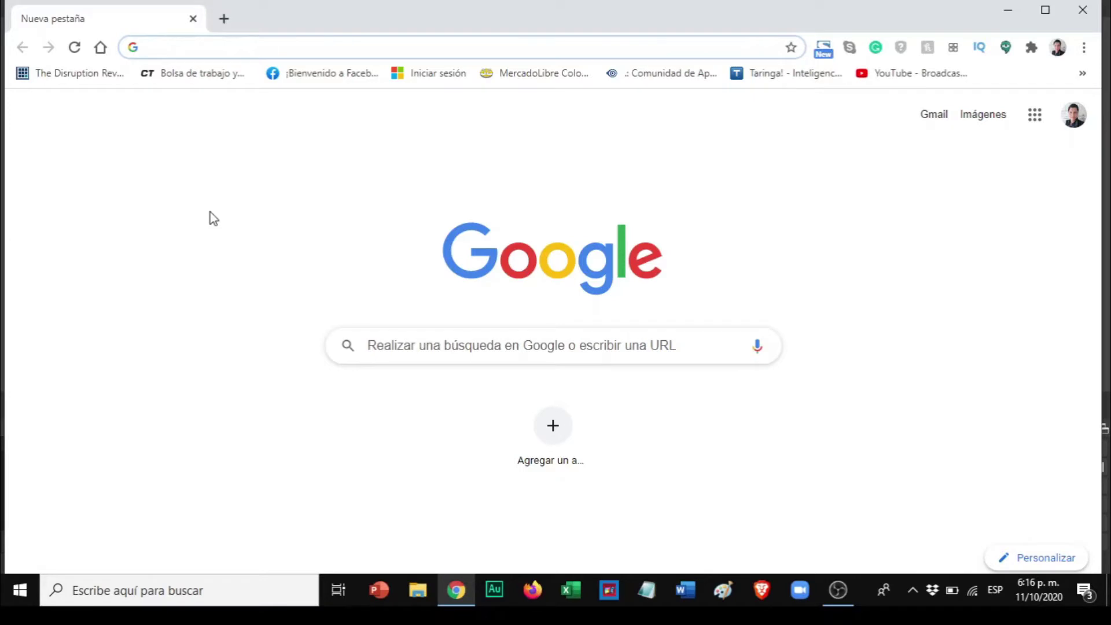
Load the SENA portal from the address bar.
{"action": "left_click", "coordinate": [194, 48]}
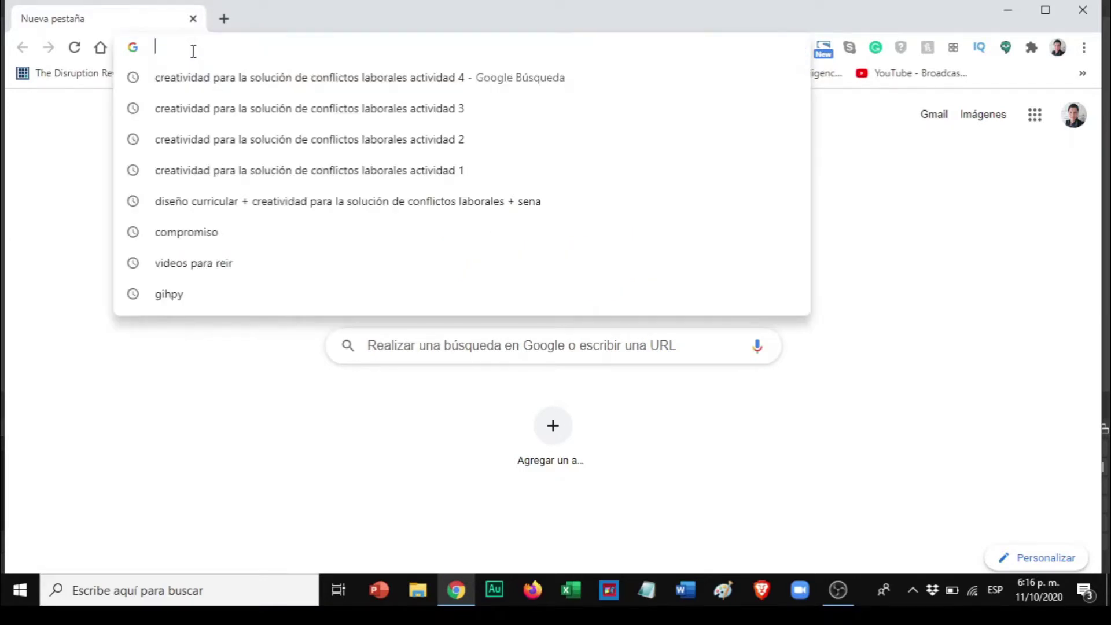
{"action": "type", "text": "www.s"}
{"action": "key", "text": "Return"}
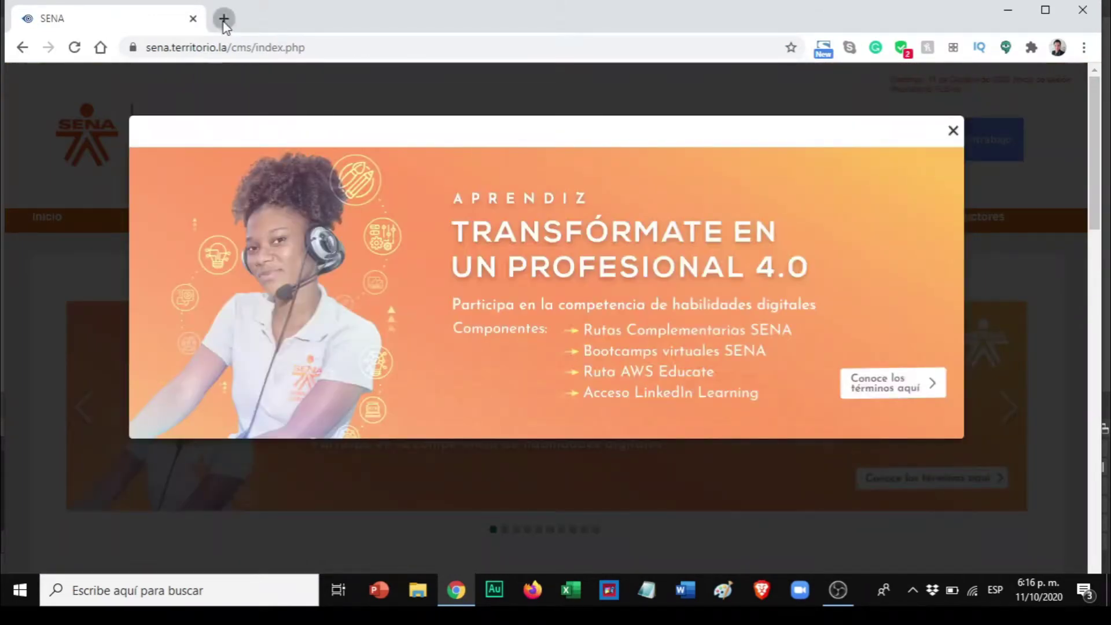
Open a new tab and load the Territorium site address.
{"action": "left_click", "coordinate": [223, 18]}
{"action": "left_click", "coordinate": [218, 47]}
{"action": "type", "text": "terri"}
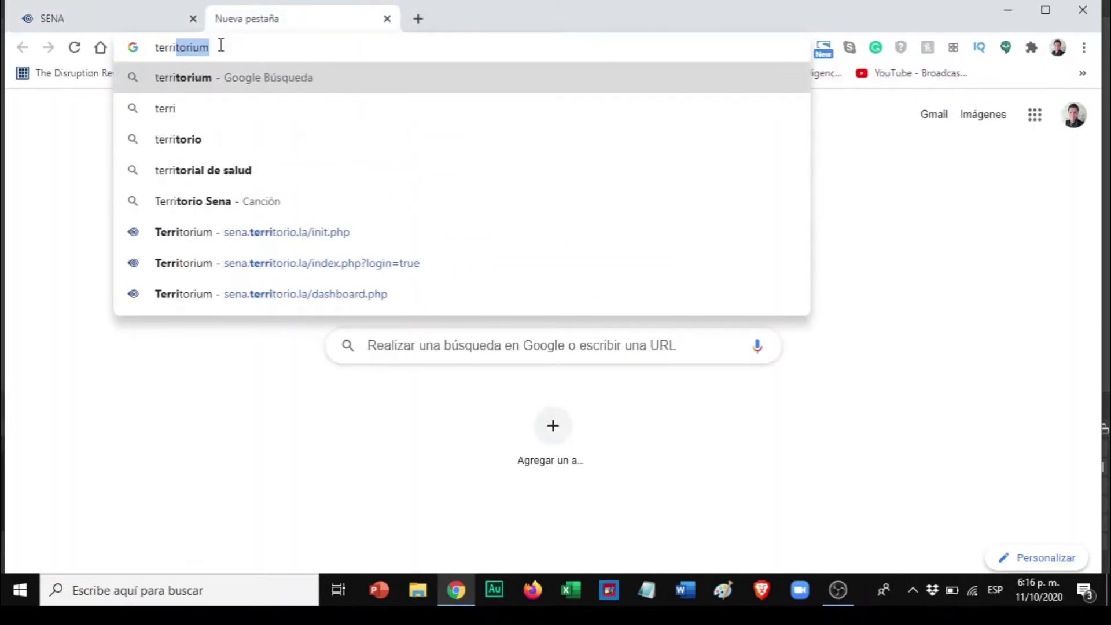
{"action": "key", "text": "Down"}
{"action": "key", "text": "Down"}
{"action": "key", "text": "Down"}
{"action": "key", "text": "Down"}
{"action": "key", "text": "BackSpace"}
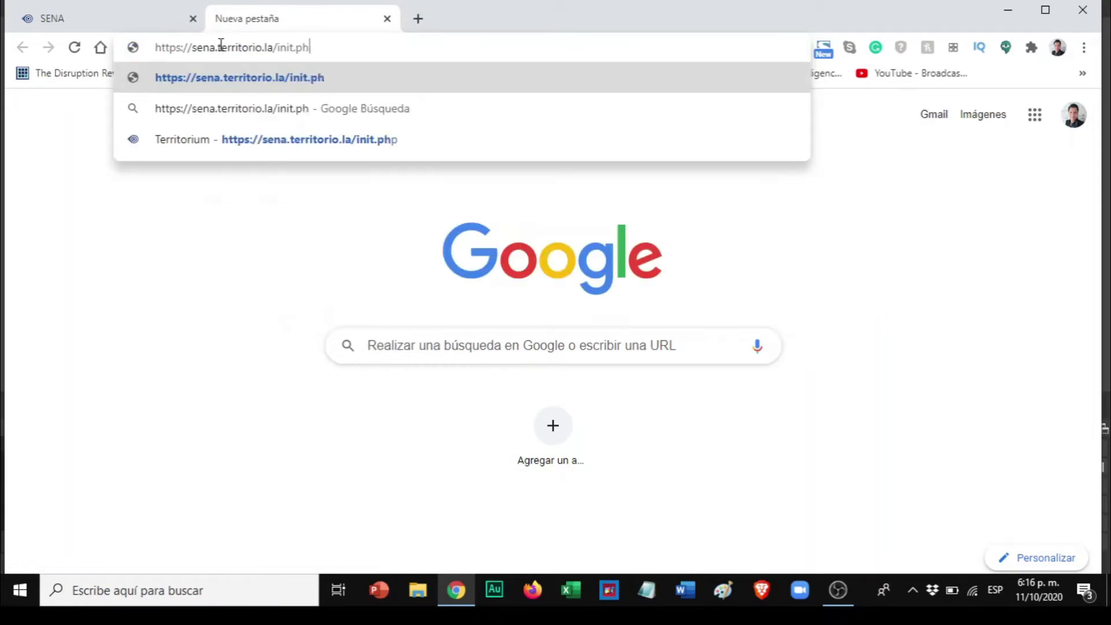
{"action": "key", "text": "BackSpace"}
{"action": "key", "text": "BackSpace"}
{"action": "key", "text": "BackSpace"}
{"action": "key", "text": "BackSpace"}
{"action": "key", "text": "BackSpace"}
{"action": "key", "text": "BackSpace"}
{"action": "key", "text": "Return"}
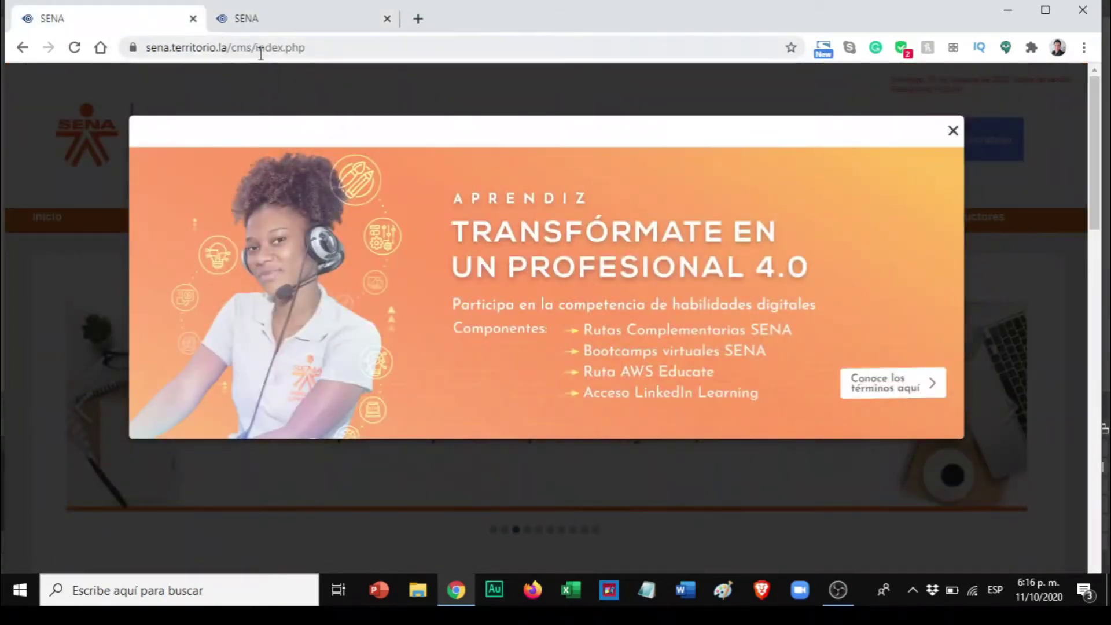
Load the SENA portal in this tab and dismiss its promotional pop-up.
{"action": "left_click", "coordinate": [318, 50]}
{"action": "type", "text": "sena"}
{"action": "key", "text": "Return"}
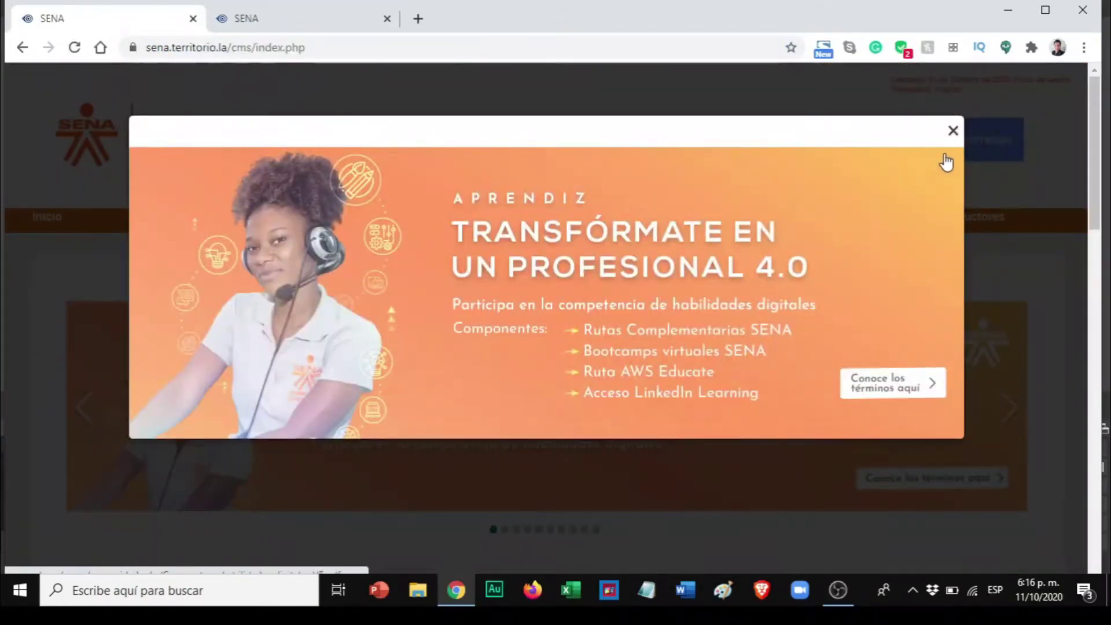
{"action": "left_click", "coordinate": [951, 132]}
{"action": "scroll", "coordinate": [543, 328], "scroll_direction": "down", "scroll_amount": 5}
{"action": "scroll", "coordinate": [542, 328], "scroll_direction": "down", "scroll_amount": 1}
Dismiss the other tab's pop-up, close the duplicate SENA tab, and go to Ingresar a cursos.
{"action": "left_click", "coordinate": [303, 24]}
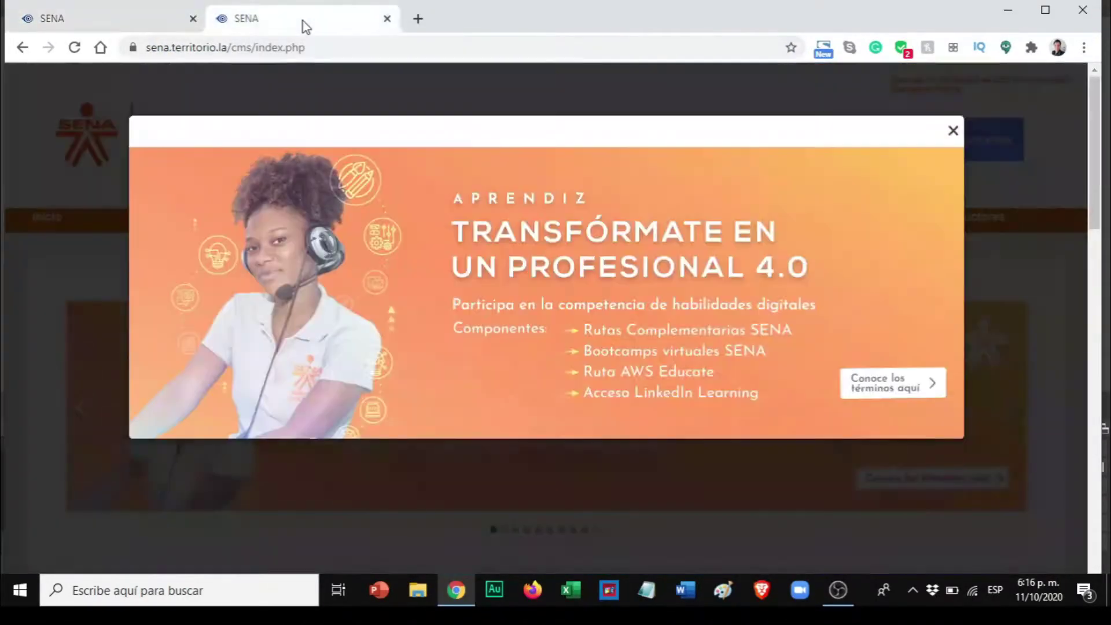
{"action": "left_click", "coordinate": [953, 132]}
{"action": "scroll", "coordinate": [578, 330], "scroll_direction": "down", "scroll_amount": 3}
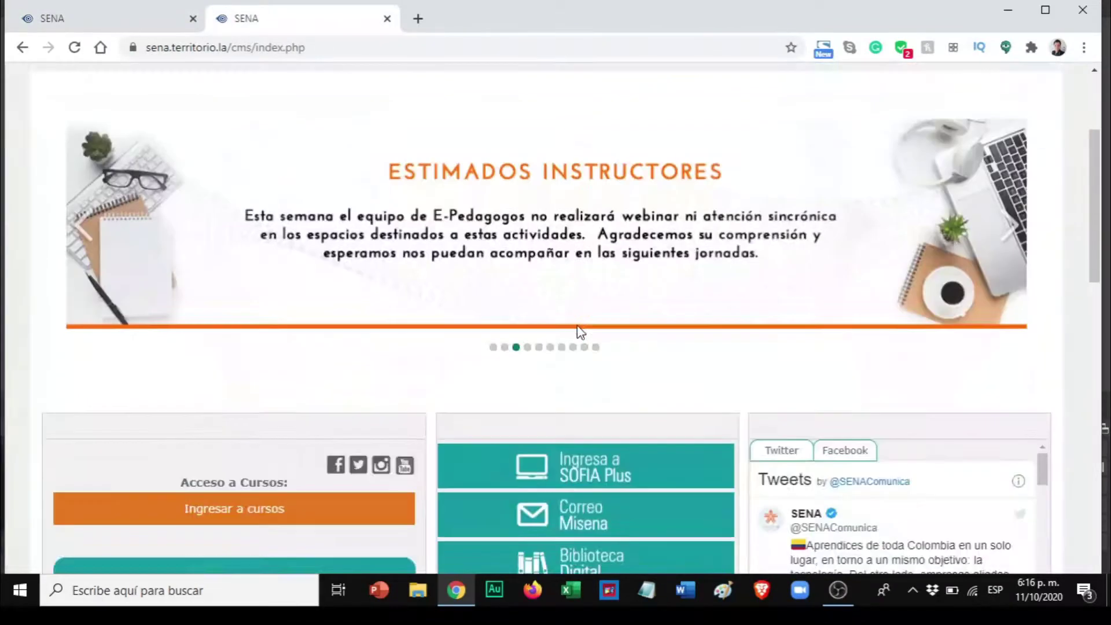
{"action": "scroll", "coordinate": [578, 330], "scroll_direction": "down", "scroll_amount": 3}
{"action": "left_click", "coordinate": [387, 19]}
{"action": "scroll", "coordinate": [342, 141], "scroll_direction": "down", "scroll_amount": 1}
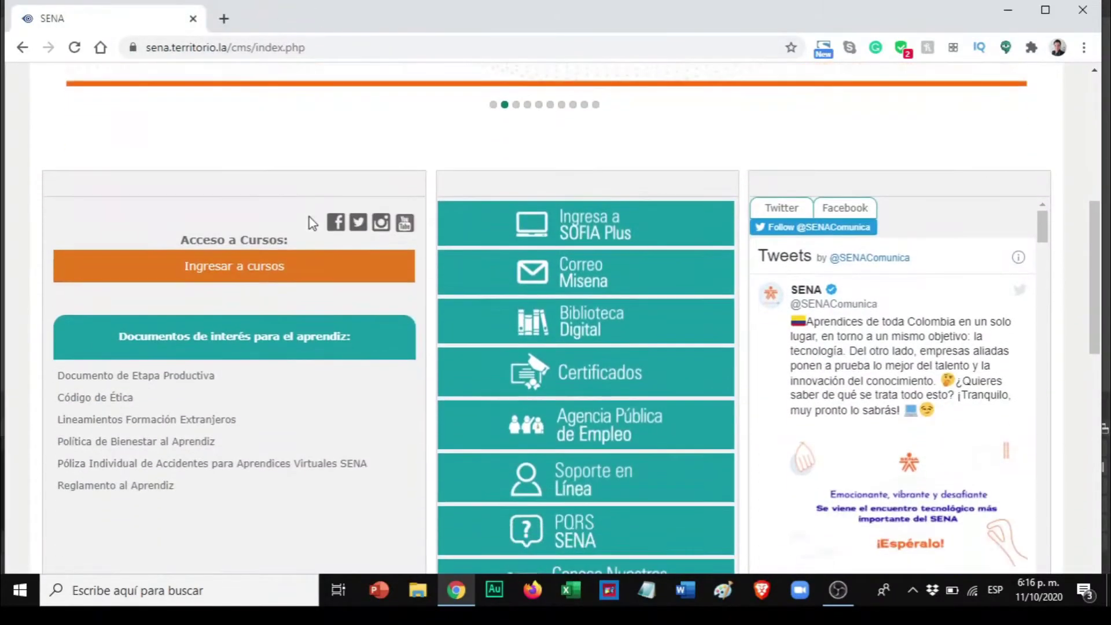
{"action": "left_click", "coordinate": [243, 267]}
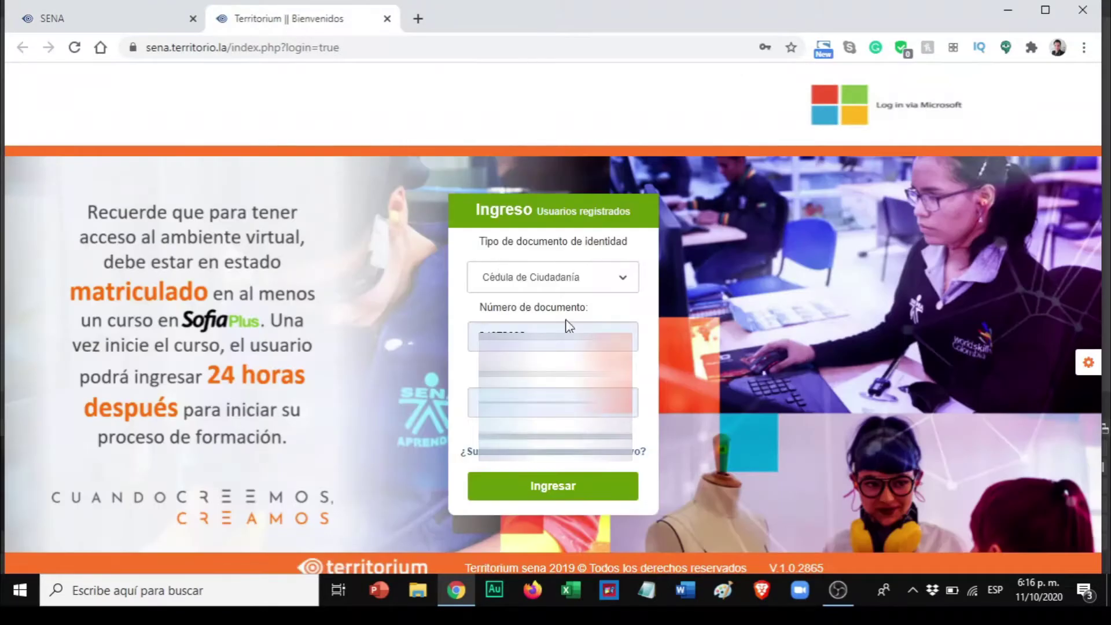
Sign in and open the MODULACION EN SISTEMAS DE RADIO DIGITAL (2203892) course from Grupos.
{"action": "left_click", "coordinate": [647, 308]}
{"action": "left_click", "coordinate": [574, 476]}
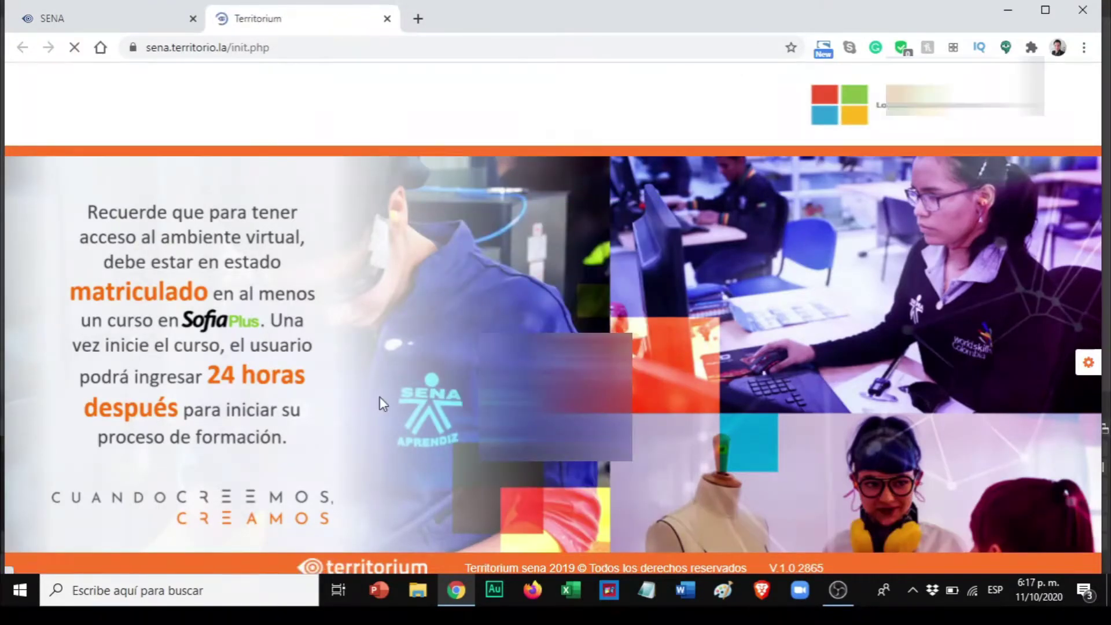
{"action": "scroll", "coordinate": [312, 324], "scroll_direction": "down", "scroll_amount": 4}
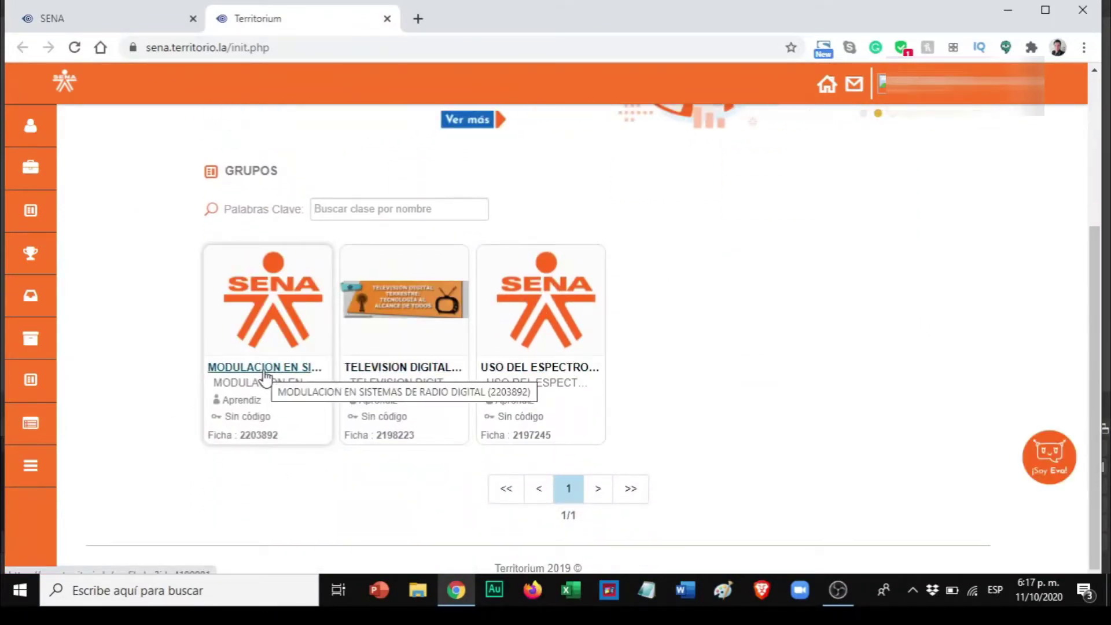
{"action": "left_click", "coordinate": [263, 369]}
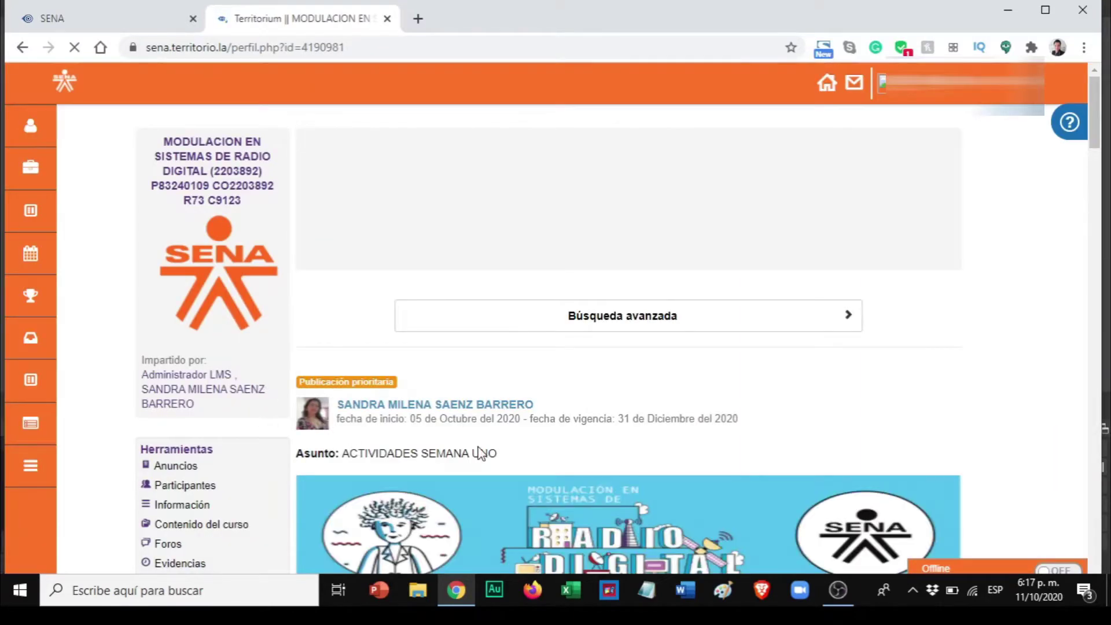
Scroll through the course's announcements feed.
{"action": "scroll", "coordinate": [478, 446], "scroll_direction": "down", "scroll_amount": 3}
{"action": "scroll", "coordinate": [477, 446], "scroll_direction": "down", "scroll_amount": 3}
{"action": "scroll", "coordinate": [477, 445], "scroll_direction": "down", "scroll_amount": 5}
{"action": "scroll", "coordinate": [477, 445], "scroll_direction": "down", "scroll_amount": 5}
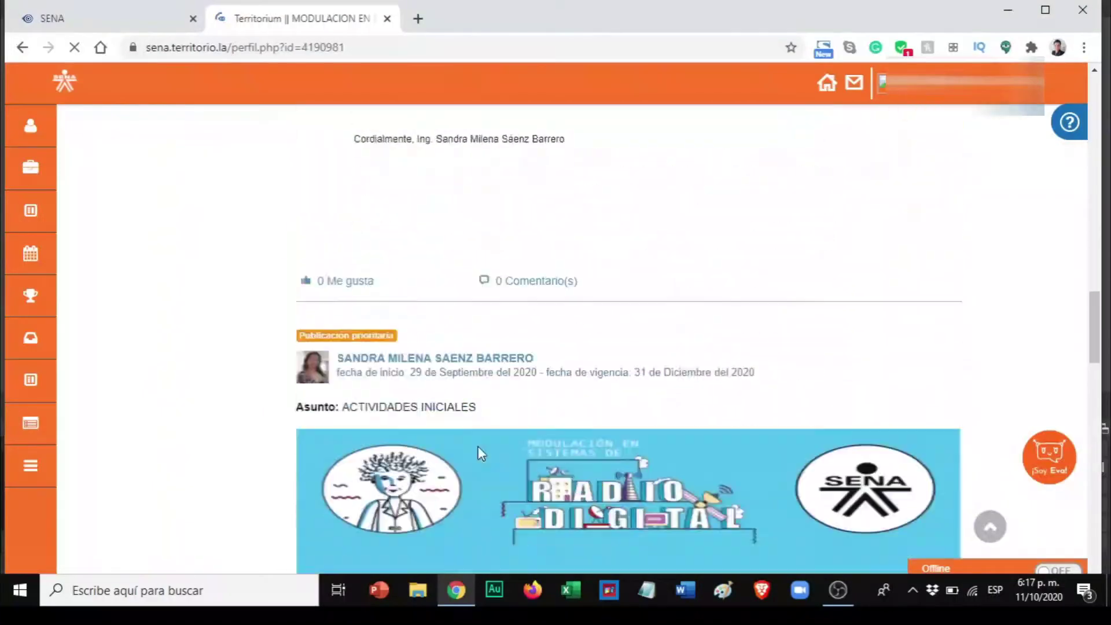
{"action": "scroll", "coordinate": [477, 445], "scroll_direction": "down", "scroll_amount": 5}
{"action": "scroll", "coordinate": [477, 445], "scroll_direction": "down", "scroll_amount": 5}
{"action": "scroll", "coordinate": [477, 447], "scroll_direction": "down", "scroll_amount": 5}
{"action": "scroll", "coordinate": [477, 446], "scroll_direction": "down", "scroll_amount": 5}
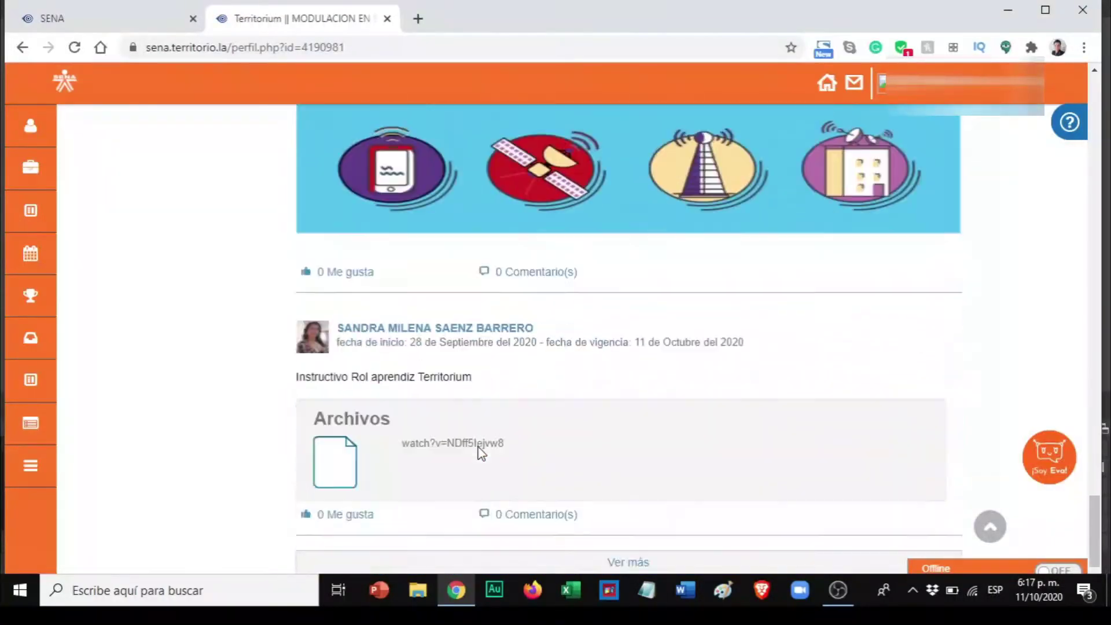
{"action": "scroll", "coordinate": [477, 446], "scroll_direction": "up", "scroll_amount": 4}
{"action": "scroll", "coordinate": [477, 445], "scroll_direction": "up", "scroll_amount": 2}
{"action": "scroll", "coordinate": [477, 446], "scroll_direction": "down", "scroll_amount": 5}
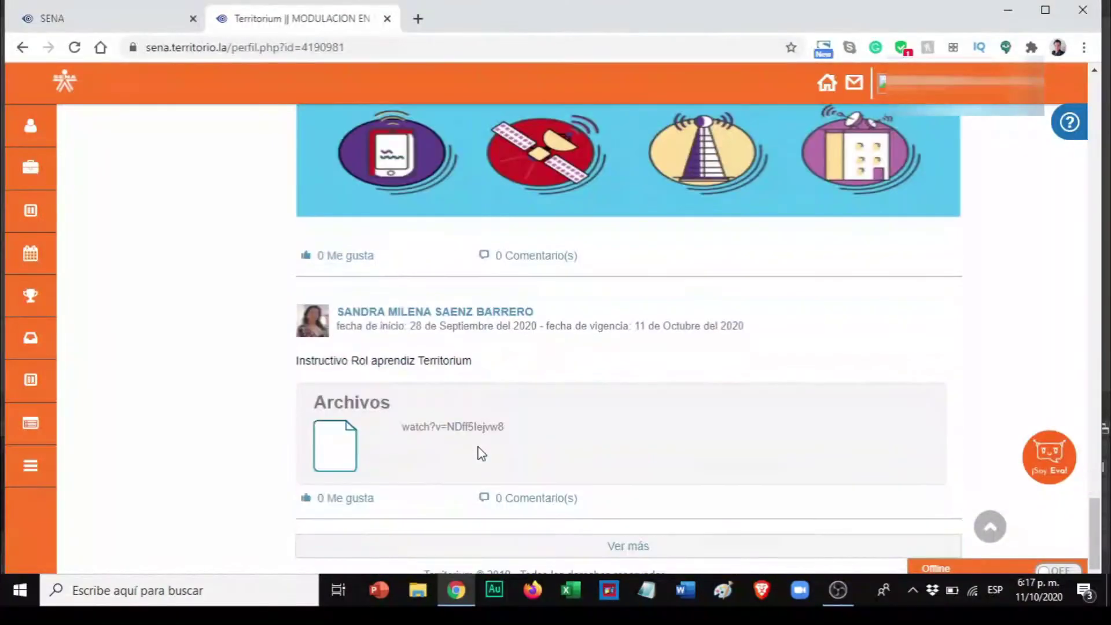
{"action": "scroll", "coordinate": [477, 446], "scroll_direction": "up", "scroll_amount": 5}
{"action": "scroll", "coordinate": [478, 446], "scroll_direction": "up", "scroll_amount": 5}
{"action": "scroll", "coordinate": [479, 446], "scroll_direction": "up", "scroll_amount": 2}
{"action": "scroll", "coordinate": [479, 446], "scroll_direction": "up", "scroll_amount": 5}
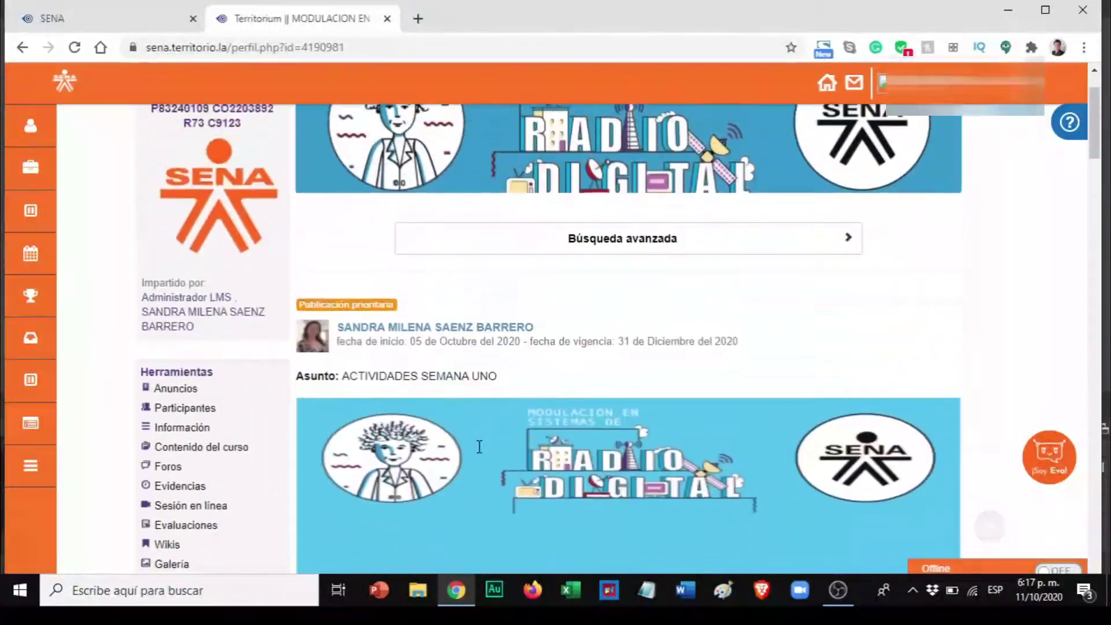
{"action": "scroll", "coordinate": [479, 446], "scroll_direction": "down", "scroll_amount": 2}
Open Participantes and review the two instructors and enrolled apprentices.
{"action": "left_click", "coordinate": [194, 308]}
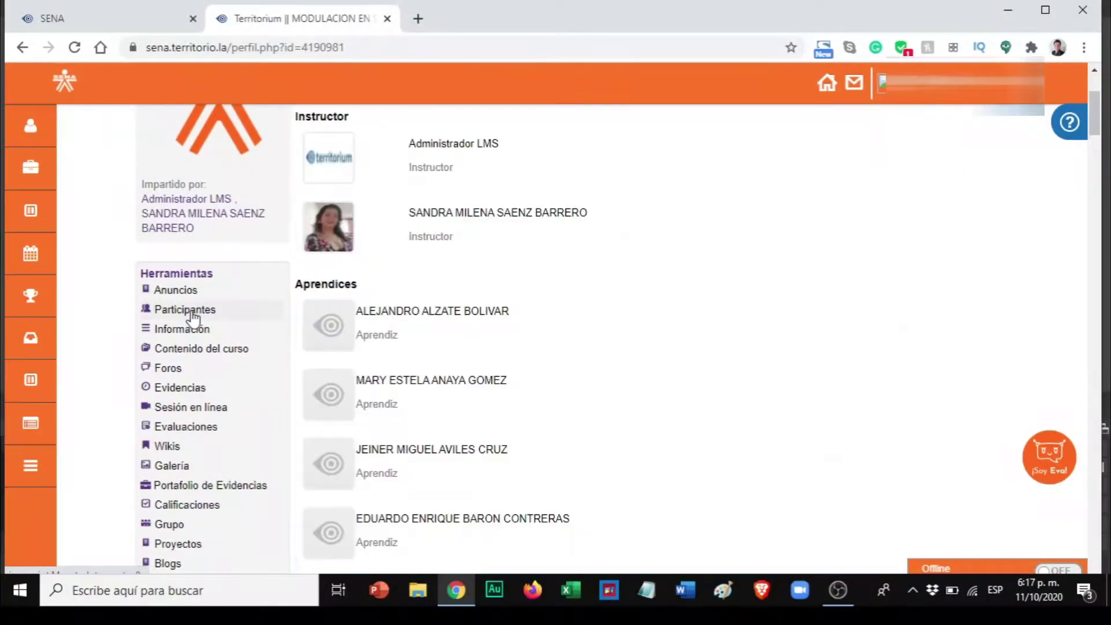
{"action": "scroll", "coordinate": [776, 366], "scroll_direction": "down", "scroll_amount": 5}
{"action": "scroll", "coordinate": [776, 367], "scroll_direction": "down", "scroll_amount": 8}
{"action": "scroll", "coordinate": [779, 368], "scroll_direction": "up", "scroll_amount": 3}
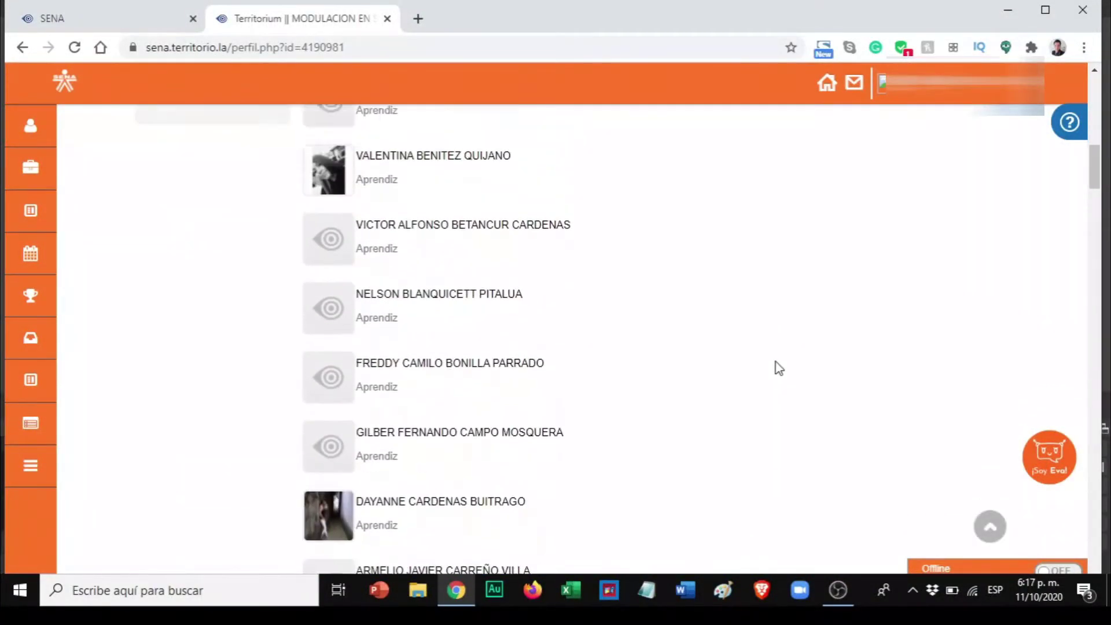
{"action": "scroll", "coordinate": [779, 368], "scroll_direction": "up", "scroll_amount": 7}
{"action": "scroll", "coordinate": [779, 368], "scroll_direction": "up", "scroll_amount": 4}
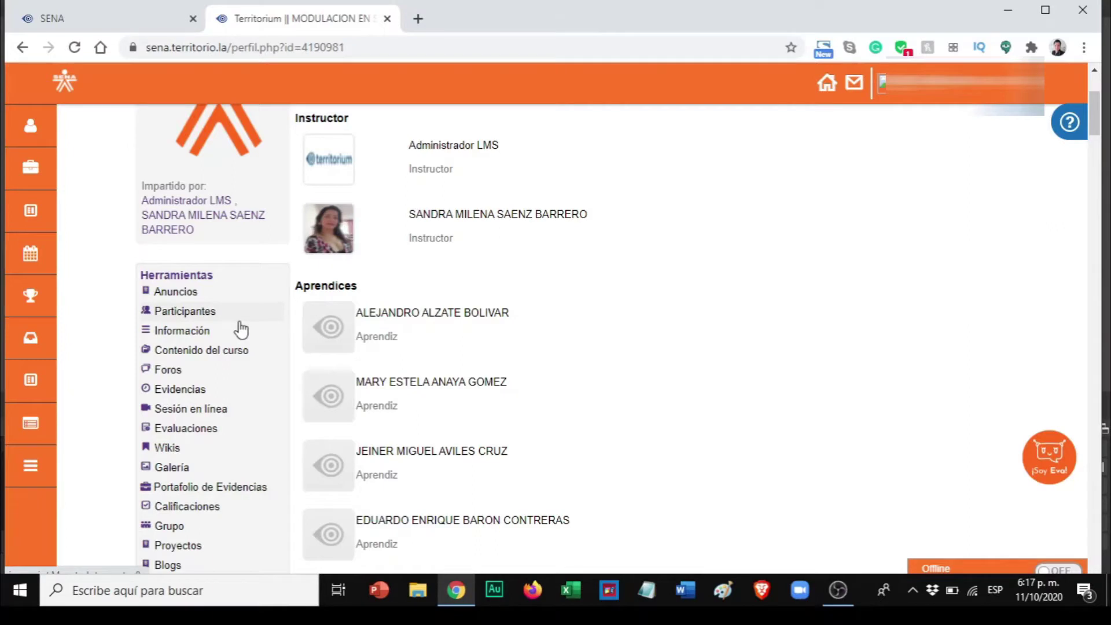
View the course Información, then open Foros and highlight the Foro temático title.
{"action": "left_click", "coordinate": [183, 331]}
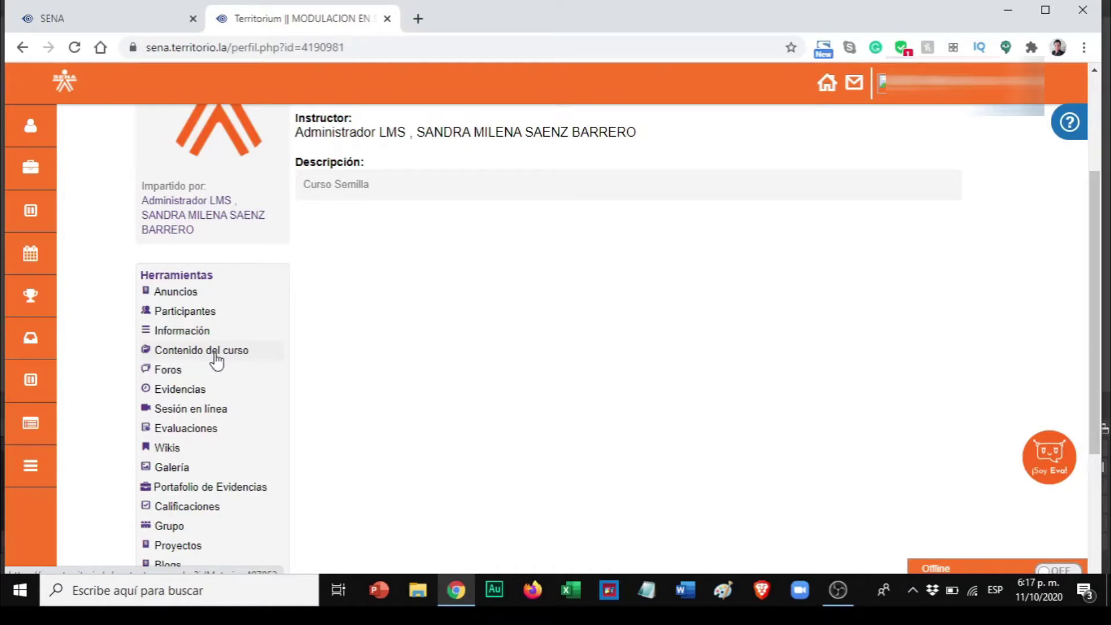
{"action": "left_click", "coordinate": [170, 370]}
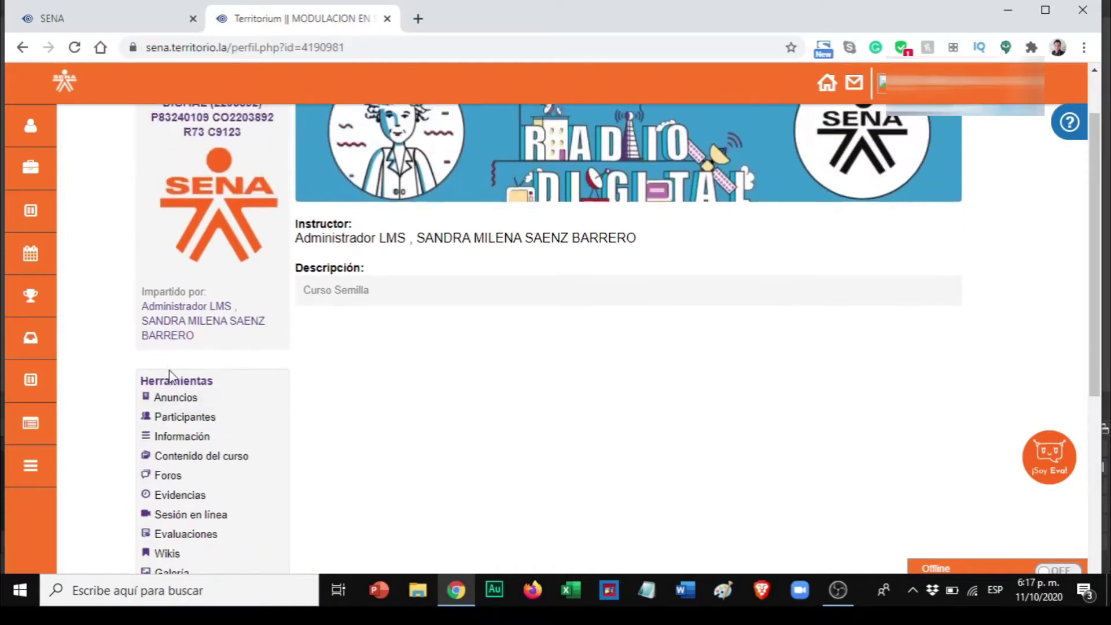
{"action": "scroll", "coordinate": [209, 407], "scroll_direction": "down", "scroll_amount": 1}
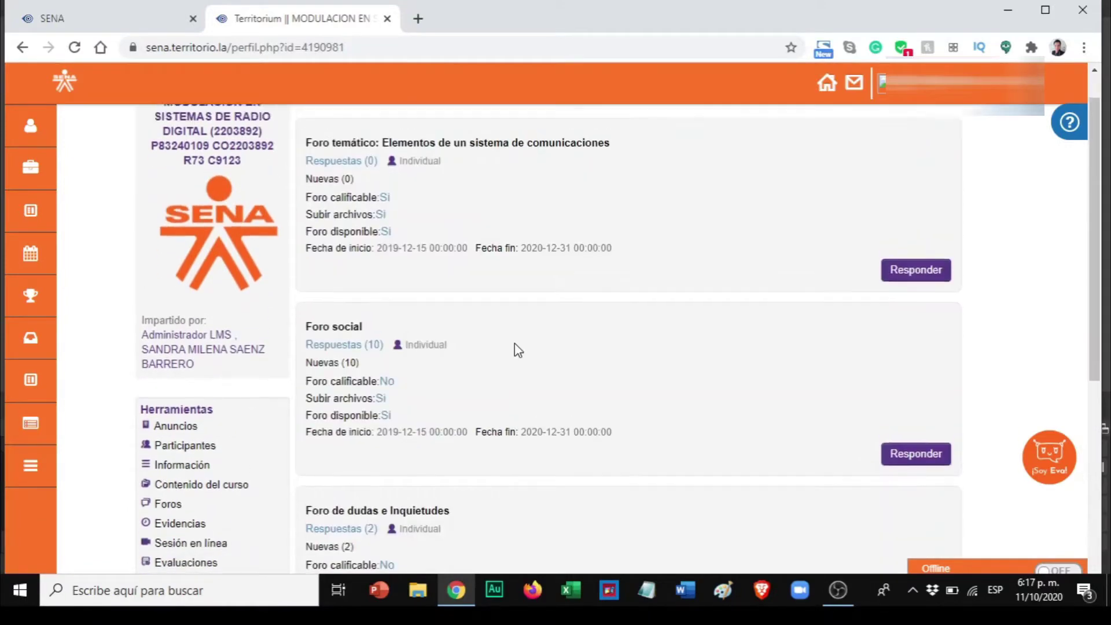
{"action": "scroll", "coordinate": [515, 342], "scroll_direction": "up", "scroll_amount": 1}
{"action": "scroll", "coordinate": [558, 433], "scroll_direction": "down", "scroll_amount": 5}
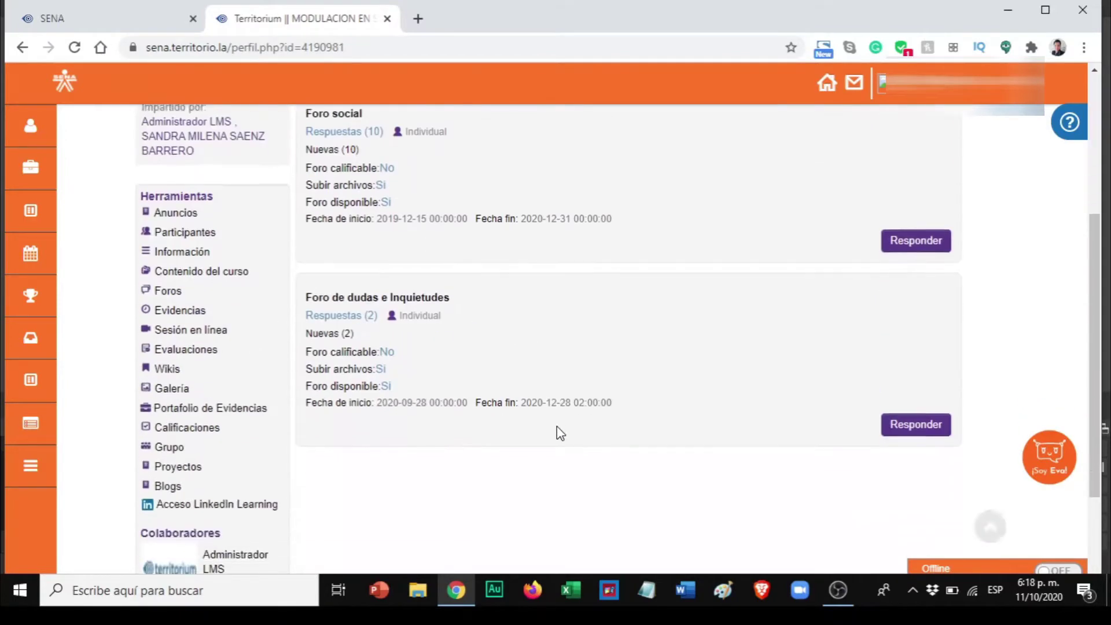
{"action": "scroll", "coordinate": [558, 432], "scroll_direction": "up", "scroll_amount": 3}
{"action": "scroll", "coordinate": [557, 431], "scroll_direction": "up", "scroll_amount": 2}
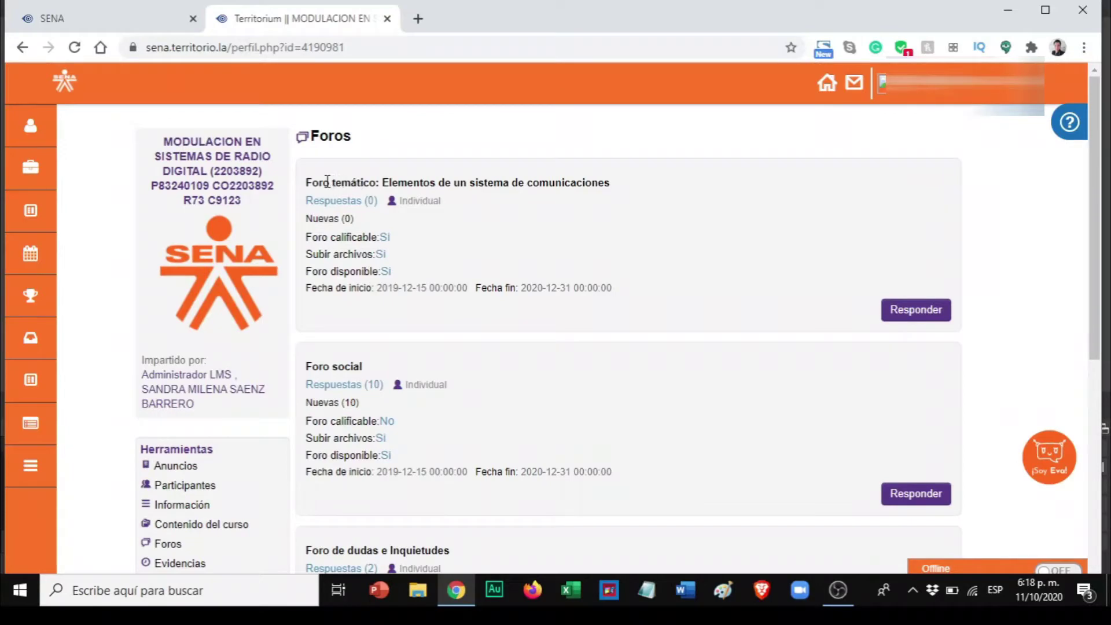
{"action": "left_click_drag", "start_coordinate": [327, 183], "coordinate": [619, 182]}
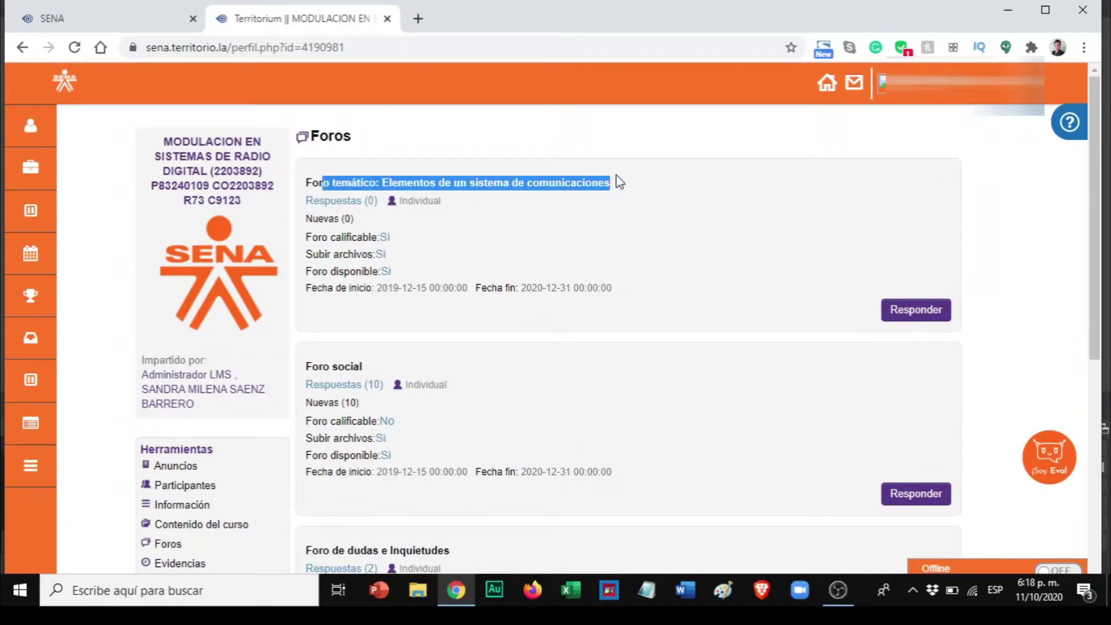
{"action": "left_click", "coordinate": [516, 242]}
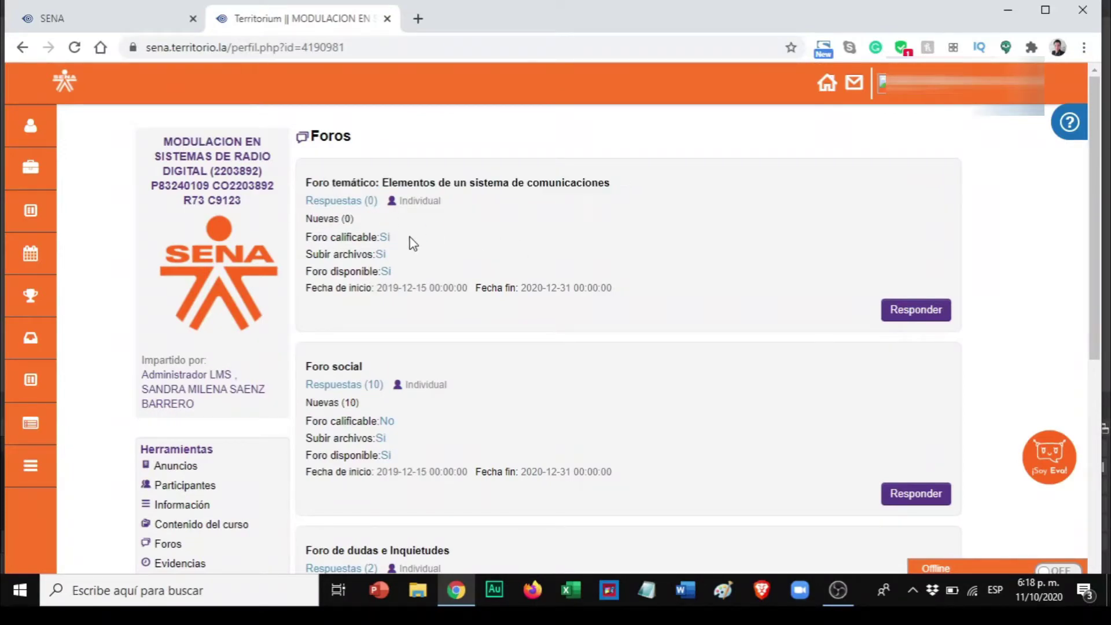
Open the Foro temático on communication systems and highlight its task description.
{"action": "left_click", "coordinate": [336, 203]}
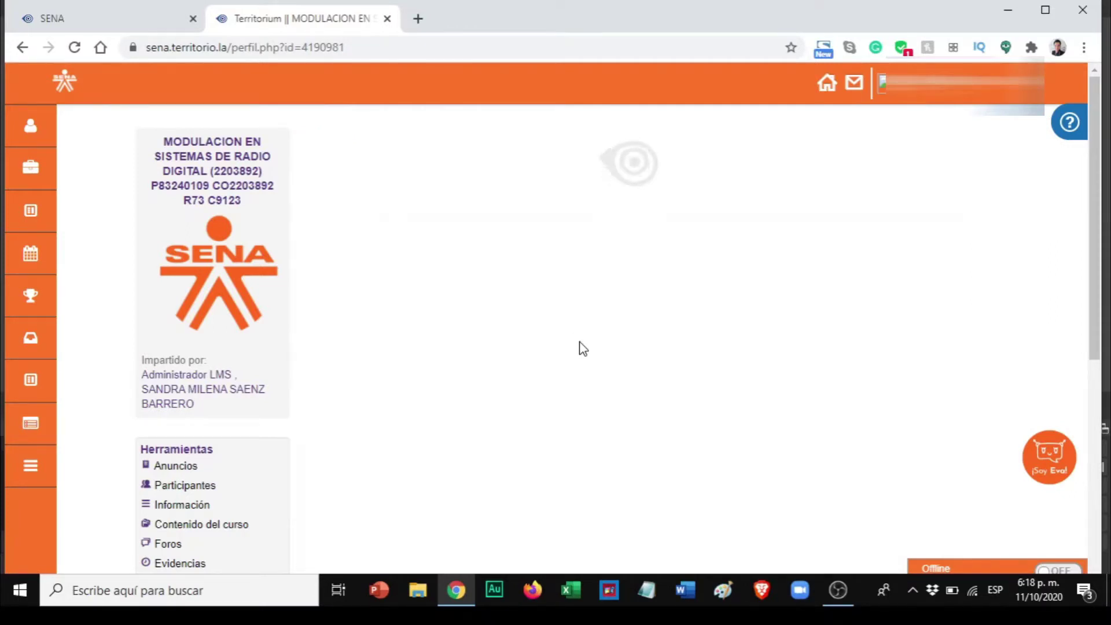
{"action": "scroll", "coordinate": [670, 427], "scroll_direction": "down", "scroll_amount": 6}
{"action": "scroll", "coordinate": [670, 427], "scroll_direction": "up", "scroll_amount": 6}
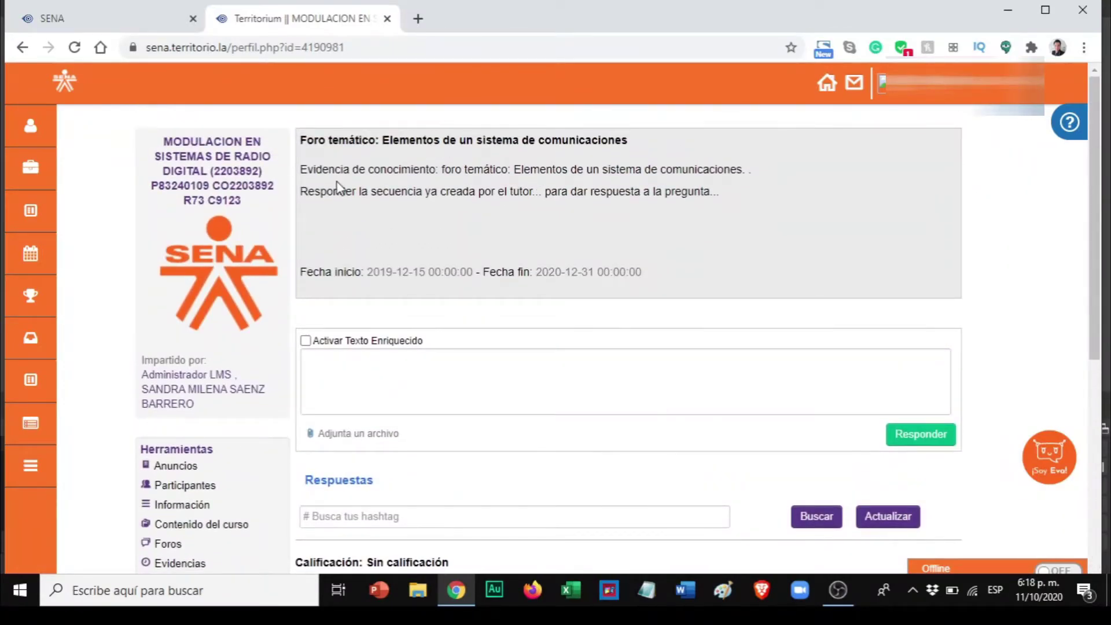
{"action": "left_click_drag", "start_coordinate": [302, 171], "coordinate": [732, 193]}
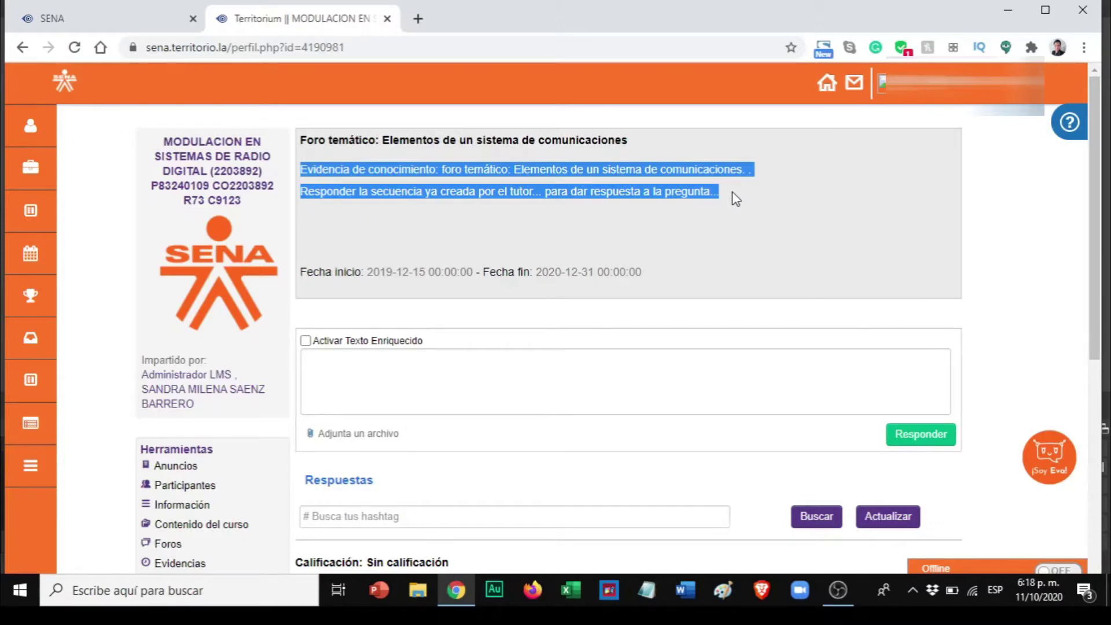
Post the reply 'Esta es una prueba... Para saber cómo se participa en los foros.' and accept the alert.
{"action": "left_click", "coordinate": [396, 367]}
{"action": "type", "text": "cgdba,vbdsvbsdvbsvblsgvblsgvblsv"}
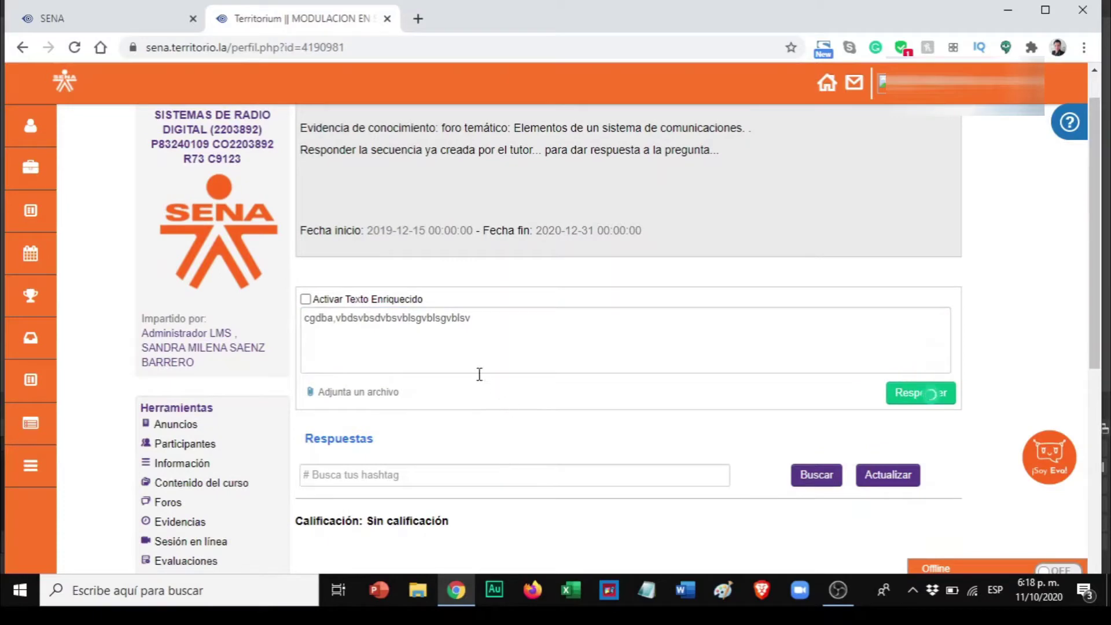
{"action": "left_click_drag", "start_coordinate": [500, 330], "coordinate": [282, 291]}
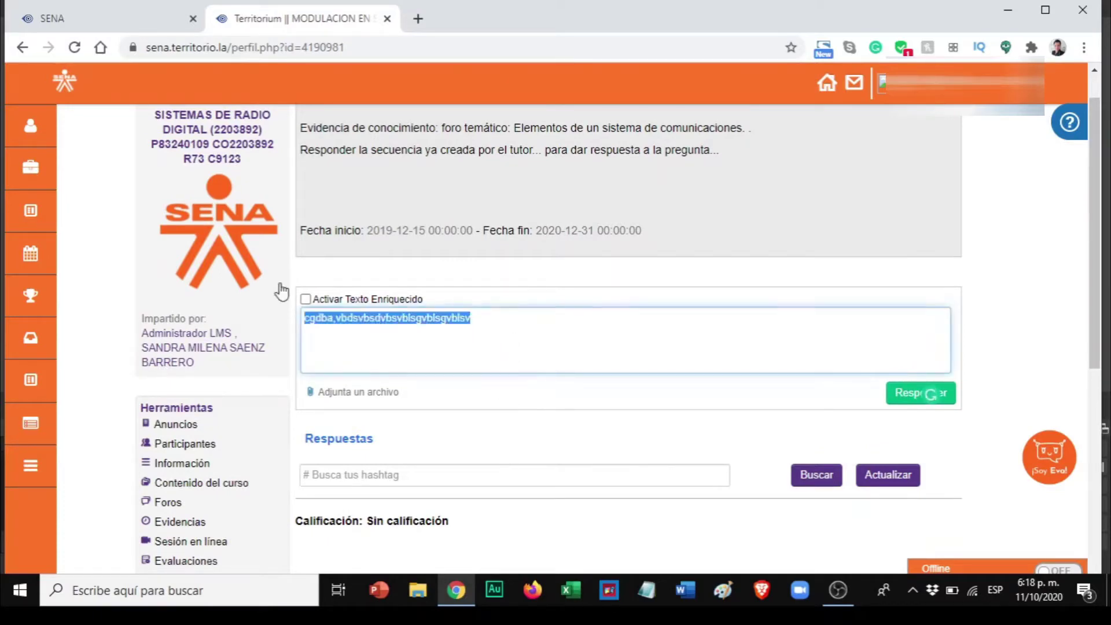
{"action": "type", "text": "El"}
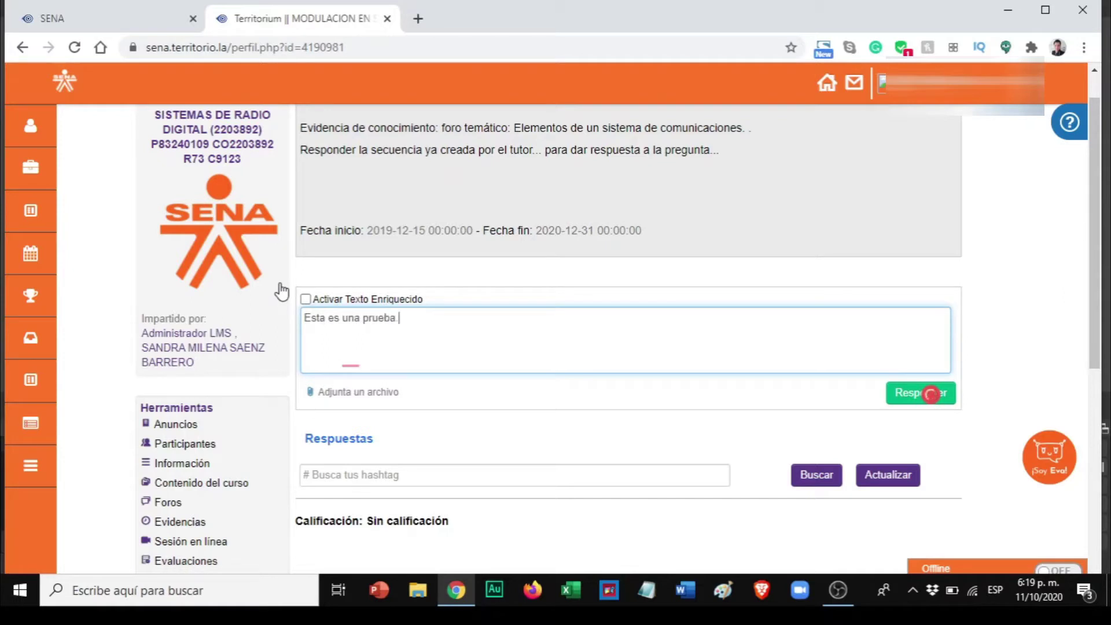
{"action": "type", "text": " saber cómo se participa en los foros."}
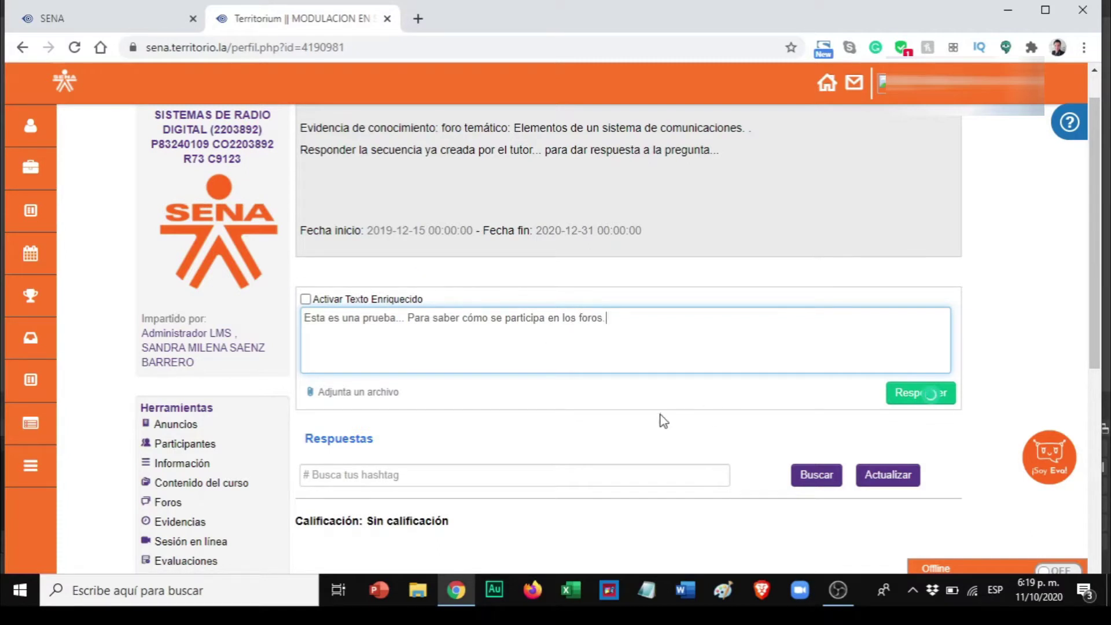
{"action": "scroll", "coordinate": [753, 403], "scroll_direction": "up", "scroll_amount": 1}
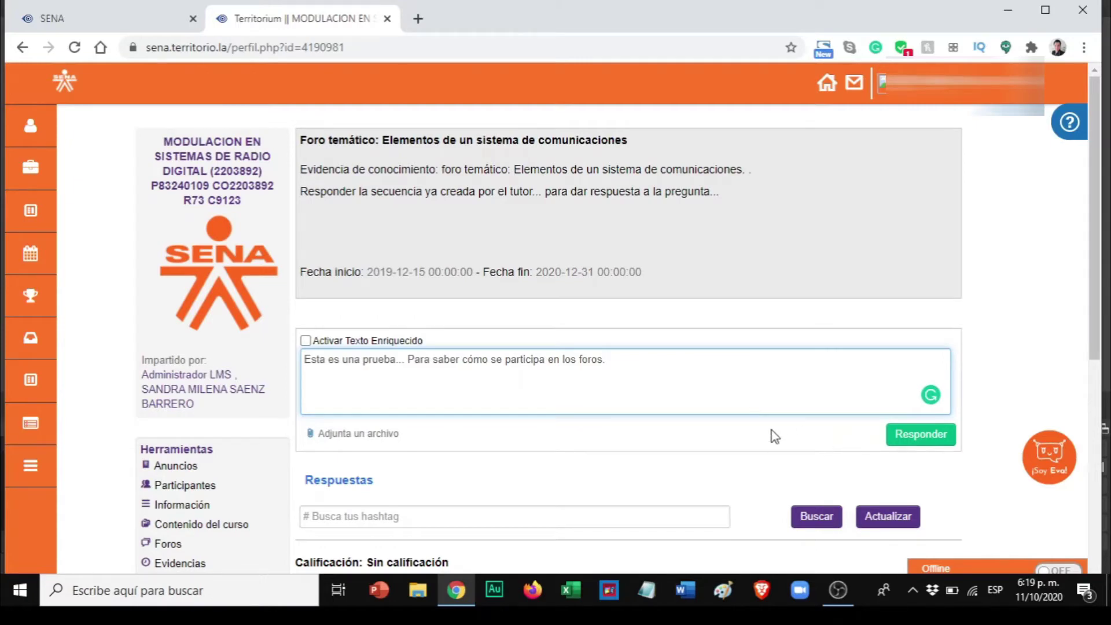
{"action": "left_click", "coordinate": [921, 440]}
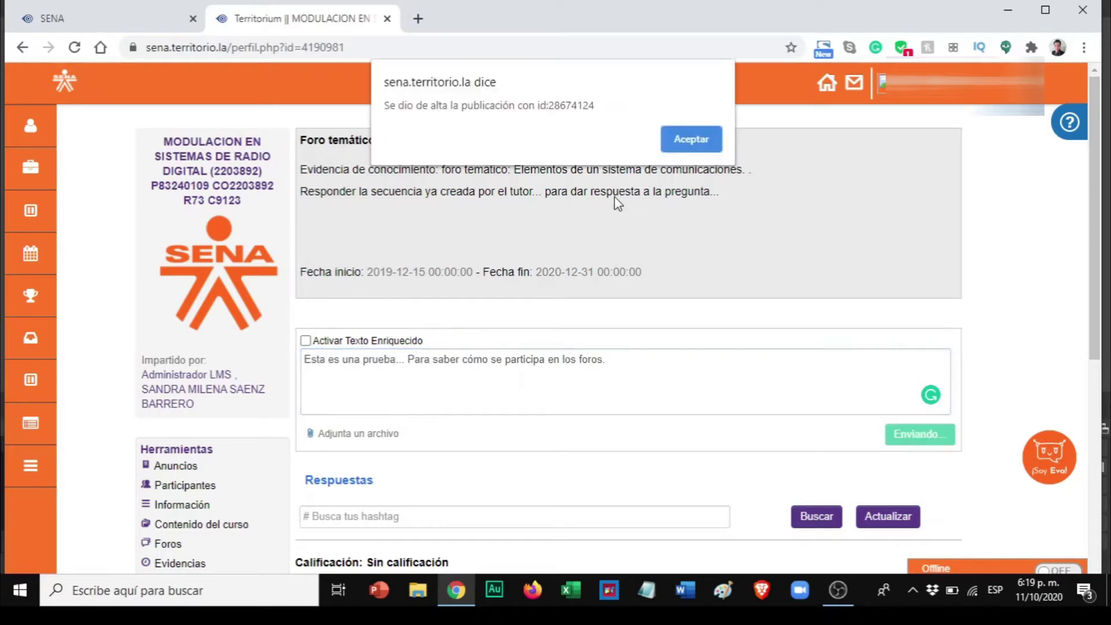
{"action": "left_click", "coordinate": [692, 140]}
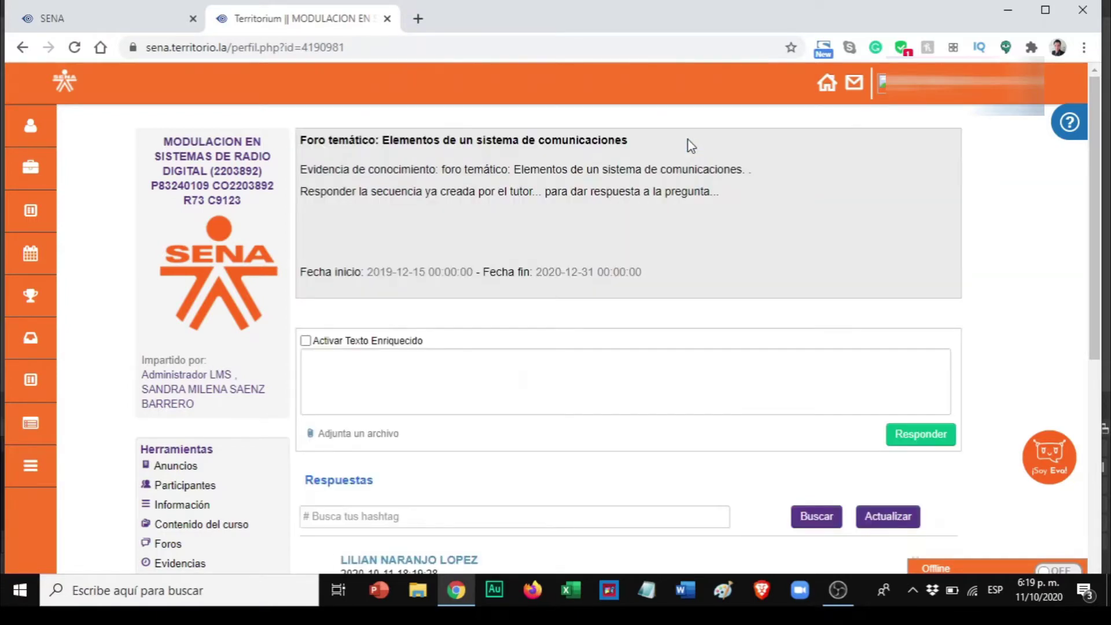
{"action": "scroll", "coordinate": [567, 391], "scroll_direction": "down", "scroll_amount": 4}
{"action": "scroll", "coordinate": [573, 405], "scroll_direction": "up", "scroll_amount": 3}
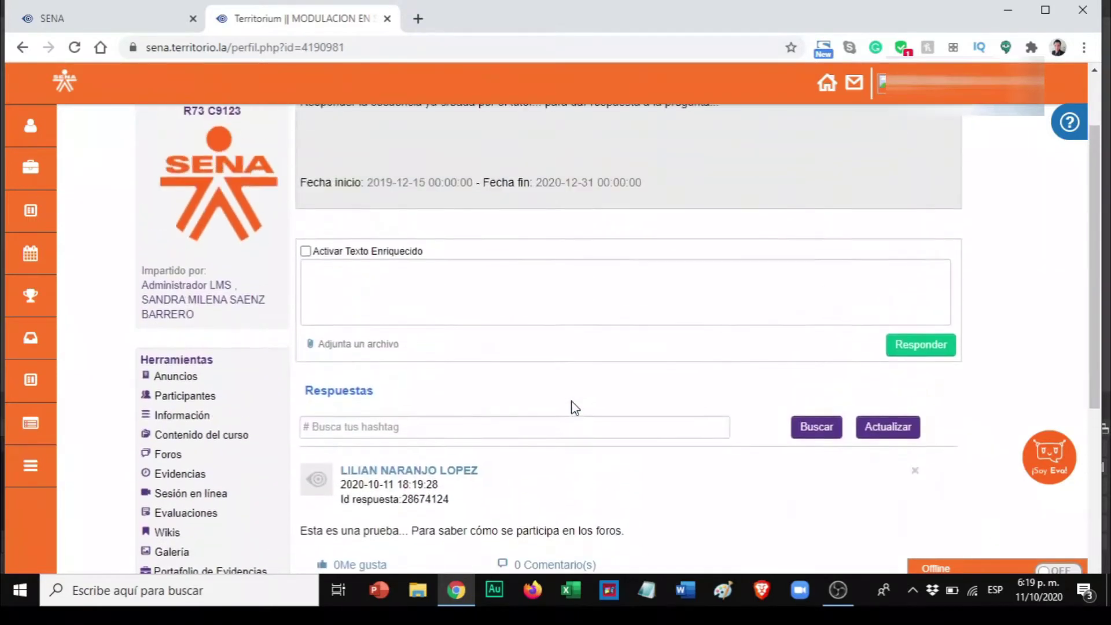
Return to Foros, where Foro temático shows 1 reply and Foro social 10.
{"action": "left_click", "coordinate": [174, 456]}
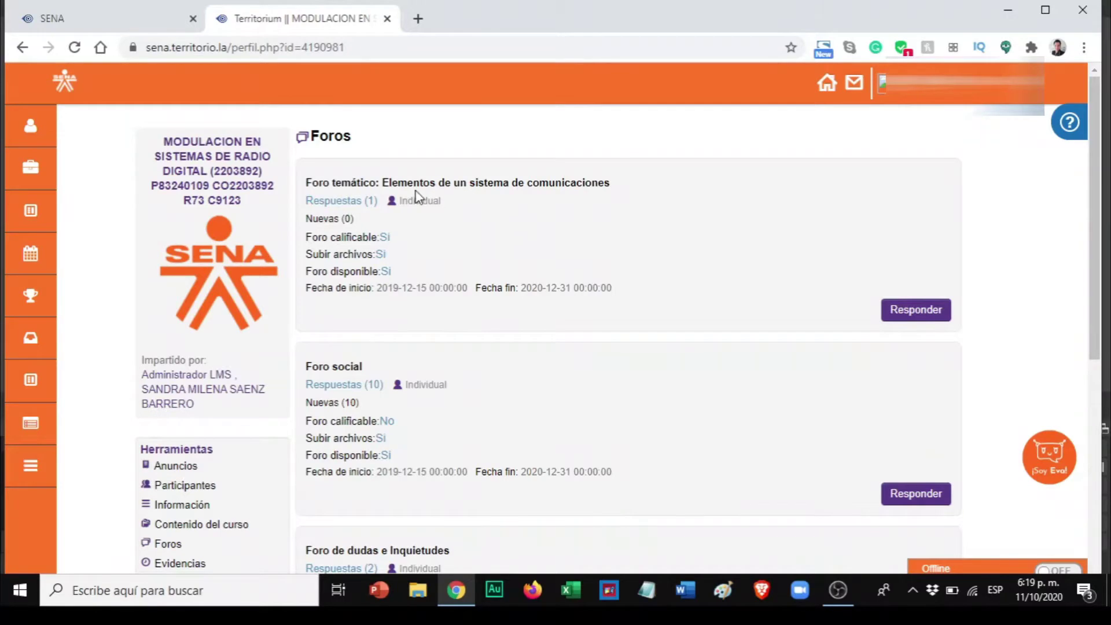
{"action": "scroll", "coordinate": [679, 369], "scroll_direction": "down", "scroll_amount": 3}
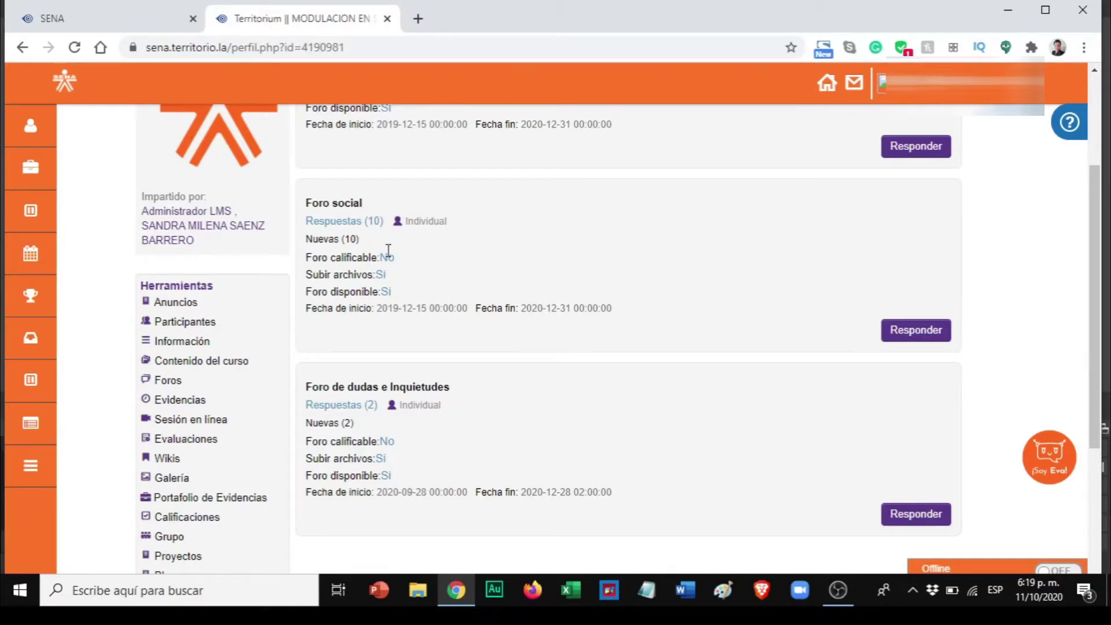
Post 'Hola compañeros, espero estén muy bien.' in the Foro social and accept the alert.
{"action": "left_click", "coordinate": [366, 221]}
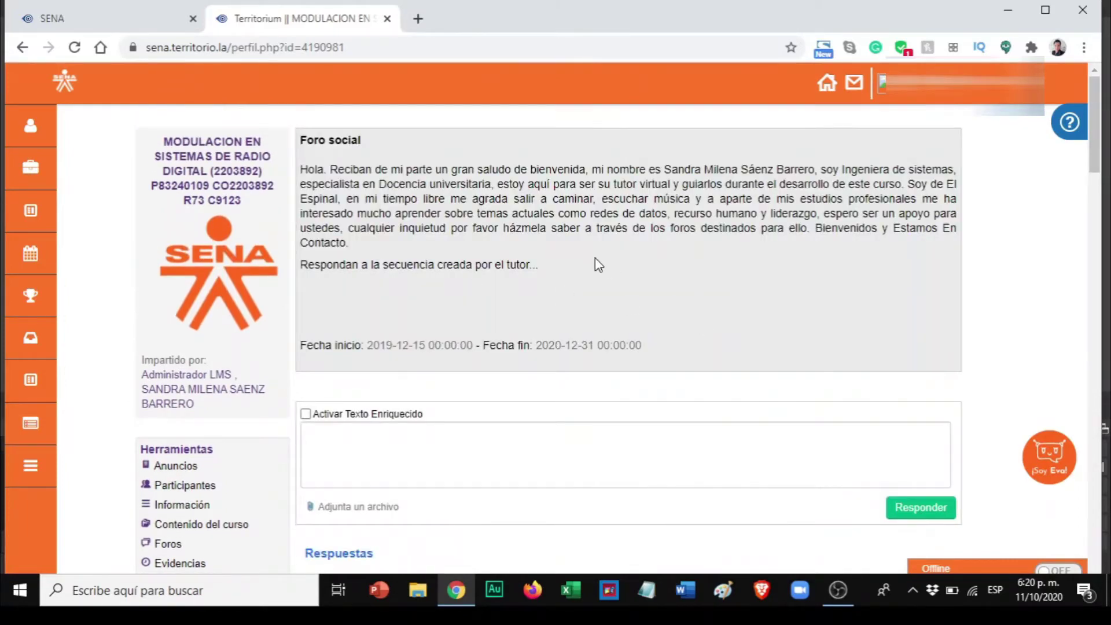
{"action": "left_click_drag", "start_coordinate": [544, 266], "coordinate": [297, 169]}
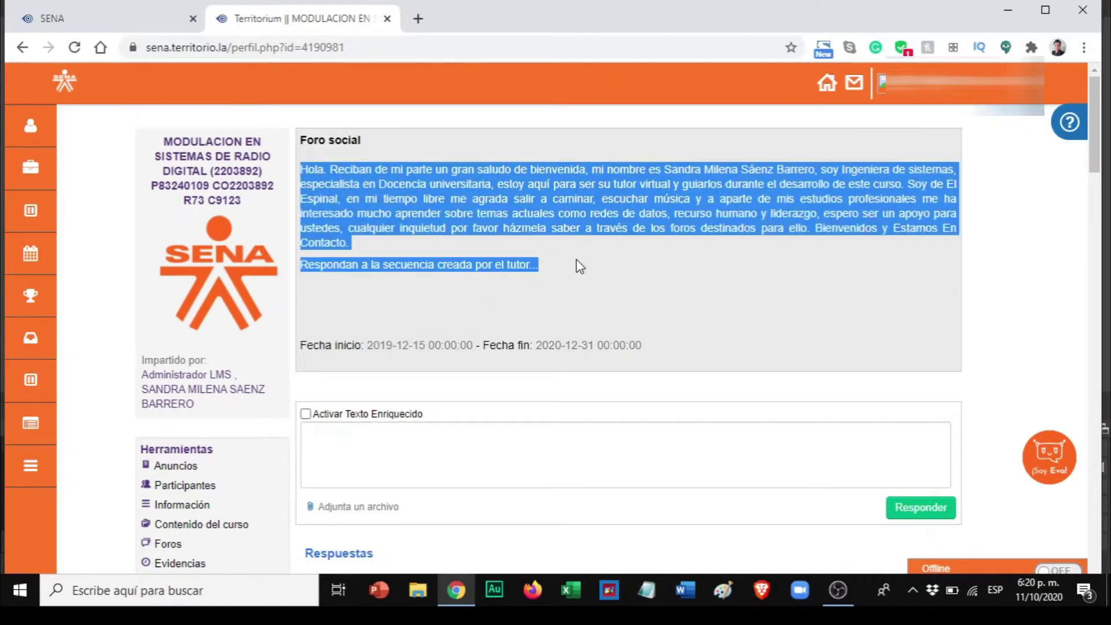
{"action": "scroll", "coordinate": [637, 326], "scroll_direction": "down", "scroll_amount": 2}
{"action": "left_click", "coordinate": [642, 330]}
{"action": "type", "text": "Hola com"}
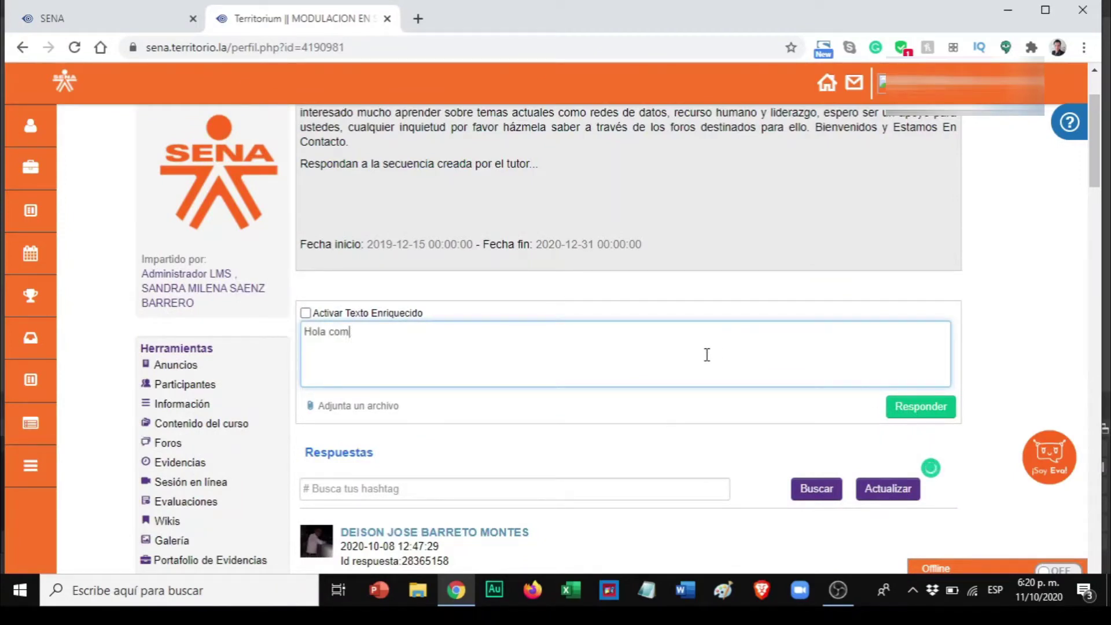
{"action": "type", "text": "pañeros, espero estén muy bien."}
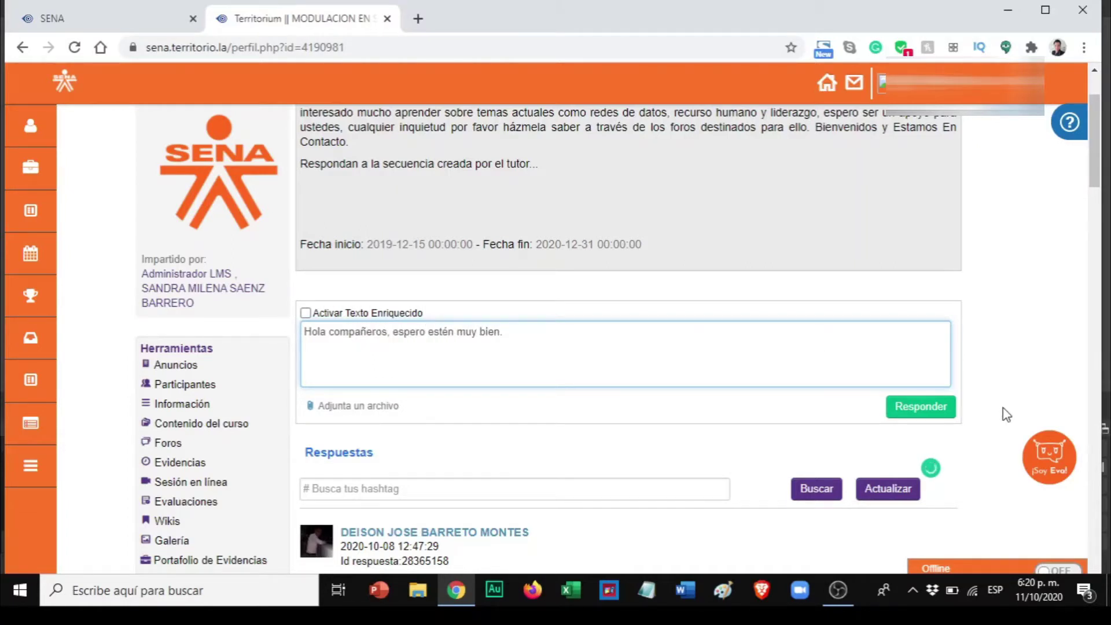
{"action": "left_click", "coordinate": [924, 409]}
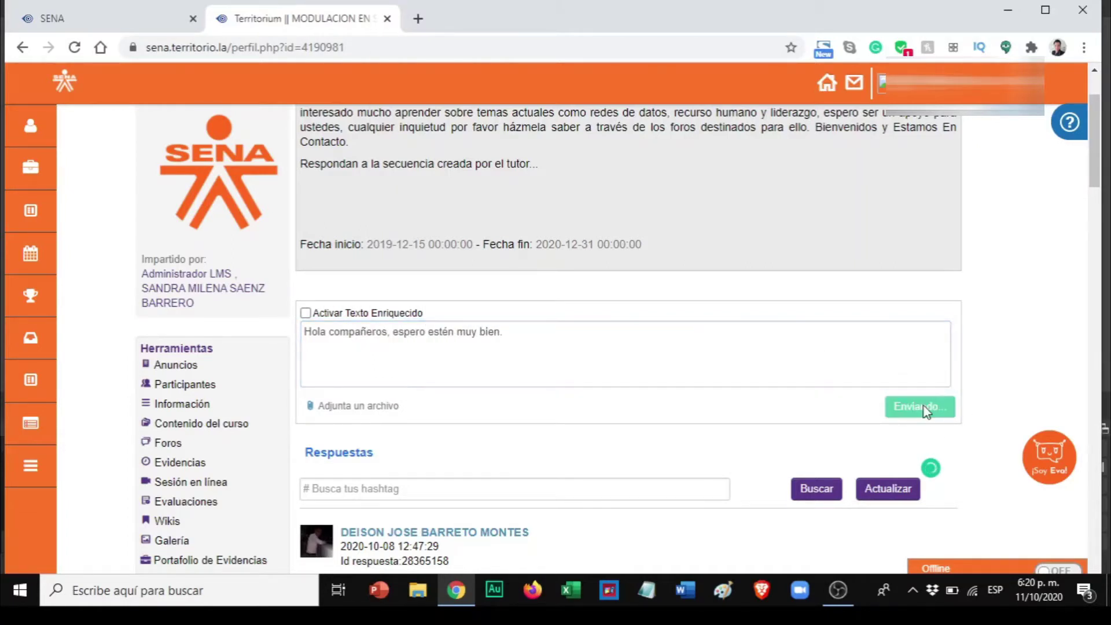
{"action": "left_click", "coordinate": [713, 138]}
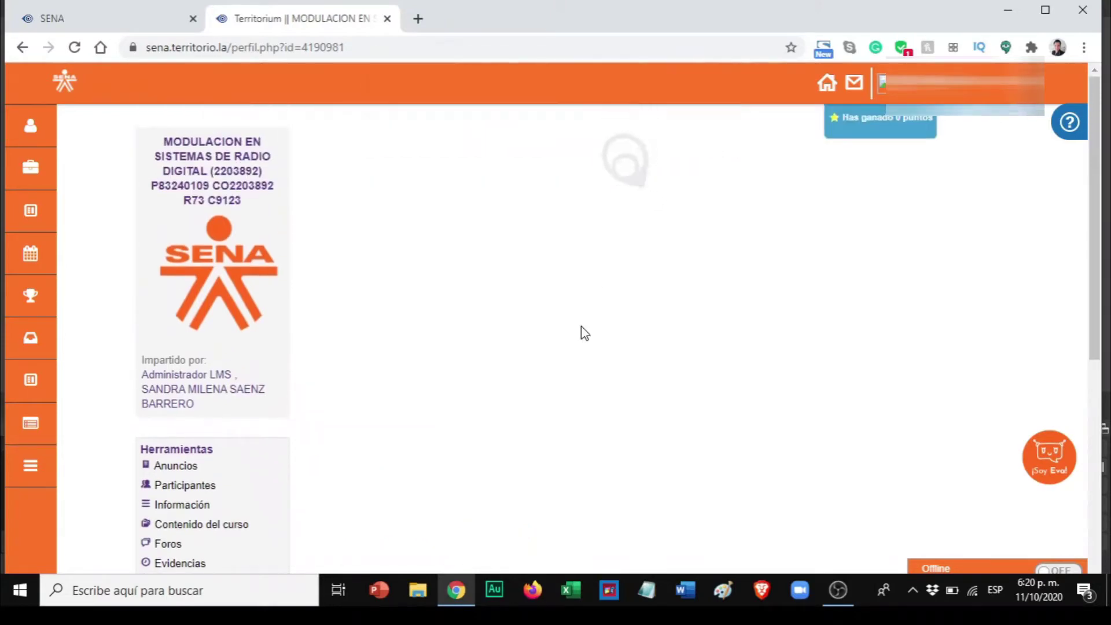
Expand the Comentario(s) threads on two classmates' introduction posts.
{"action": "scroll", "coordinate": [581, 325], "scroll_direction": "down", "scroll_amount": 2}
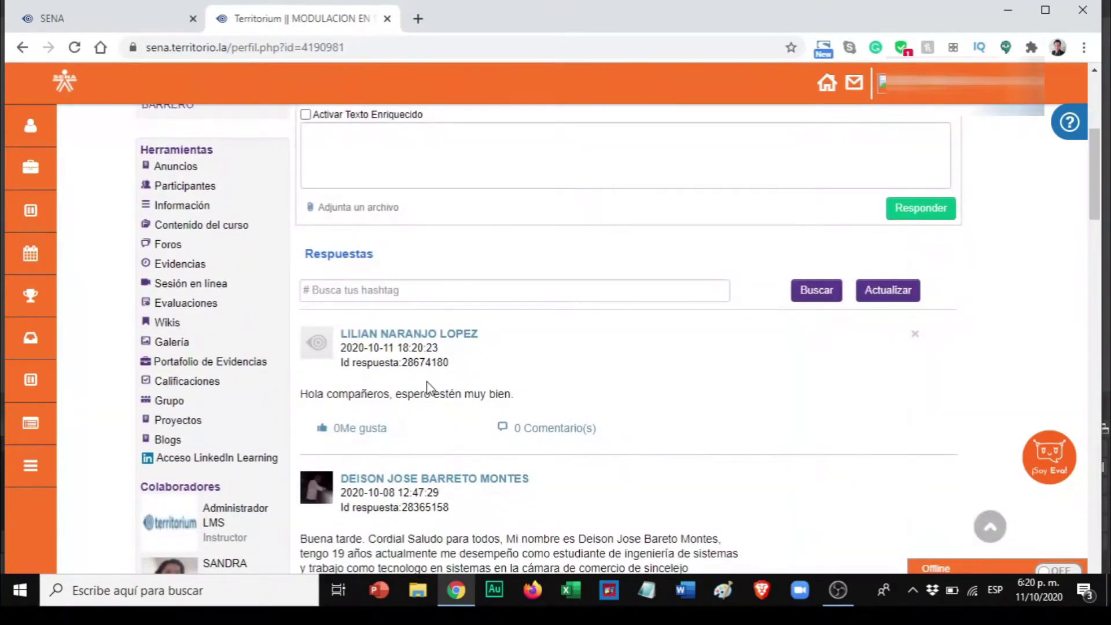
{"action": "scroll", "coordinate": [600, 396], "scroll_direction": "down", "scroll_amount": 3}
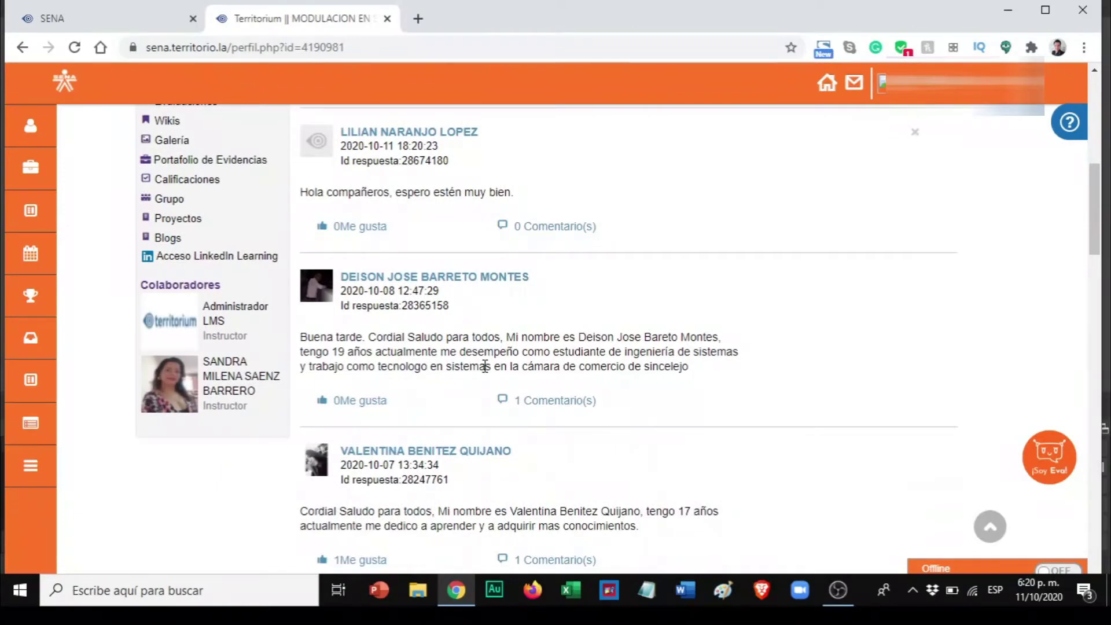
{"action": "left_click", "coordinate": [546, 400]}
{"action": "scroll", "coordinate": [469, 428], "scroll_direction": "down", "scroll_amount": 2}
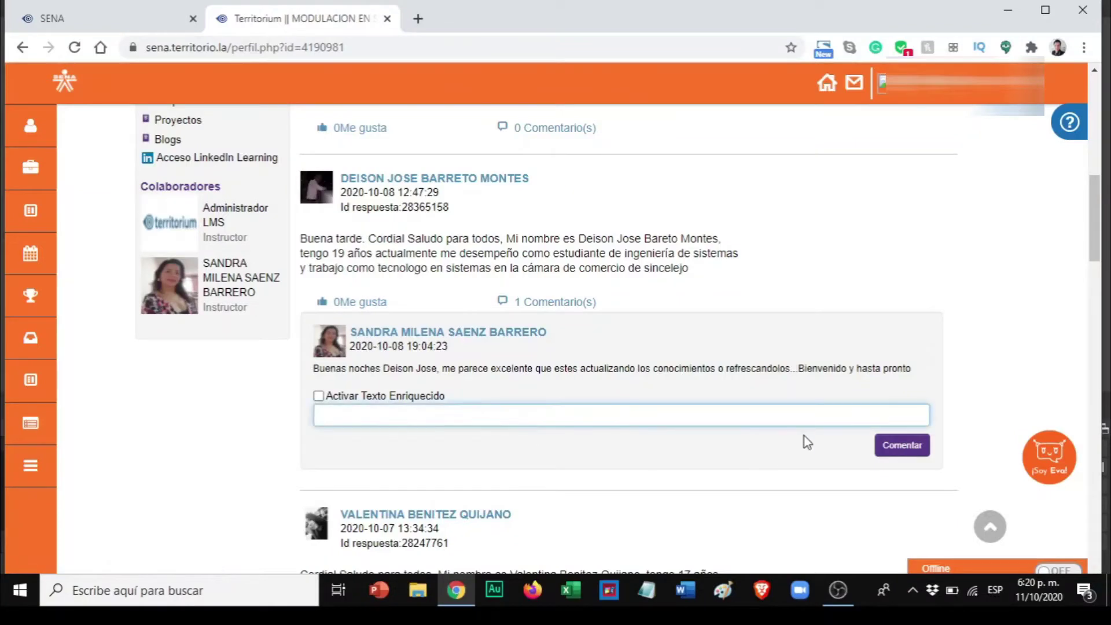
{"action": "scroll", "coordinate": [693, 346], "scroll_direction": "down", "scroll_amount": 7}
{"action": "scroll", "coordinate": [694, 346], "scroll_direction": "down", "scroll_amount": 1}
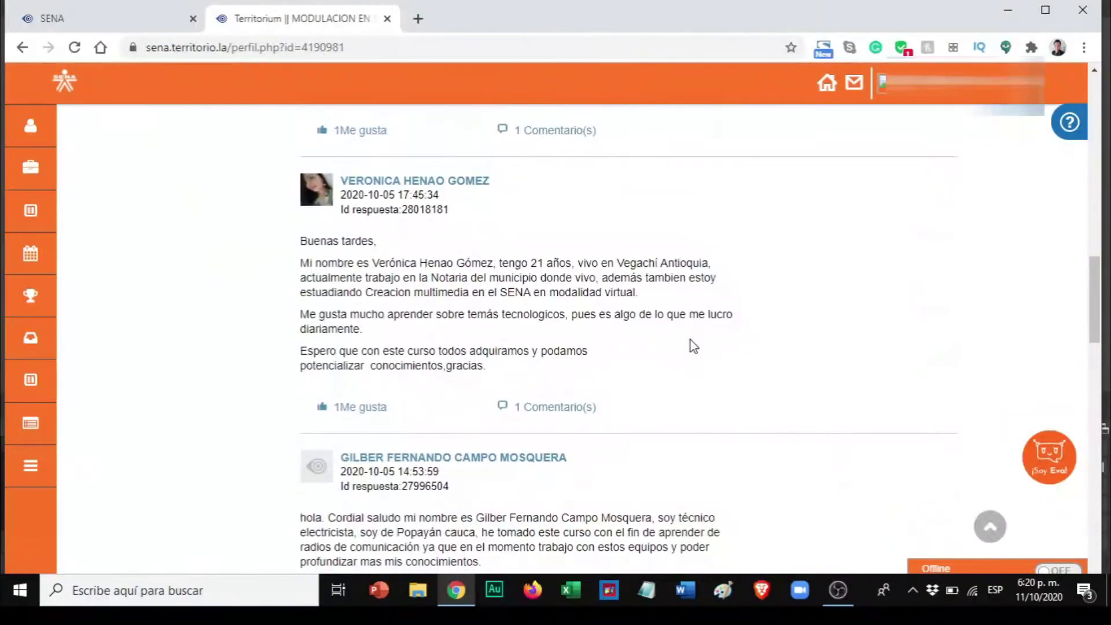
{"action": "left_click", "coordinate": [564, 406]}
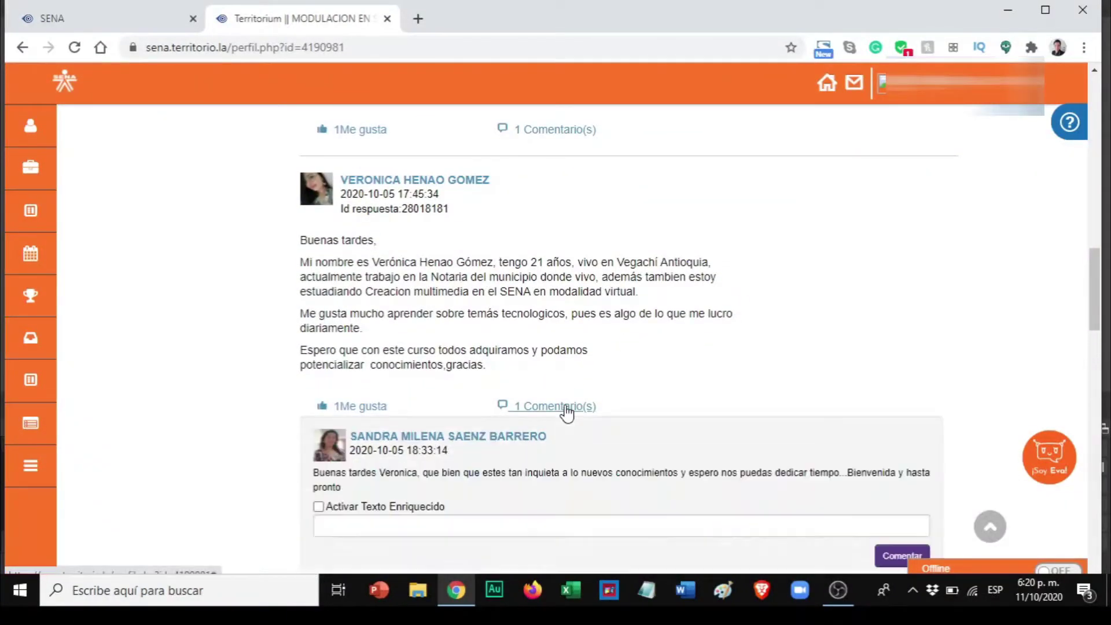
{"action": "scroll", "coordinate": [463, 474], "scroll_direction": "down", "scroll_amount": 2}
{"action": "left_click", "coordinate": [443, 430]}
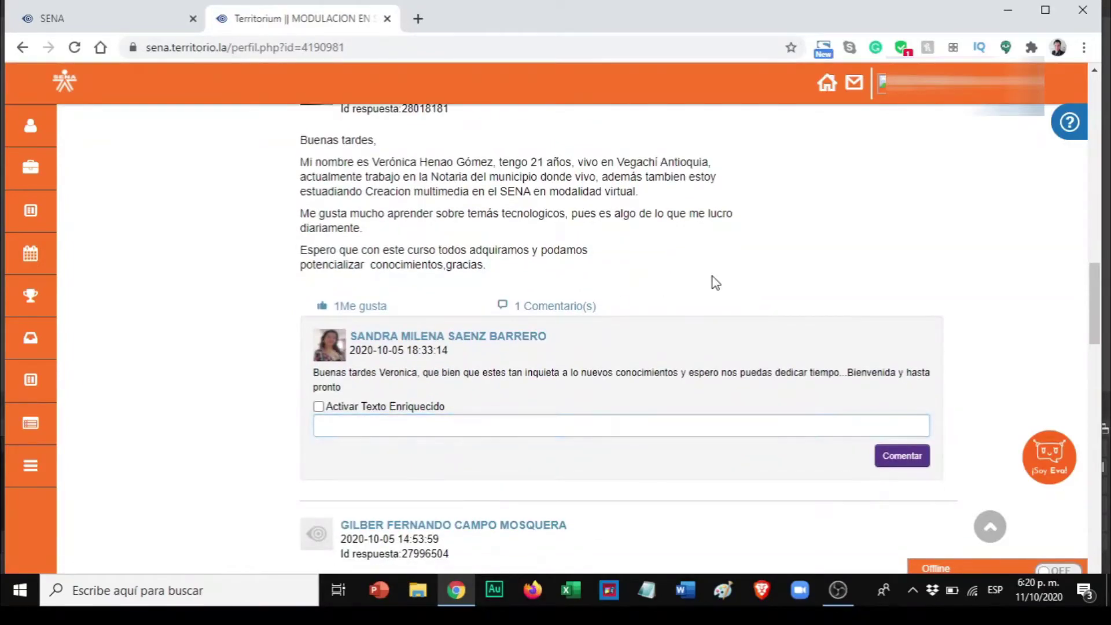
{"action": "scroll", "coordinate": [712, 280], "scroll_direction": "down", "scroll_amount": 7}
{"action": "scroll", "coordinate": [715, 282], "scroll_direction": "down", "scroll_amount": 2}
{"action": "scroll", "coordinate": [716, 283], "scroll_direction": "down", "scroll_amount": 5}
{"action": "scroll", "coordinate": [716, 282], "scroll_direction": "up", "scroll_amount": 8}
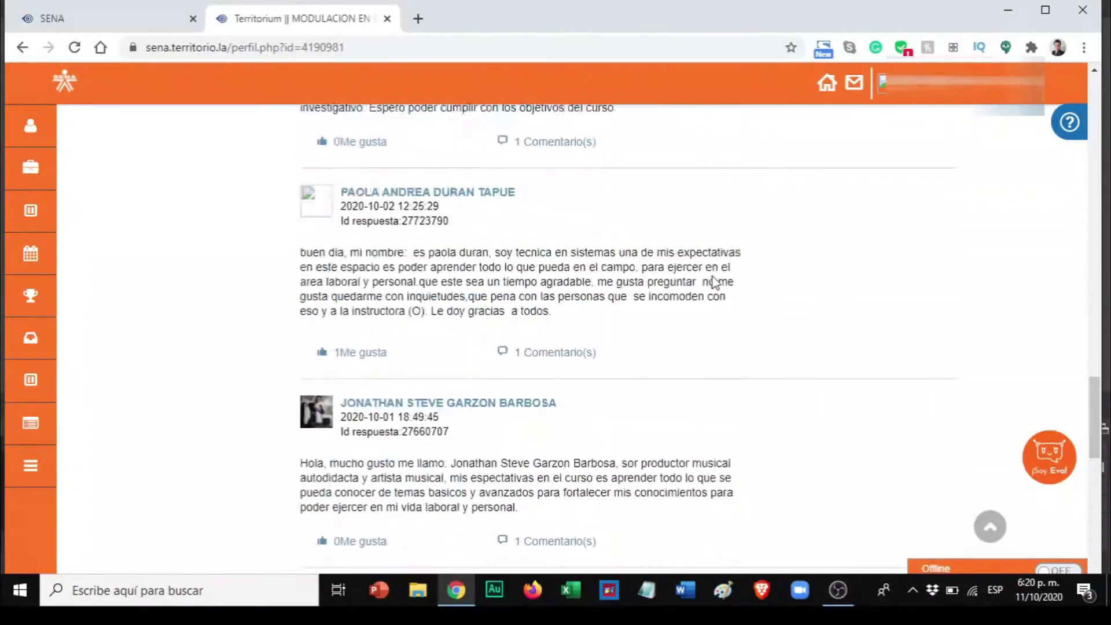
{"action": "scroll", "coordinate": [715, 282], "scroll_direction": "up", "scroll_amount": 20}
{"action": "scroll", "coordinate": [715, 282], "scroll_direction": "up", "scroll_amount": 3}
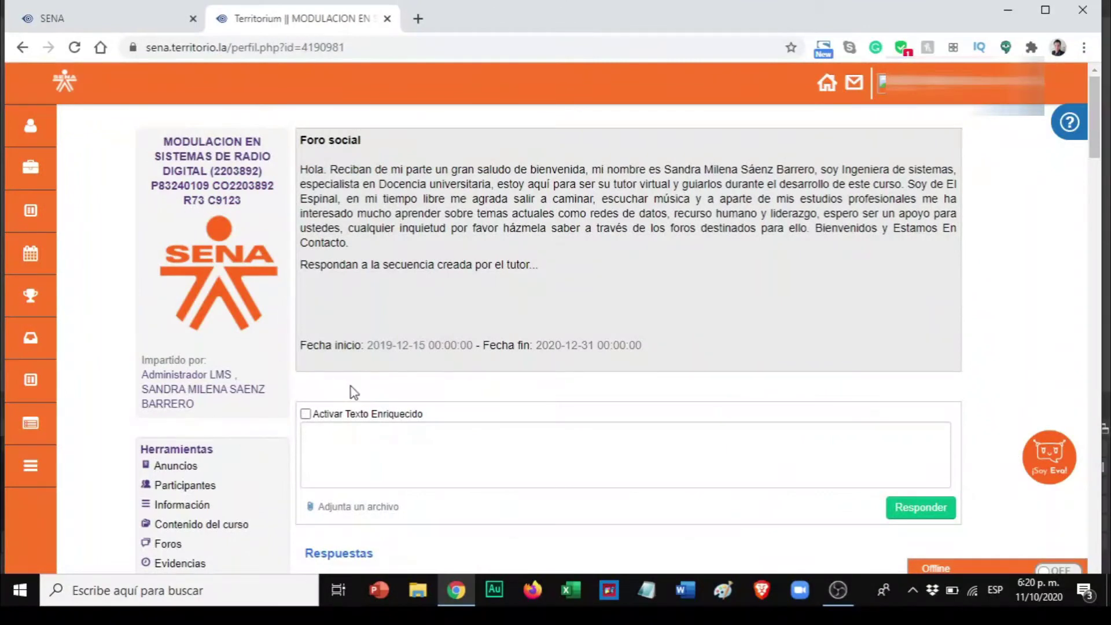
Go back to Foros and open the Sesión en línea page.
{"action": "left_click", "coordinate": [173, 550]}
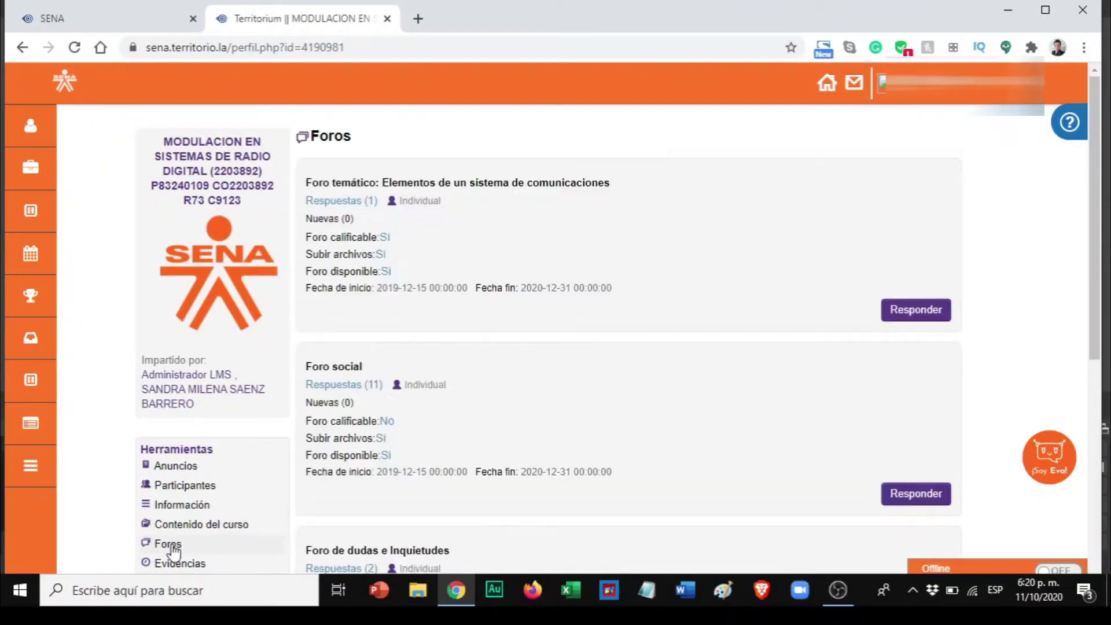
{"action": "scroll", "coordinate": [519, 486], "scroll_direction": "down", "scroll_amount": 3}
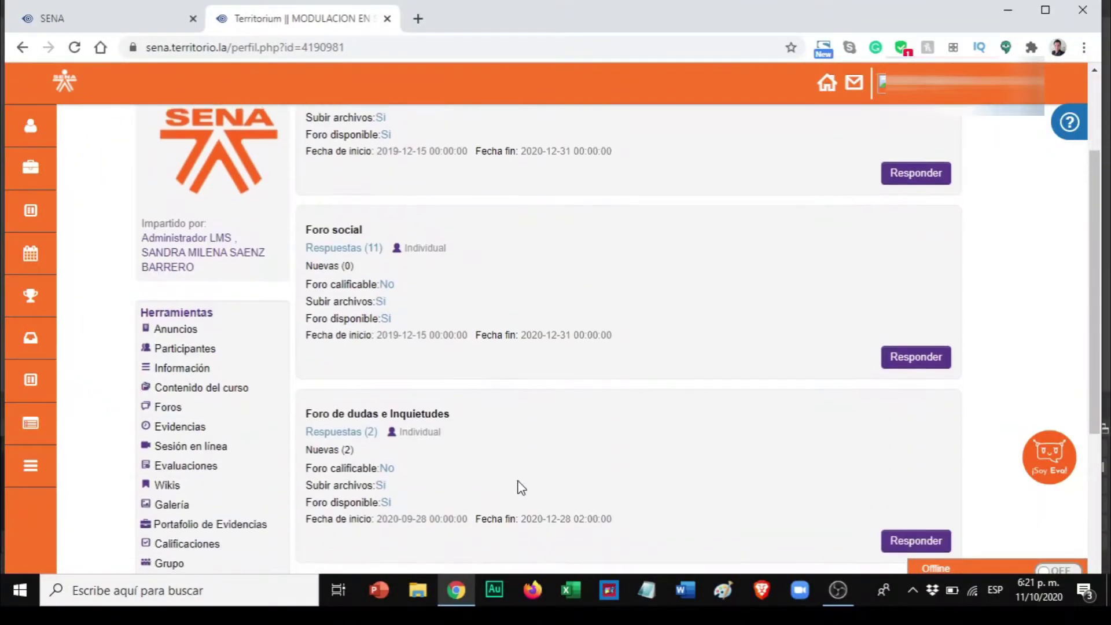
{"action": "scroll", "coordinate": [463, 376], "scroll_direction": "down", "scroll_amount": 2}
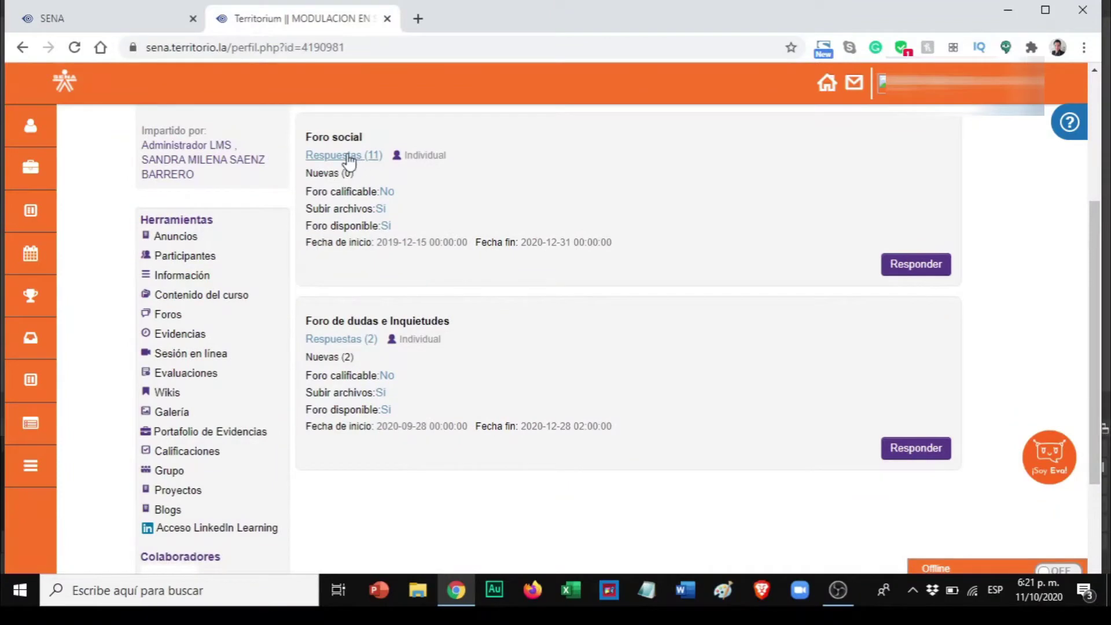
{"action": "left_click", "coordinate": [208, 353]}
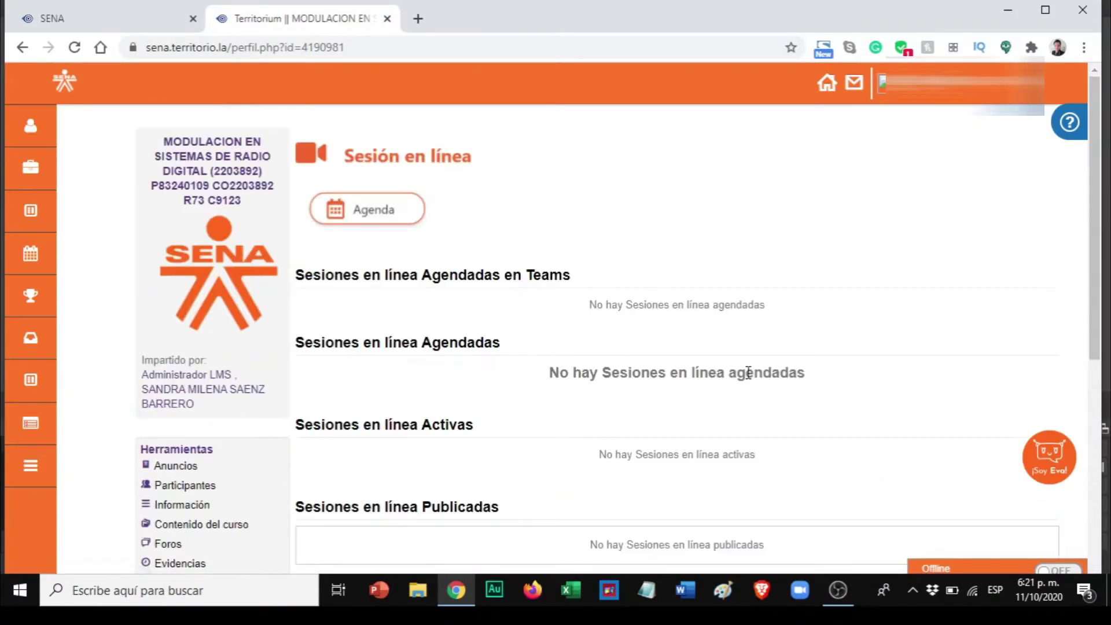
{"action": "scroll", "coordinate": [587, 340], "scroll_direction": "down", "scroll_amount": 3}
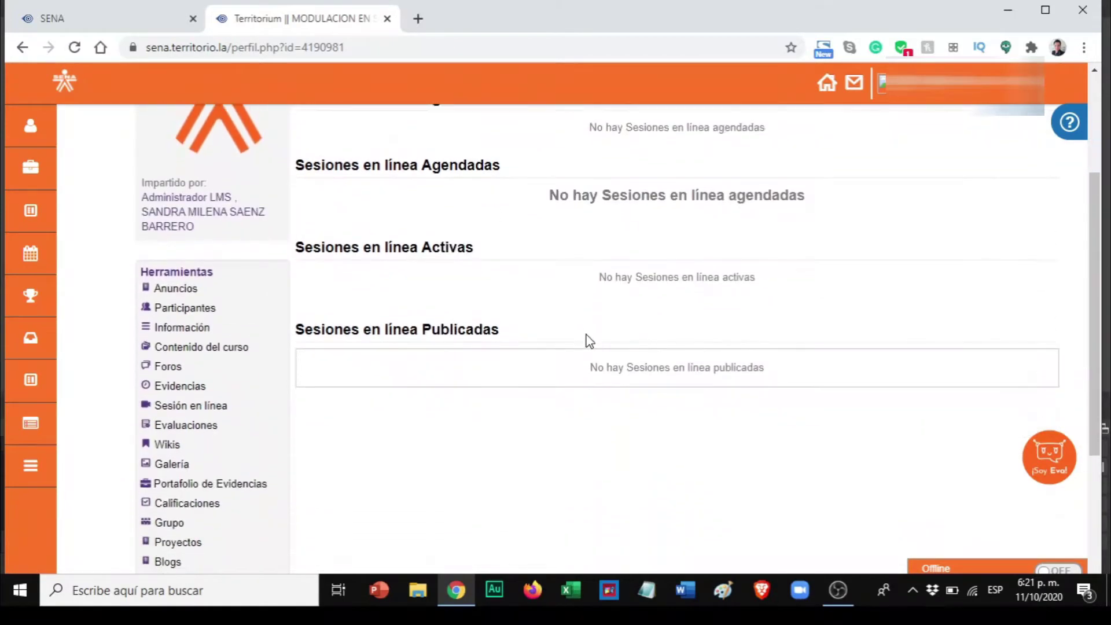
{"action": "scroll", "coordinate": [576, 283], "scroll_direction": "up", "scroll_amount": 2}
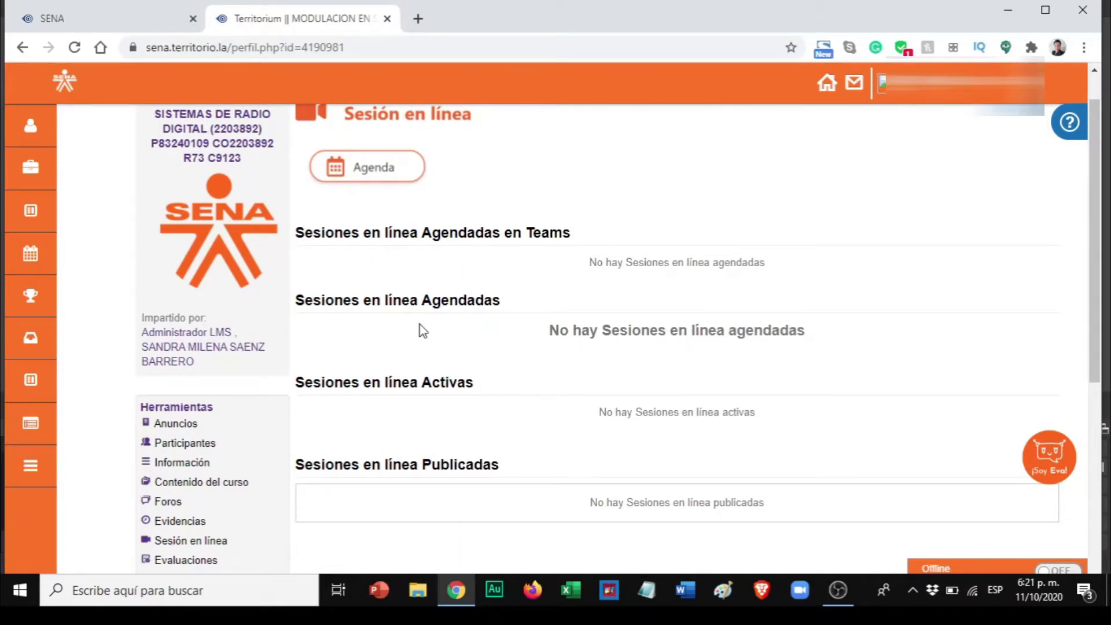
{"action": "scroll", "coordinate": [497, 278], "scroll_direction": "up", "scroll_amount": 1}
Open the Agenda, which shows no scheduled, active or published sessions.
{"action": "left_click", "coordinate": [383, 210]}
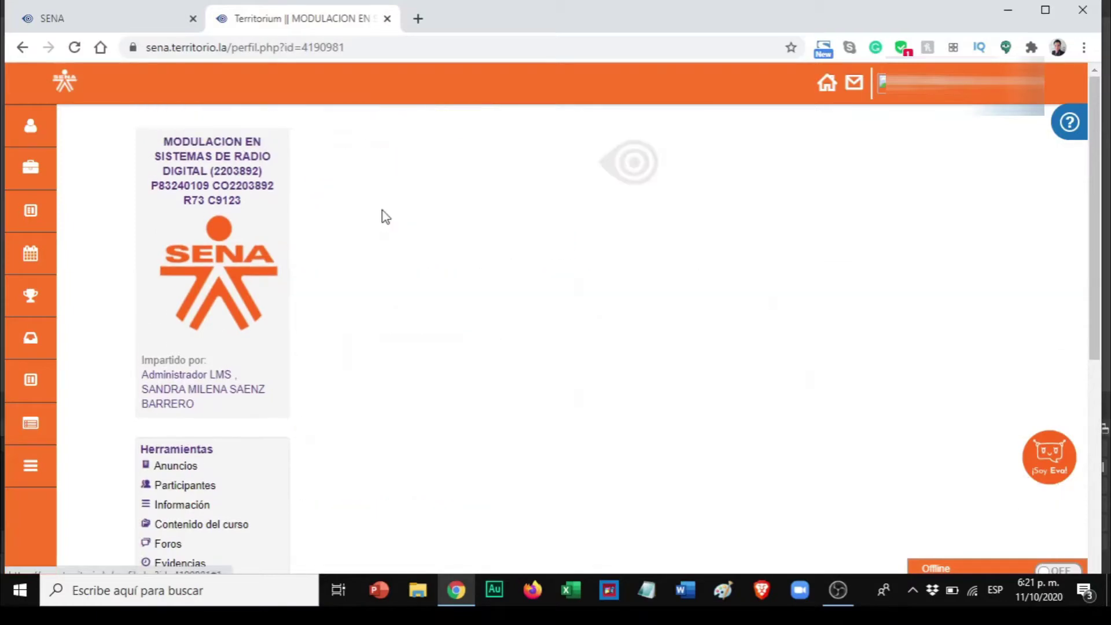
{"action": "scroll", "coordinate": [645, 330], "scroll_direction": "down", "scroll_amount": 2}
{"action": "scroll", "coordinate": [647, 331], "scroll_direction": "down", "scroll_amount": 4}
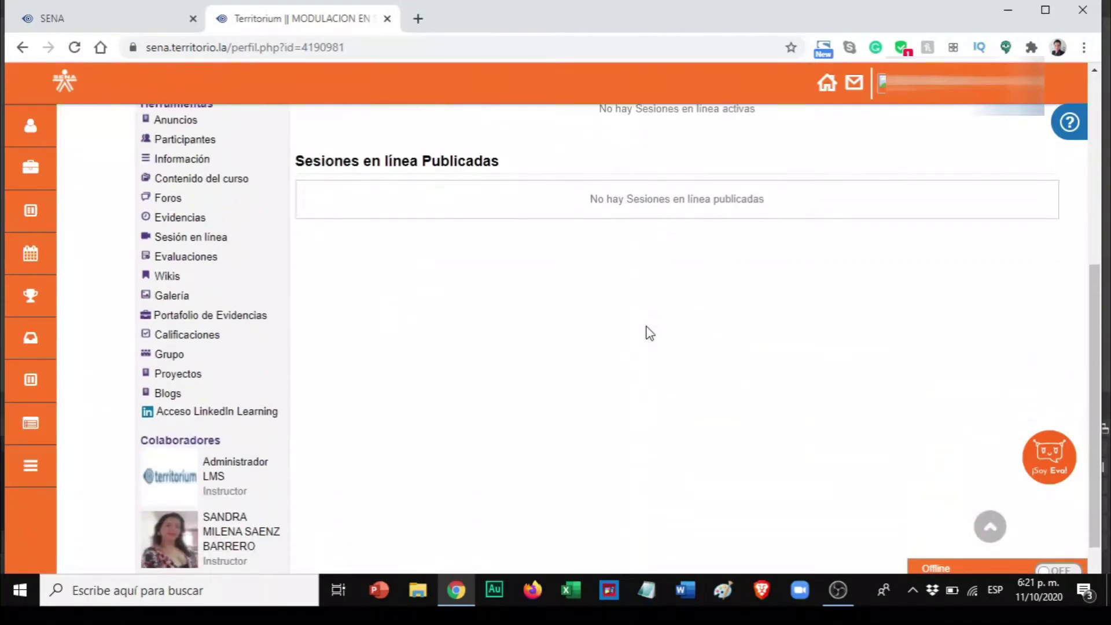
{"action": "scroll", "coordinate": [648, 332], "scroll_direction": "up", "scroll_amount": 3}
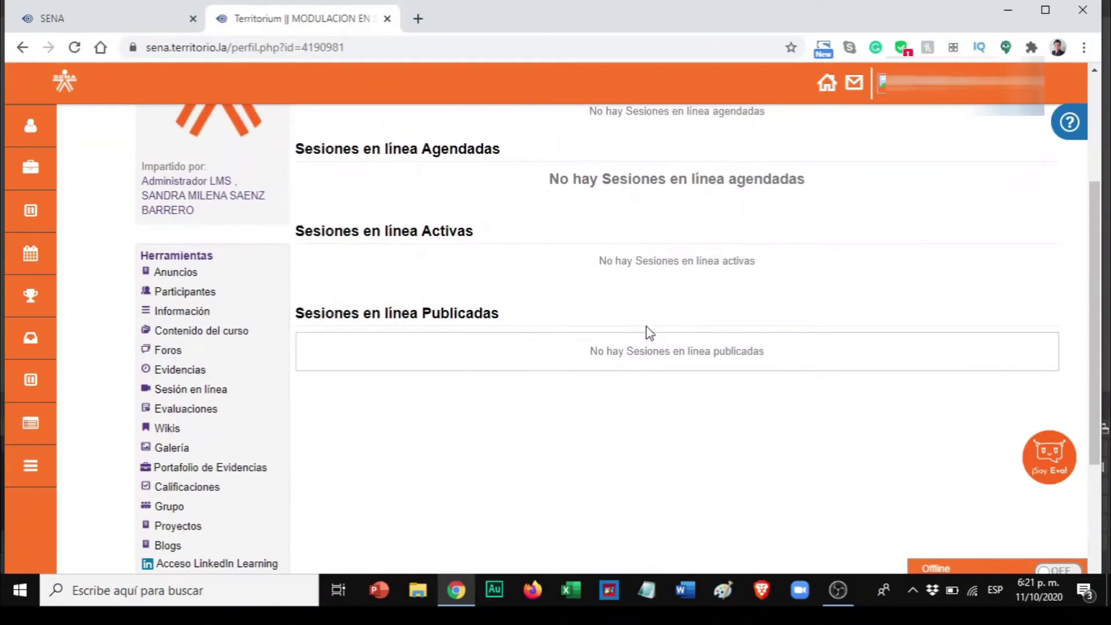
Open Calificaciones and expand the Actividades Complementaria grade columns.
{"action": "left_click", "coordinate": [200, 487]}
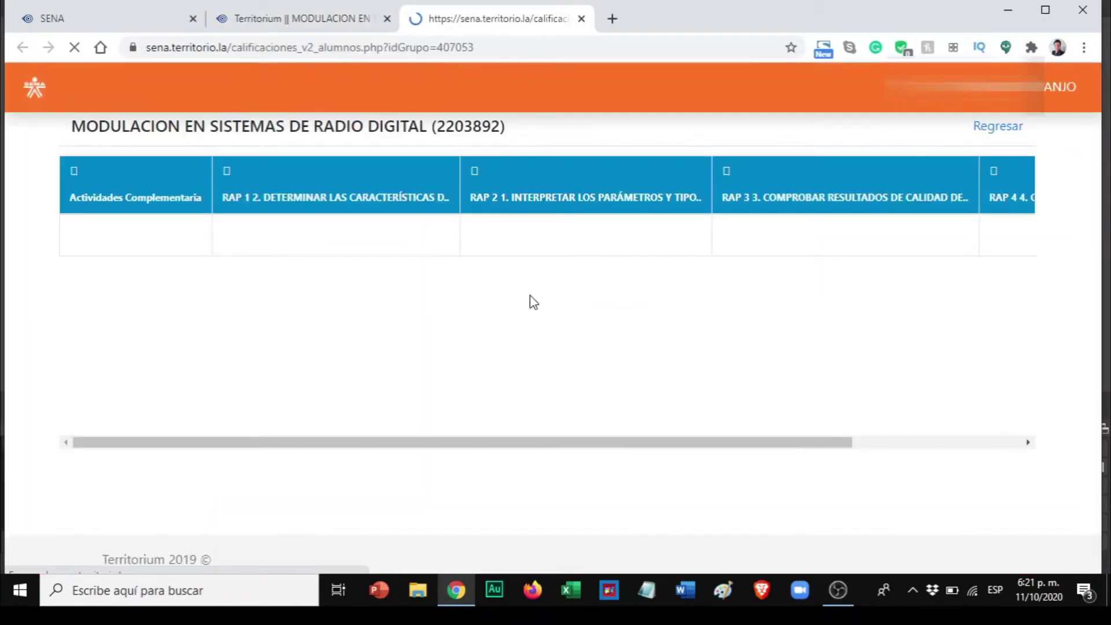
{"action": "left_click", "coordinate": [75, 173]}
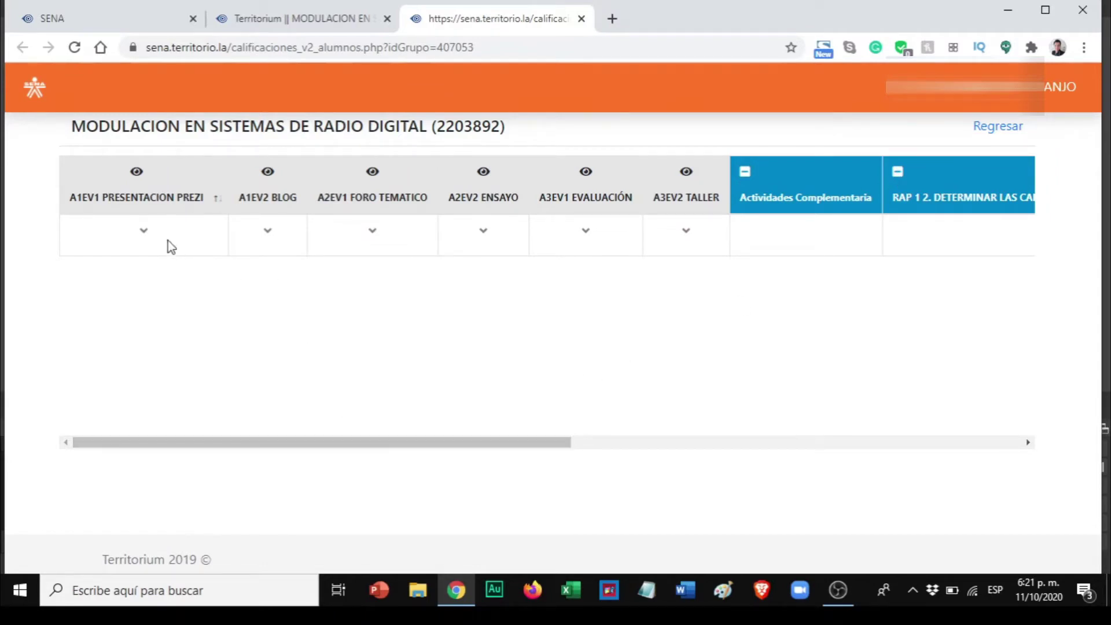
{"action": "right_click", "coordinate": [146, 231]}
Scroll the table across A1EV1 PRESENTACION PREZI to A3EV2 TALLER, then collapse and re-expand the group.
{"action": "left_click_drag", "start_coordinate": [545, 442], "coordinate": [811, 405]}
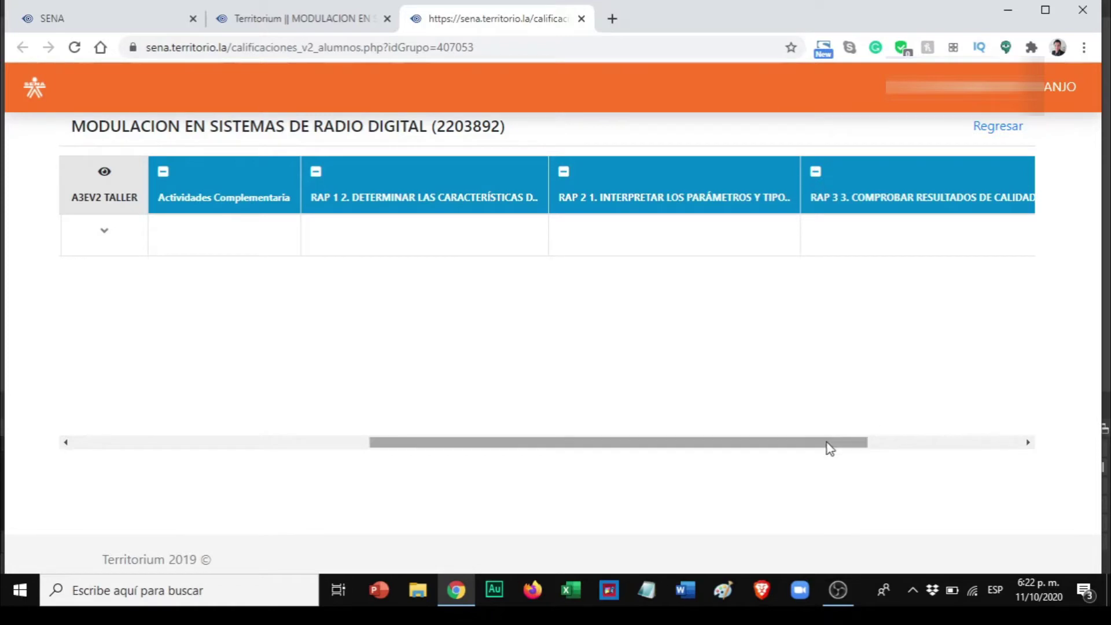
{"action": "left_click_drag", "start_coordinate": [828, 443], "coordinate": [1016, 441]}
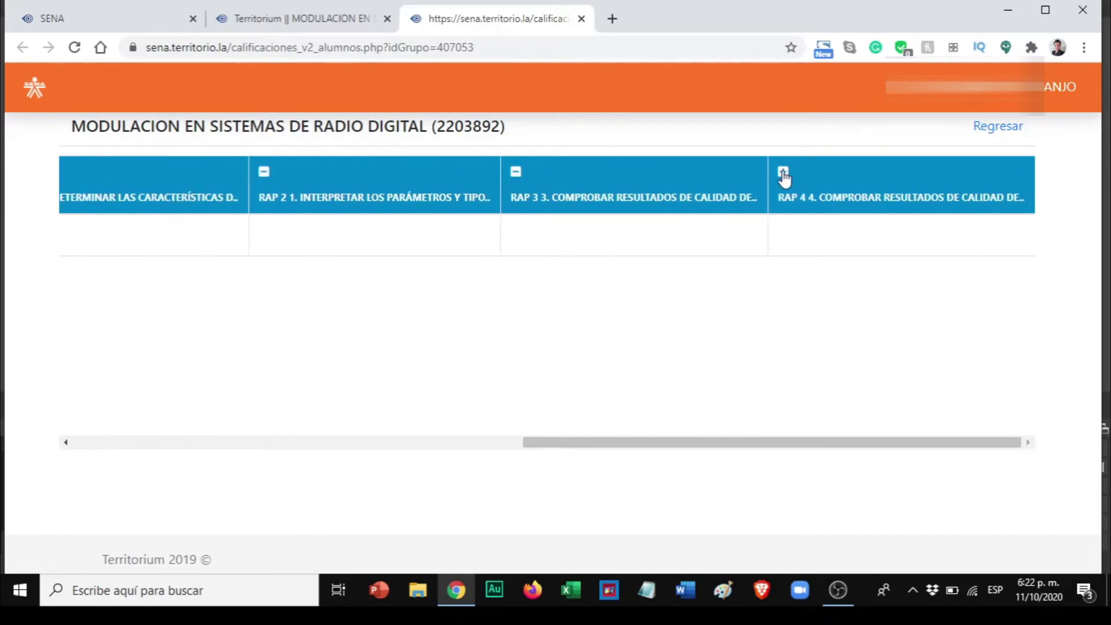
{"action": "mouse_move", "coordinate": [863, 444]}
{"action": "left_mouse_down"}
{"action": "mouse_move", "coordinate": [663, 471]}
{"action": "mouse_move", "coordinate": [537, 392]}
{"action": "left_mouse_up"}
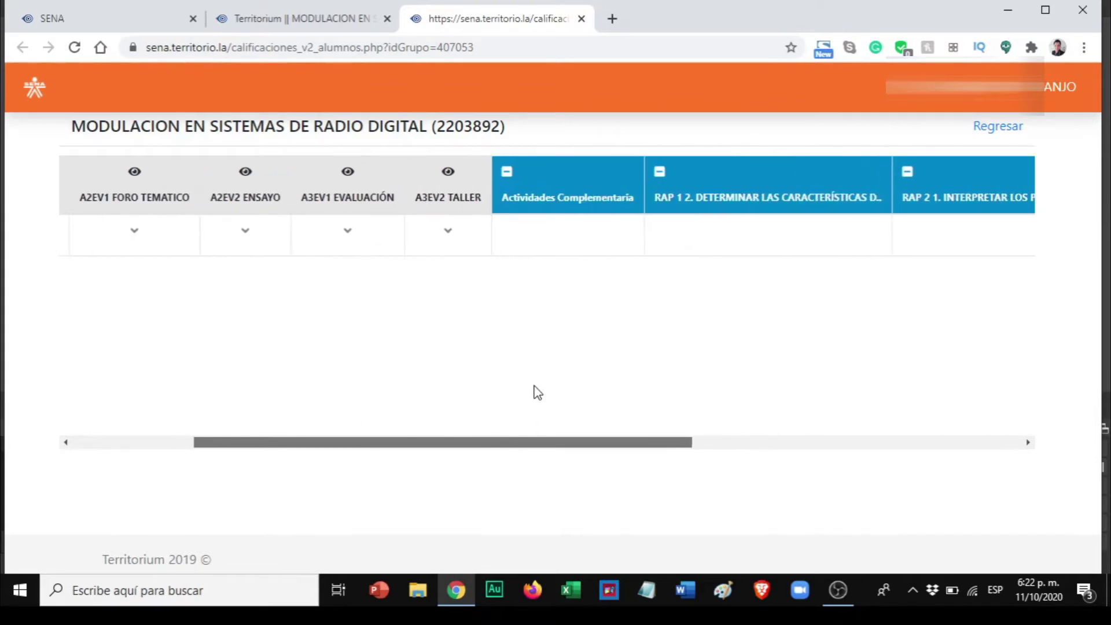
{"action": "left_click_drag", "start_coordinate": [537, 392], "coordinate": [670, 397]}
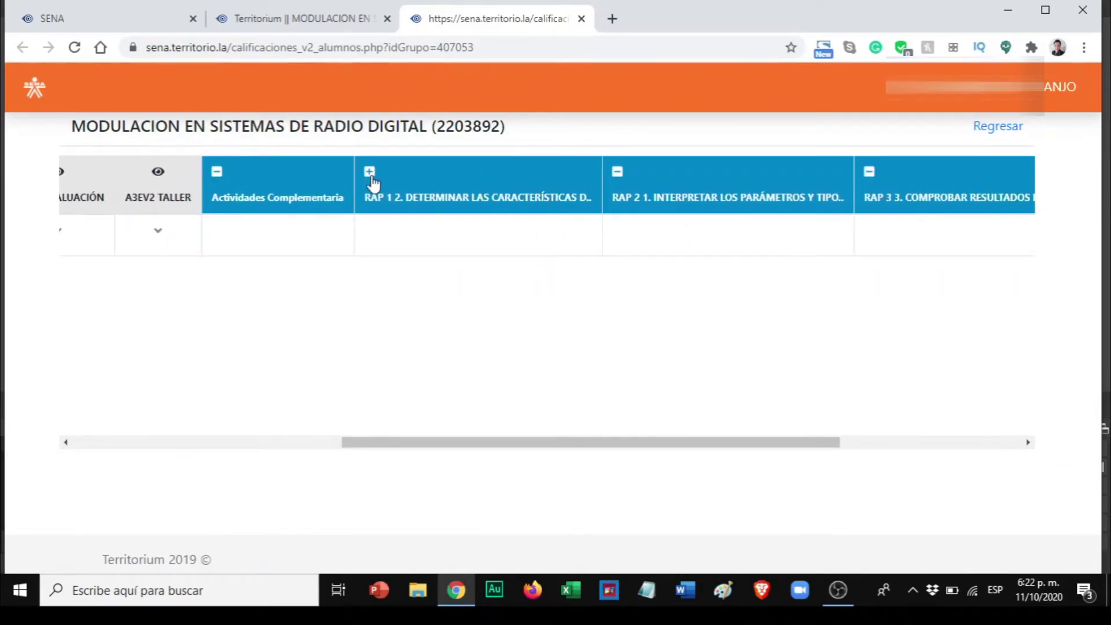
{"action": "left_click_drag", "start_coordinate": [590, 444], "coordinate": [215, 441]}
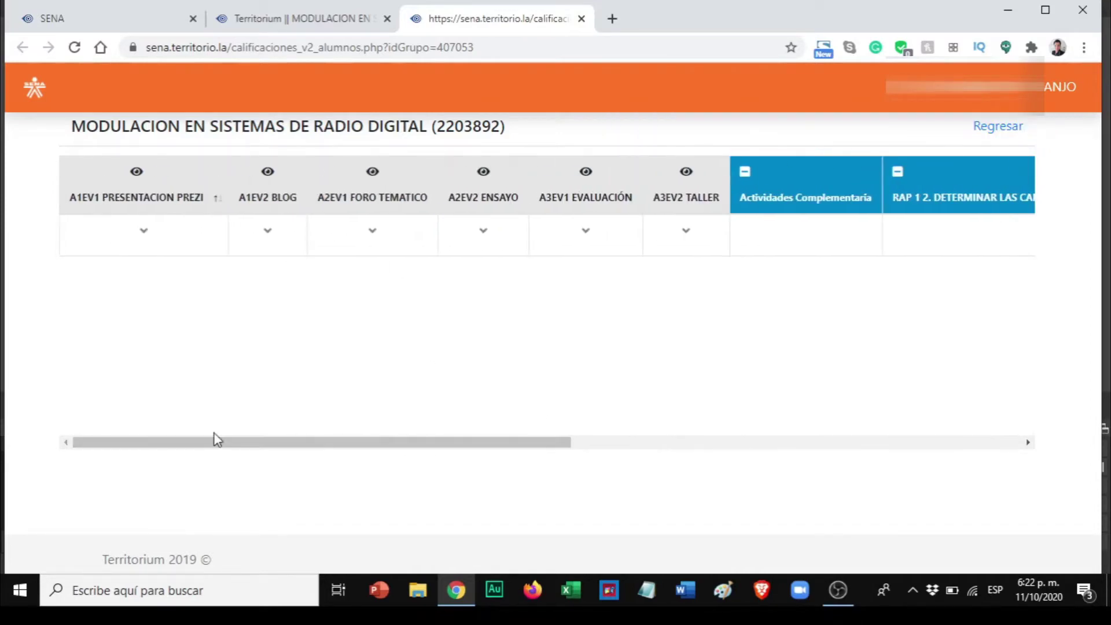
{"action": "left_click", "coordinate": [743, 172]}
{"action": "left_click", "coordinate": [75, 173]}
Close the grades tab and open the Portafolio de Evidencias.
{"action": "left_click", "coordinate": [582, 19]}
{"action": "scroll", "coordinate": [371, 465], "scroll_direction": "down", "scroll_amount": 2}
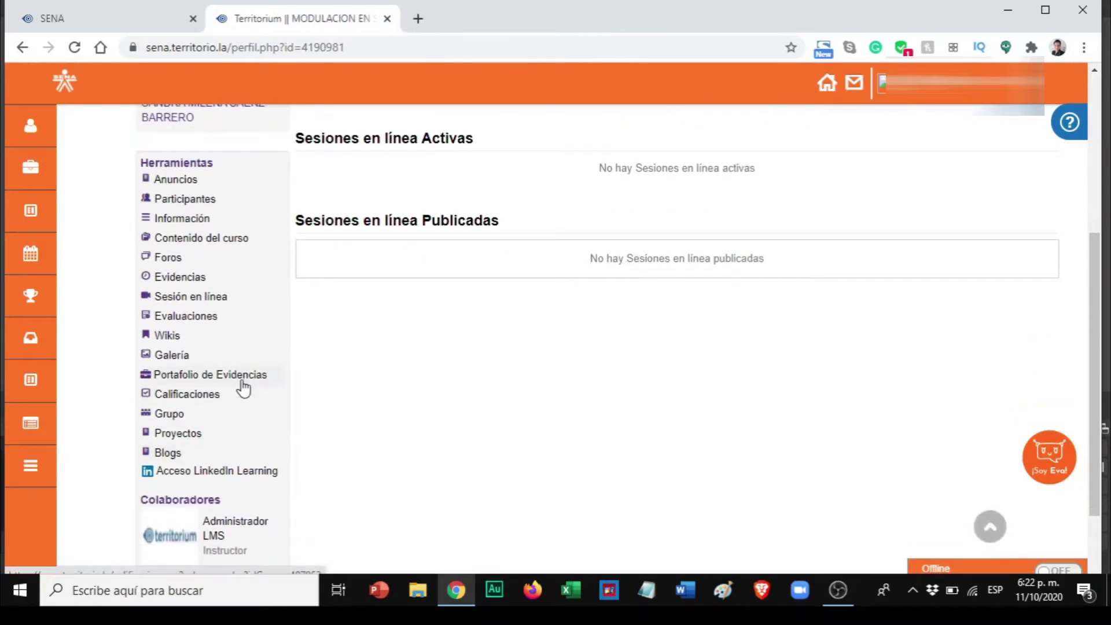
{"action": "left_click", "coordinate": [197, 375]}
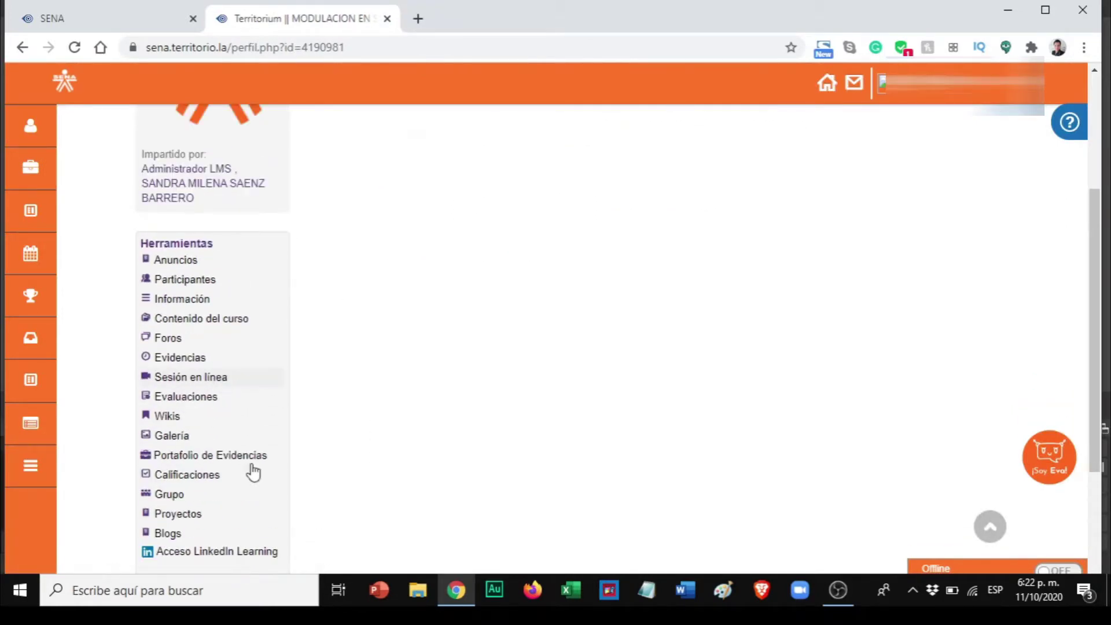
{"action": "scroll", "coordinate": [659, 383], "scroll_direction": "down", "scroll_amount": 1}
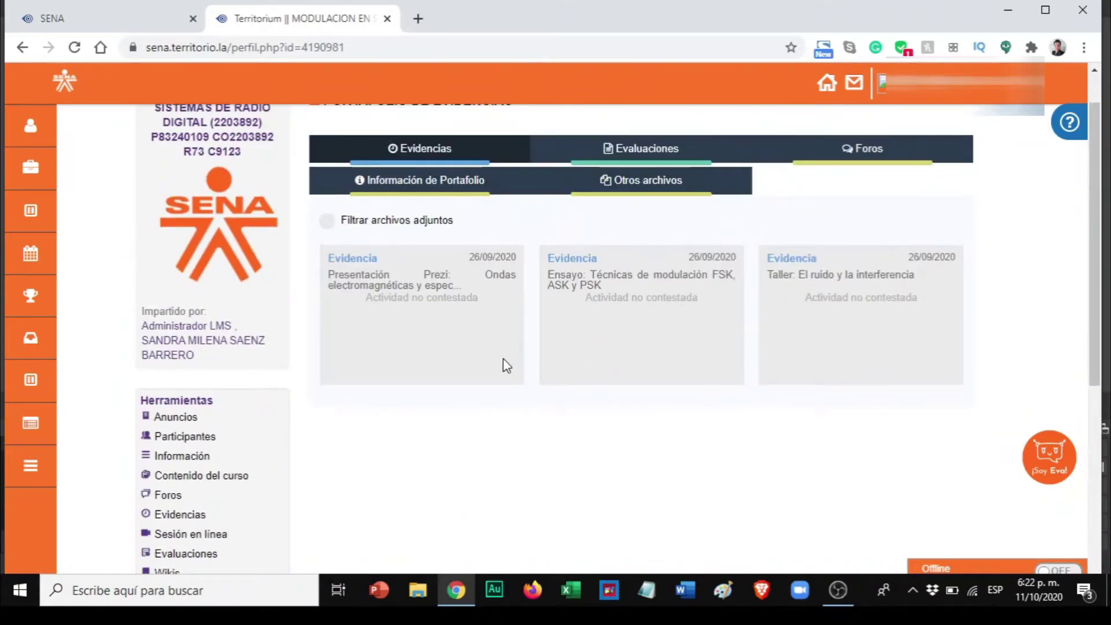
Highlight the Prezi presentation, FSK/ASK/PSK essay and noise workshop evidence cards.
{"action": "left_click_drag", "start_coordinate": [343, 280], "coordinate": [458, 287]}
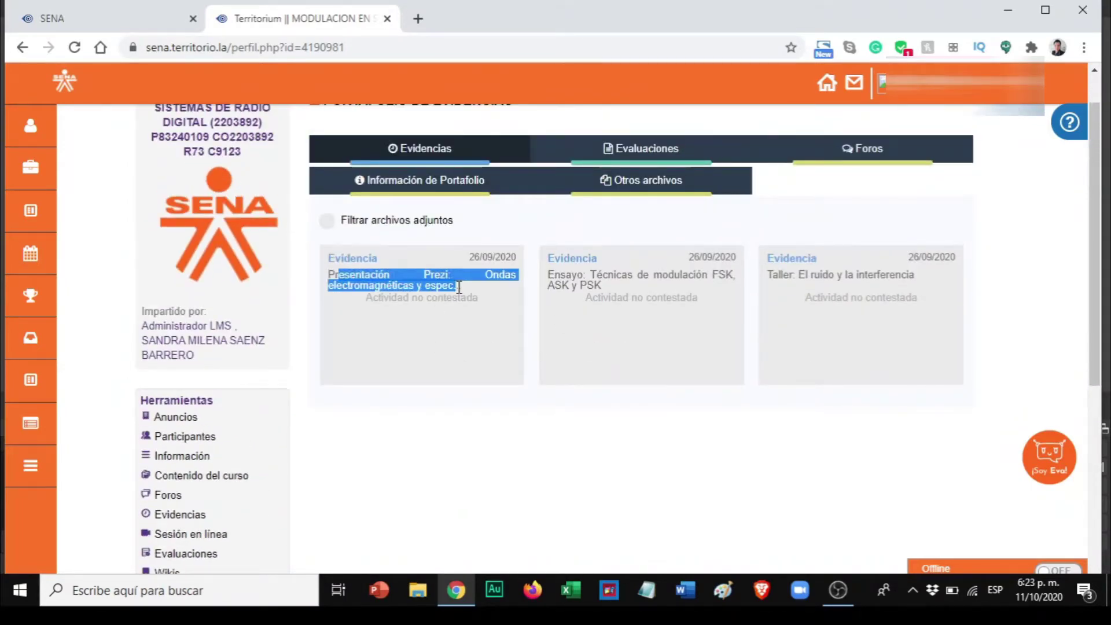
{"action": "left_click_drag", "start_coordinate": [565, 275], "coordinate": [636, 292]}
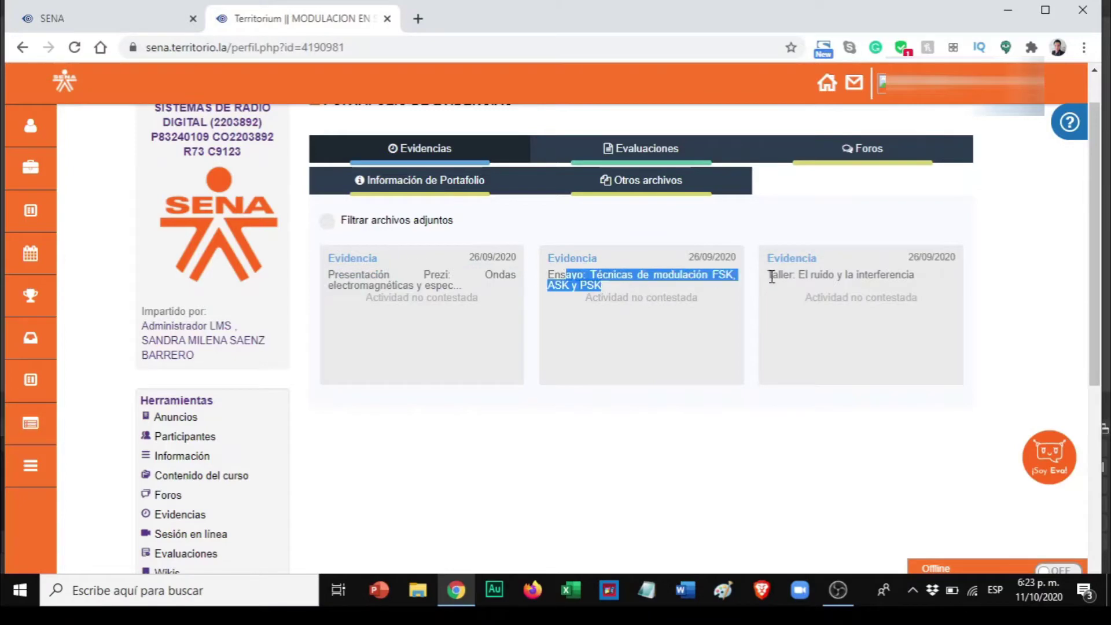
{"action": "left_click_drag", "start_coordinate": [772, 277], "coordinate": [946, 283]}
{"action": "left_click", "coordinate": [496, 420]}
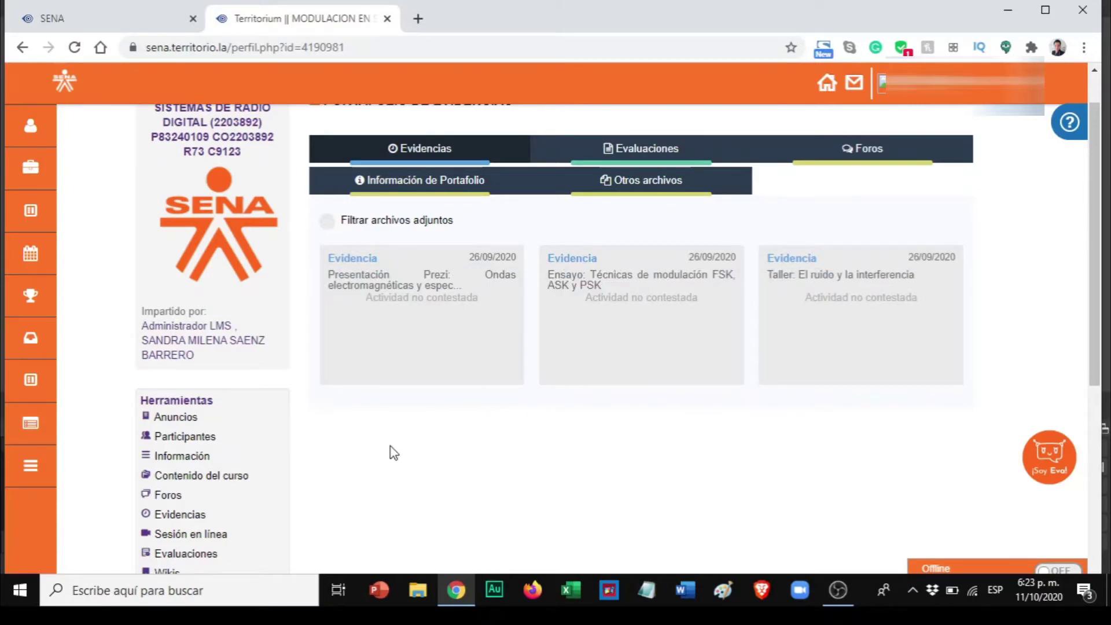
{"action": "scroll", "coordinate": [467, 423], "scroll_direction": "down", "scroll_amount": 1}
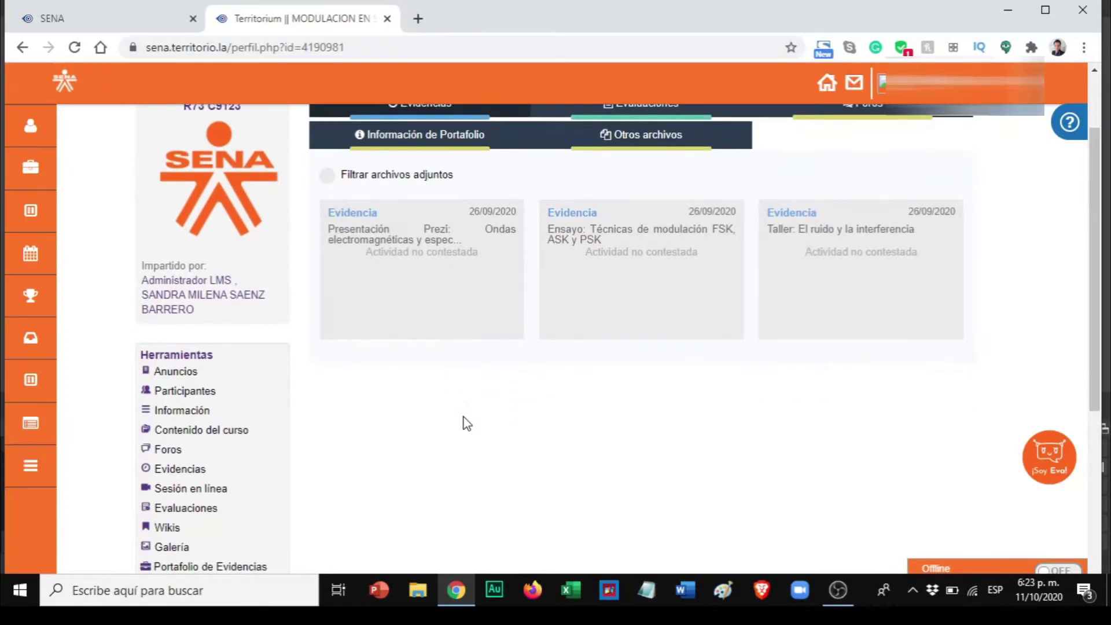
{"action": "scroll", "coordinate": [467, 423], "scroll_direction": "down", "scroll_amount": 2}
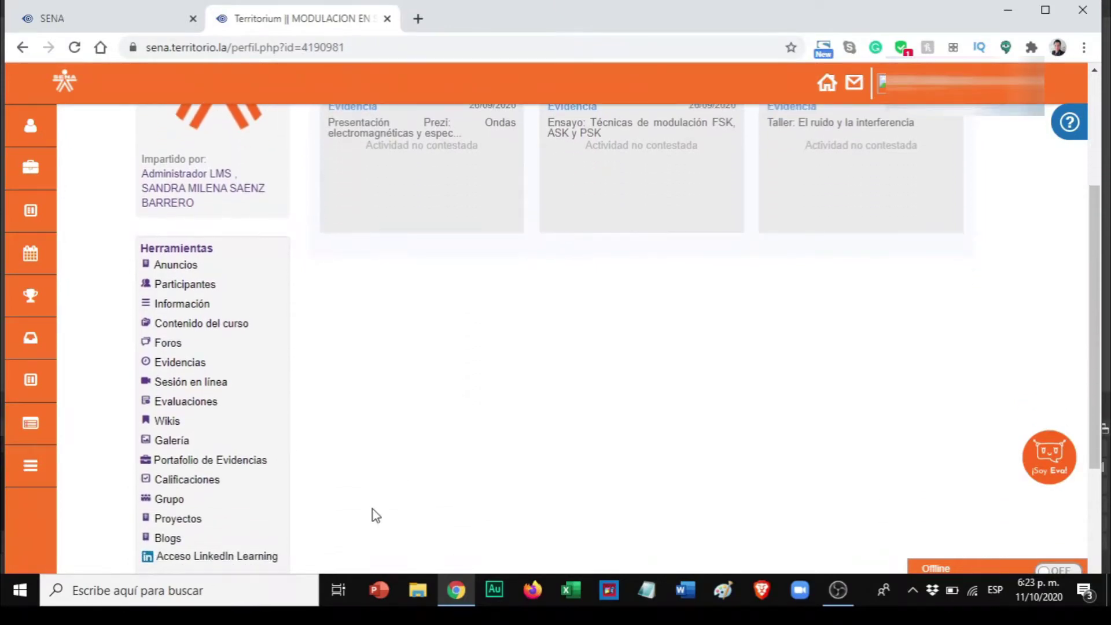
Open the bit error rate quiz from the course's Evaluaciones page.
{"action": "left_click", "coordinate": [186, 402]}
{"action": "scroll", "coordinate": [682, 314], "scroll_direction": "down", "scroll_amount": 3}
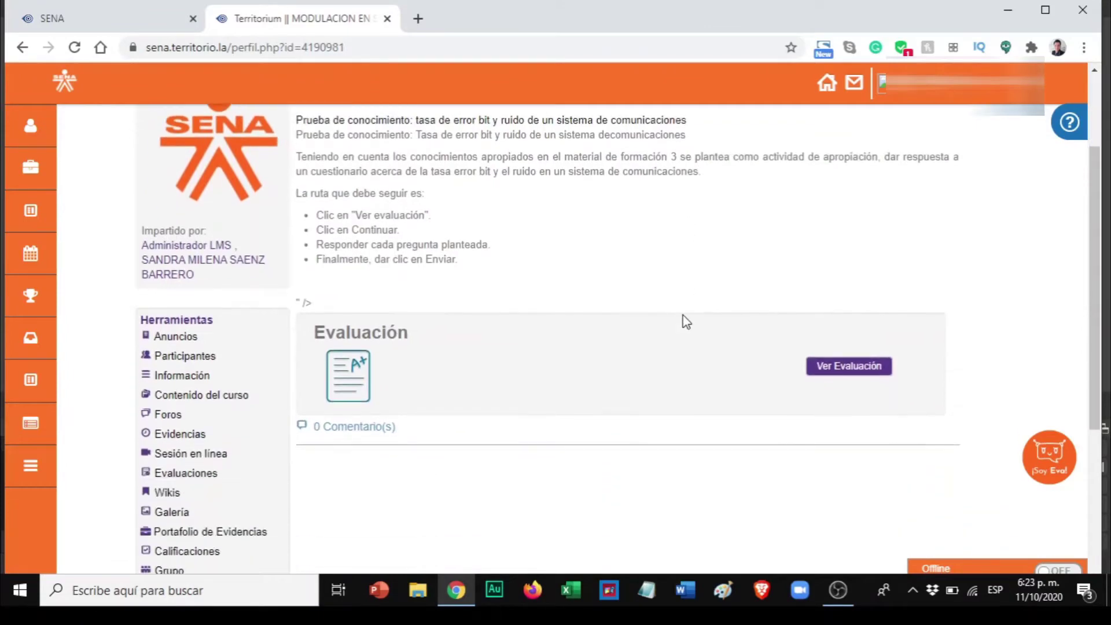
{"action": "scroll", "coordinate": [682, 315], "scroll_direction": "up", "scroll_amount": 2}
{"action": "scroll", "coordinate": [683, 315], "scroll_direction": "up", "scroll_amount": 1}
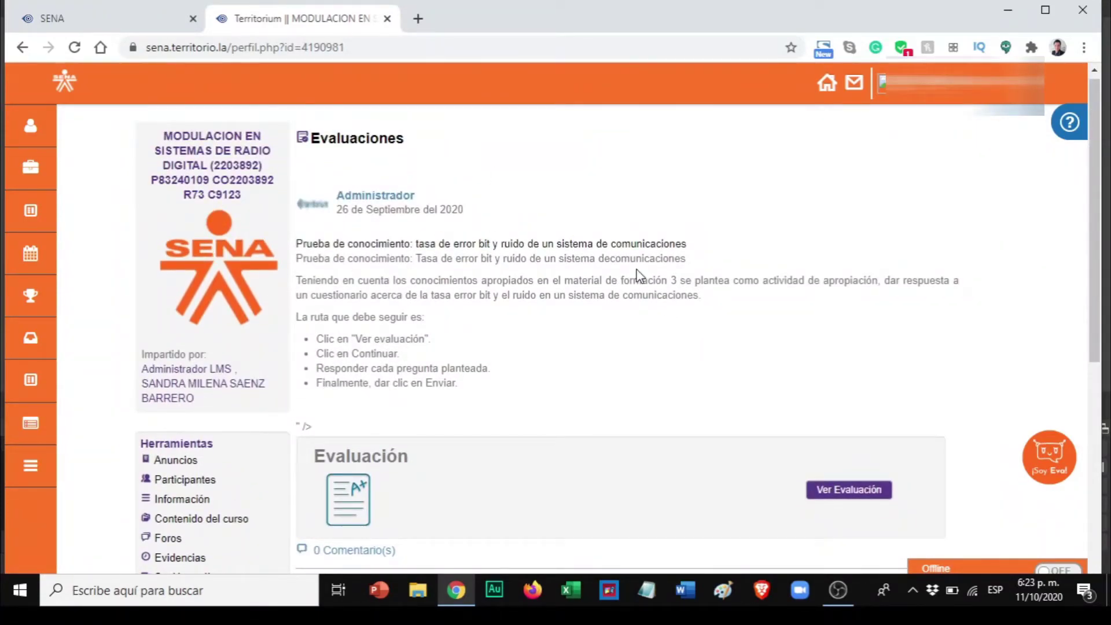
{"action": "scroll", "coordinate": [723, 359], "scroll_direction": "down", "scroll_amount": 2}
{"action": "left_click", "coordinate": [856, 425]}
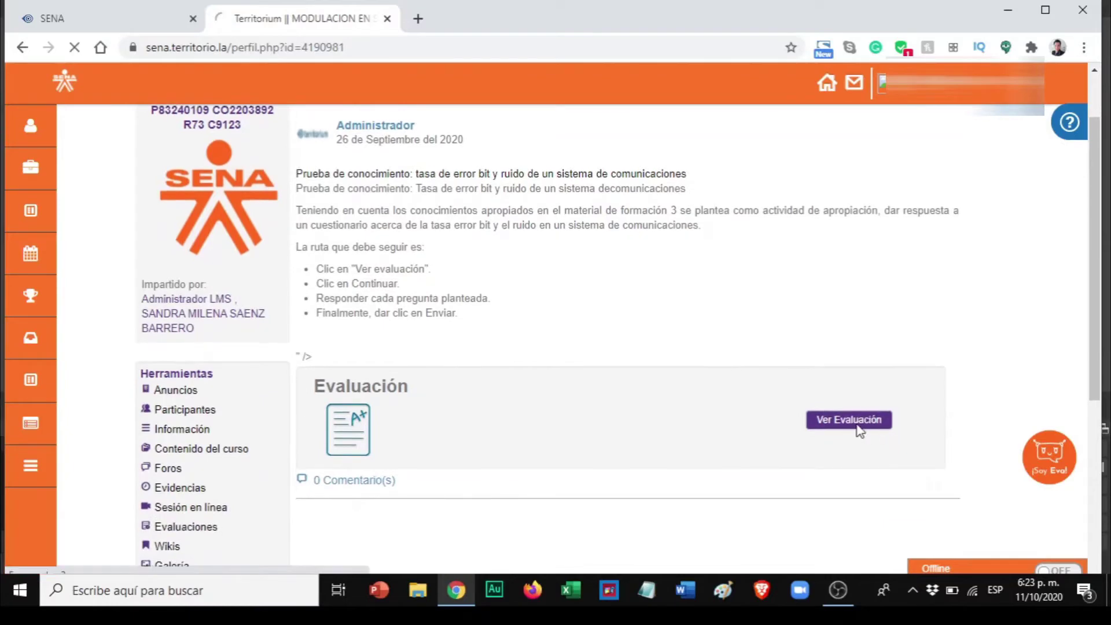
Answer B Falso, C Verdadero, D Falso and E 0,05, then submit the quiz.
{"action": "scroll", "coordinate": [704, 413], "scroll_direction": "down", "scroll_amount": 2}
{"action": "scroll", "coordinate": [705, 413], "scroll_direction": "down", "scroll_amount": 2}
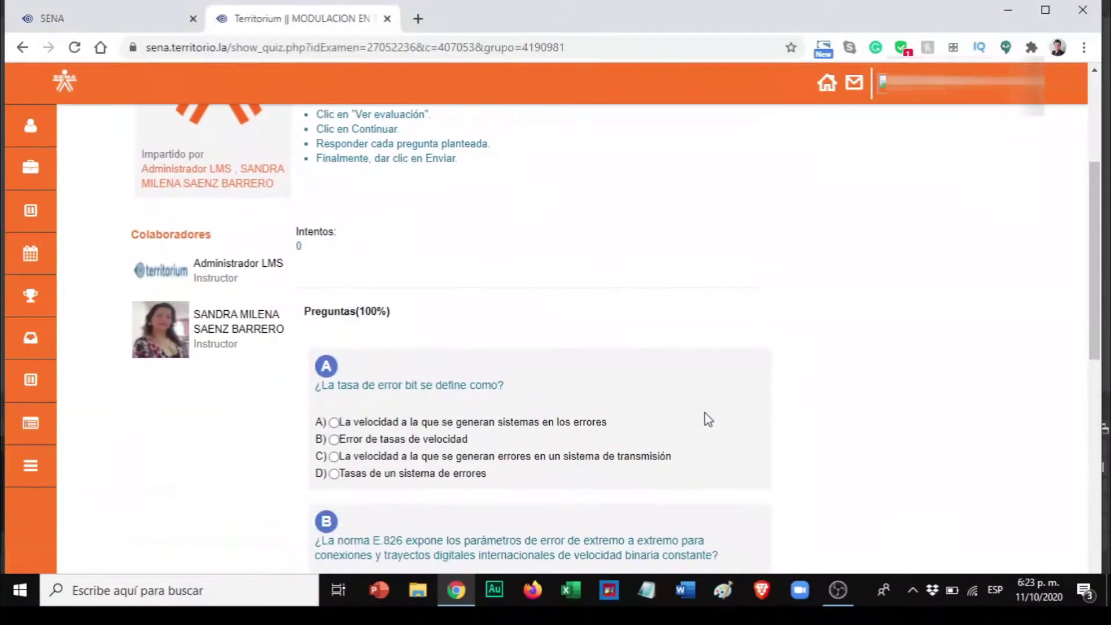
{"action": "scroll", "coordinate": [705, 413], "scroll_direction": "down", "scroll_amount": 3}
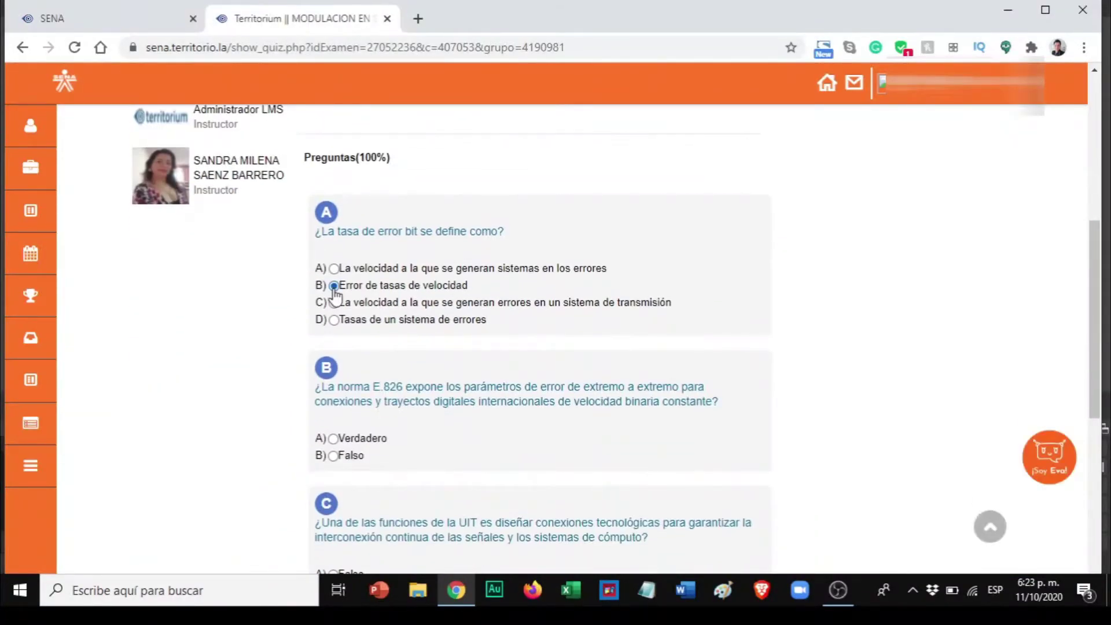
{"action": "left_click", "coordinate": [333, 457]}
{"action": "scroll", "coordinate": [511, 461], "scroll_direction": "down", "scroll_amount": 2}
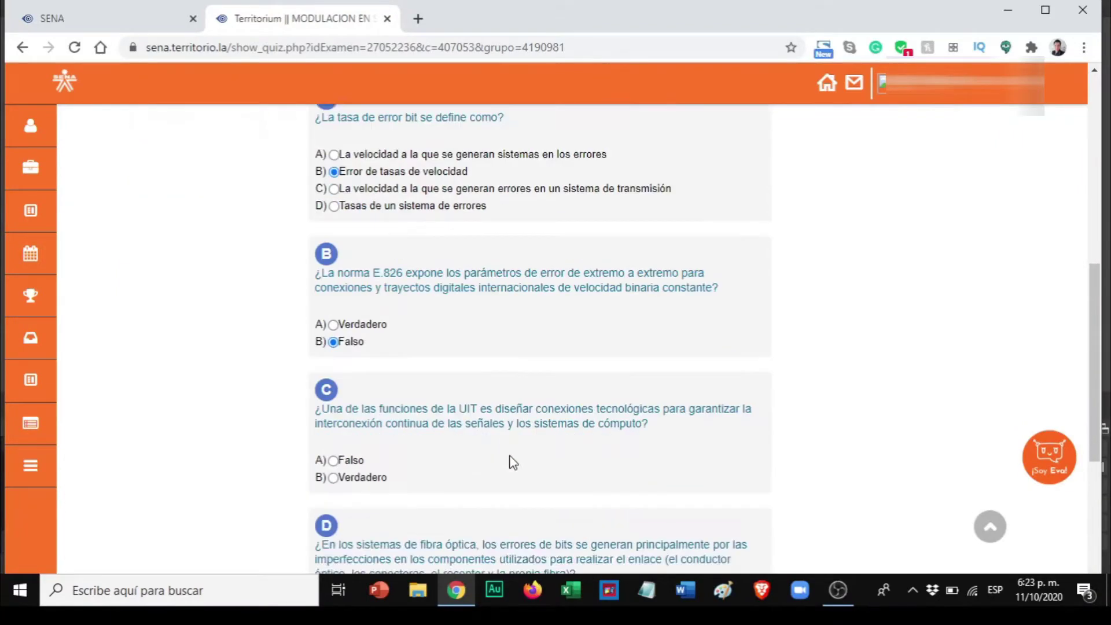
{"action": "scroll", "coordinate": [405, 405], "scroll_direction": "down", "scroll_amount": 2}
{"action": "left_click", "coordinate": [333, 372]}
{"action": "scroll", "coordinate": [624, 457], "scroll_direction": "down", "scroll_amount": 2}
{"action": "scroll", "coordinate": [624, 457], "scroll_direction": "down", "scroll_amount": 2}
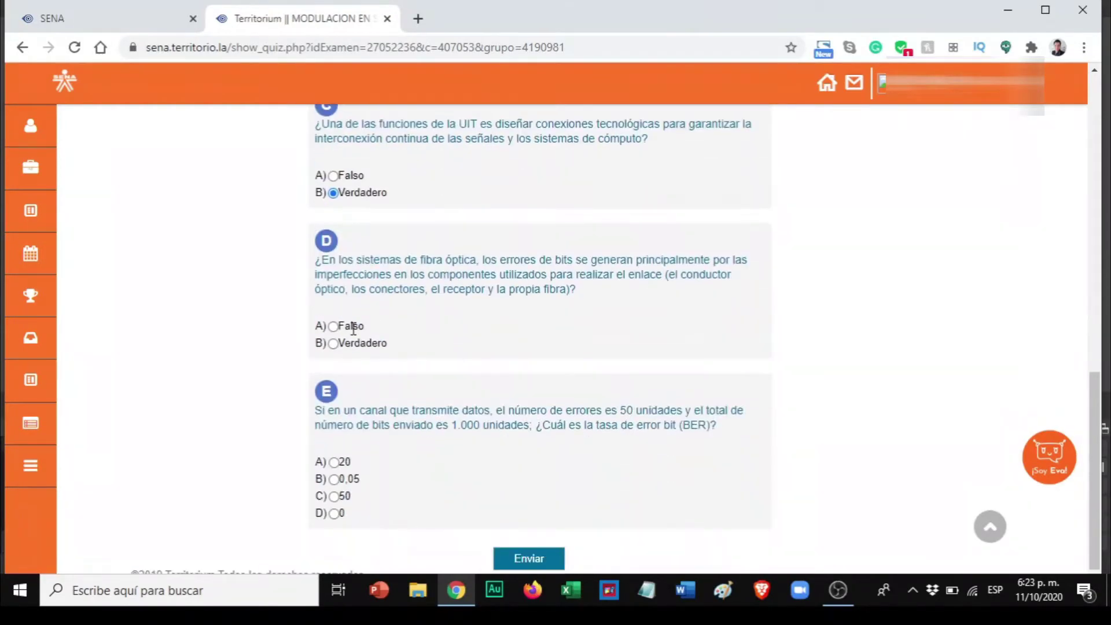
{"action": "left_click", "coordinate": [333, 326]}
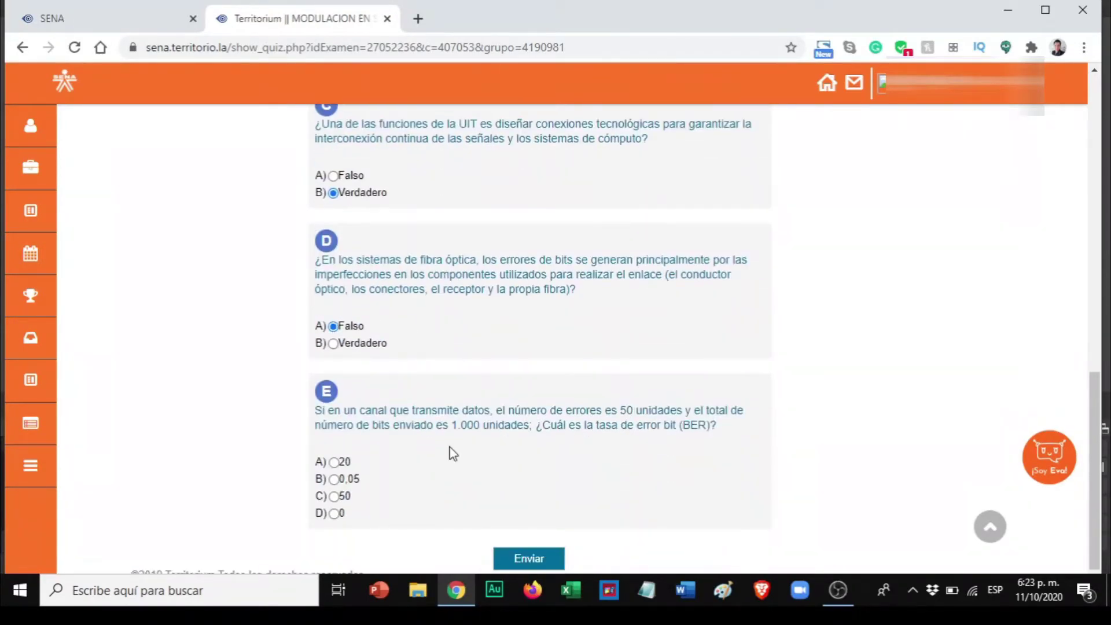
{"action": "left_click", "coordinate": [334, 478]}
{"action": "left_click", "coordinate": [529, 560]}
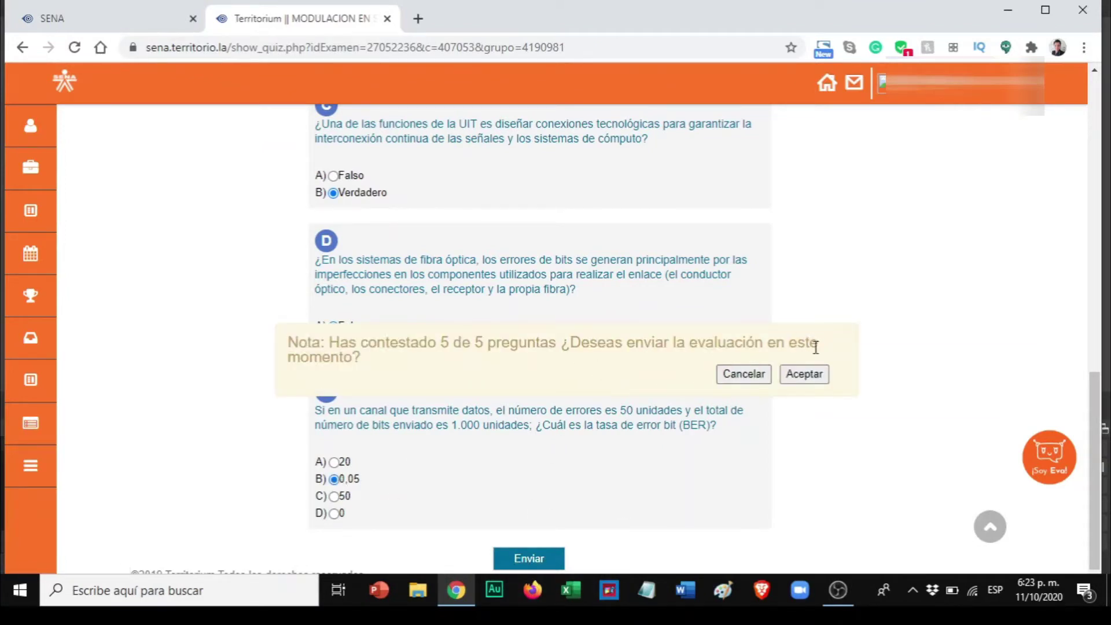
Confirm sending the quiz, review the 40-point feedback, and return to the top.
{"action": "left_click", "coordinate": [809, 380]}
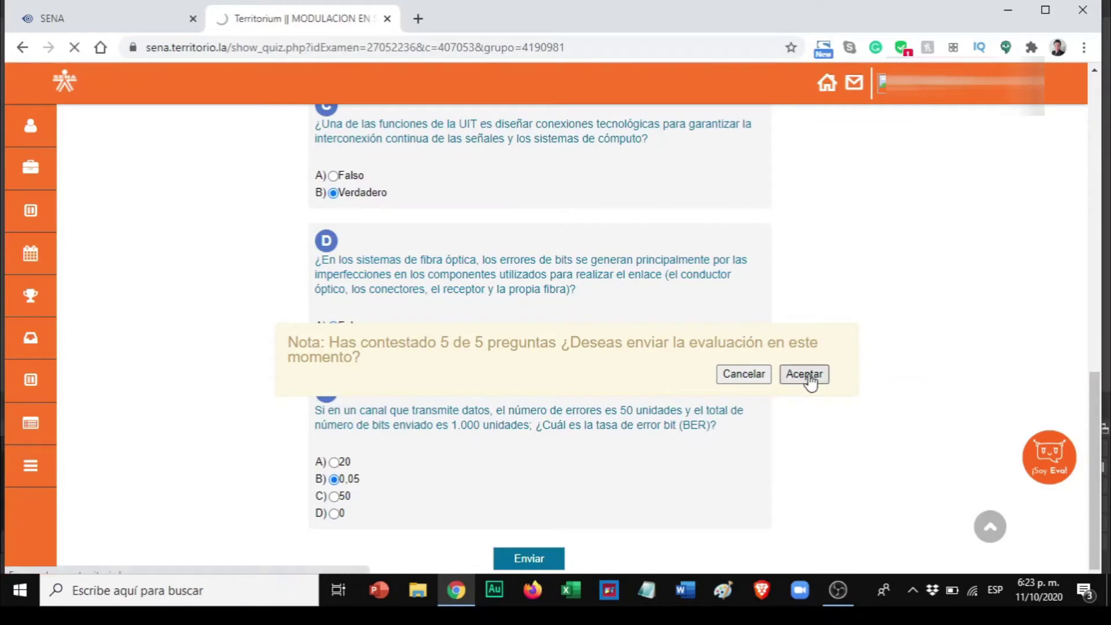
{"action": "scroll", "coordinate": [610, 376], "scroll_direction": "down", "scroll_amount": 2}
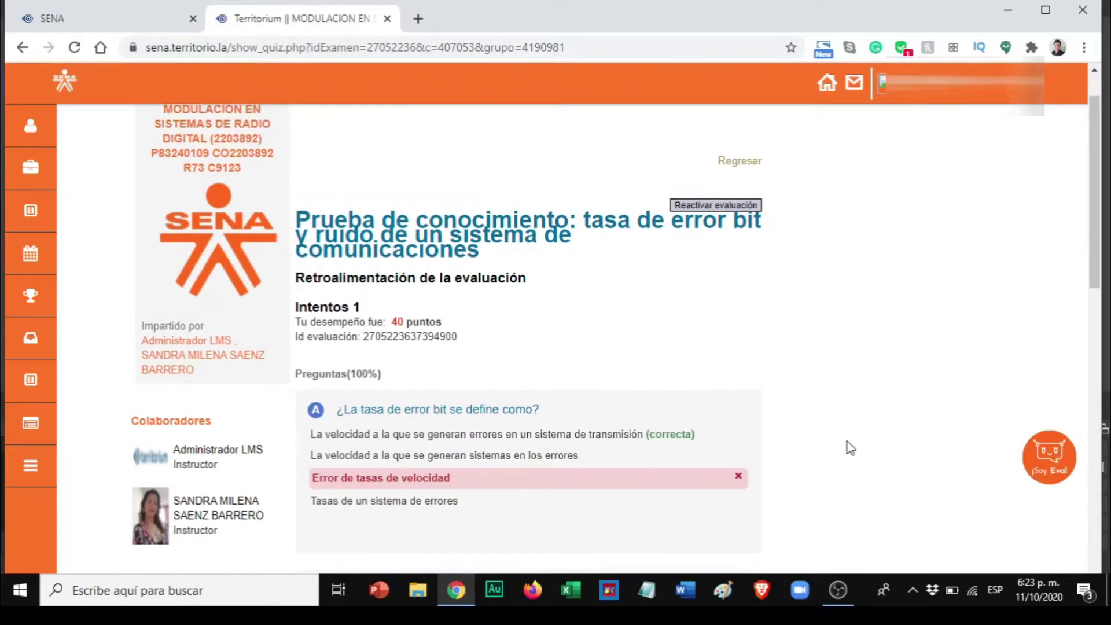
{"action": "scroll", "coordinate": [847, 446], "scroll_direction": "down", "scroll_amount": 5}
{"action": "scroll", "coordinate": [846, 445], "scroll_direction": "down", "scroll_amount": 5}
{"action": "scroll", "coordinate": [846, 441], "scroll_direction": "down", "scroll_amount": 3}
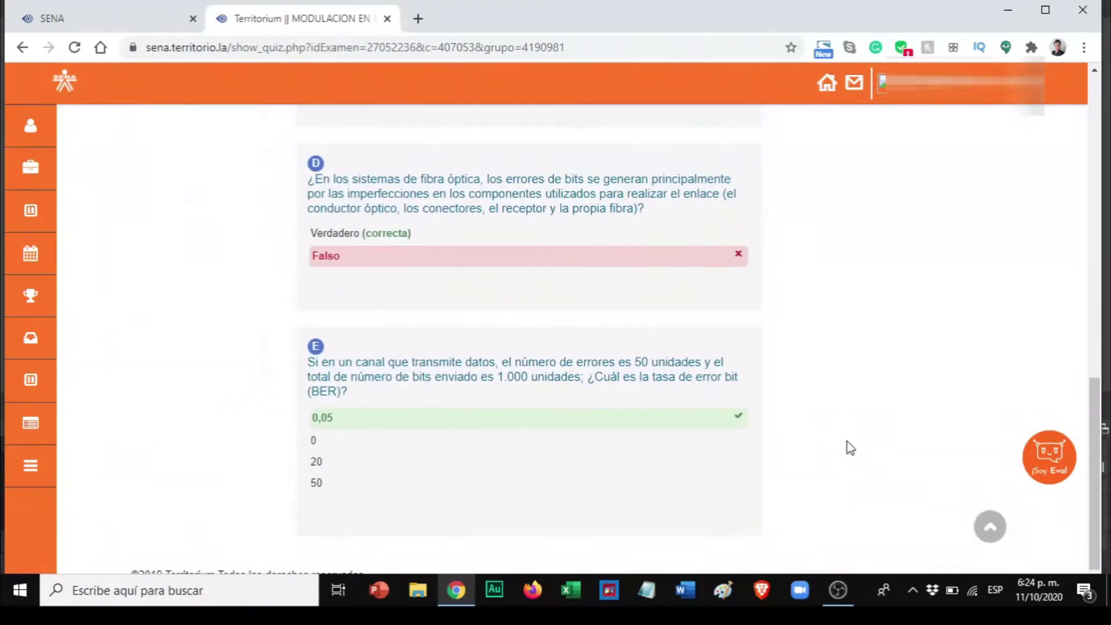
{"action": "scroll", "coordinate": [846, 441], "scroll_direction": "up", "scroll_amount": 4}
{"action": "scroll", "coordinate": [847, 441], "scroll_direction": "up", "scroll_amount": 10}
{"action": "scroll", "coordinate": [847, 442], "scroll_direction": "down", "scroll_amount": 4}
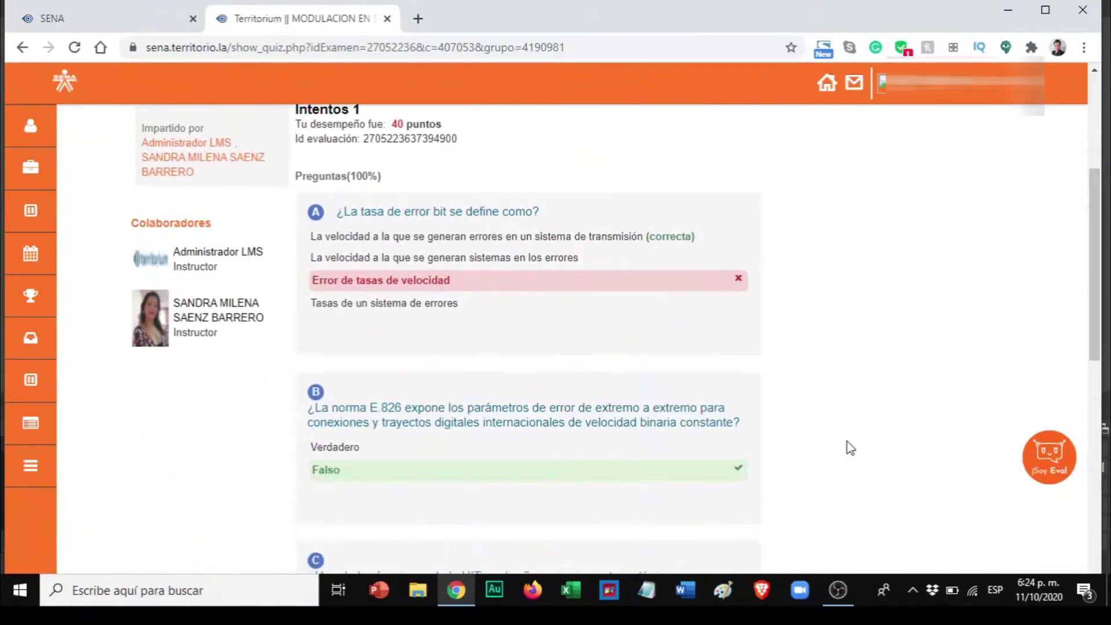
{"action": "scroll", "coordinate": [847, 442], "scroll_direction": "down", "scroll_amount": 10}
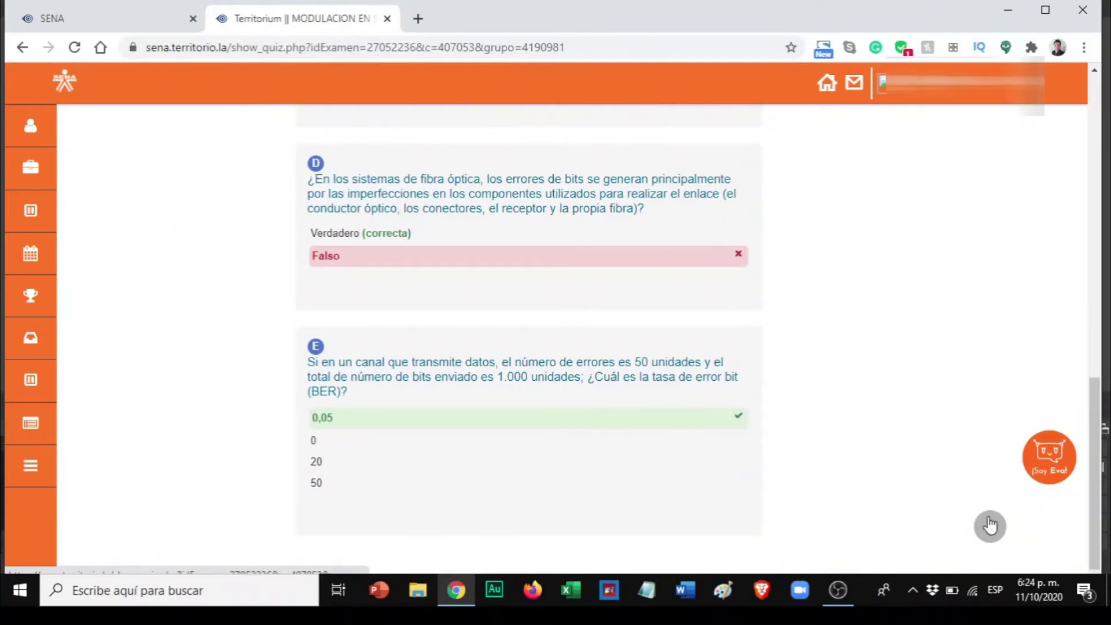
{"action": "scroll", "coordinate": [990, 532], "scroll_direction": "up", "scroll_amount": 2}
{"action": "left_click", "coordinate": [991, 528]}
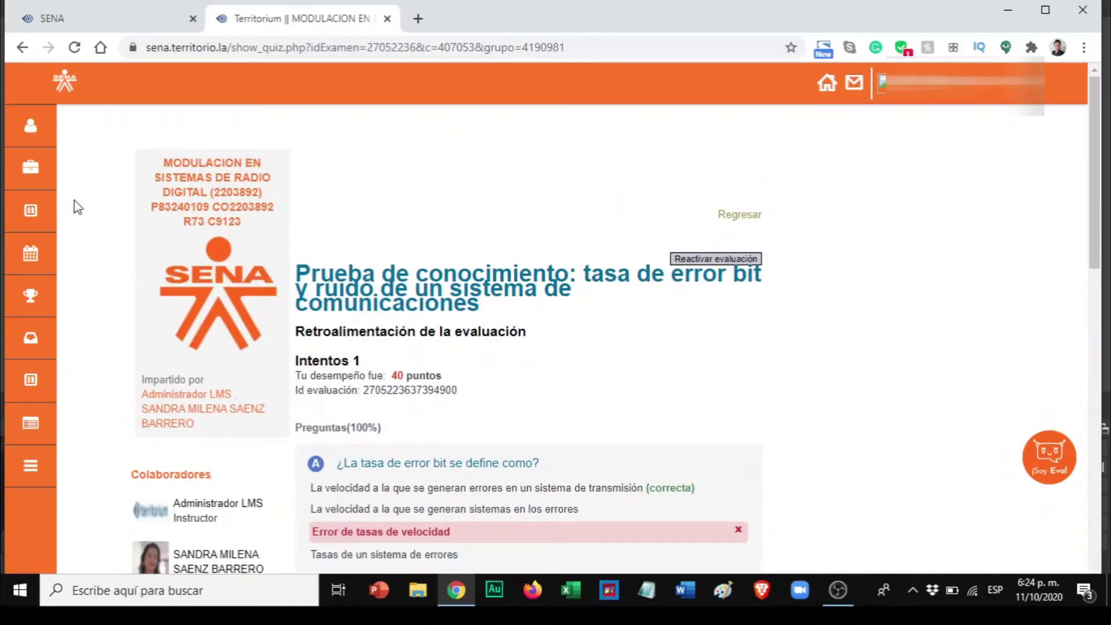
Go back to the Territorium home page and open the radio modulation course.
{"action": "left_click", "coordinate": [63, 88]}
{"action": "scroll", "coordinate": [402, 396], "scroll_direction": "down", "scroll_amount": 4}
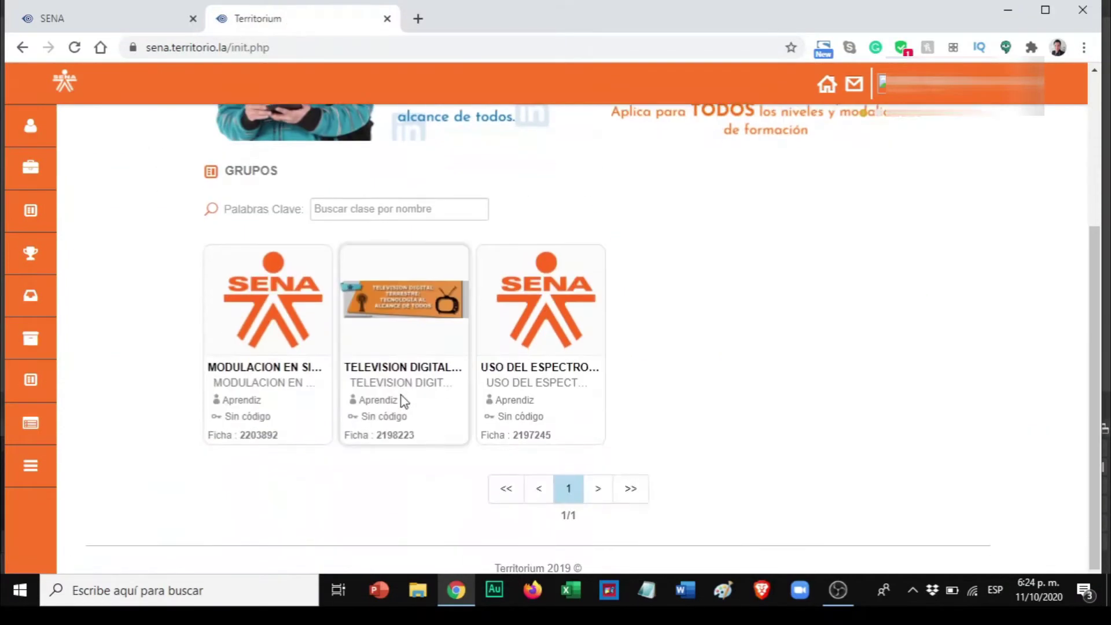
{"action": "left_click", "coordinate": [279, 370]}
{"action": "scroll", "coordinate": [171, 489], "scroll_direction": "down", "scroll_amount": 3}
{"action": "scroll", "coordinate": [173, 488], "scroll_direction": "down", "scroll_amount": 5}
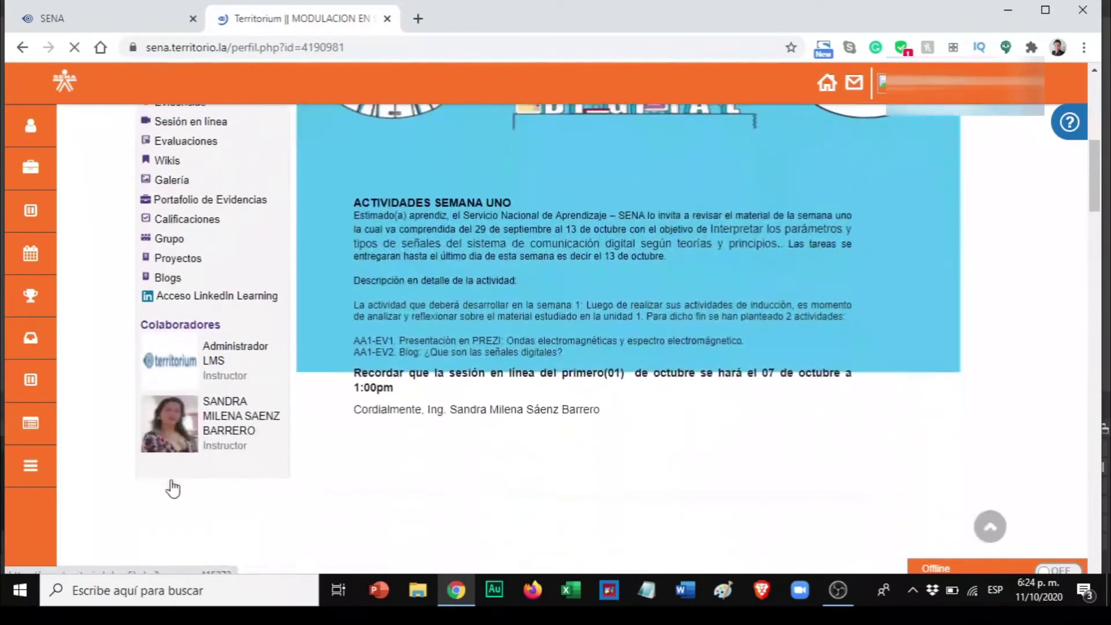
{"action": "scroll", "coordinate": [171, 478], "scroll_direction": "up", "scroll_amount": 2}
{"action": "scroll", "coordinate": [173, 451], "scroll_direction": "up", "scroll_amount": 1}
Check the course grades with Actividades Complementaria expanded, then close the grades tab.
{"action": "left_click", "coordinate": [190, 307]}
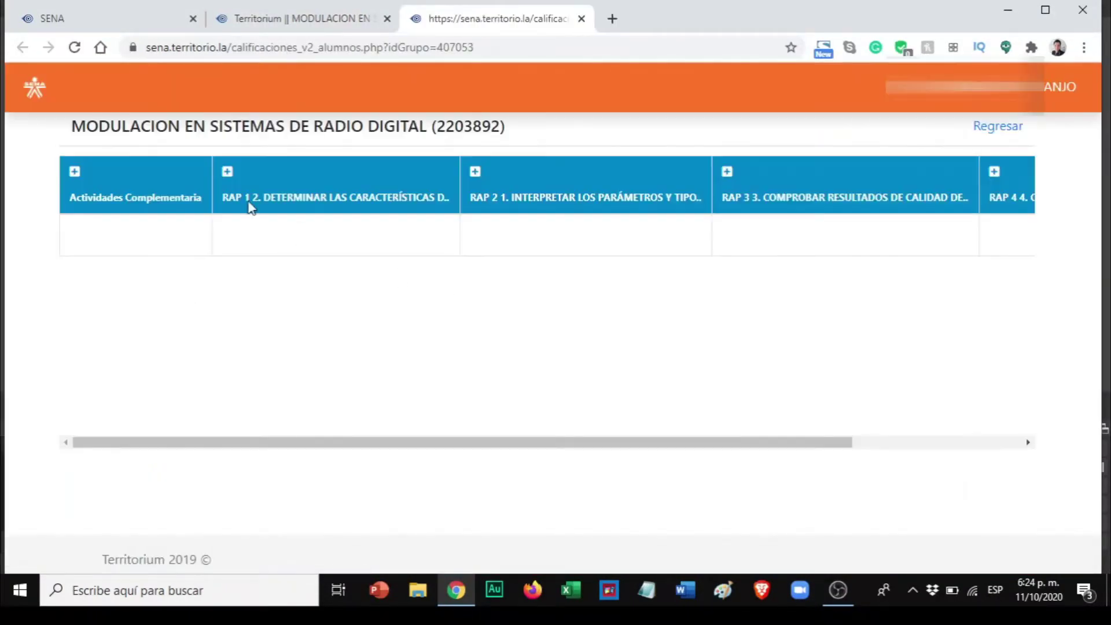
{"action": "left_click", "coordinate": [74, 172]}
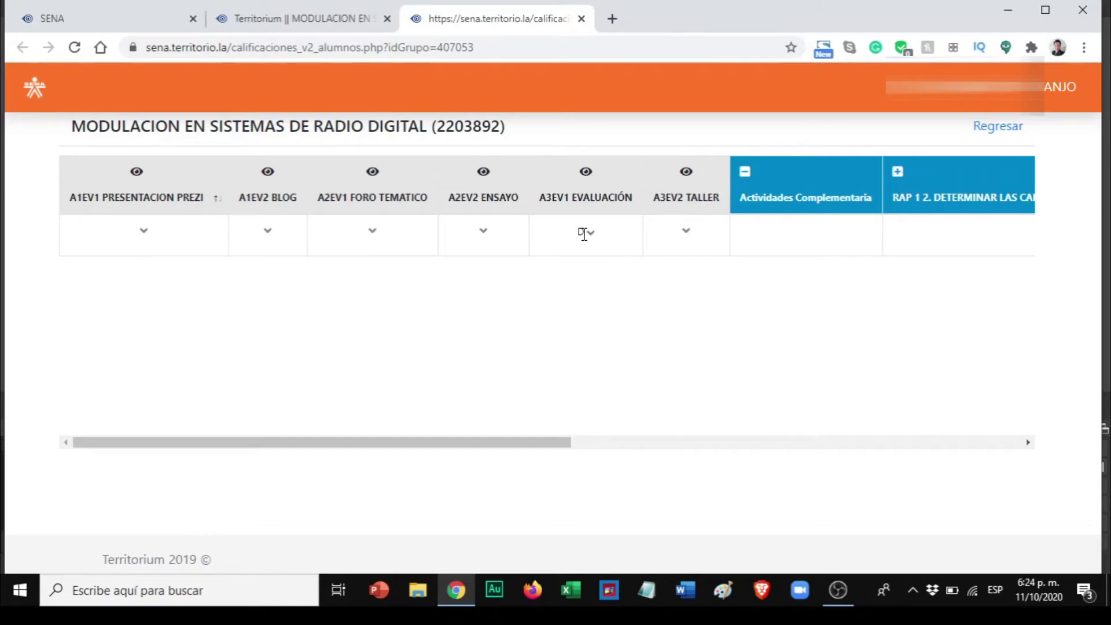
{"action": "left_click", "coordinate": [581, 19]}
{"action": "scroll", "coordinate": [358, 317], "scroll_direction": "up", "scroll_amount": 1}
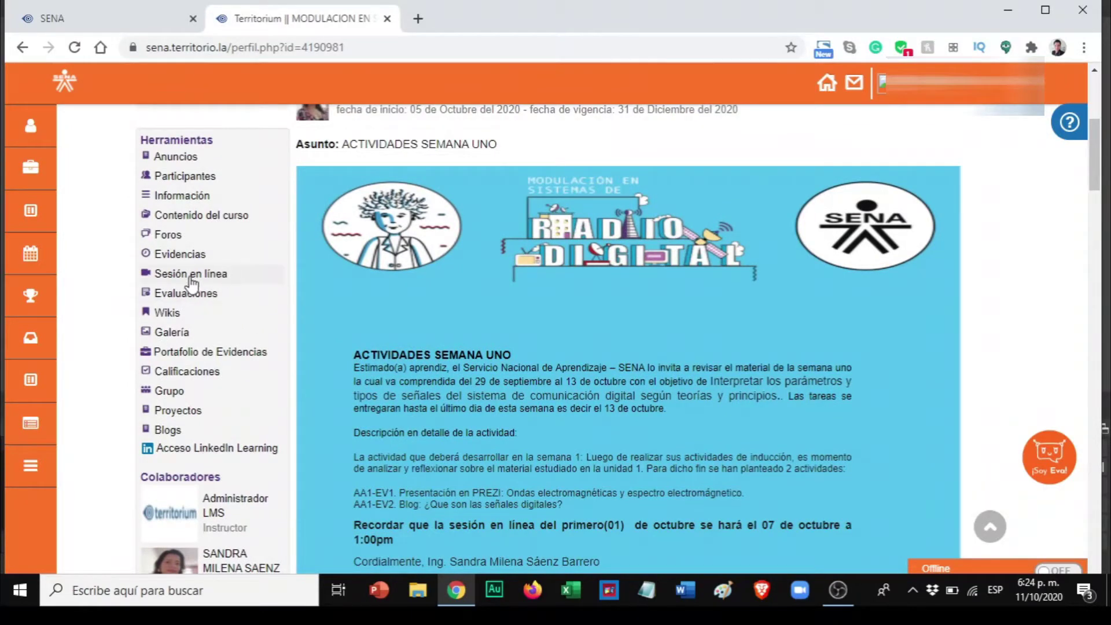
Look over the evidence portfolio and course content, then return to the course announcement.
{"action": "scroll", "coordinate": [230, 358], "scroll_direction": "up", "scroll_amount": 2}
{"action": "left_click", "coordinate": [229, 354]}
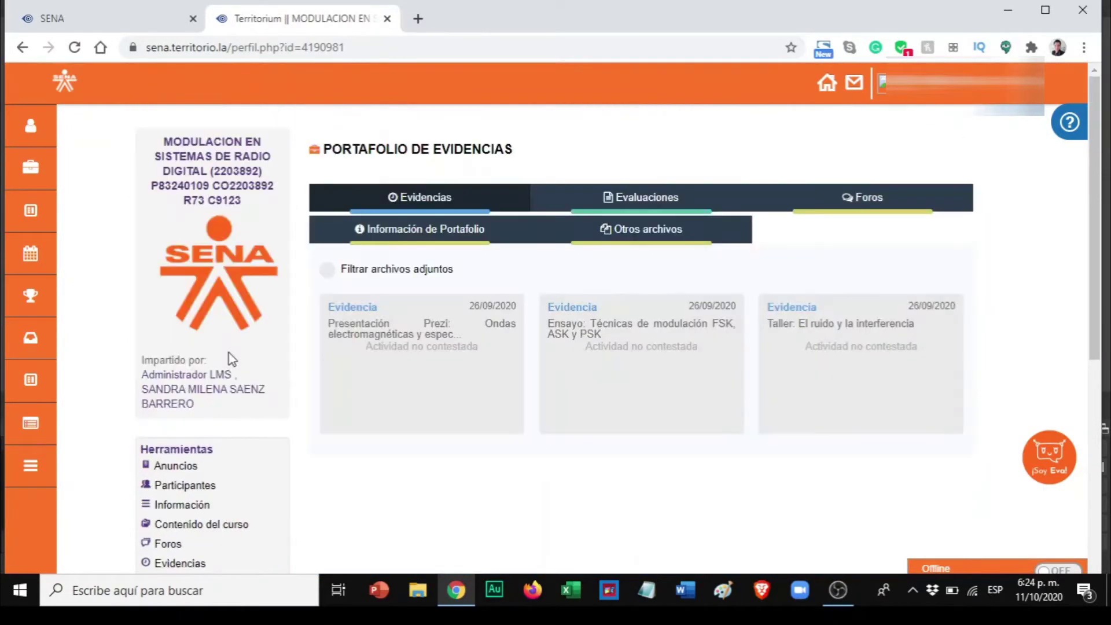
{"action": "scroll", "coordinate": [280, 532], "scroll_direction": "down", "scroll_amount": 4}
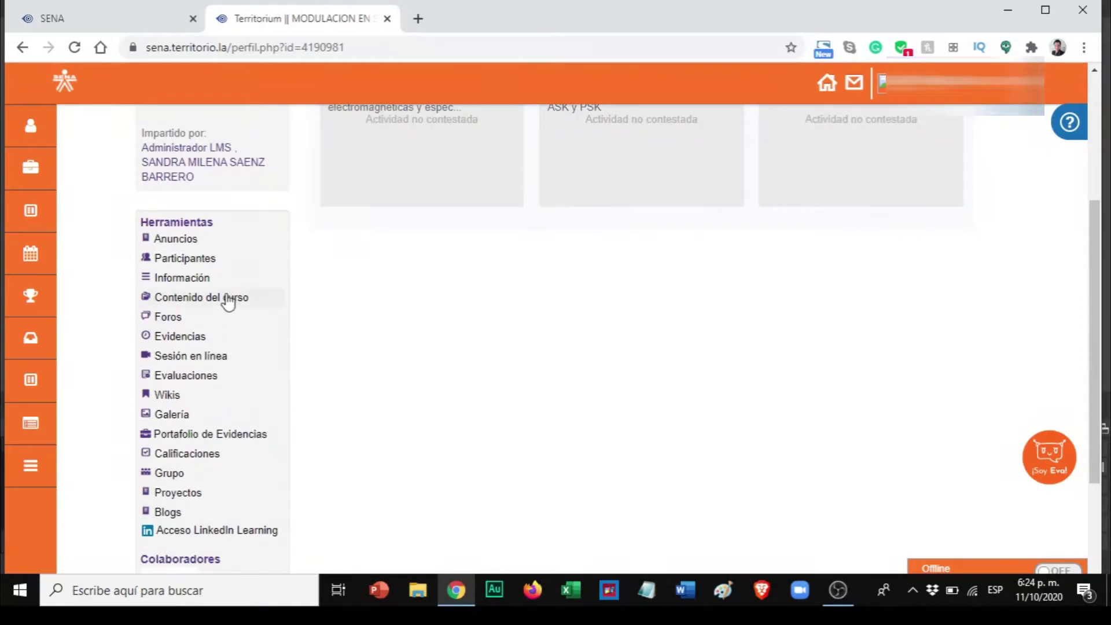
{"action": "left_click", "coordinate": [228, 299]}
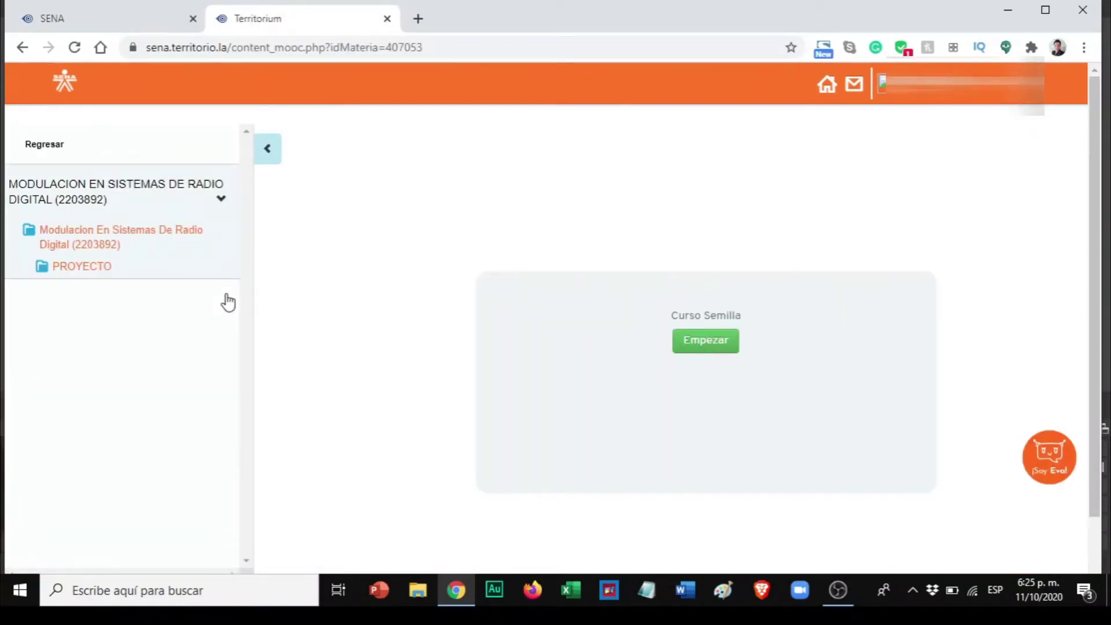
{"action": "left_click", "coordinate": [124, 13]}
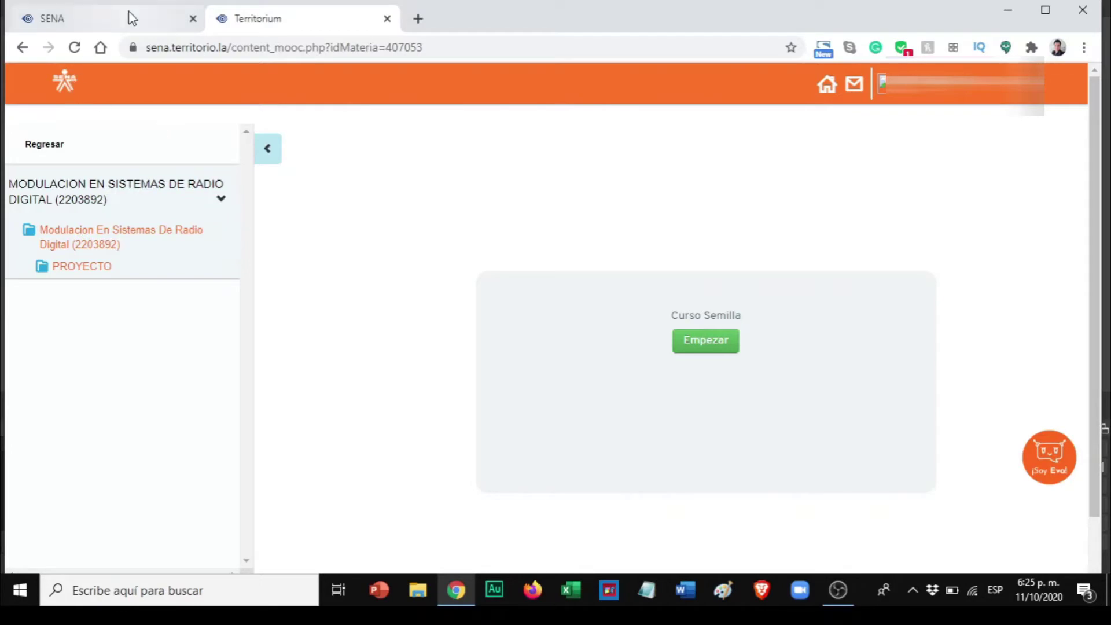
{"action": "left_click", "coordinate": [262, 19]}
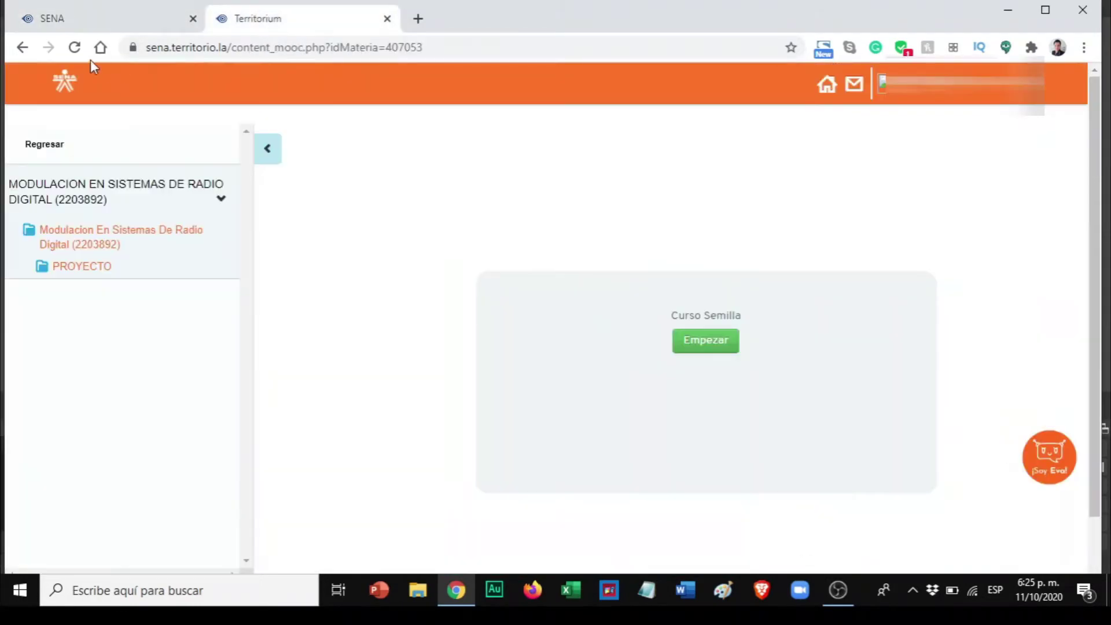
{"action": "left_click", "coordinate": [23, 48]}
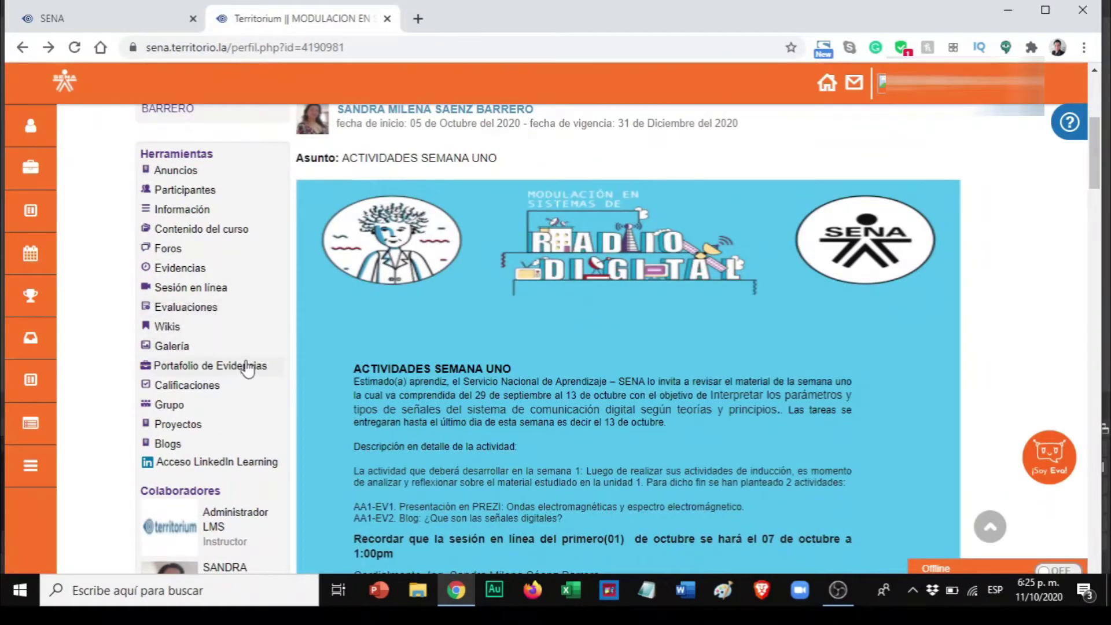
Read through the announcement, revisit the evidence portfolio, and open the course content.
{"action": "scroll", "coordinate": [211, 426], "scroll_direction": "up", "scroll_amount": 5}
{"action": "scroll", "coordinate": [272, 461], "scroll_direction": "down", "scroll_amount": 7}
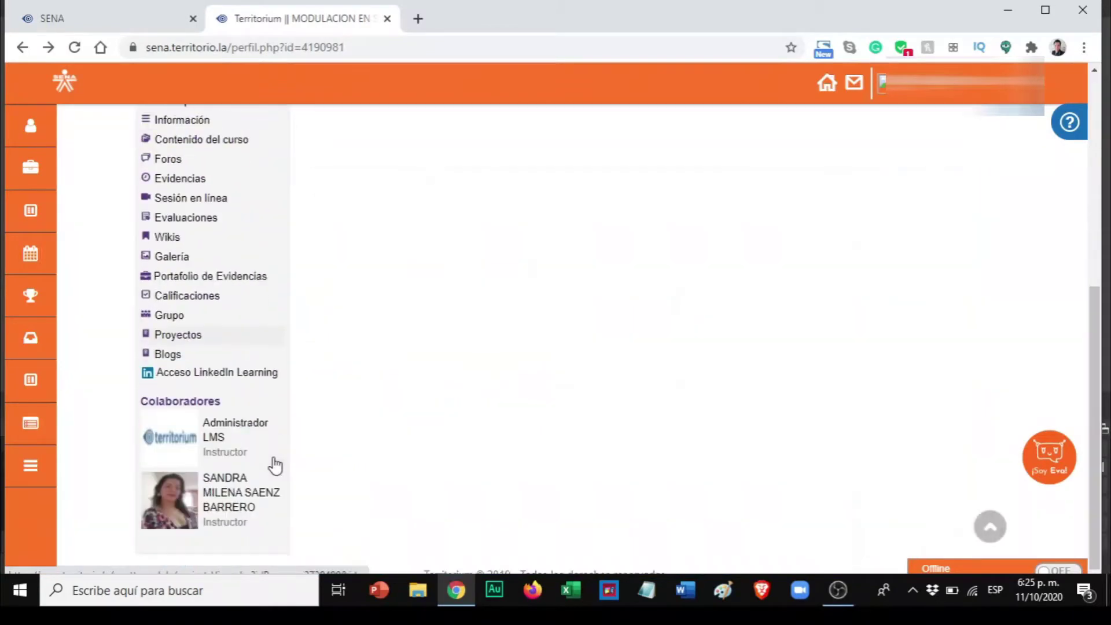
{"action": "scroll", "coordinate": [533, 375], "scroll_direction": "up", "scroll_amount": 5}
{"action": "scroll", "coordinate": [664, 297], "scroll_direction": "down", "scroll_amount": 5}
{"action": "scroll", "coordinate": [186, 179], "scroll_direction": "up", "scroll_amount": 3}
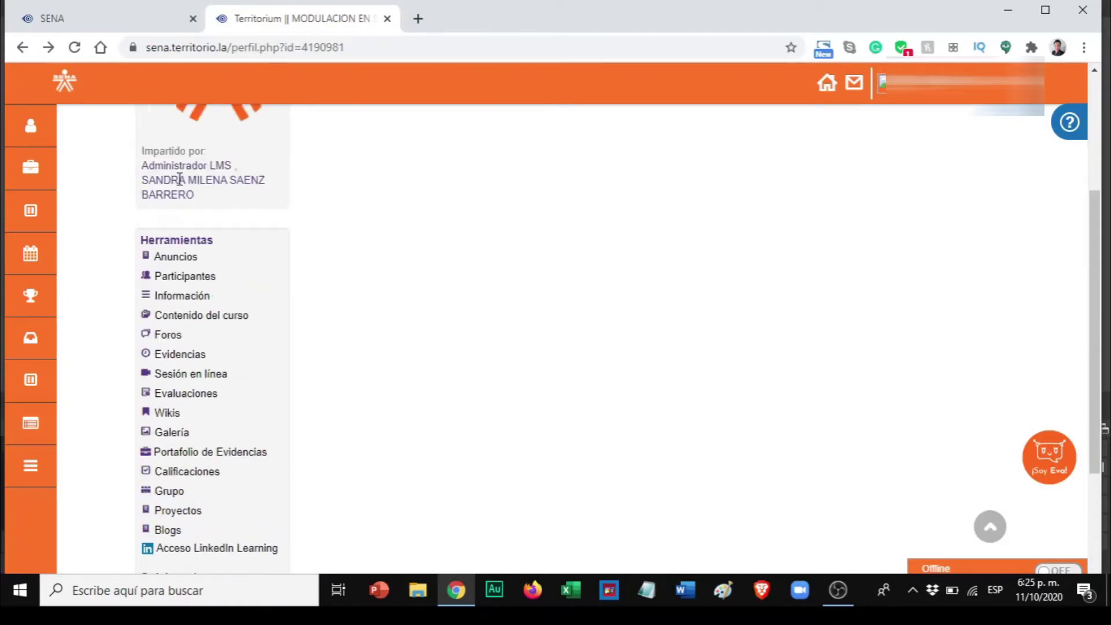
{"action": "scroll", "coordinate": [328, 428], "scroll_direction": "up", "scroll_amount": 3}
{"action": "scroll", "coordinate": [531, 404], "scroll_direction": "down", "scroll_amount": 3}
{"action": "scroll", "coordinate": [531, 404], "scroll_direction": "up", "scroll_amount": 1}
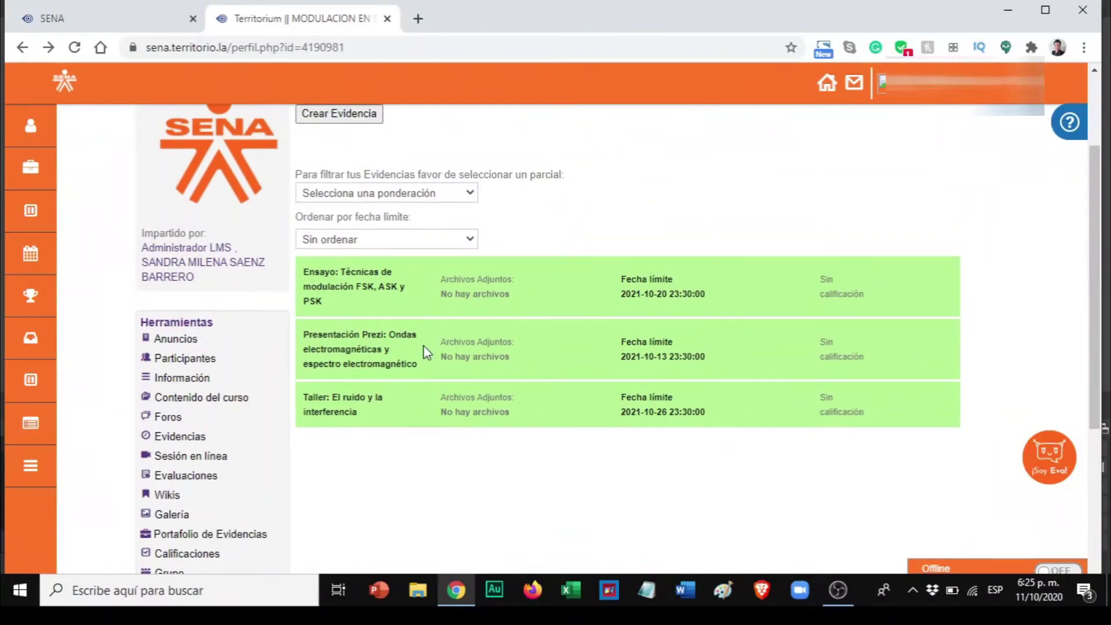
{"action": "scroll", "coordinate": [398, 458], "scroll_direction": "down", "scroll_amount": 2}
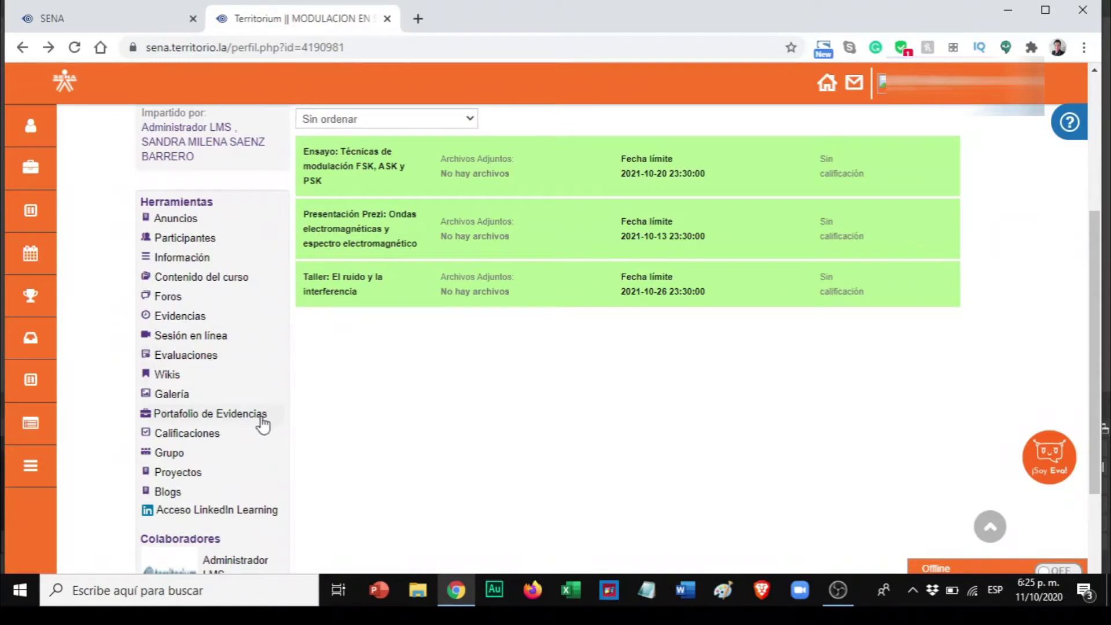
{"action": "left_click", "coordinate": [224, 415]}
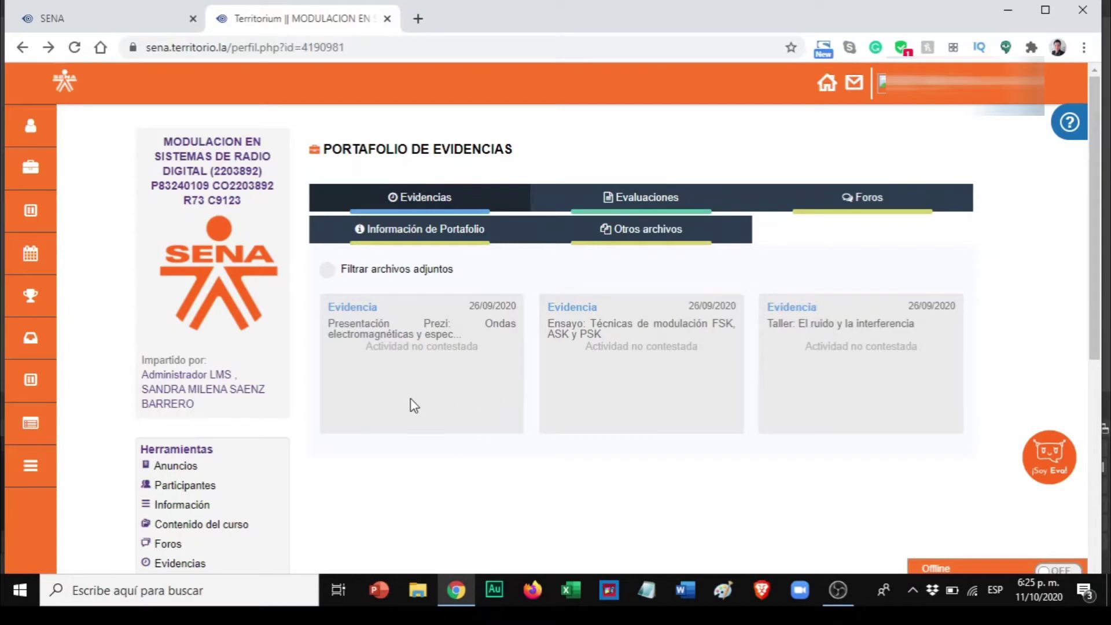
{"action": "scroll", "coordinate": [404, 409], "scroll_direction": "down", "scroll_amount": 2}
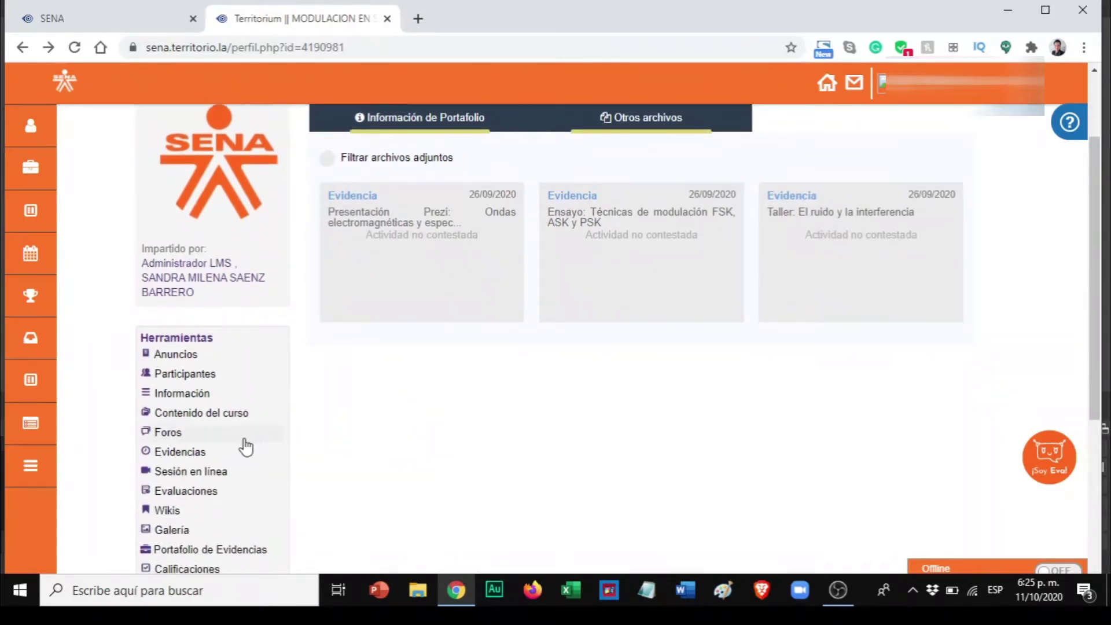
{"action": "left_click", "coordinate": [201, 417]}
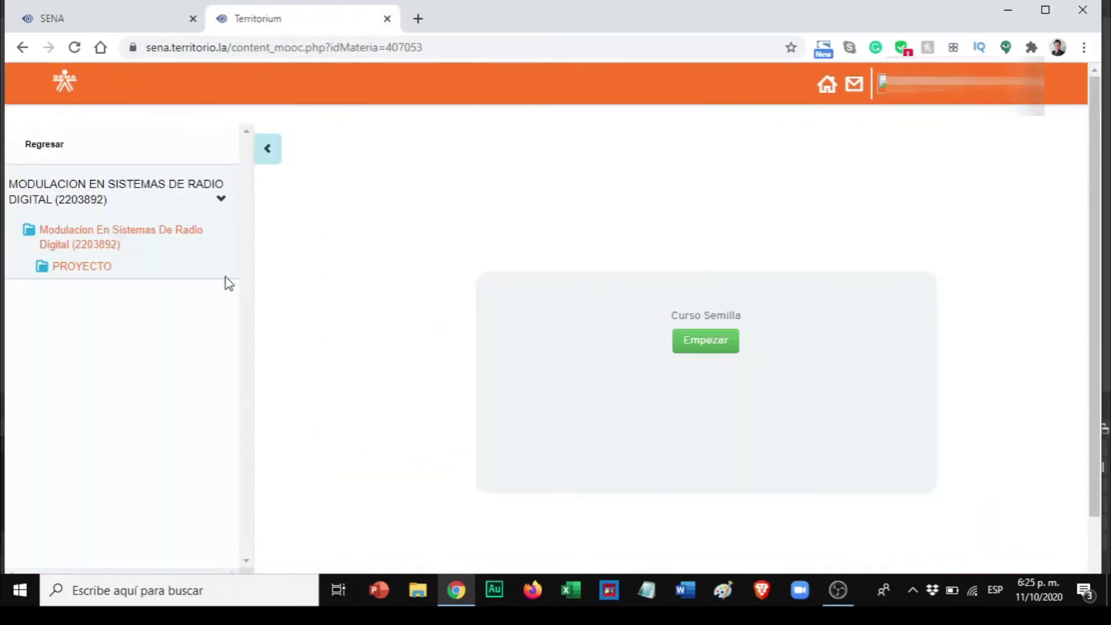
Expand PROYECTO and view the Presentación del programa material.
{"action": "left_click", "coordinate": [76, 267]}
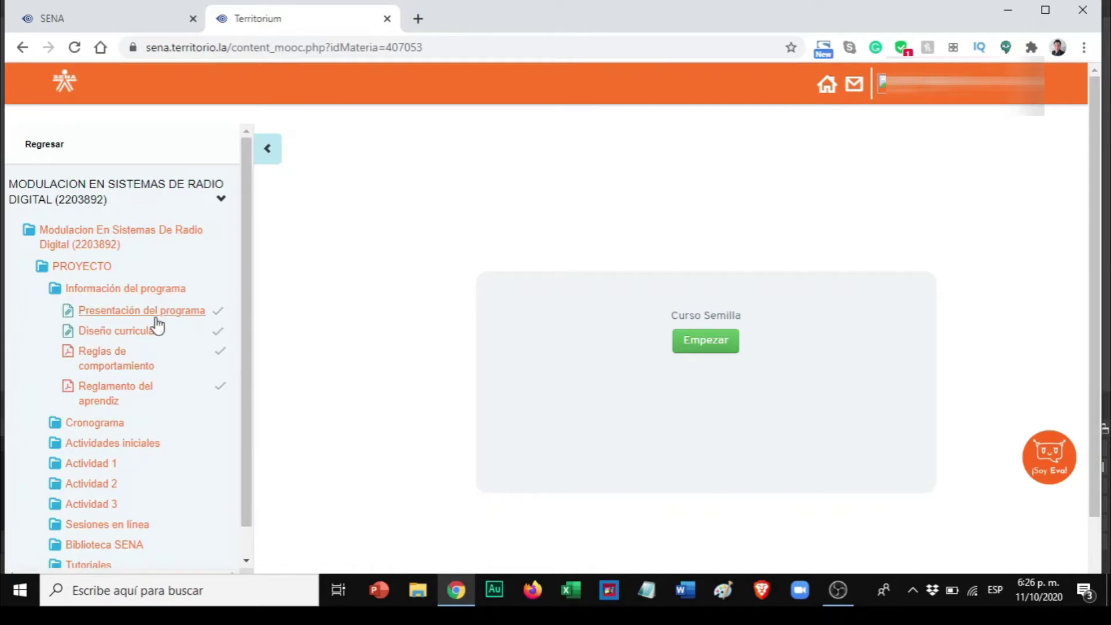
{"action": "left_click", "coordinate": [154, 312]}
{"action": "scroll", "coordinate": [702, 376], "scroll_direction": "down", "scroll_amount": 3}
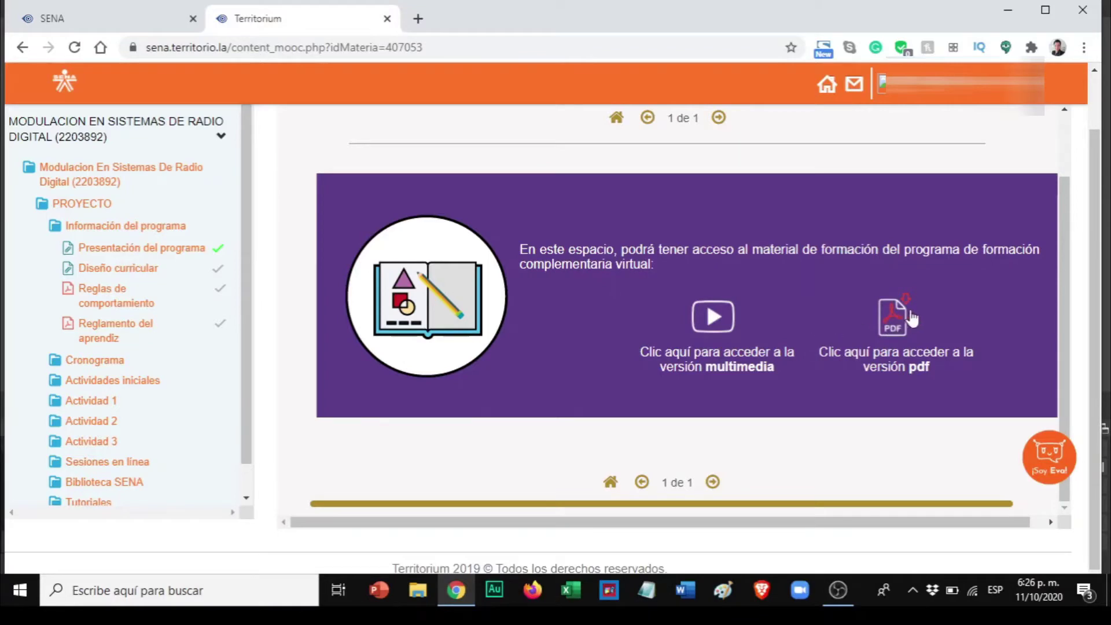
Read the program material as a PDF, then view Diseño curricular on the course page.
{"action": "left_click", "coordinate": [893, 319]}
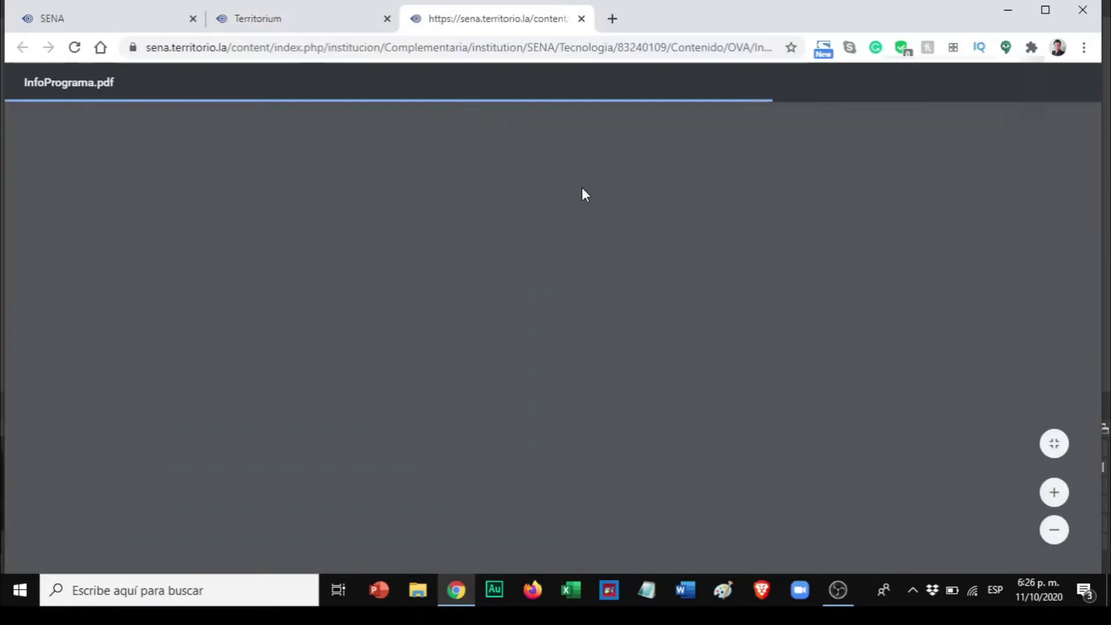
{"action": "scroll", "coordinate": [426, 337], "scroll_direction": "down", "scroll_amount": 10}
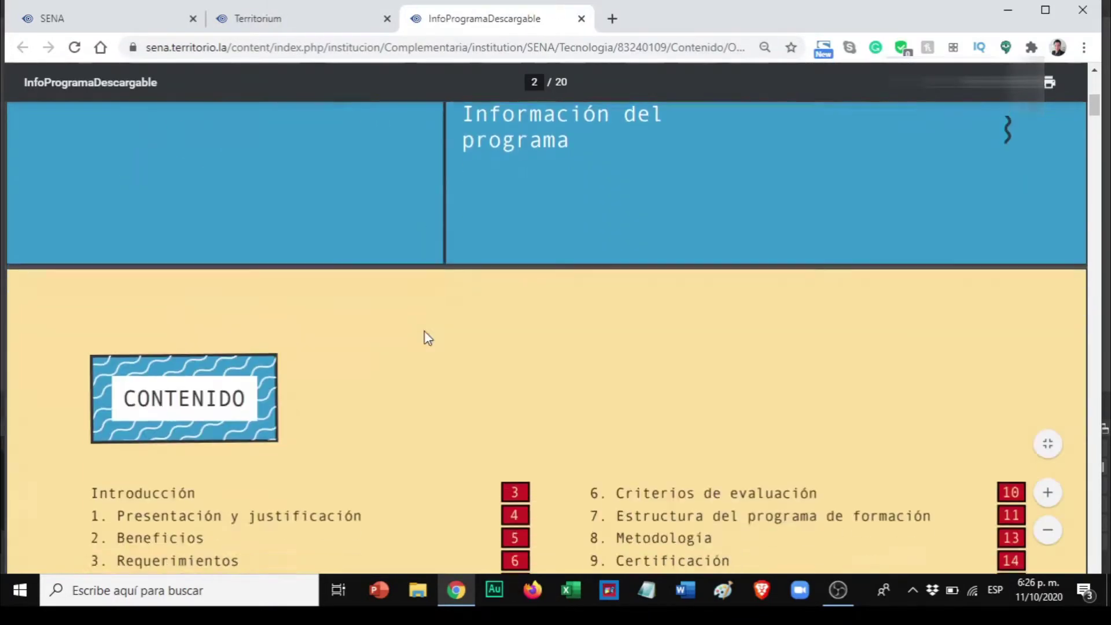
{"action": "scroll", "coordinate": [427, 337], "scroll_direction": "down", "scroll_amount": 15}
{"action": "scroll", "coordinate": [427, 337], "scroll_direction": "down", "scroll_amount": 10}
{"action": "scroll", "coordinate": [427, 337], "scroll_direction": "down", "scroll_amount": 10}
{"action": "scroll", "coordinate": [425, 331], "scroll_direction": "down", "scroll_amount": 10}
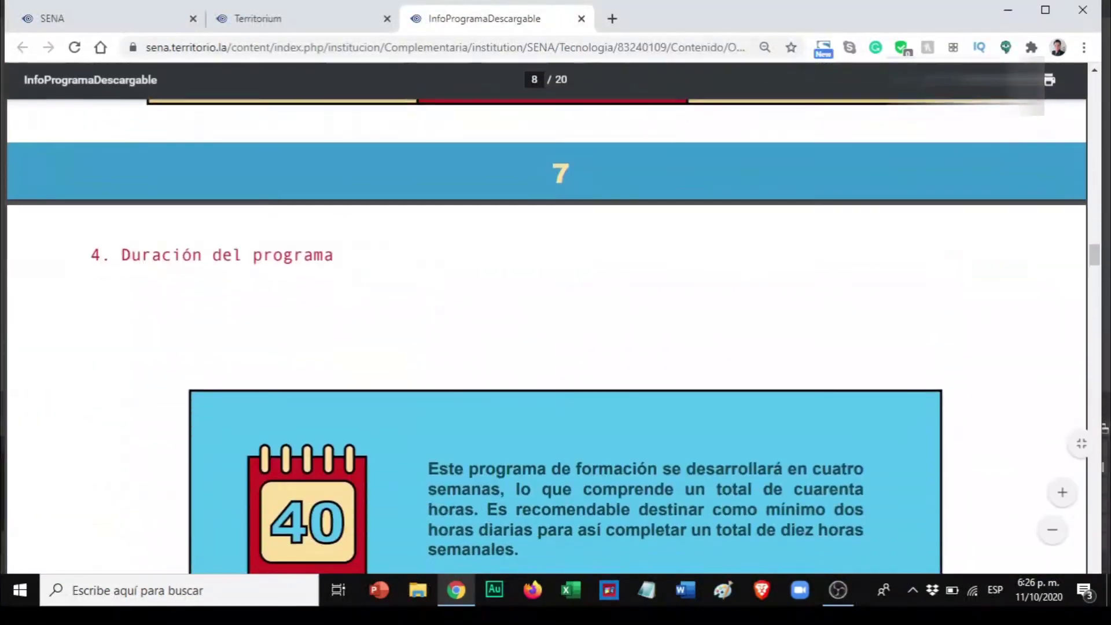
{"action": "left_click", "coordinate": [287, 28]}
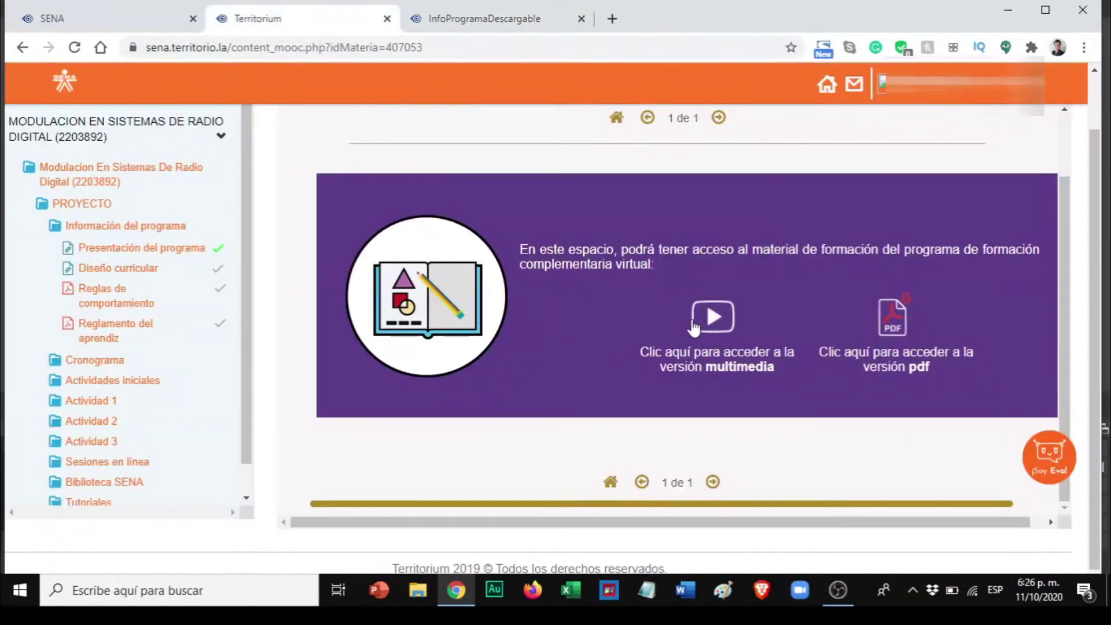
{"action": "left_click", "coordinate": [149, 269]}
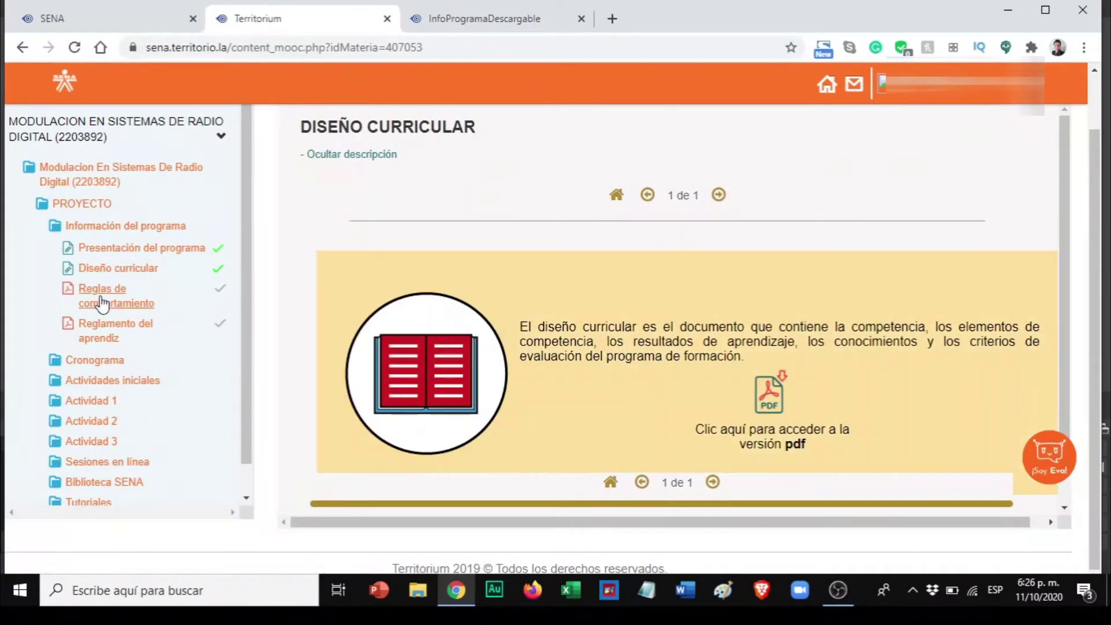
View Reglas de comportamiento and Reglamento del aprendiz, then open the Cronograma document.
{"action": "left_click", "coordinate": [103, 303]}
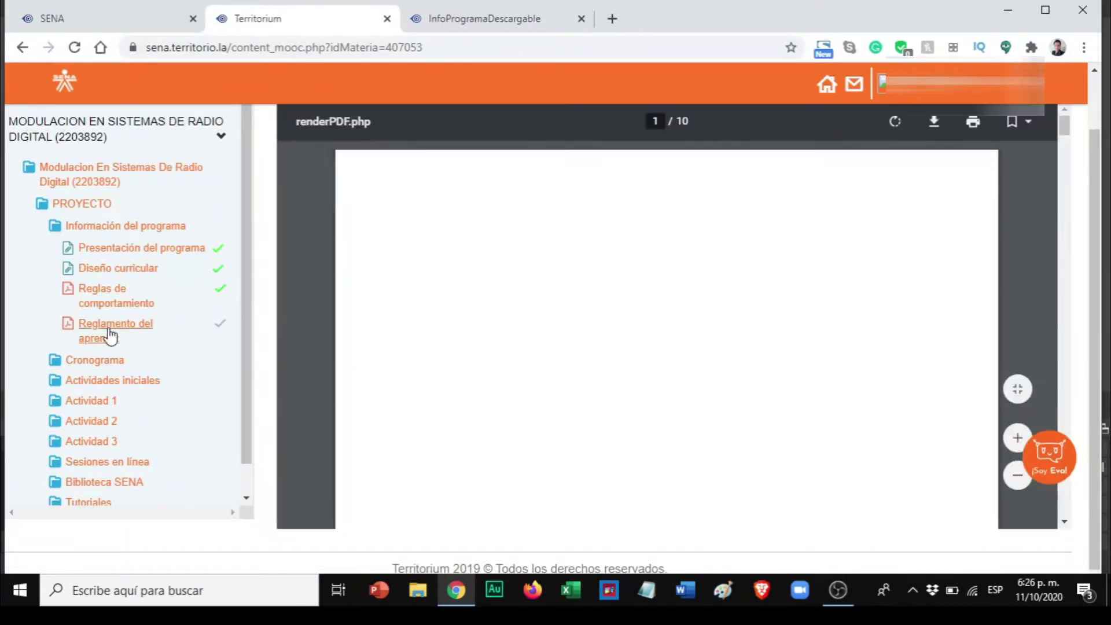
{"action": "left_click", "coordinate": [110, 332]}
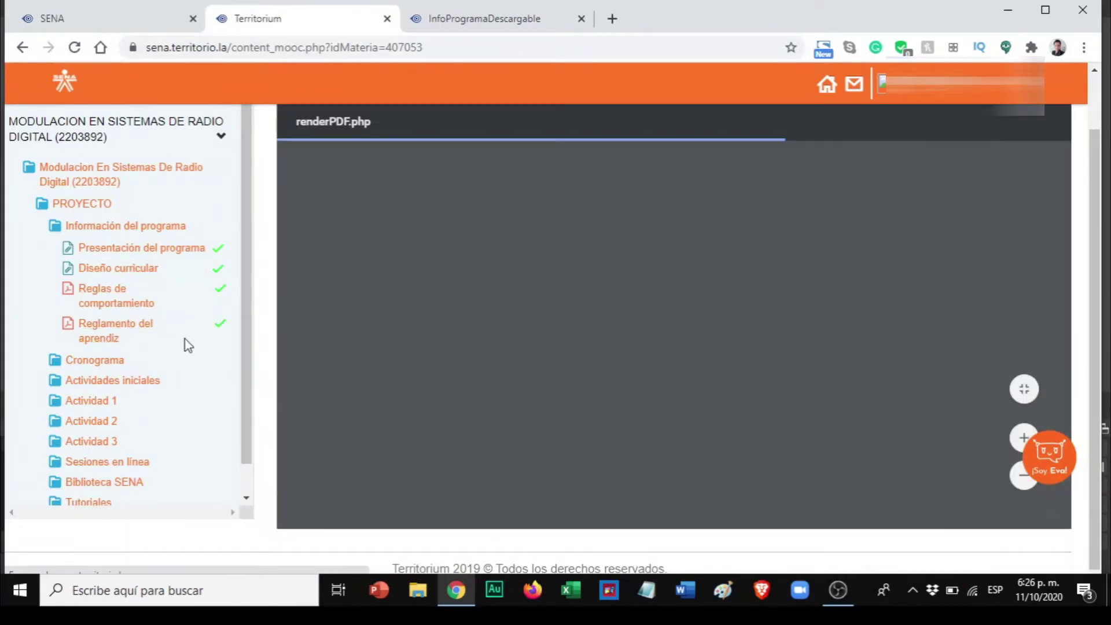
{"action": "left_click", "coordinate": [103, 361]}
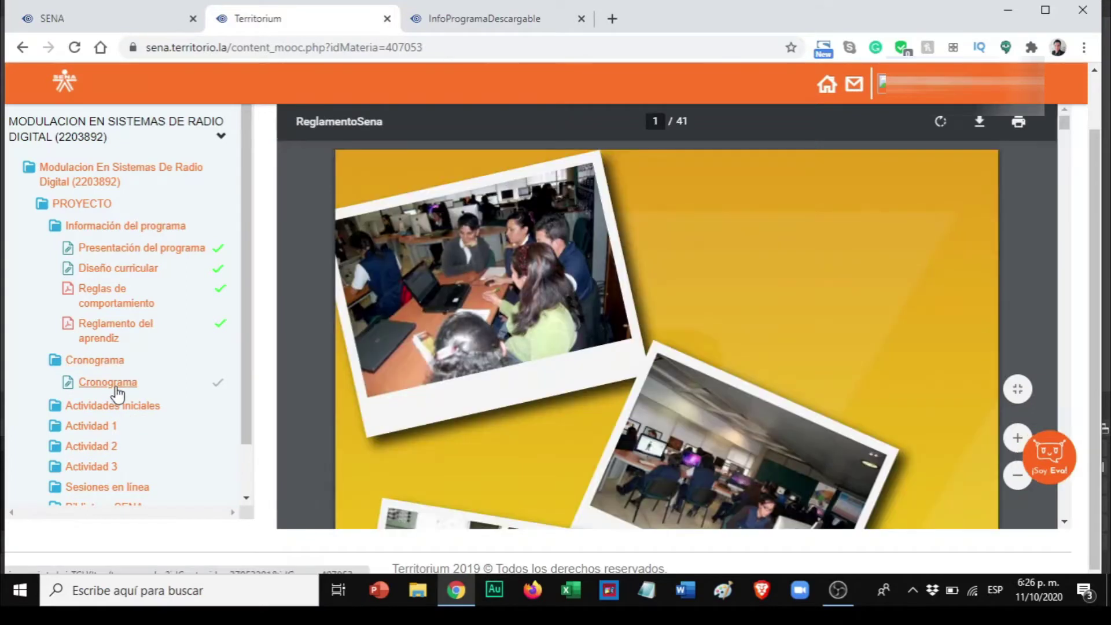
{"action": "left_click", "coordinate": [116, 385]}
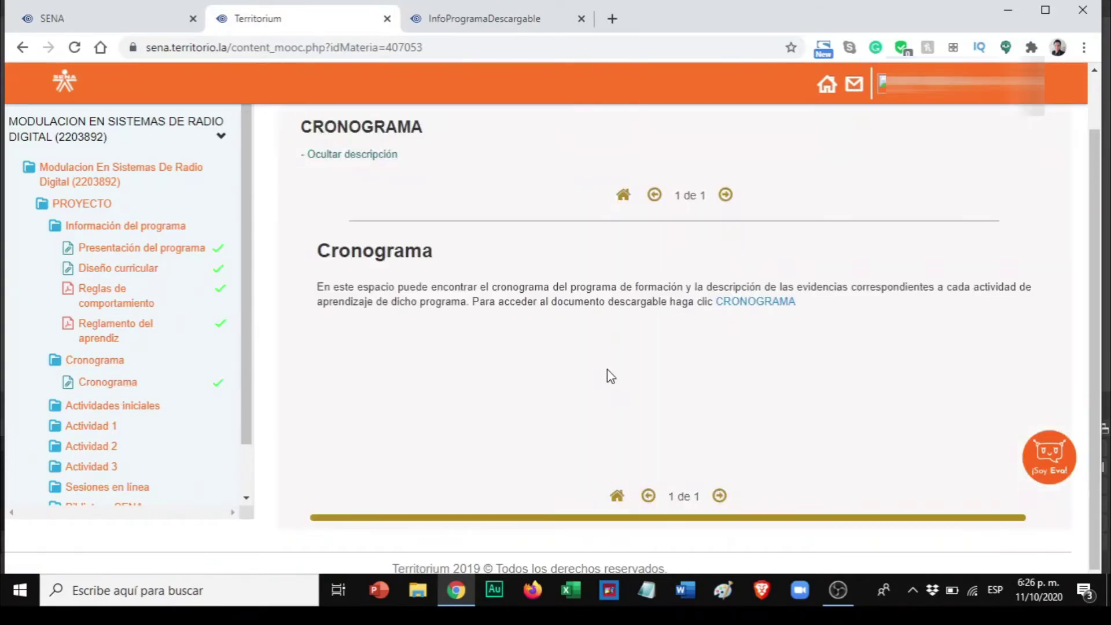
{"action": "scroll", "coordinate": [607, 371], "scroll_direction": "up", "scroll_amount": 1}
{"action": "left_click", "coordinate": [775, 364]}
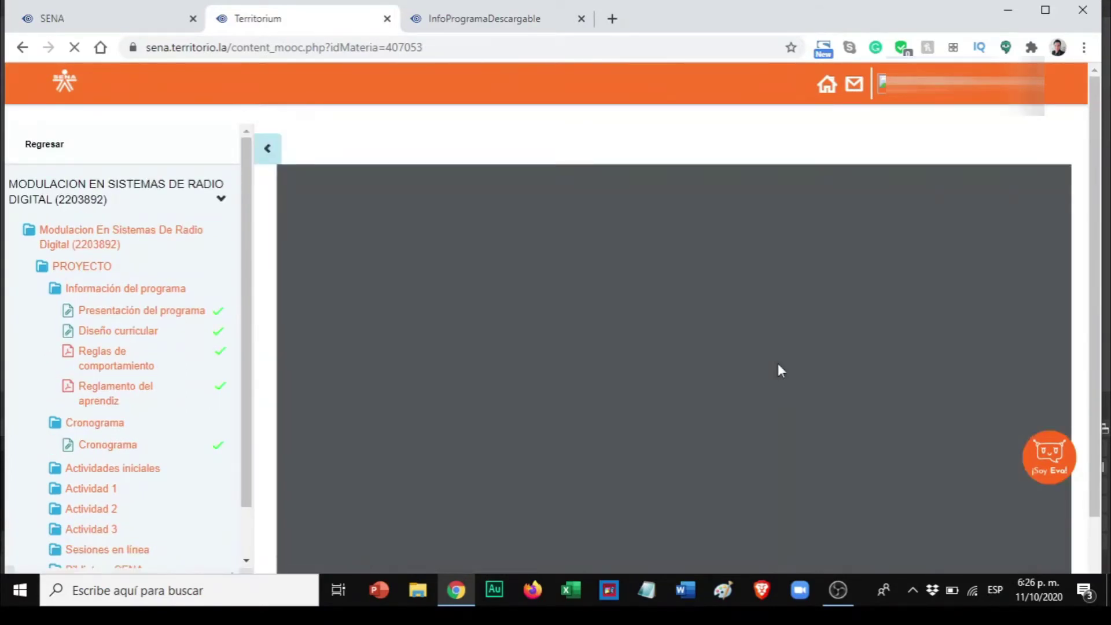
Skim the Cronograma document, then open Actualización de datos under Actividades iniciales.
{"action": "scroll", "coordinate": [671, 441], "scroll_direction": "down", "scroll_amount": 5}
{"action": "scroll", "coordinate": [671, 441], "scroll_direction": "down", "scroll_amount": 5}
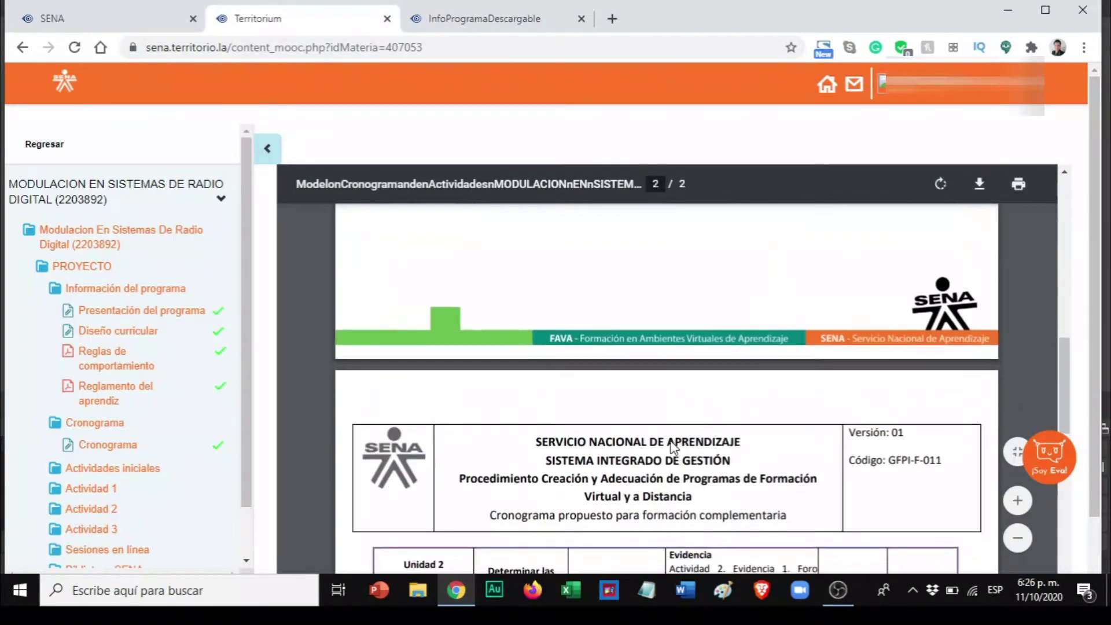
{"action": "scroll", "coordinate": [671, 442], "scroll_direction": "down", "scroll_amount": 5}
{"action": "scroll", "coordinate": [671, 442], "scroll_direction": "up", "scroll_amount": 5}
{"action": "scroll", "coordinate": [630, 439], "scroll_direction": "up", "scroll_amount": 1}
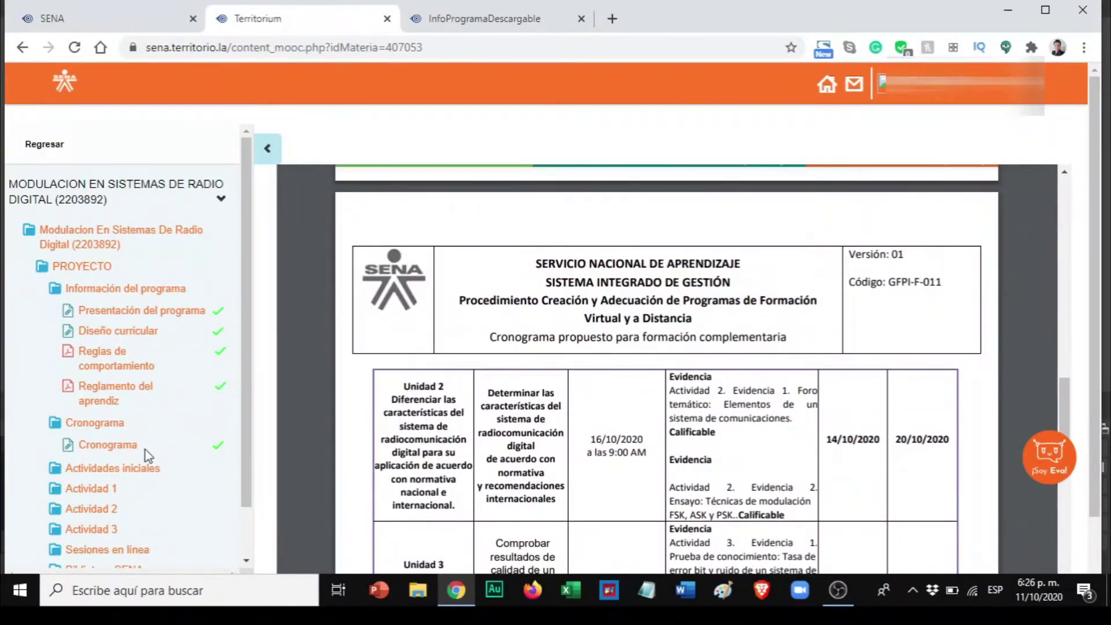
{"action": "left_click", "coordinate": [125, 477]}
{"action": "left_click", "coordinate": [145, 370]}
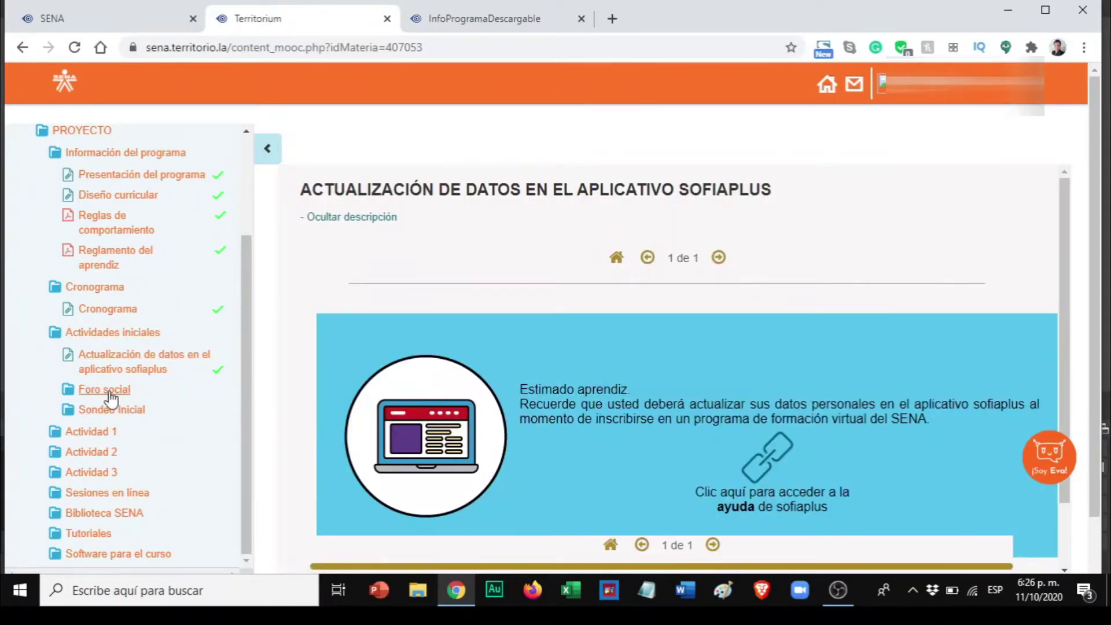
View the Foro social item and the Sondeo de saberes previos survey.
{"action": "left_click", "coordinate": [110, 394]}
{"action": "left_click", "coordinate": [118, 413]}
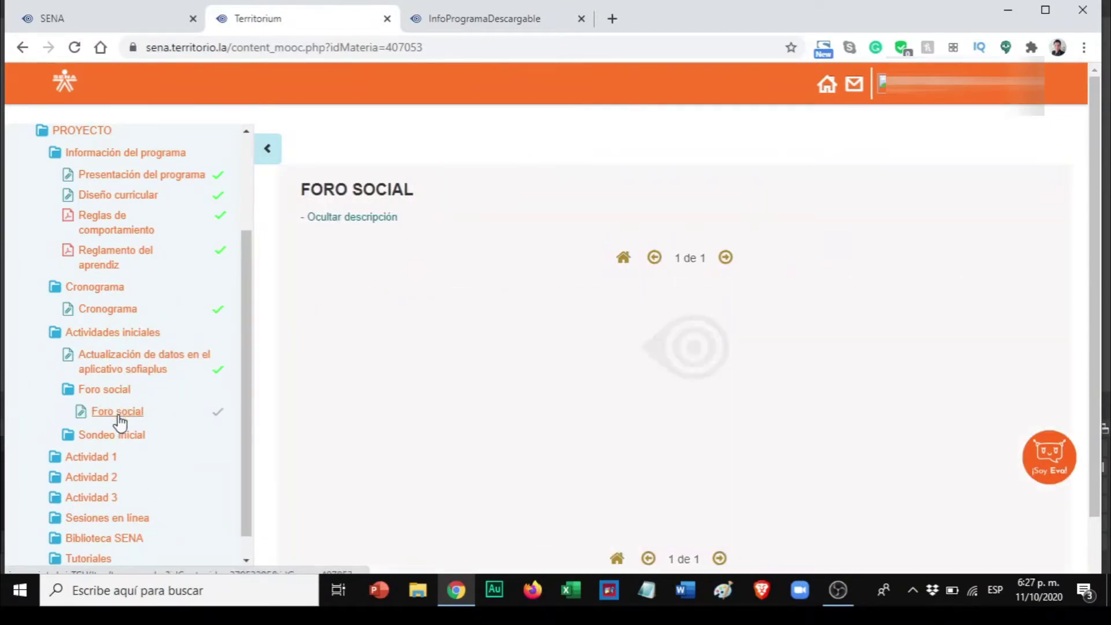
{"action": "left_click", "coordinate": [127, 411]}
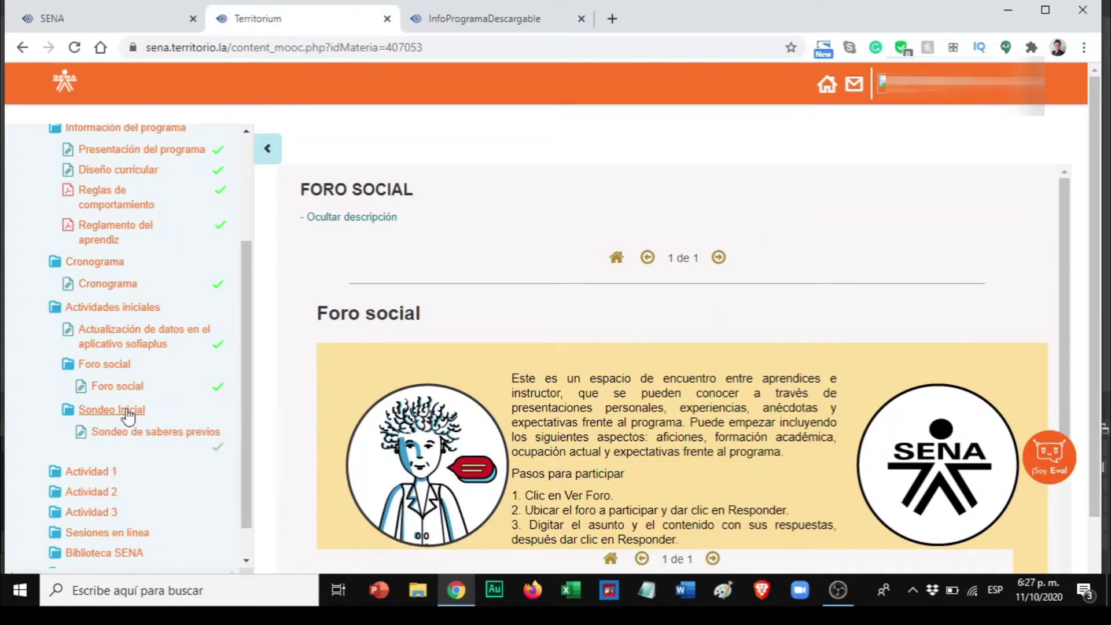
{"action": "scroll", "coordinate": [126, 415], "scroll_direction": "down", "scroll_amount": 1}
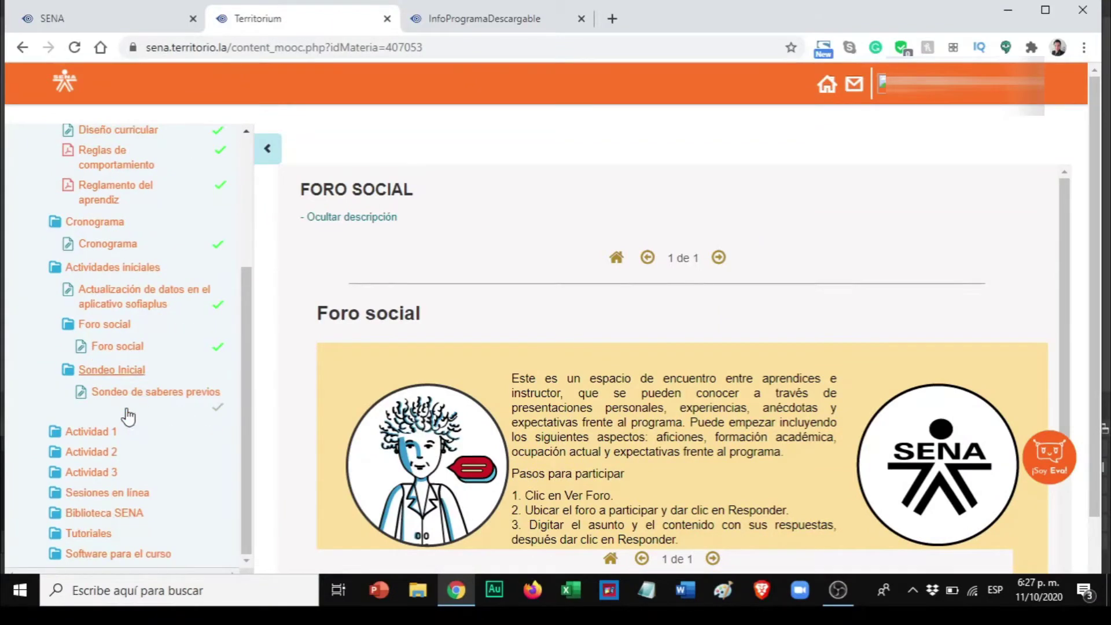
{"action": "left_click", "coordinate": [157, 393]}
Open Guía - Actividad de aprendizaje 1 under Actividad 1 and view GuiaRAP1.pdf.
{"action": "left_click", "coordinate": [94, 371]}
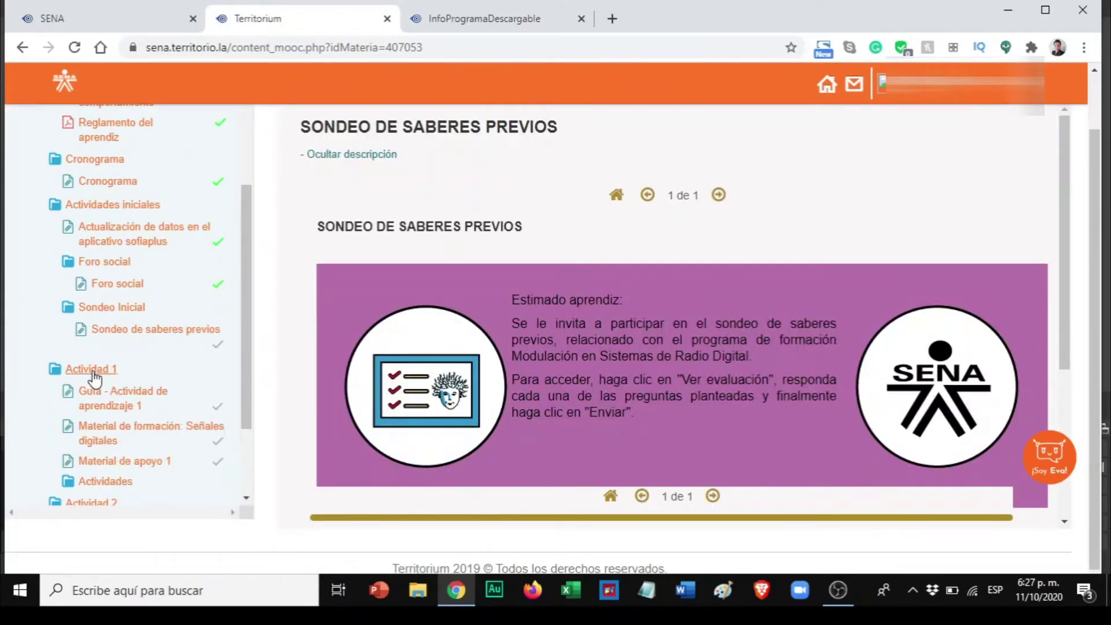
{"action": "left_click", "coordinate": [135, 400]}
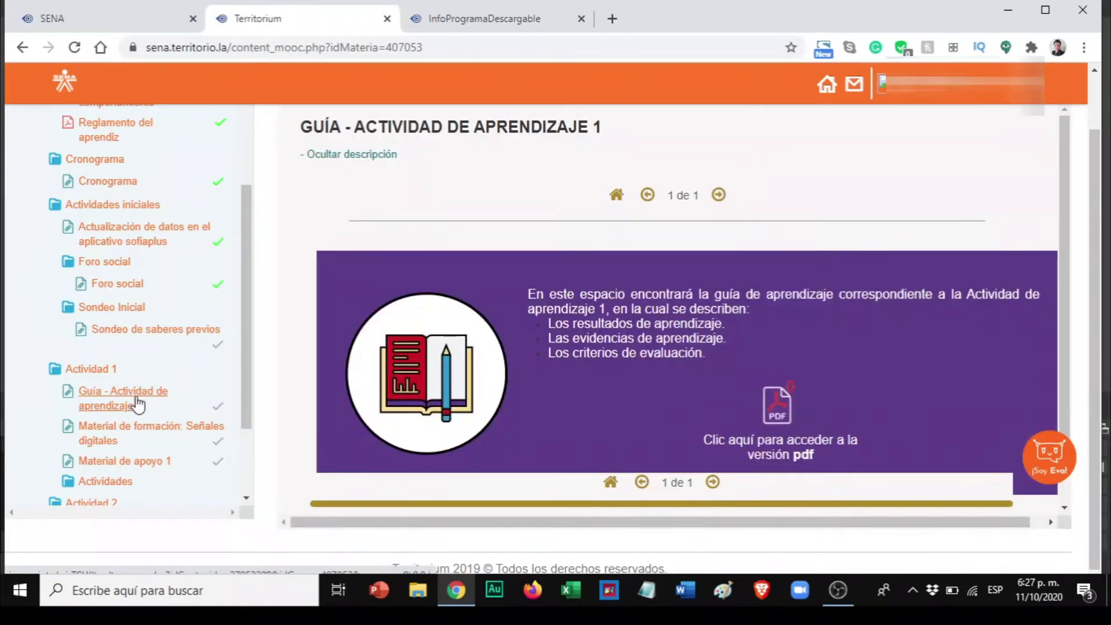
{"action": "scroll", "coordinate": [643, 370], "scroll_direction": "down", "scroll_amount": 1}
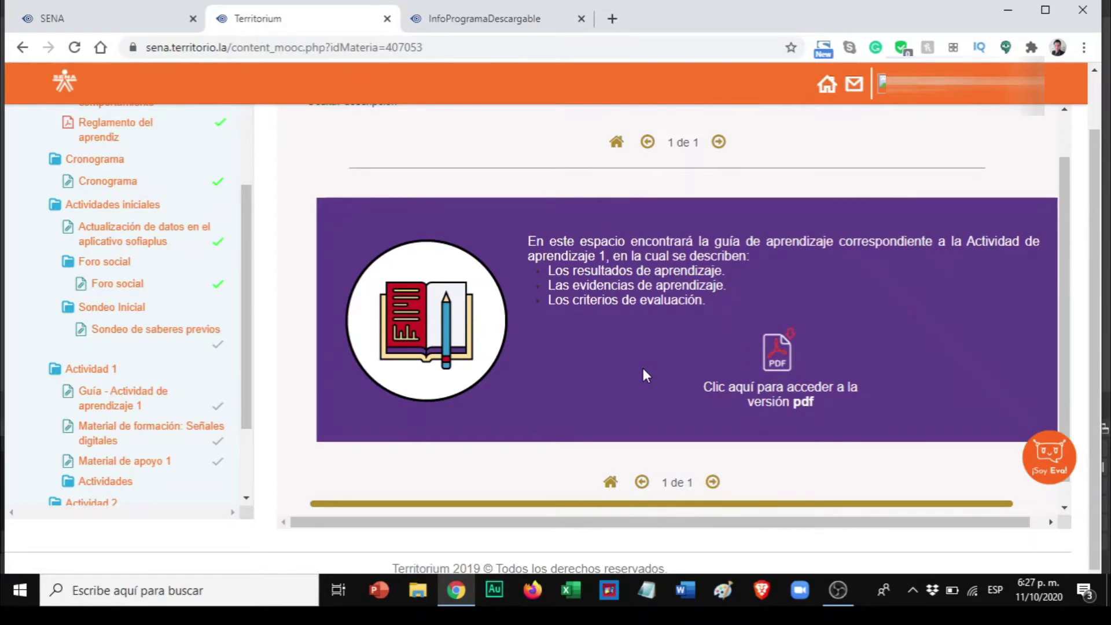
{"action": "left_click", "coordinate": [777, 354]}
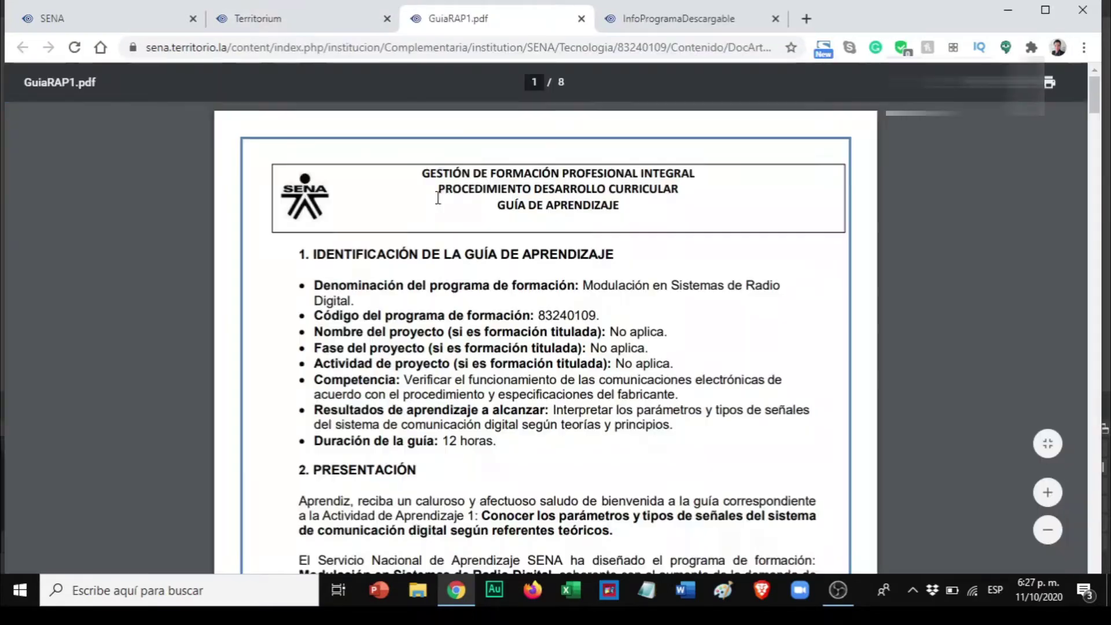
Scroll the GuiaRAP1.pdf guide down to section 3.3 Presentación Prezi.
{"action": "scroll", "coordinate": [269, 351], "scroll_direction": "down", "scroll_amount": 1}
{"action": "scroll", "coordinate": [272, 373], "scroll_direction": "down", "scroll_amount": 4}
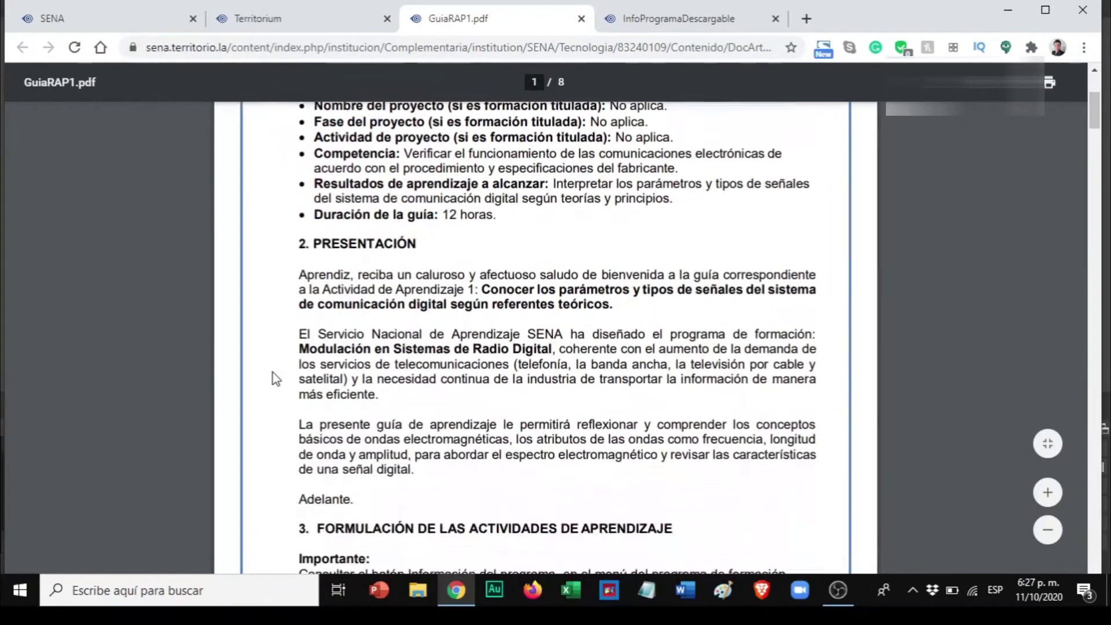
{"action": "scroll", "coordinate": [273, 373], "scroll_direction": "down", "scroll_amount": 4}
{"action": "scroll", "coordinate": [273, 372], "scroll_direction": "down", "scroll_amount": 2}
{"action": "scroll", "coordinate": [272, 373], "scroll_direction": "down", "scroll_amount": 5}
{"action": "scroll", "coordinate": [272, 373], "scroll_direction": "down", "scroll_amount": 2}
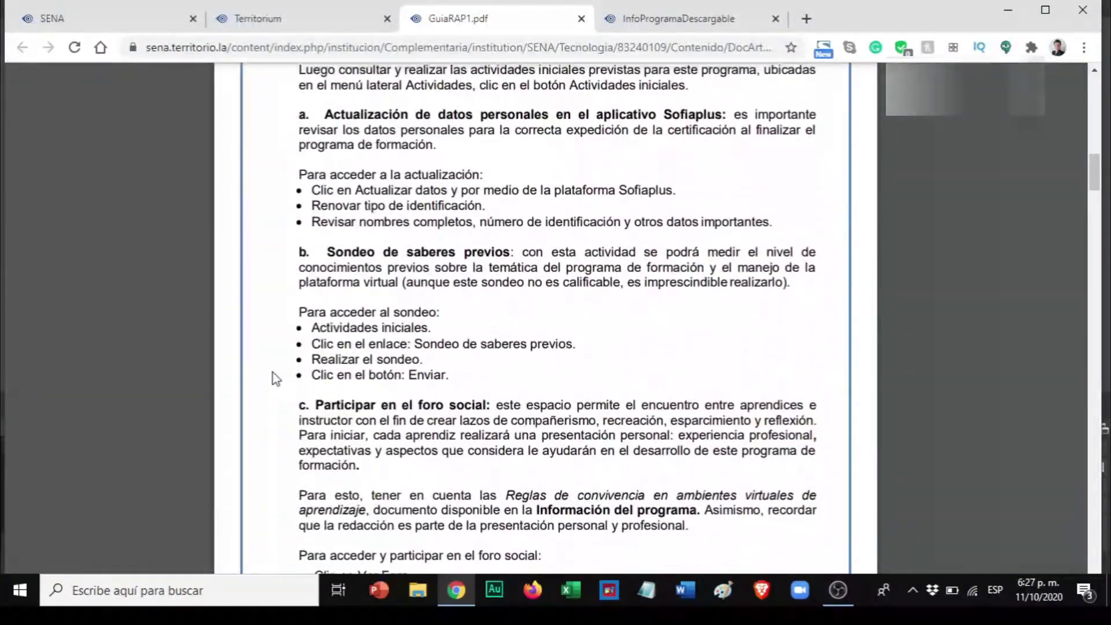
{"action": "scroll", "coordinate": [273, 373], "scroll_direction": "down", "scroll_amount": 3}
{"action": "scroll", "coordinate": [272, 373], "scroll_direction": "down", "scroll_amount": 4}
{"action": "scroll", "coordinate": [272, 372], "scroll_direction": "down", "scroll_amount": 5}
{"action": "scroll", "coordinate": [272, 373], "scroll_direction": "down", "scroll_amount": 5}
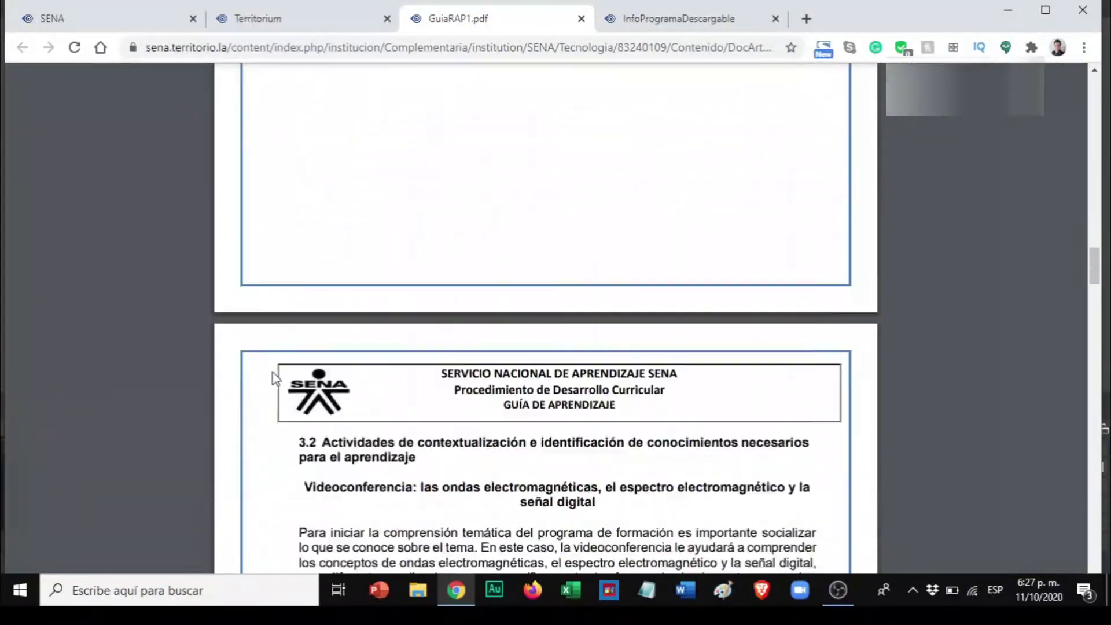
{"action": "scroll", "coordinate": [273, 372], "scroll_direction": "down", "scroll_amount": 10}
{"action": "scroll", "coordinate": [272, 372], "scroll_direction": "down", "scroll_amount": 8}
{"action": "scroll", "coordinate": [272, 373], "scroll_direction": "down", "scroll_amount": 15}
{"action": "scroll", "coordinate": [272, 373], "scroll_direction": "up", "scroll_amount": 4}
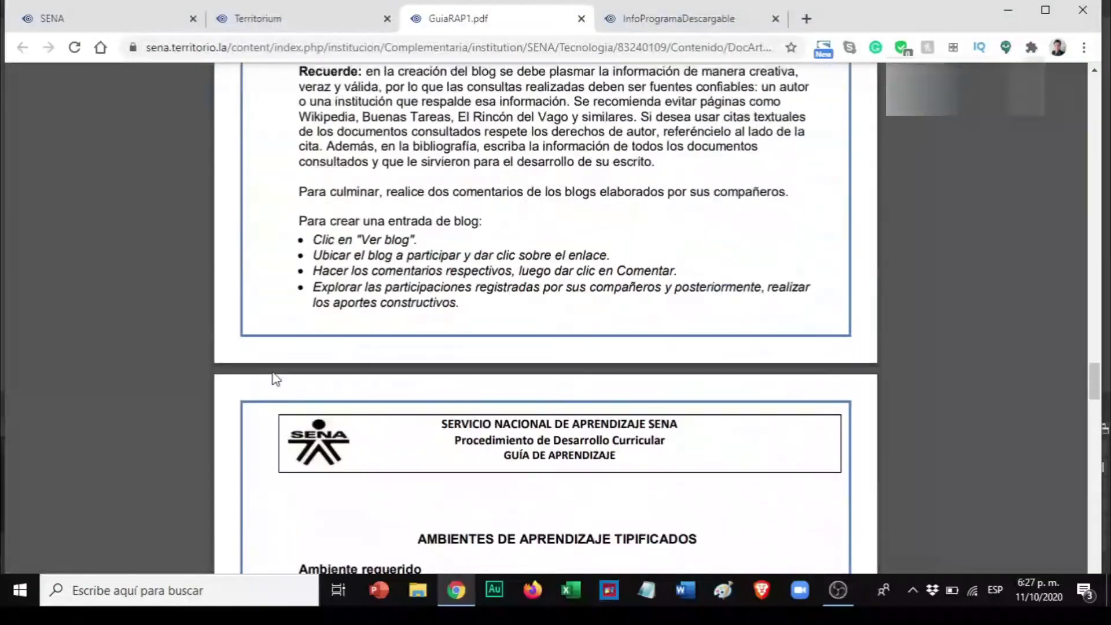
{"action": "scroll", "coordinate": [273, 372], "scroll_direction": "up", "scroll_amount": 11}
{"action": "scroll", "coordinate": [273, 372], "scroll_direction": "up", "scroll_amount": 1}
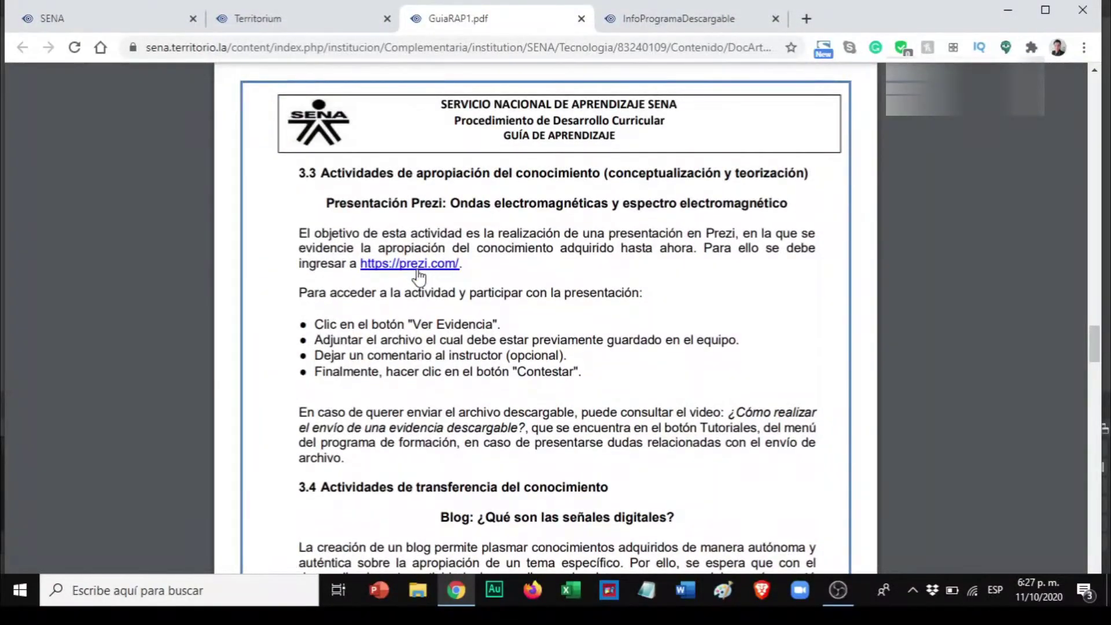
Open Material de formación: Señales digitales and view its MaterialRap1 PDF at the spectrum page.
{"action": "left_click", "coordinate": [300, 18]}
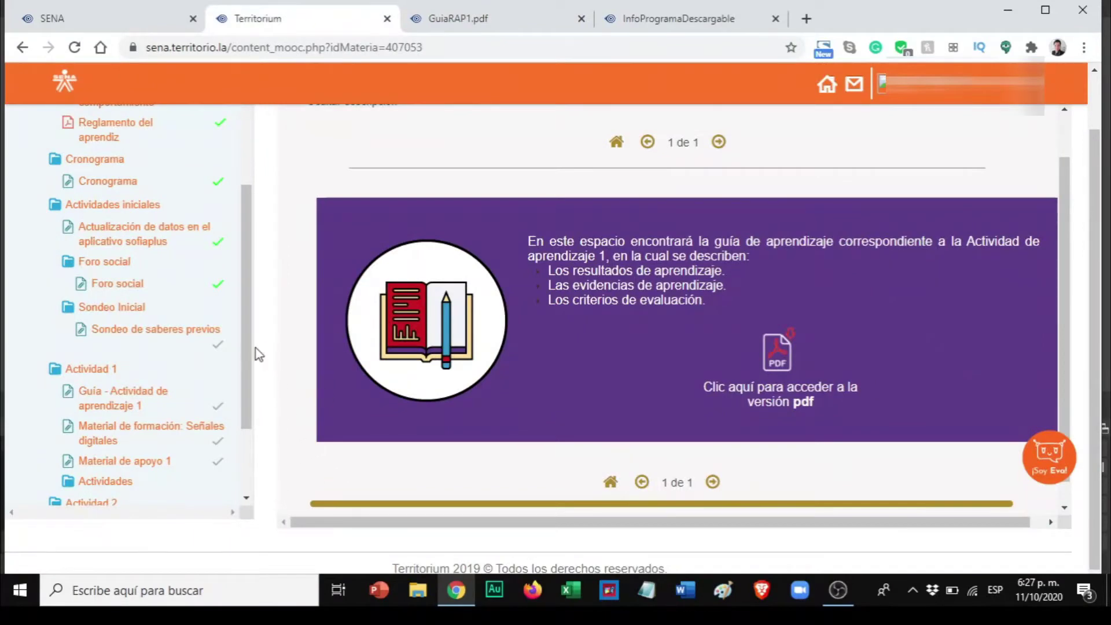
{"action": "left_click_drag", "start_coordinate": [249, 355], "coordinate": [262, 421]}
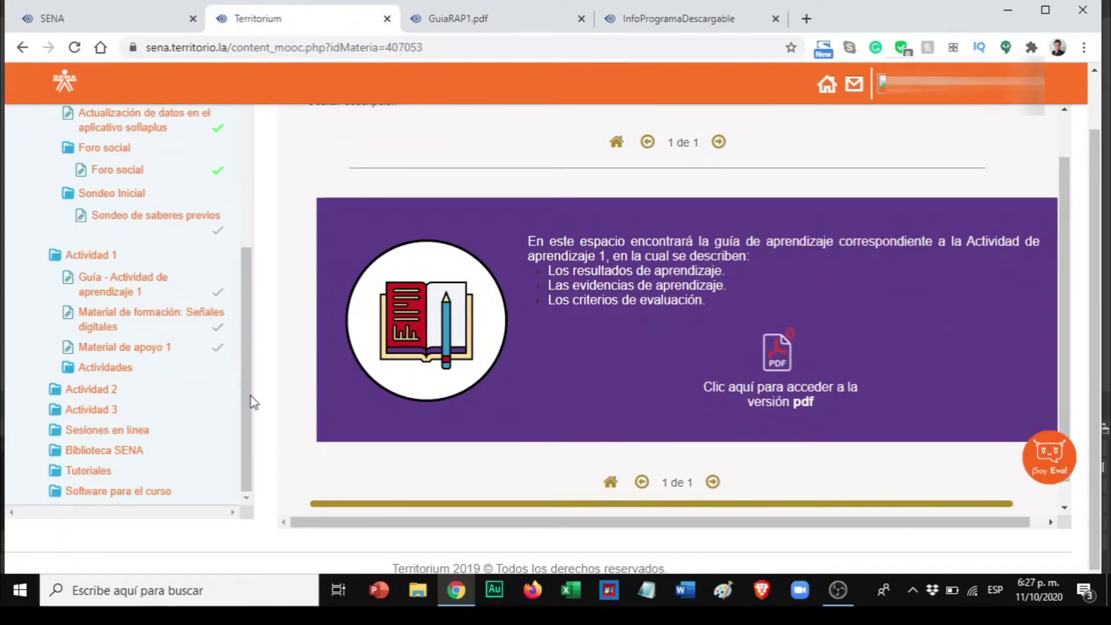
{"action": "left_click", "coordinate": [103, 321]}
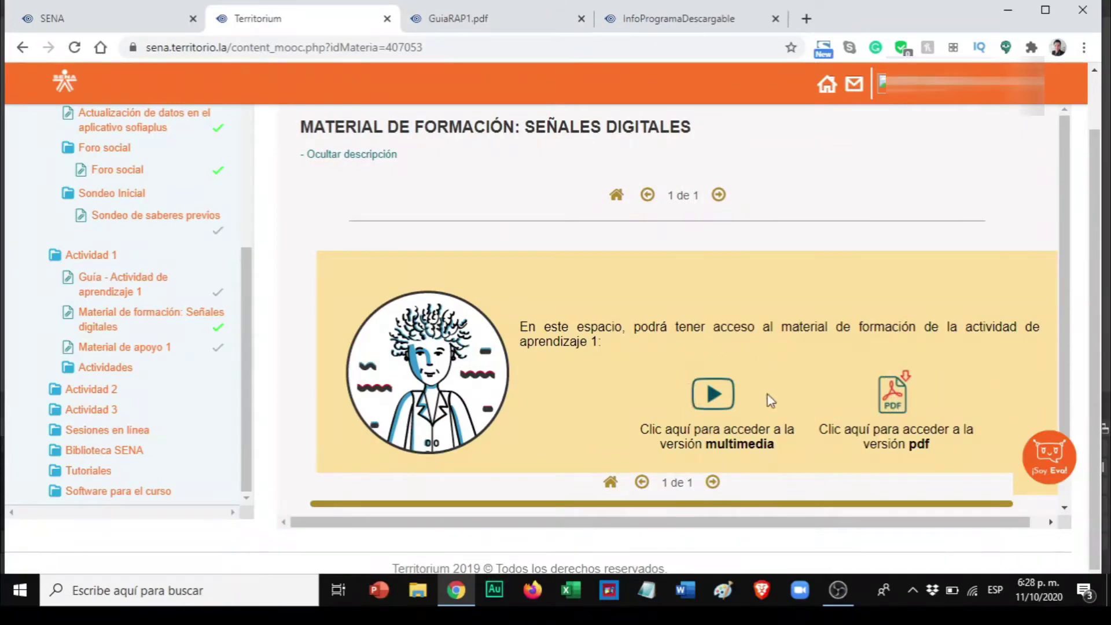
{"action": "left_click", "coordinate": [896, 393]}
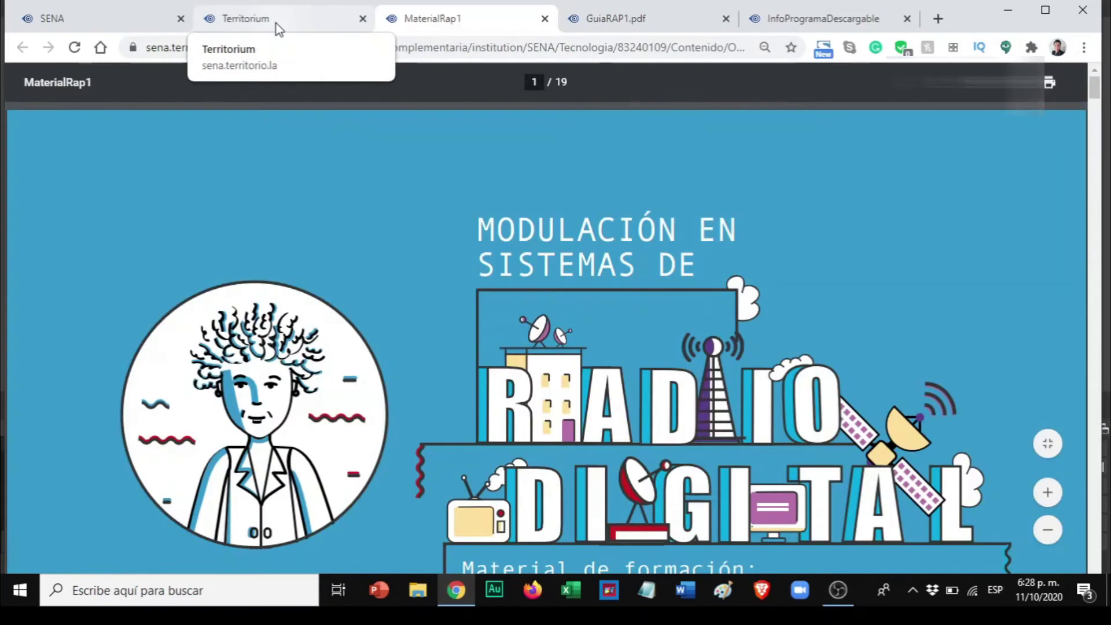
{"action": "scroll", "coordinate": [383, 312], "scroll_direction": "down", "scroll_amount": 10}
{"action": "scroll", "coordinate": [383, 317], "scroll_direction": "down", "scroll_amount": 10}
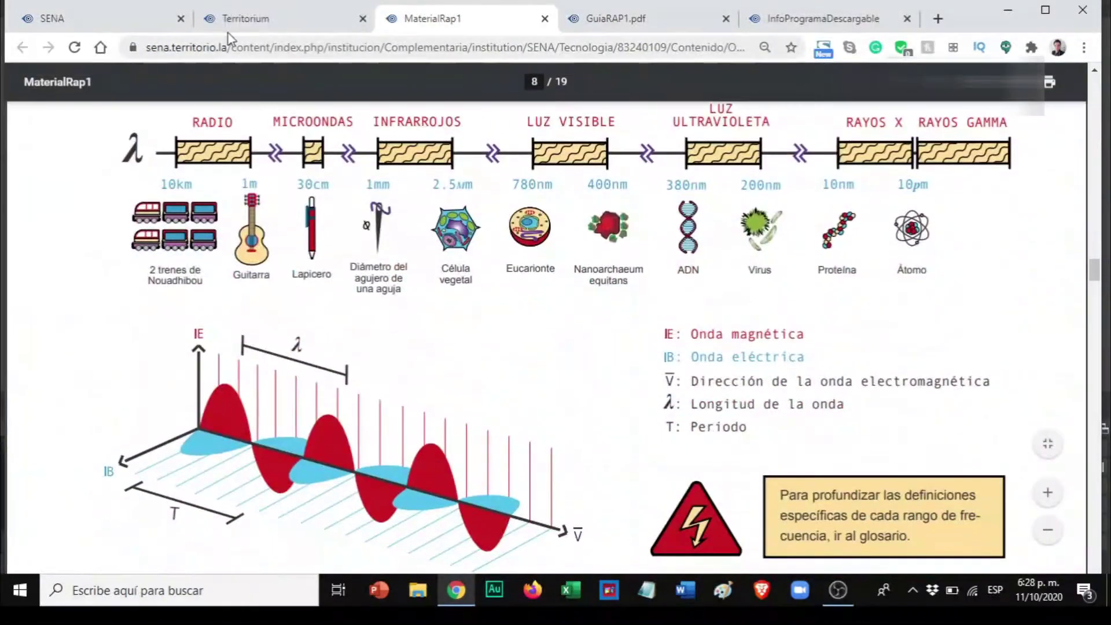
{"action": "left_click", "coordinate": [220, 20]}
{"action": "left_click", "coordinate": [428, 19]}
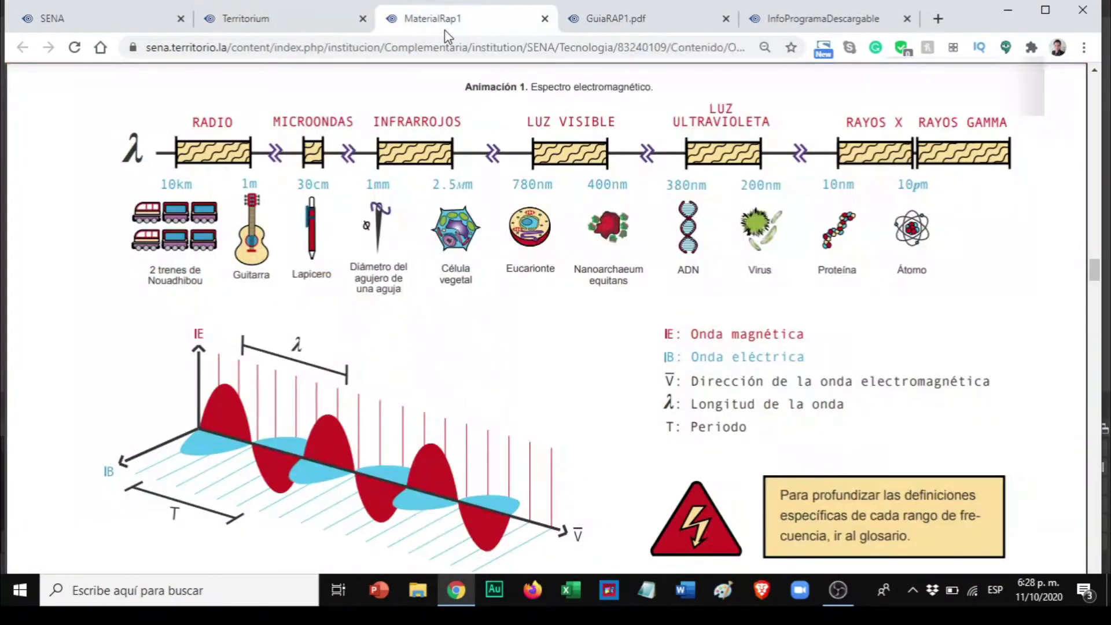
Save the MaterialRap1 PDF to Escritorio as MatDescargableRAP1.pdf.
{"action": "right_click", "coordinate": [493, 294]}
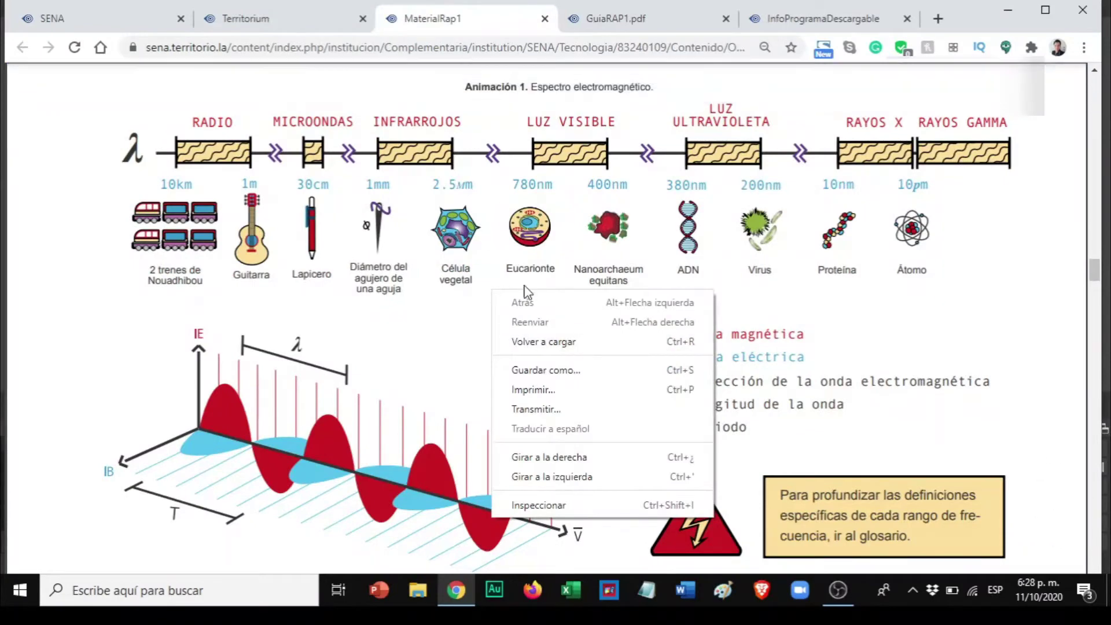
{"action": "key", "text": "Escape"}
{"action": "key", "text": "ctrl+s"}
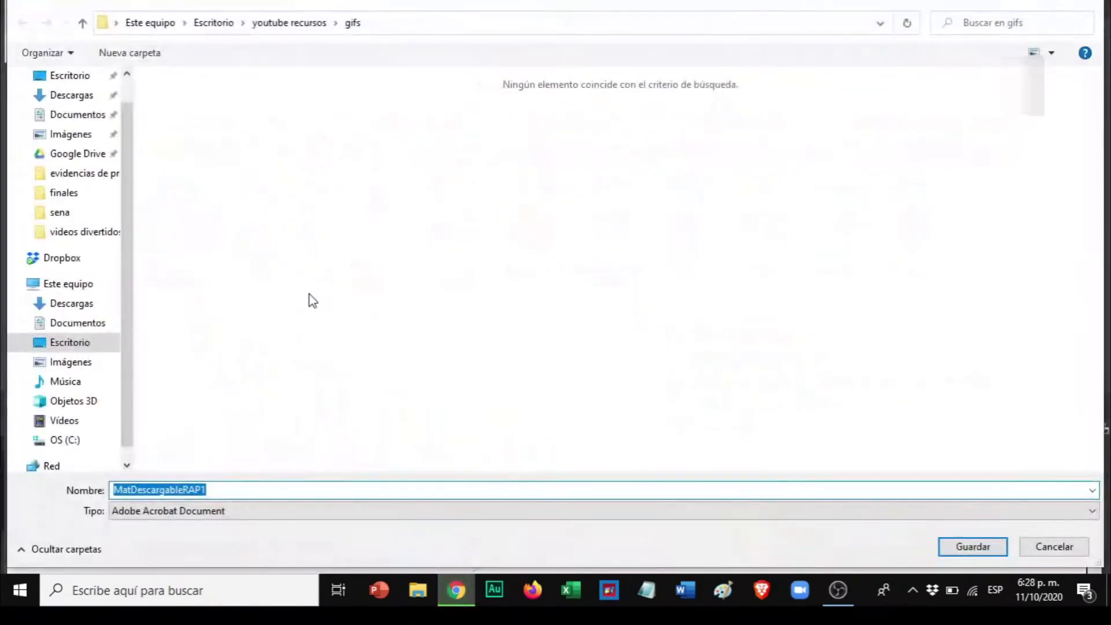
{"action": "left_click", "coordinate": [81, 78]}
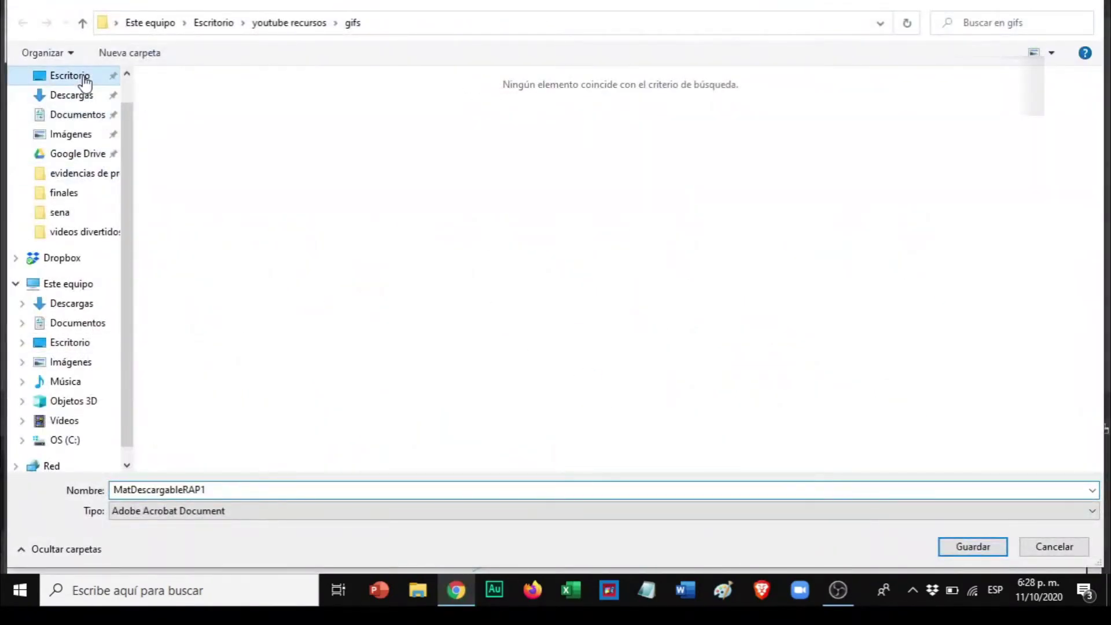
{"action": "left_click", "coordinate": [972, 546]}
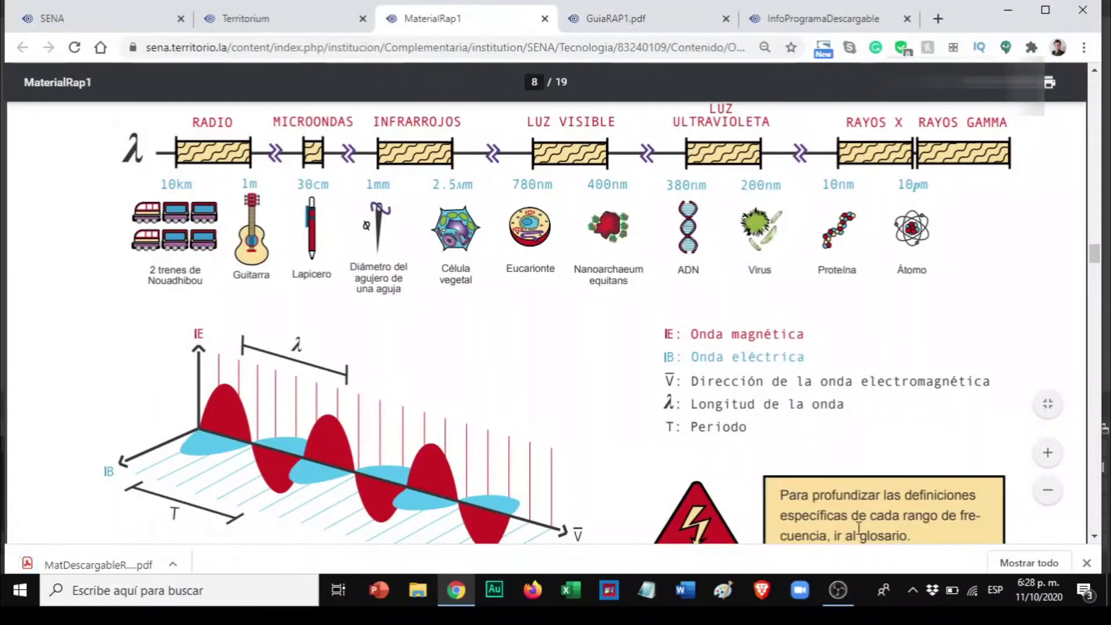
{"action": "left_click", "coordinate": [845, 591]}
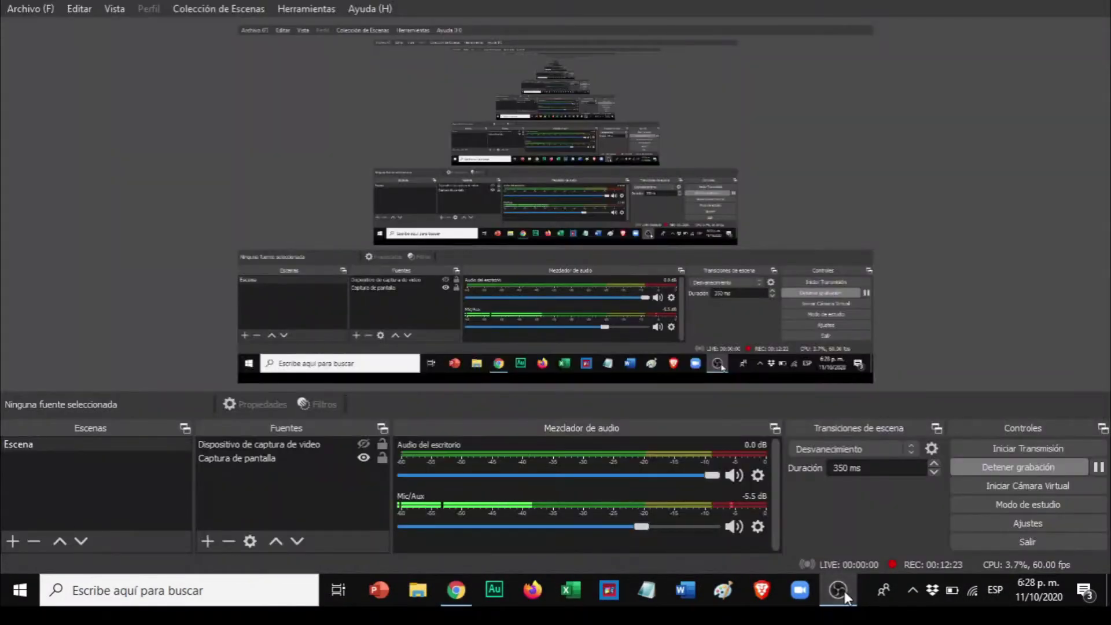
{"action": "left_click", "coordinate": [844, 591]}
{"action": "left_click", "coordinate": [307, 22]}
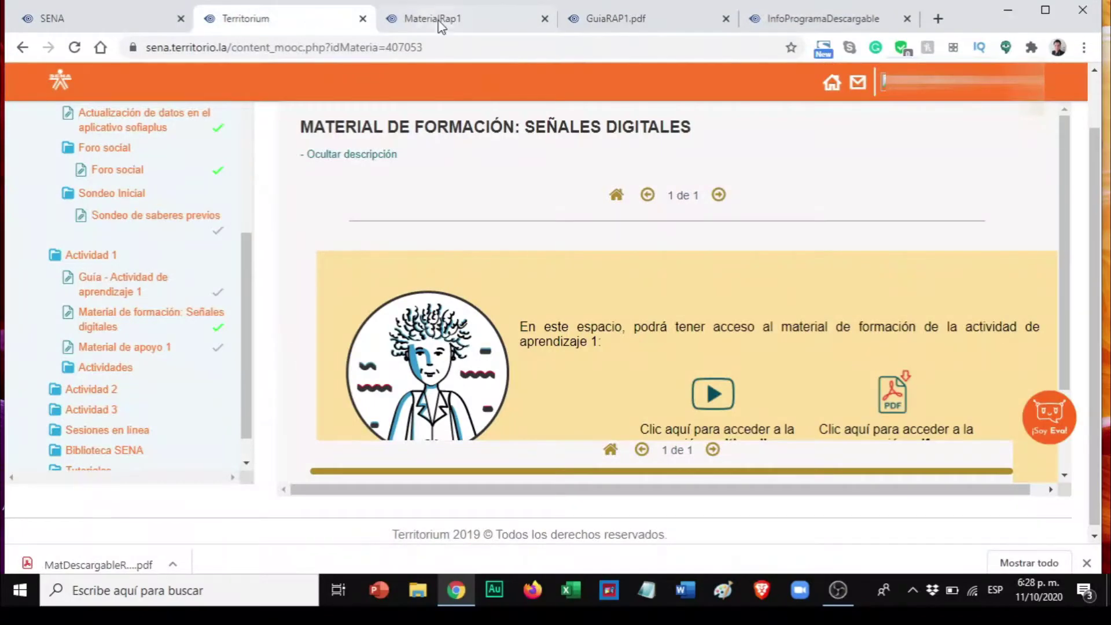
Return to the course outline and open the Presentación Prezi activity under Actividades.
{"action": "left_click", "coordinate": [438, 21]}
{"action": "left_click", "coordinate": [278, 22]}
{"action": "left_click", "coordinate": [124, 375]}
{"action": "scroll", "coordinate": [126, 379], "scroll_direction": "down", "scroll_amount": 1}
{"action": "scroll", "coordinate": [126, 378], "scroll_direction": "down", "scroll_amount": 1}
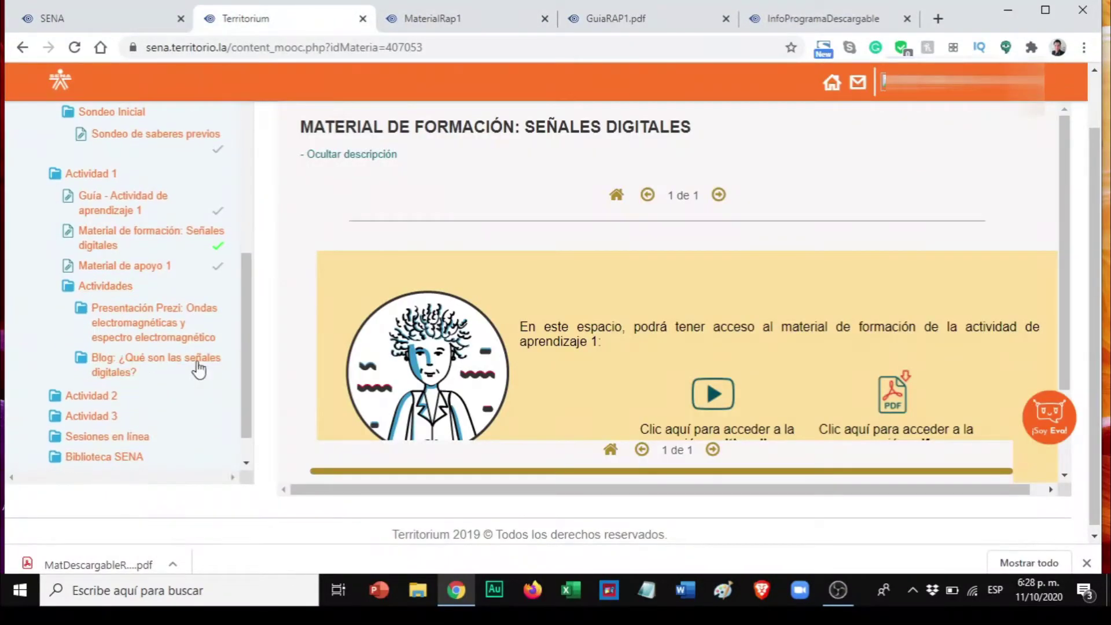
{"action": "left_click", "coordinate": [143, 334]}
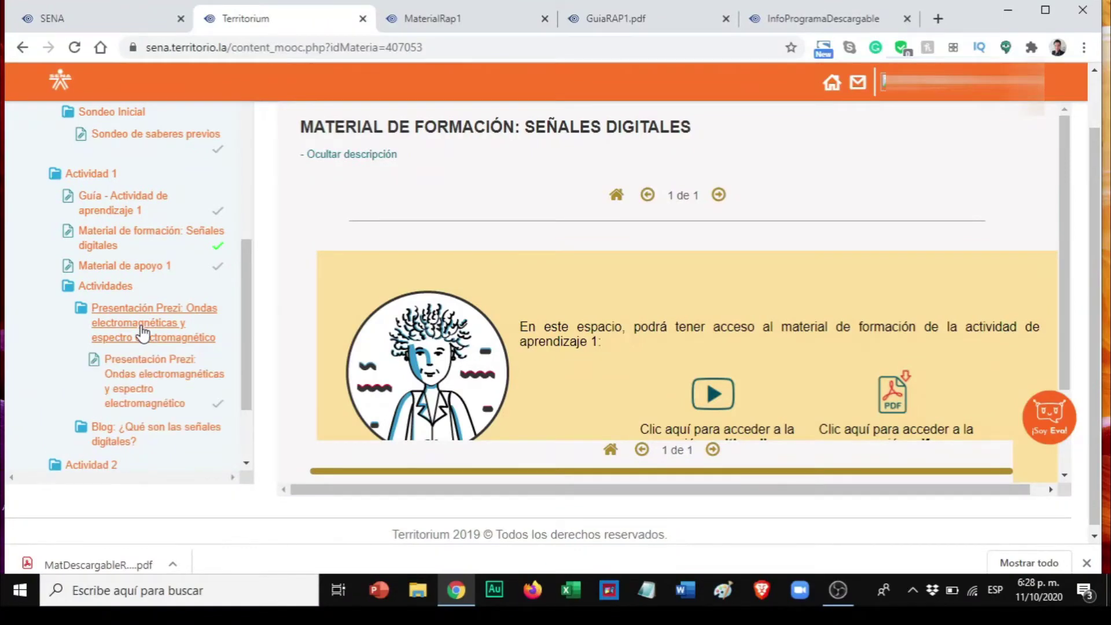
{"action": "left_click", "coordinate": [149, 381]}
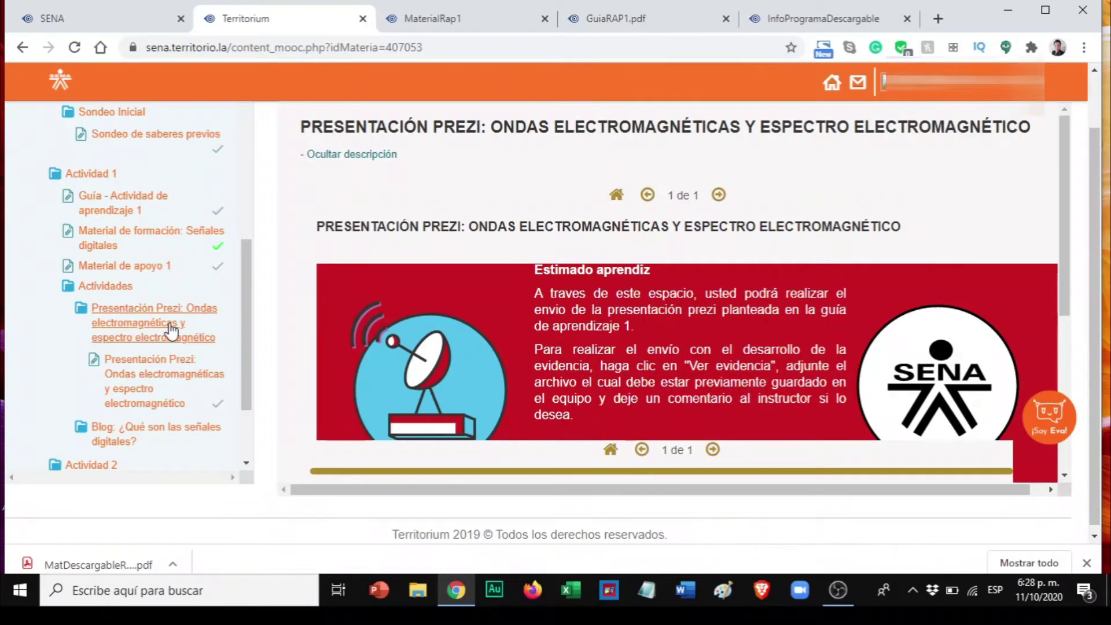
Open the Blog: ¿Qué son las señales digitales? page so it is marked as viewed.
{"action": "left_click", "coordinate": [144, 384]}
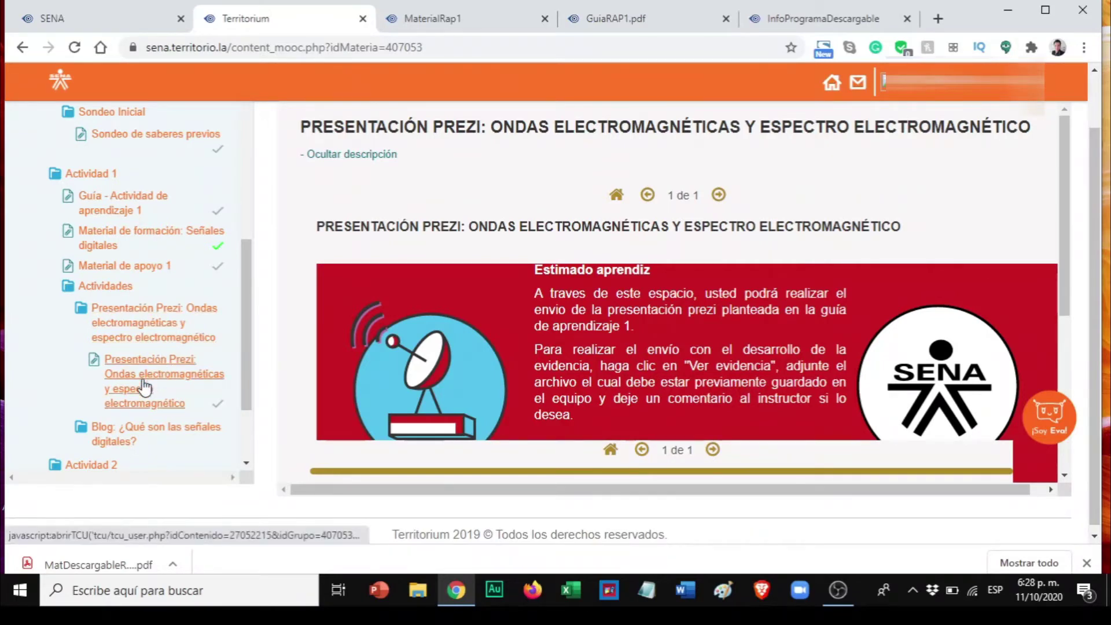
{"action": "scroll", "coordinate": [144, 384], "scroll_direction": "down", "scroll_amount": 2}
{"action": "left_click", "coordinate": [116, 363]}
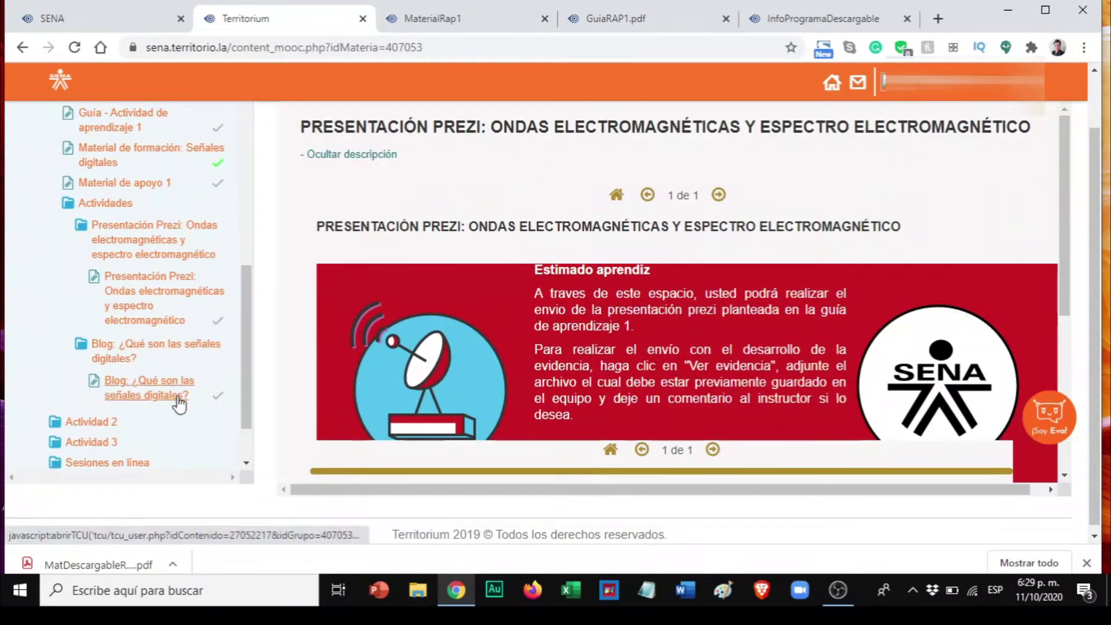
{"action": "left_click", "coordinate": [179, 402]}
{"action": "scroll", "coordinate": [620, 292], "scroll_direction": "down", "scroll_amount": 3}
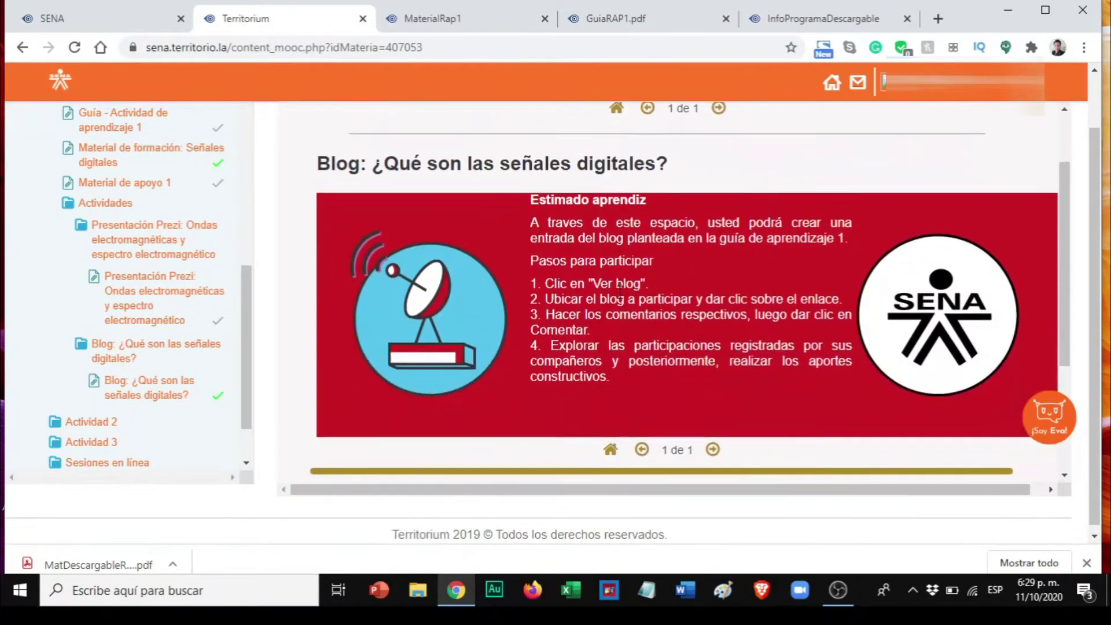
{"action": "scroll", "coordinate": [619, 292], "scroll_direction": "up", "scroll_amount": 1}
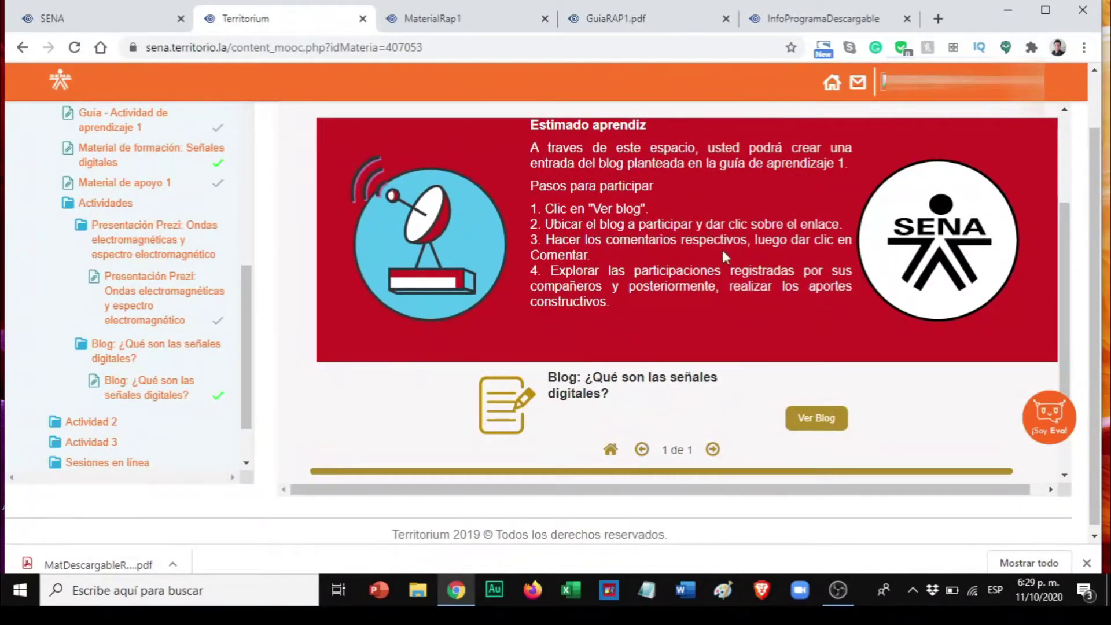
Reopen Presentación Prezi and scroll to its evidence card, due 2021-10-13, no attachments.
{"action": "left_click", "coordinate": [137, 303]}
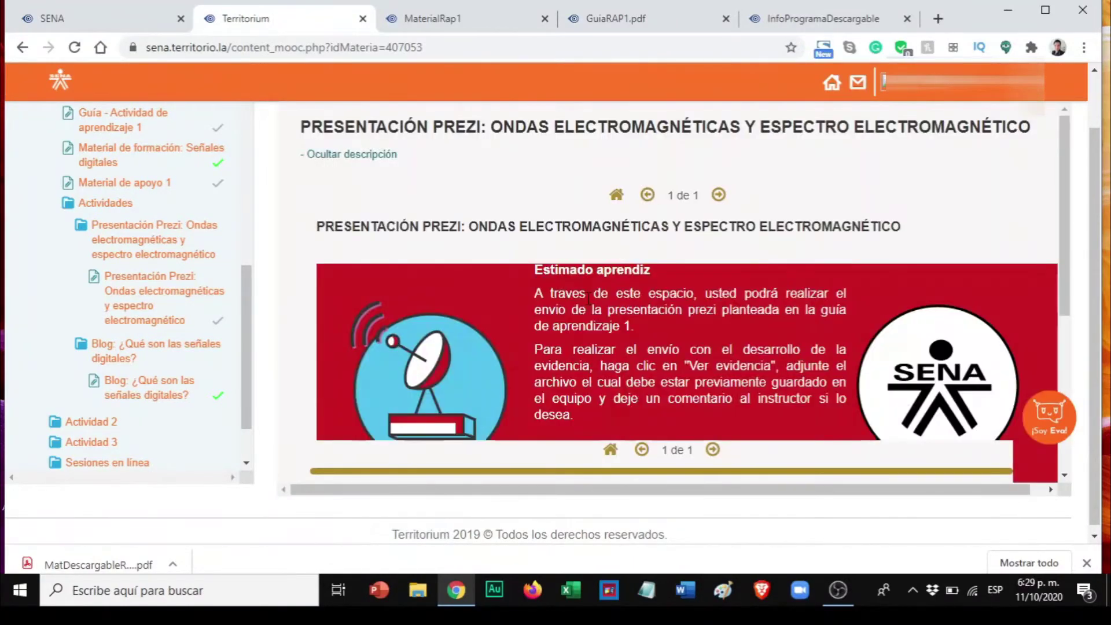
{"action": "scroll", "coordinate": [588, 297], "scroll_direction": "down", "scroll_amount": 2}
{"action": "scroll", "coordinate": [588, 297], "scroll_direction": "down", "scroll_amount": 1}
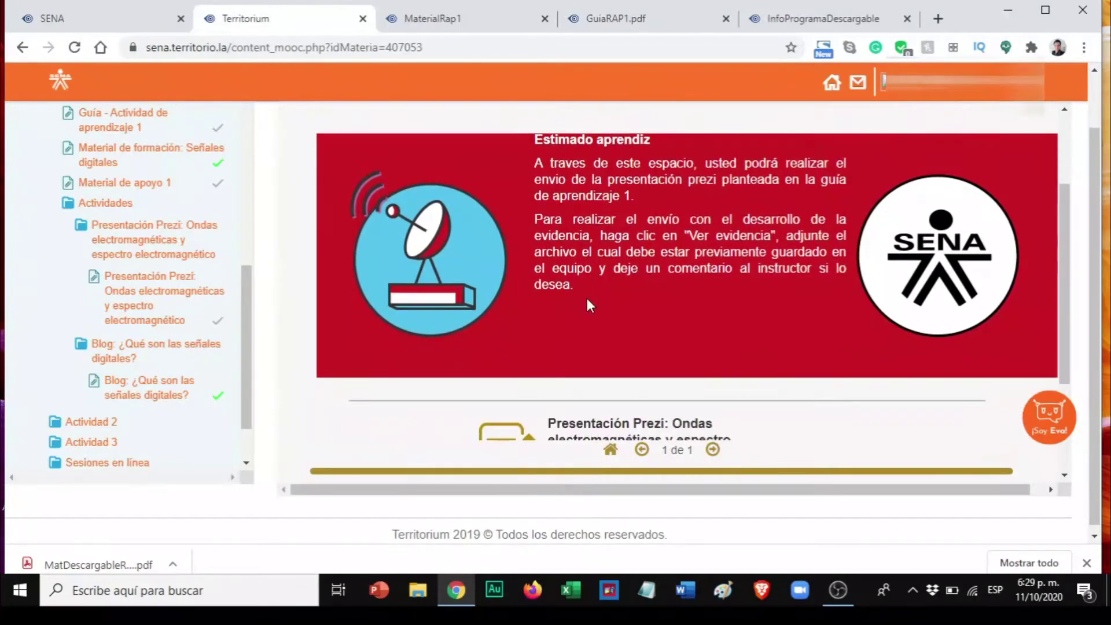
{"action": "scroll", "coordinate": [588, 299], "scroll_direction": "down", "scroll_amount": 3}
{"action": "scroll", "coordinate": [623, 246], "scroll_direction": "up", "scroll_amount": 3}
{"action": "scroll", "coordinate": [623, 246], "scroll_direction": "down", "scroll_amount": 3}
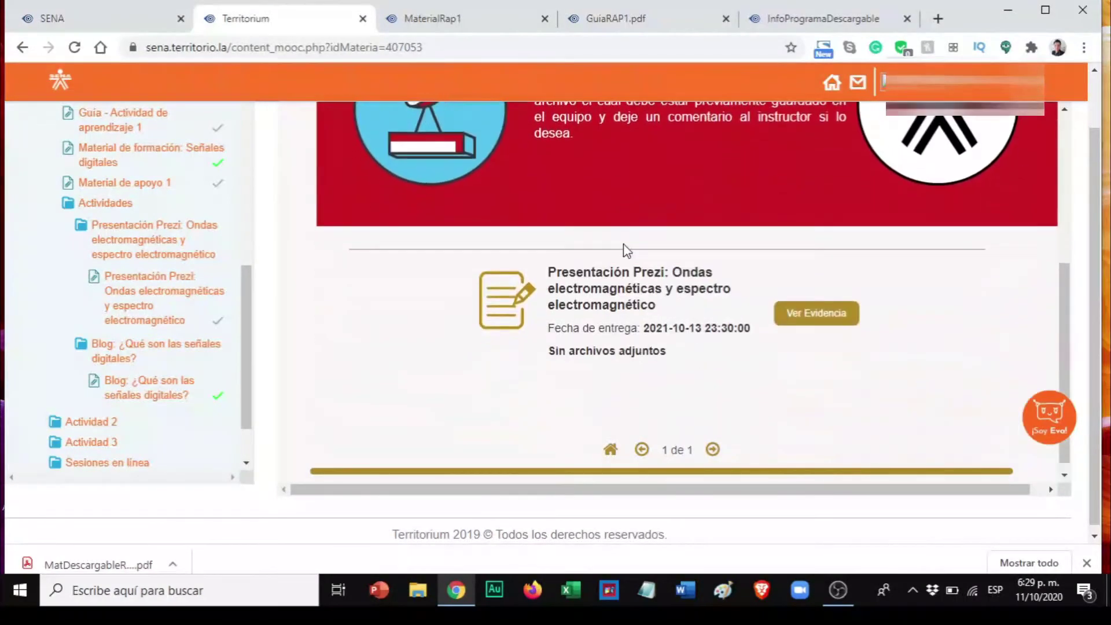
{"action": "scroll", "coordinate": [623, 246], "scroll_direction": "up", "scroll_amount": 2}
{"action": "scroll", "coordinate": [623, 246], "scroll_direction": "down", "scroll_amount": 2}
{"action": "scroll", "coordinate": [625, 244], "scroll_direction": "down", "scroll_amount": 1}
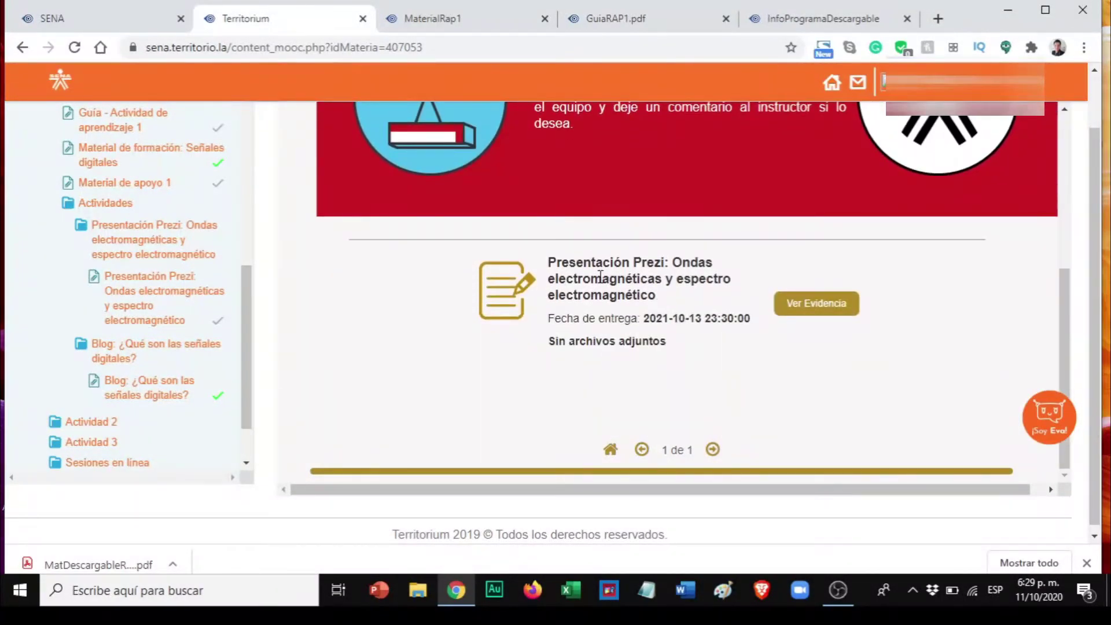
Open the Prezi evidence submission and replace the placeholder with 'Hola Profe!'.
{"action": "left_click", "coordinate": [826, 305]}
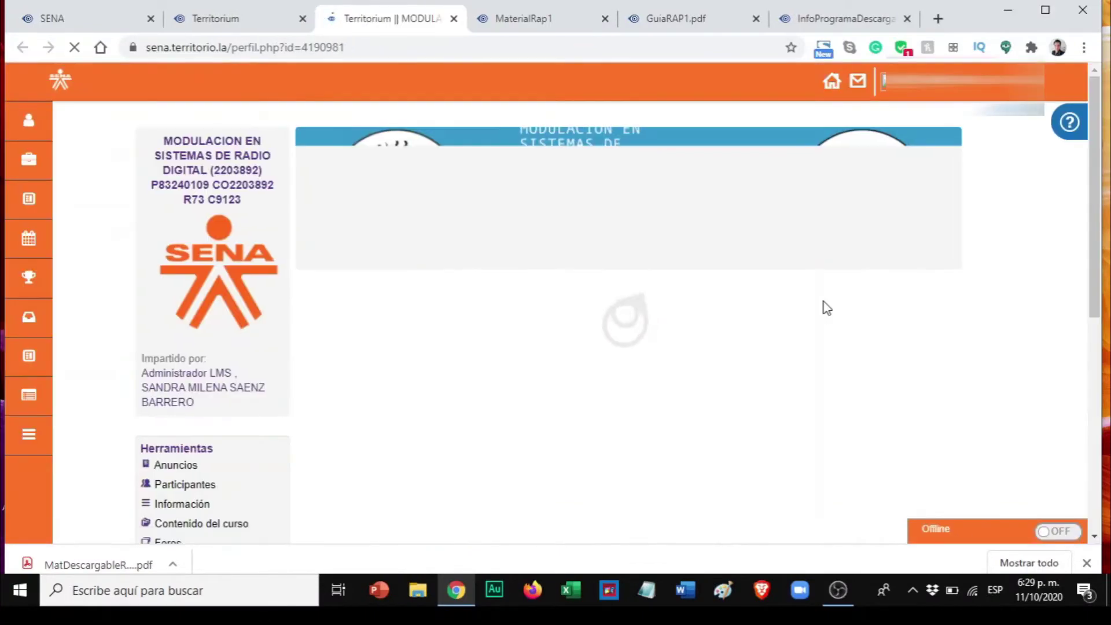
{"action": "scroll", "coordinate": [825, 306], "scroll_direction": "down", "scroll_amount": 1}
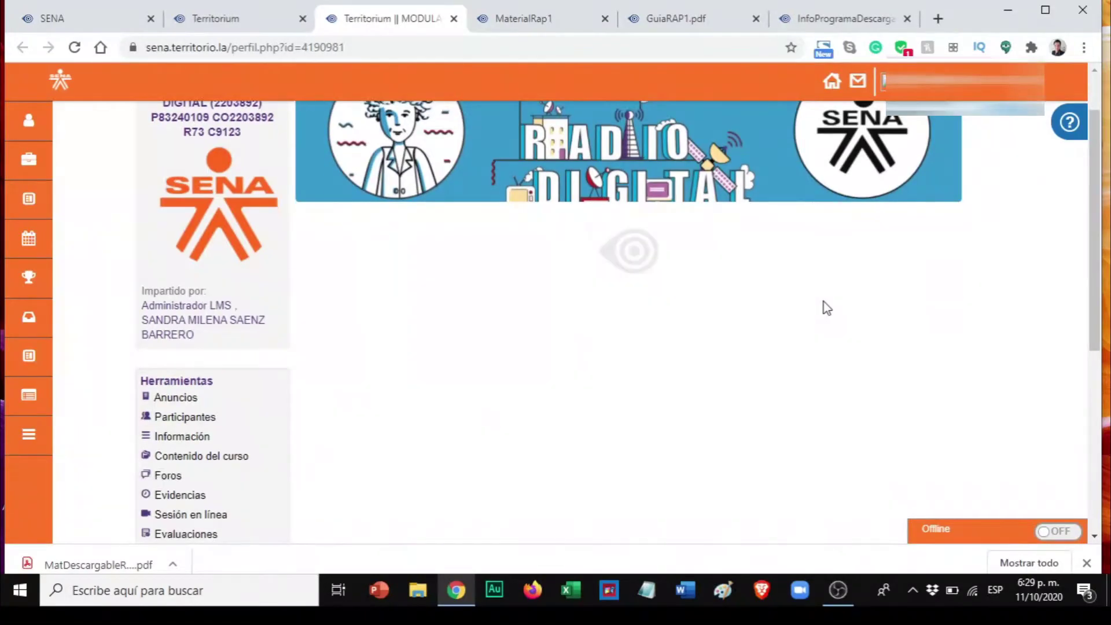
{"action": "scroll", "coordinate": [826, 307], "scroll_direction": "down", "scroll_amount": 2}
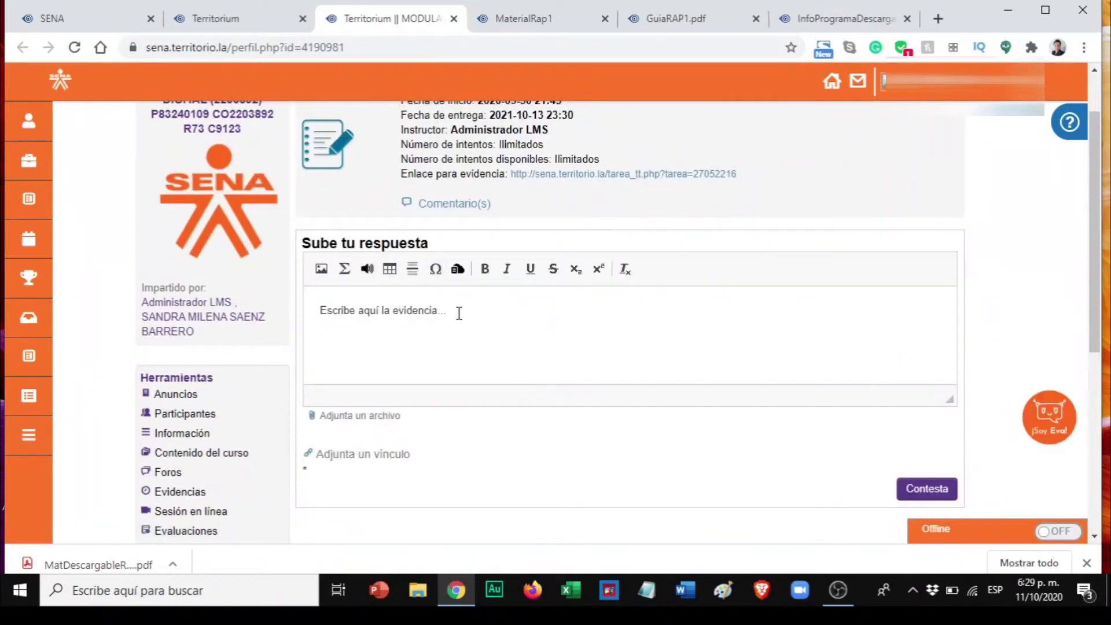
{"action": "left_click_drag", "start_coordinate": [459, 313], "coordinate": [282, 314]}
{"action": "type", "text": "Hola P"}
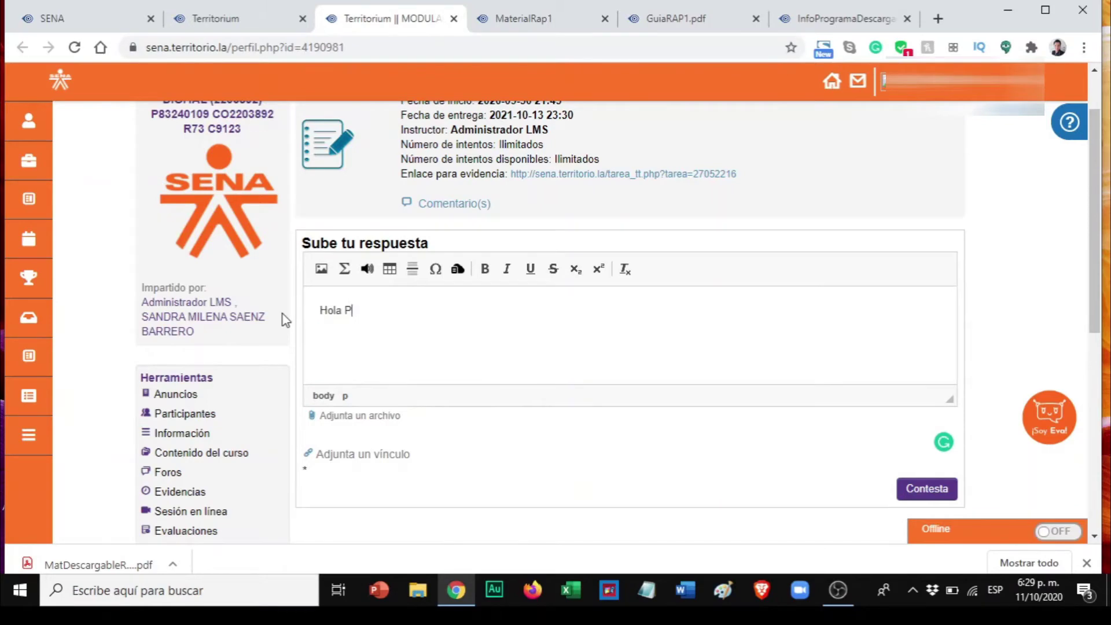
{"action": "type", "text": "rofe! gdfhdhdh"}
Upload a cartoon image from the Pictures folder and insert it into the response.
{"action": "left_click", "coordinate": [321, 268]}
{"action": "left_click", "coordinate": [506, 97]}
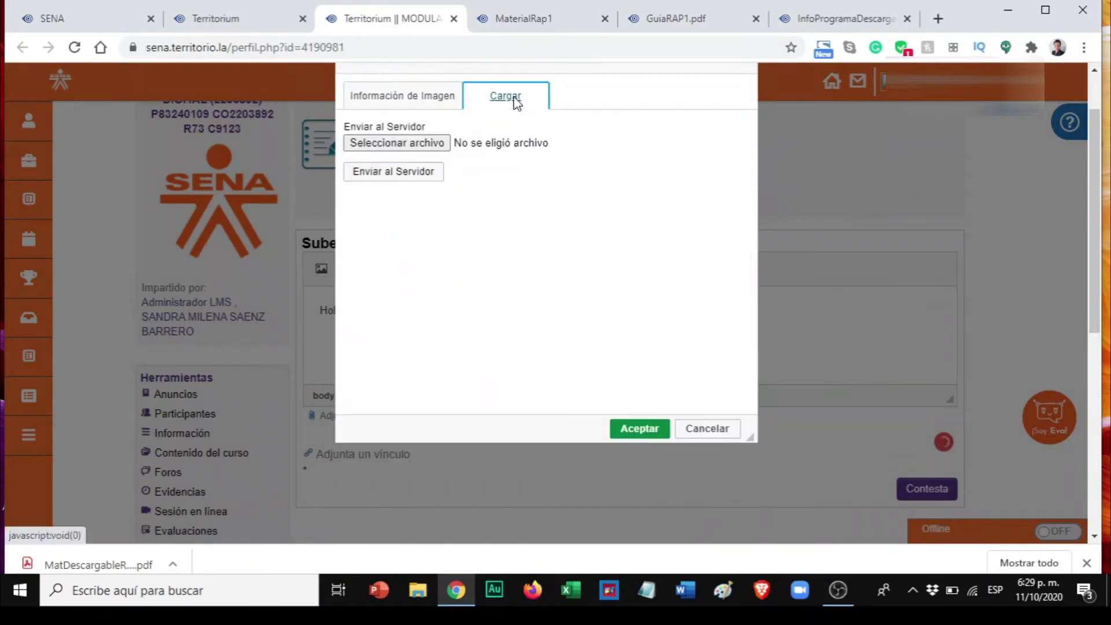
{"action": "left_click", "coordinate": [397, 143]}
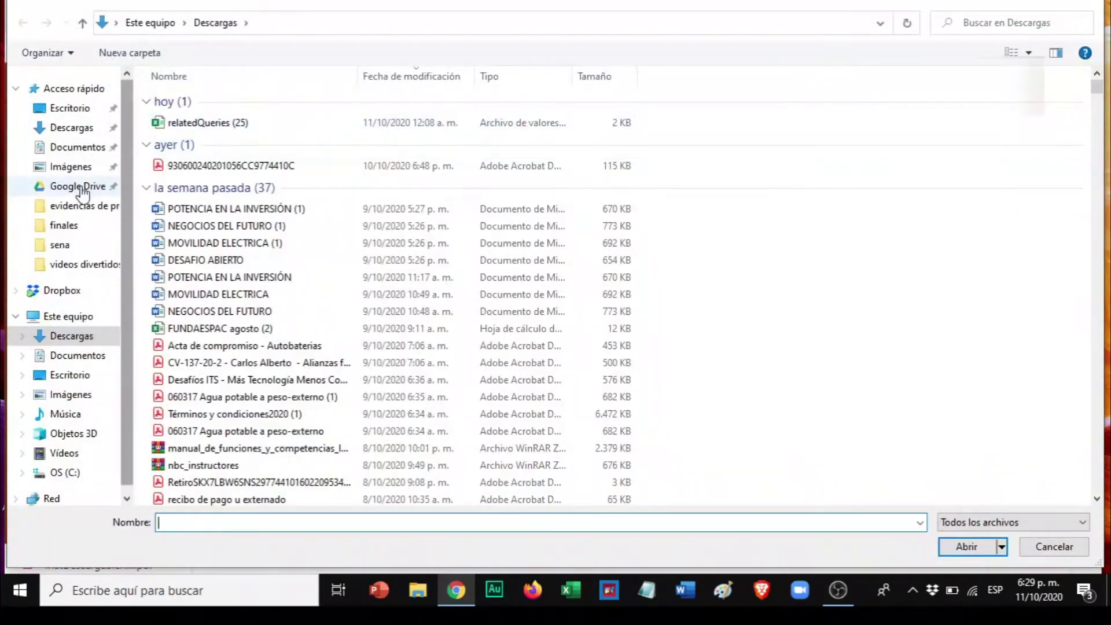
{"action": "left_click", "coordinate": [69, 166]}
{"action": "double_click", "coordinate": [191, 248]}
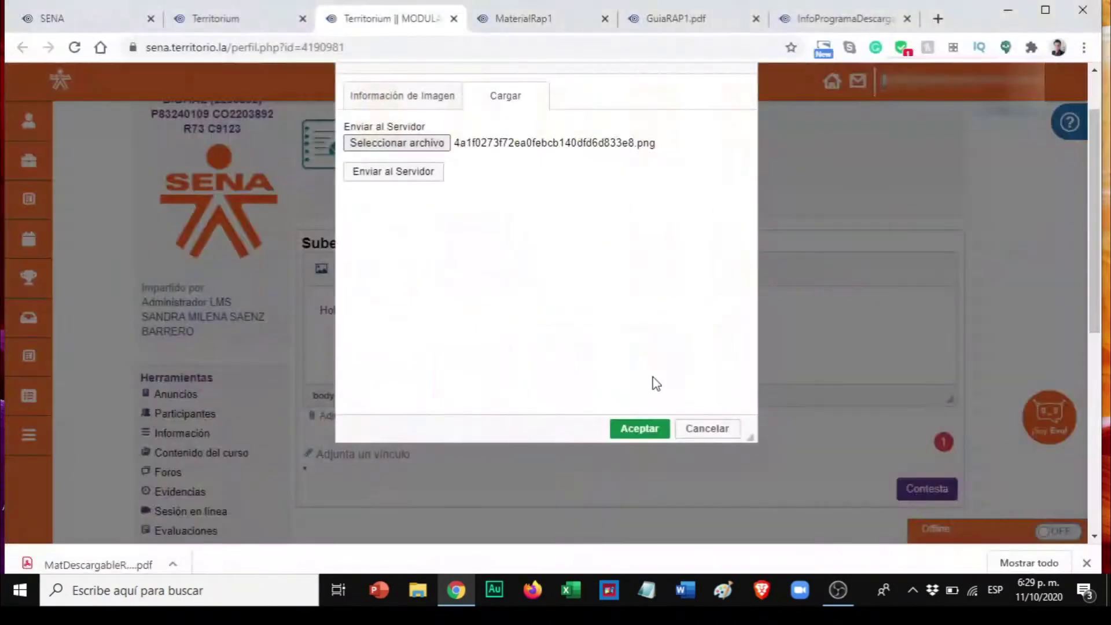
{"action": "left_click", "coordinate": [397, 176]}
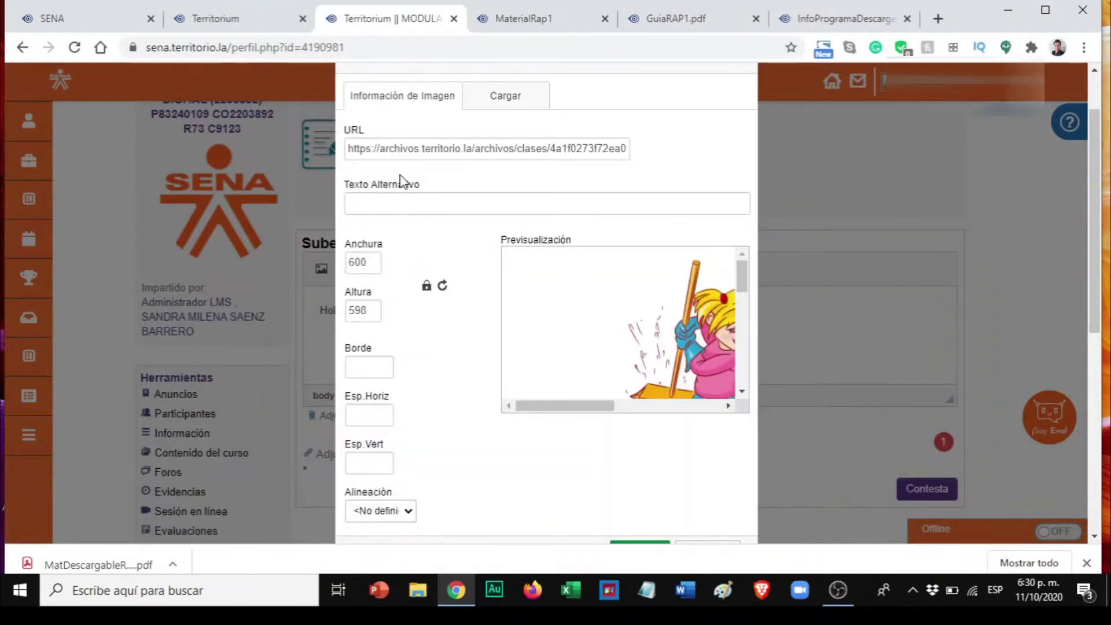
{"action": "scroll", "coordinate": [642, 457], "scroll_direction": "down", "scroll_amount": 2}
{"action": "left_click", "coordinate": [639, 450]}
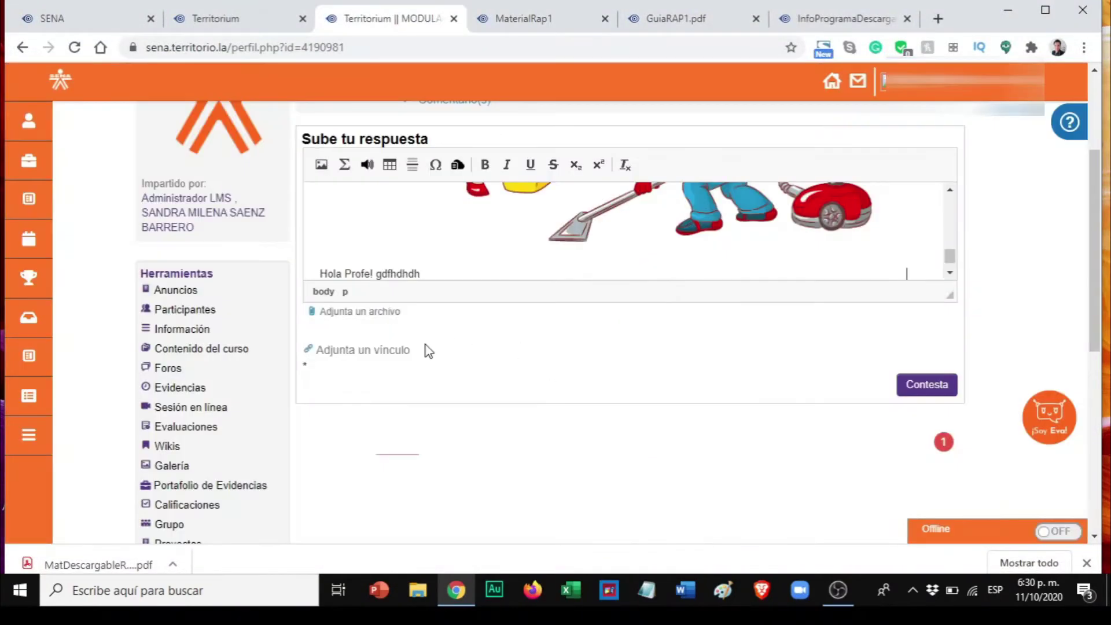
{"action": "left_click", "coordinate": [356, 313]}
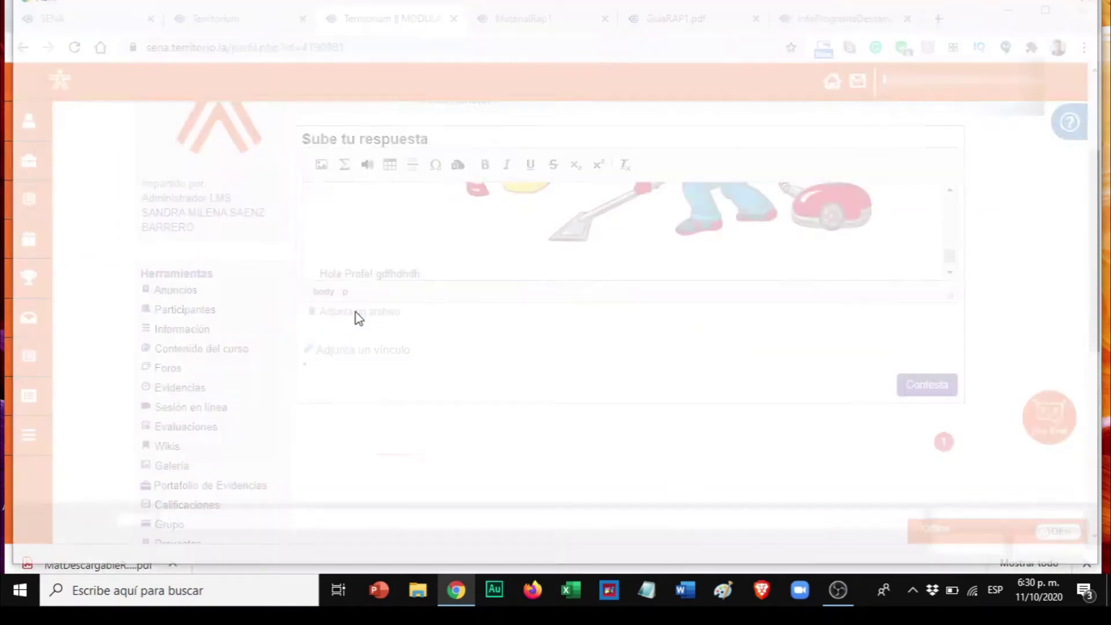
{"action": "left_click", "coordinate": [395, 261]}
{"action": "double_click", "coordinate": [395, 261]}
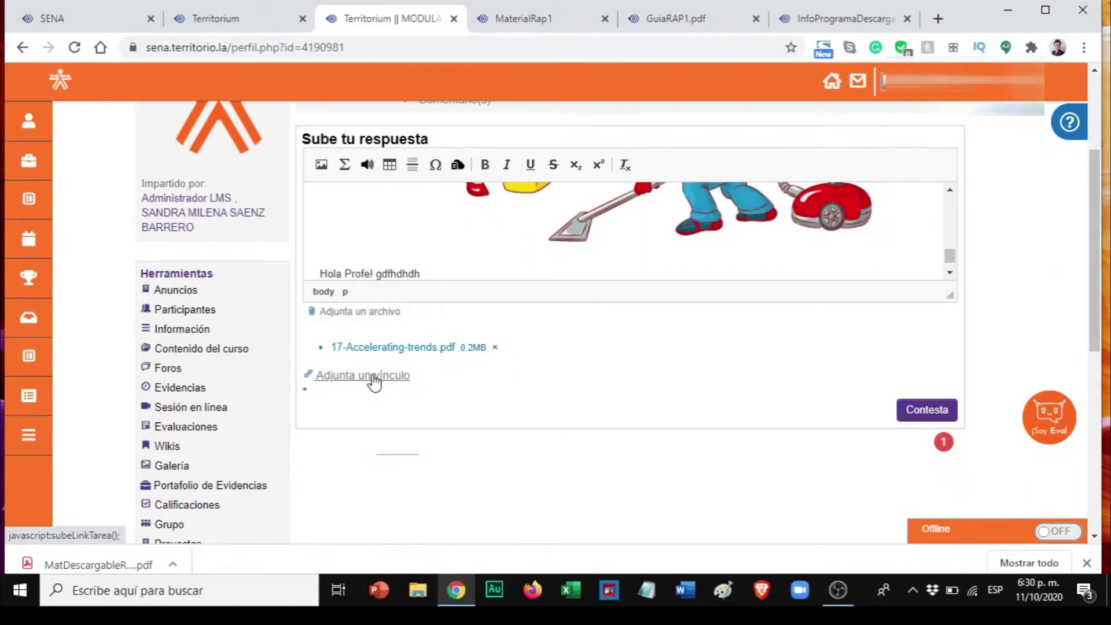
{"action": "left_click", "coordinate": [375, 376]}
{"action": "type", "text": "www.google.com"}
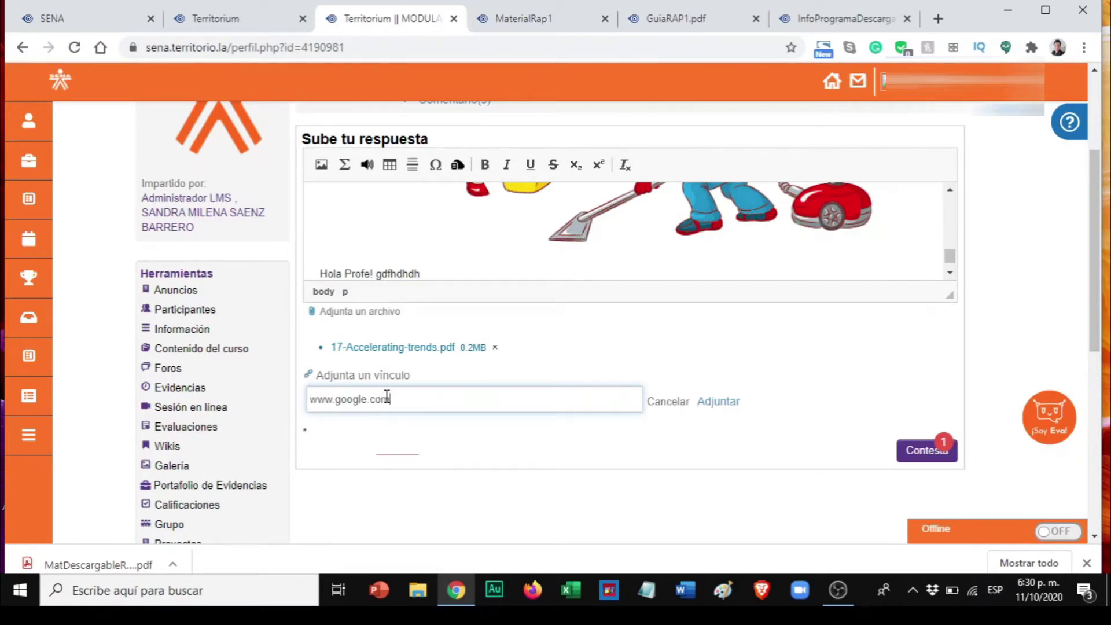
Submit the Prezi evidence response with Contesta.
{"action": "scroll", "coordinate": [641, 490], "scroll_direction": "down", "scroll_amount": 1}
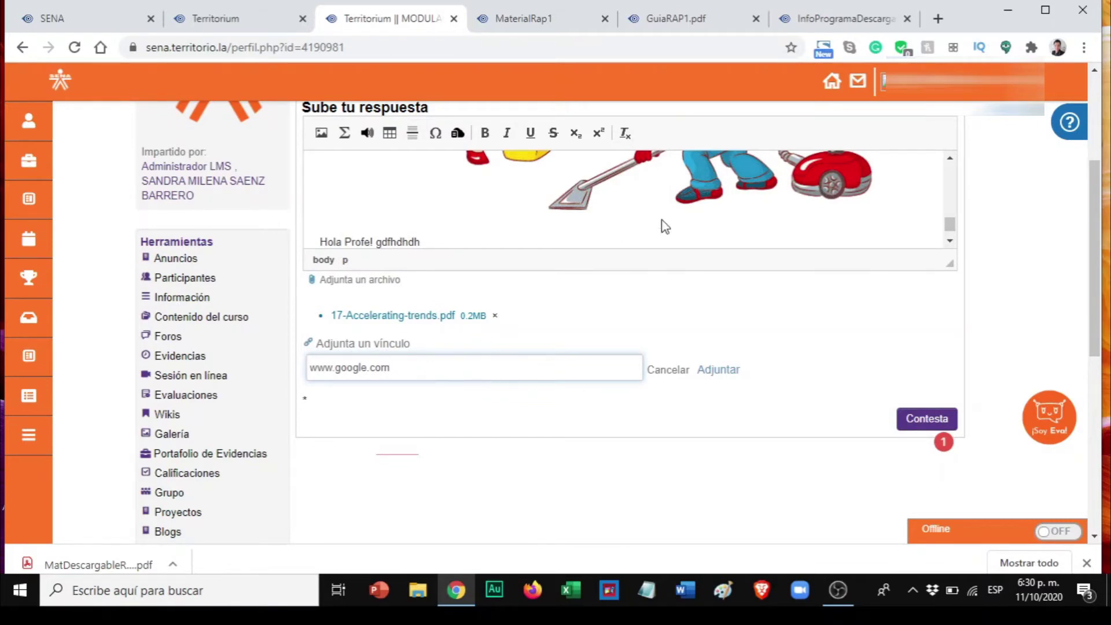
{"action": "scroll", "coordinate": [665, 225], "scroll_direction": "up", "scroll_amount": 2}
{"action": "scroll", "coordinate": [620, 206], "scroll_direction": "down", "scroll_amount": 2}
{"action": "left_click", "coordinate": [447, 229]}
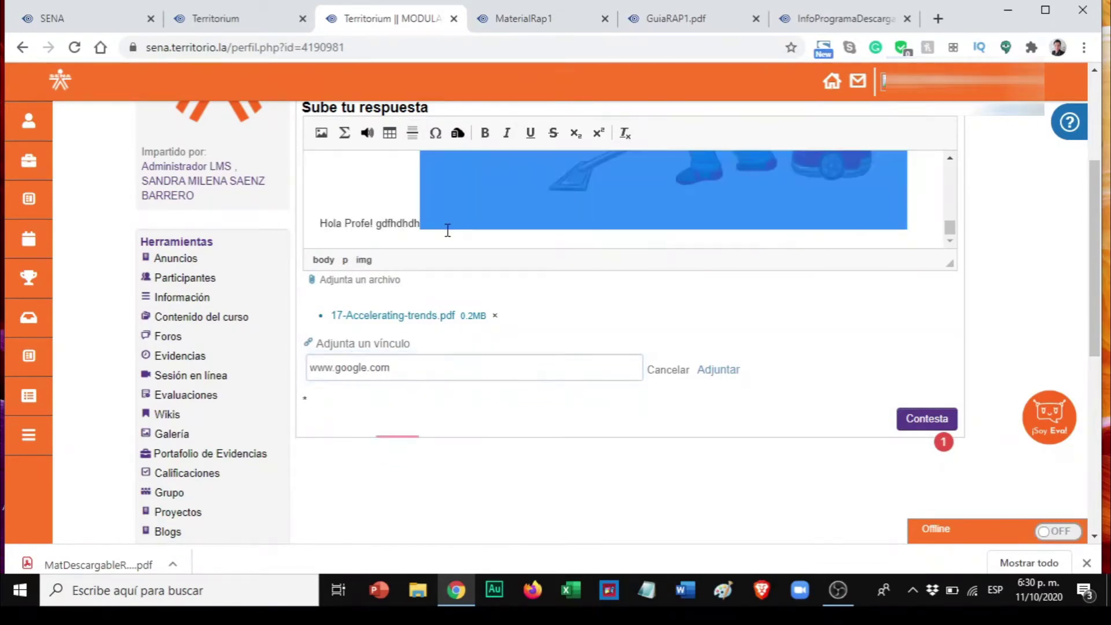
{"action": "left_click", "coordinate": [465, 236]}
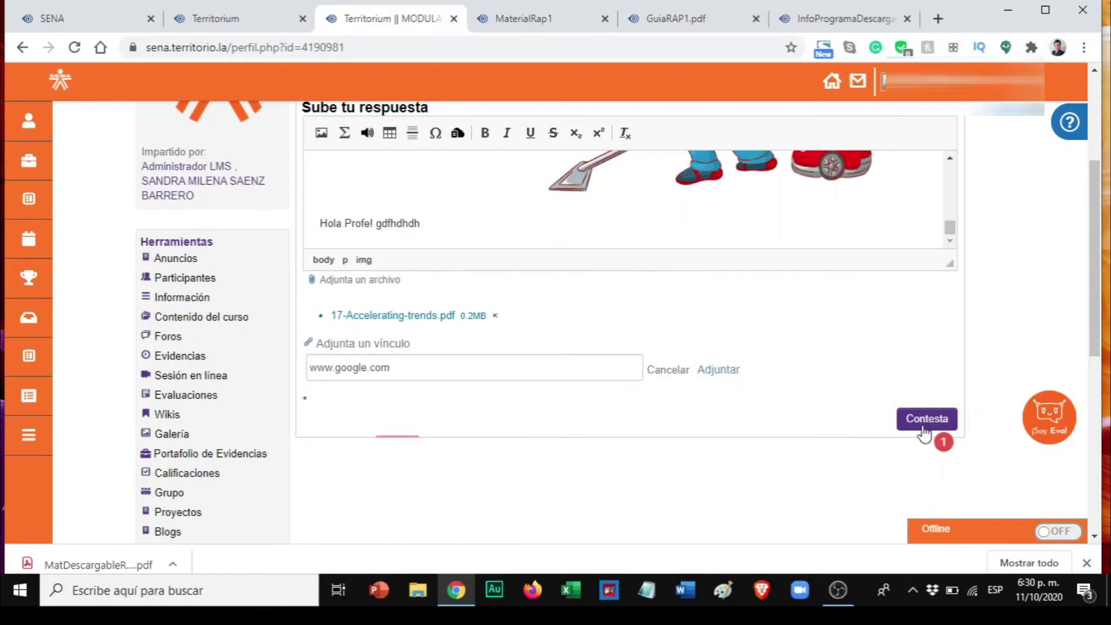
{"action": "left_click", "coordinate": [923, 428]}
Close the upload confirmation, reload the course content tab and expand the PROYECTO folder.
{"action": "left_click", "coordinate": [705, 164]}
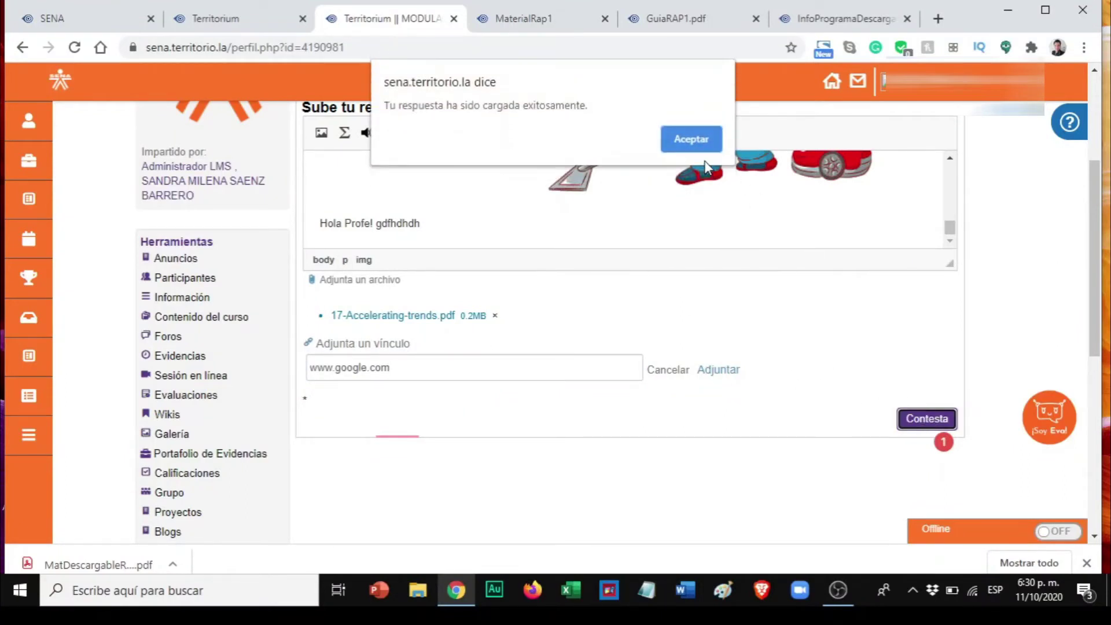
{"action": "left_click", "coordinate": [691, 140]}
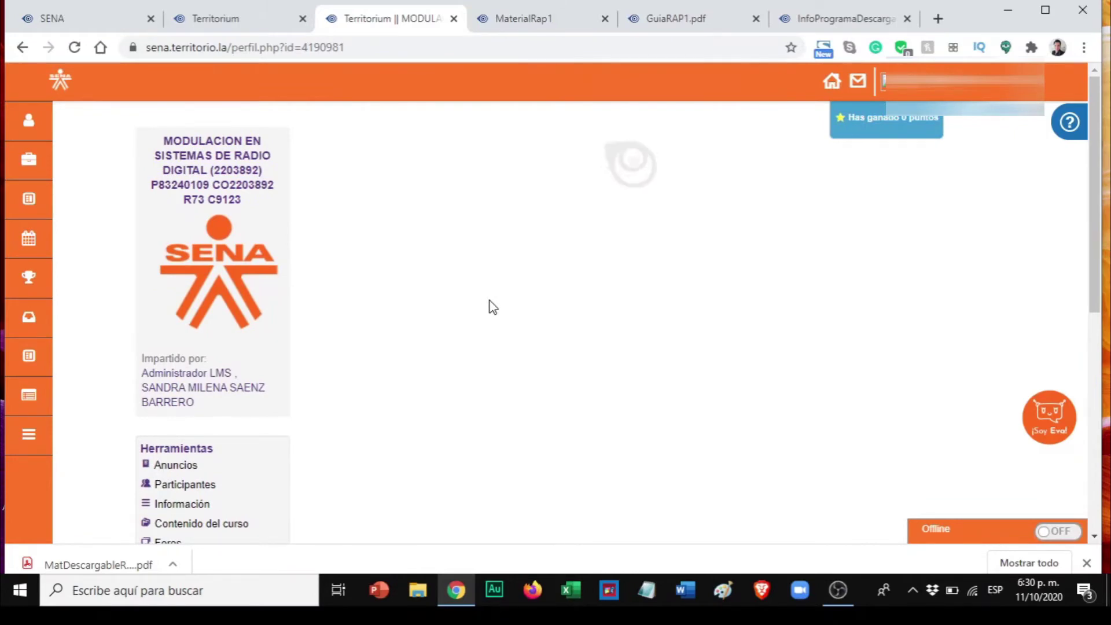
{"action": "left_click", "coordinate": [241, 25]}
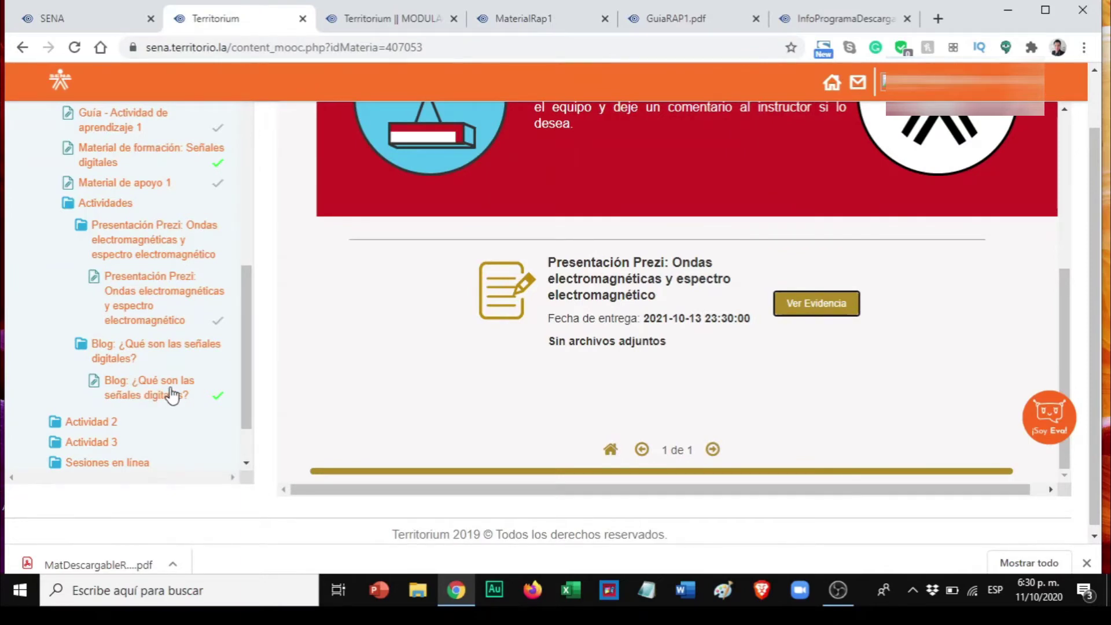
{"action": "left_click", "coordinate": [147, 354]}
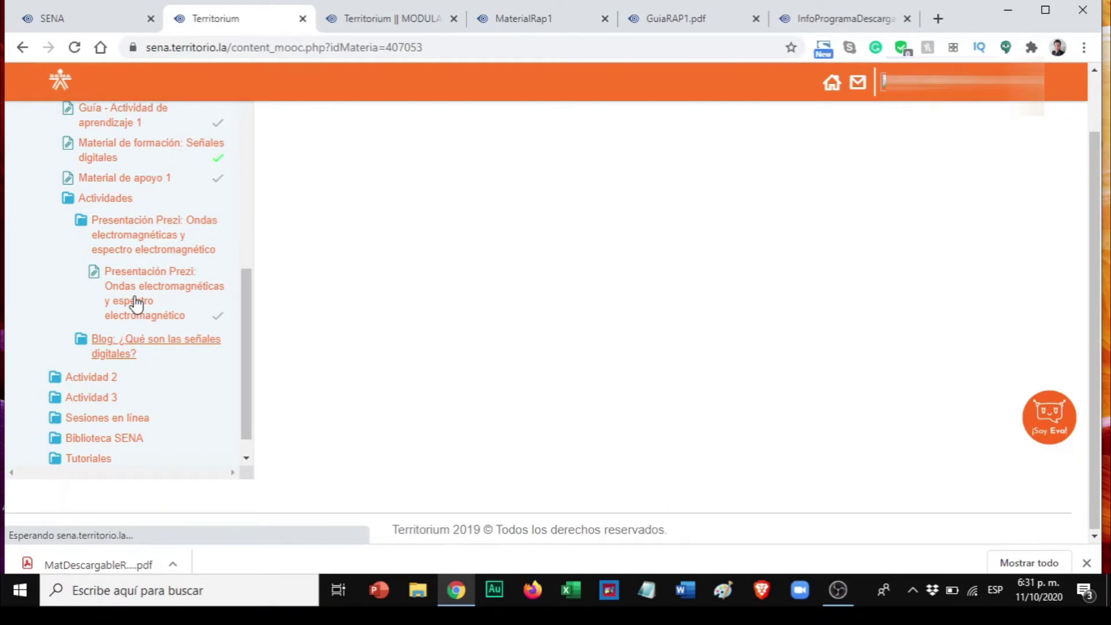
{"action": "left_click", "coordinate": [78, 50]}
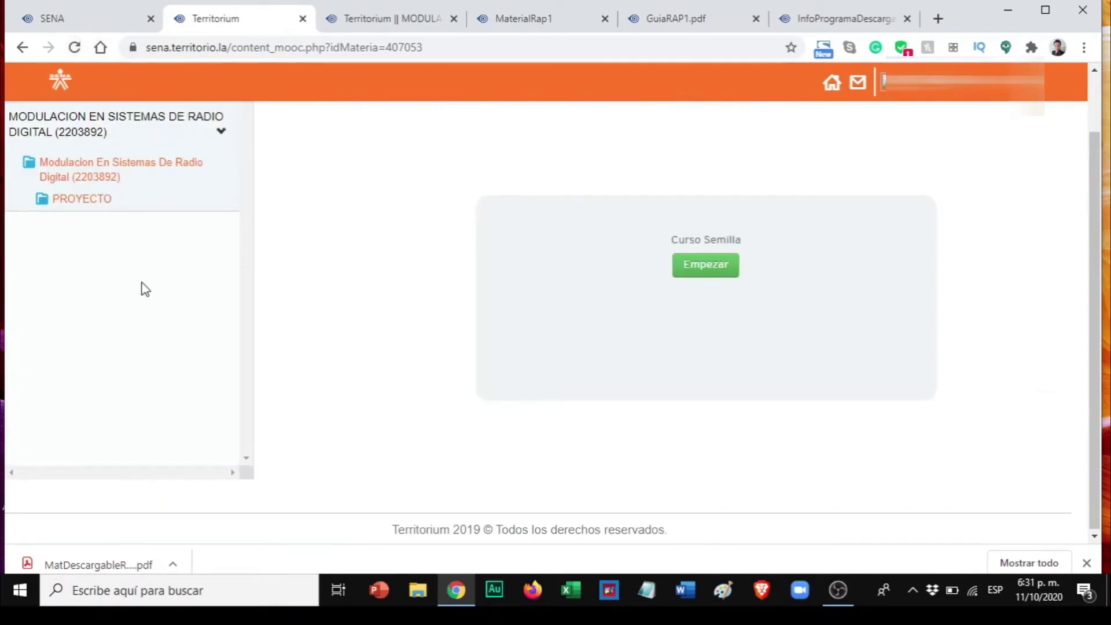
{"action": "right_click", "coordinate": [92, 200]}
{"action": "left_click", "coordinate": [81, 201]}
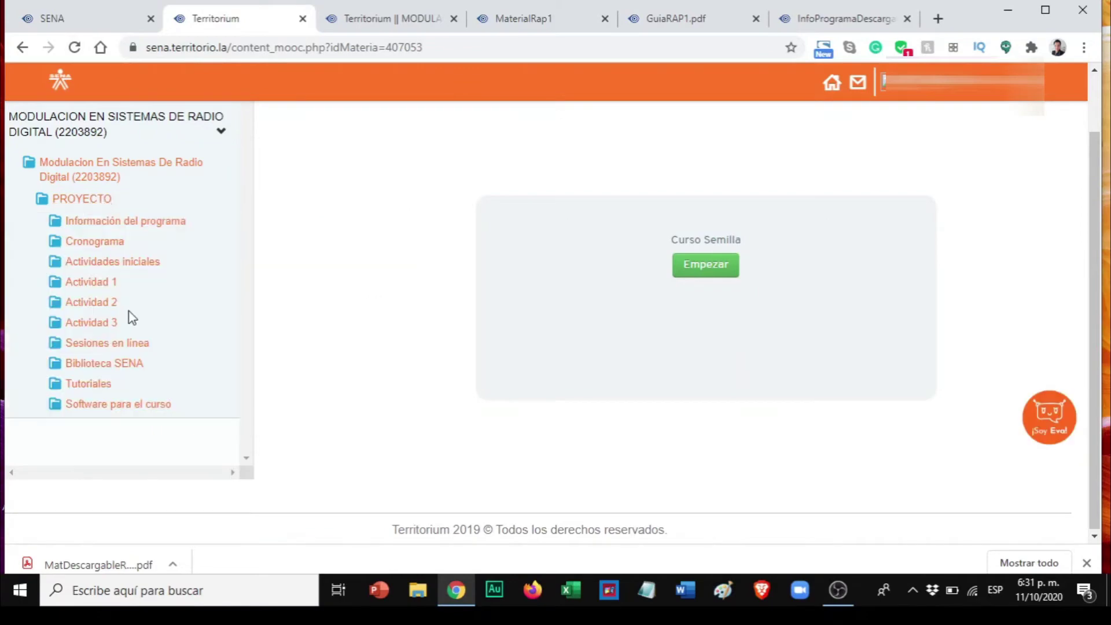
Open ¿Qué son las señales digitales? under Actividad 1 > Actividades > Blog and choose Ver Blog.
{"action": "left_click", "coordinate": [106, 283]}
{"action": "left_click", "coordinate": [118, 397]}
{"action": "scroll", "coordinate": [117, 400], "scroll_direction": "down", "scroll_amount": 1}
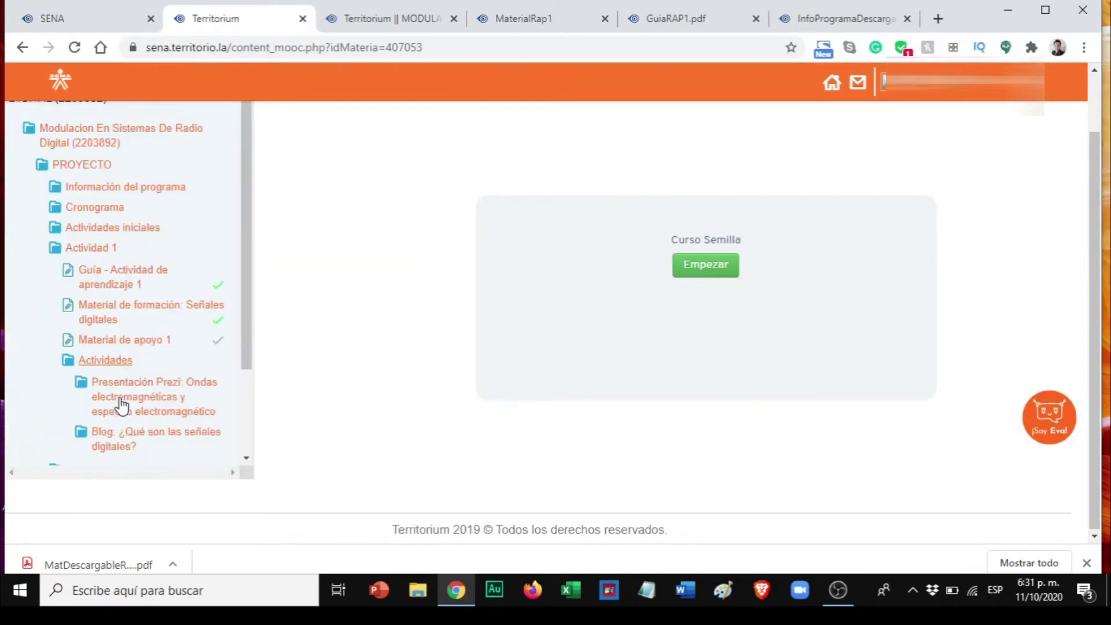
{"action": "scroll", "coordinate": [116, 376], "scroll_direction": "down", "scroll_amount": 2}
{"action": "left_click", "coordinate": [113, 354]}
{"action": "left_click", "coordinate": [154, 395]}
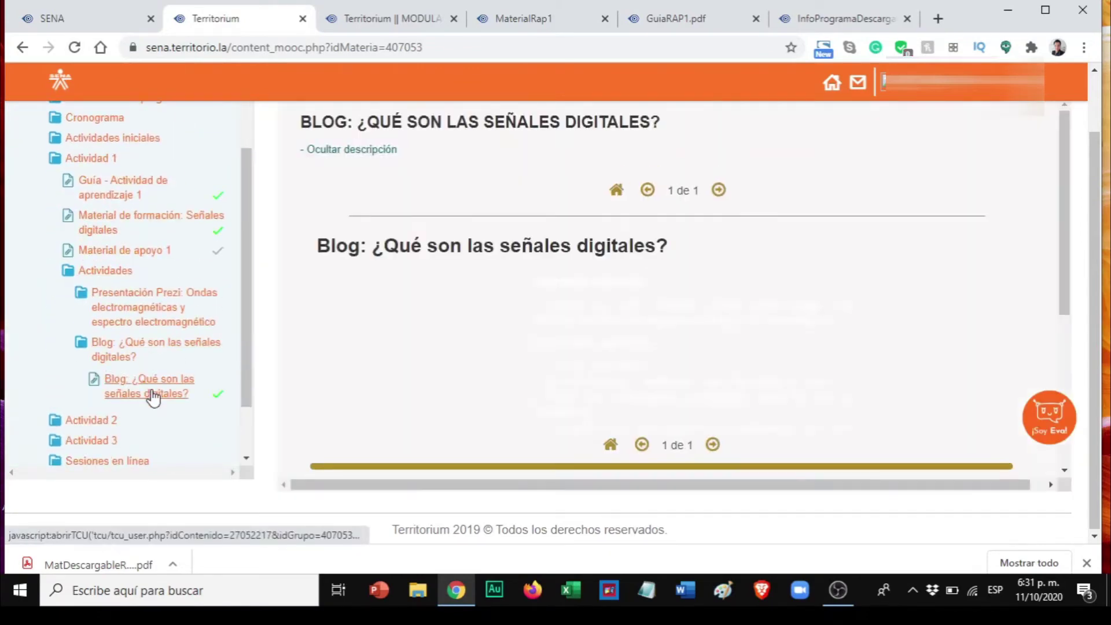
{"action": "scroll", "coordinate": [700, 342], "scroll_direction": "down", "scroll_amount": 1}
{"action": "scroll", "coordinate": [700, 342], "scroll_direction": "down", "scroll_amount": 3}
{"action": "scroll", "coordinate": [700, 344], "scroll_direction": "down", "scroll_amount": 2}
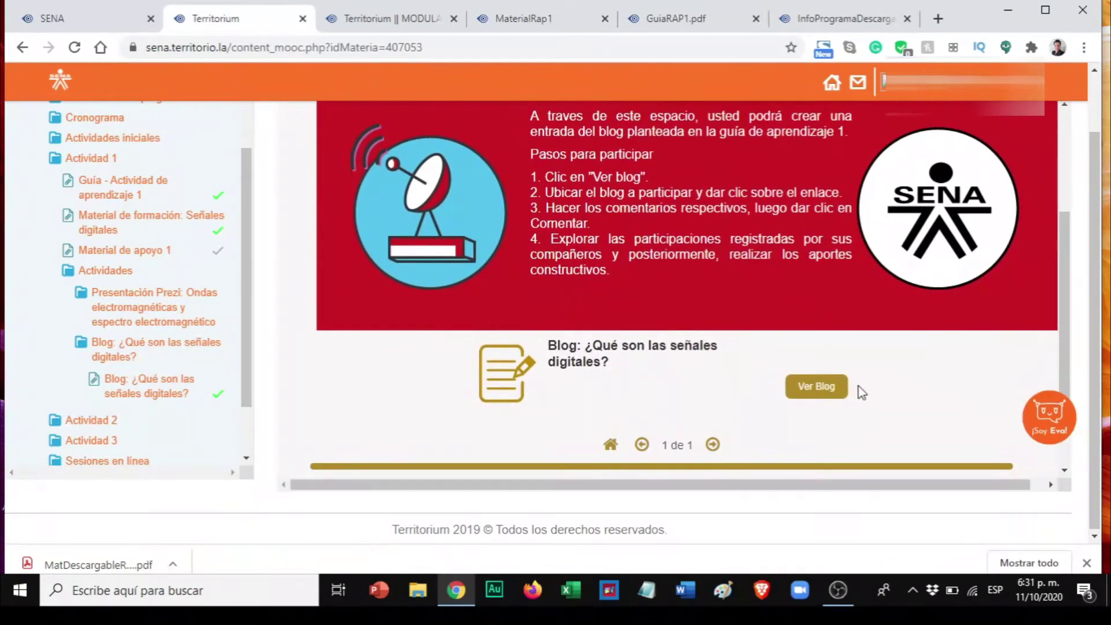
{"action": "left_click", "coordinate": [816, 391]}
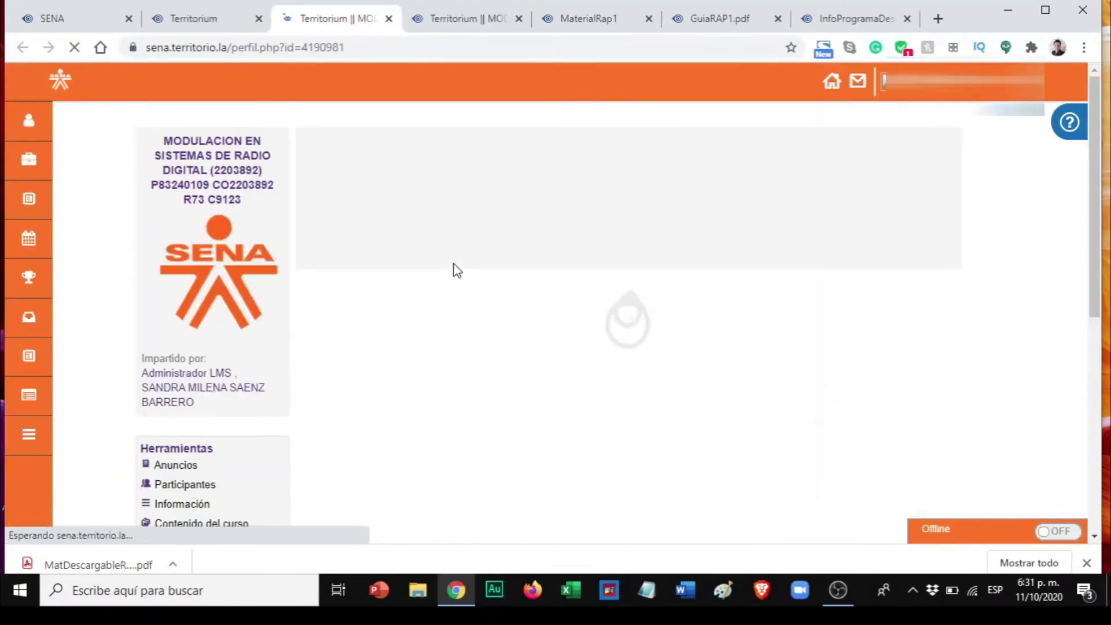
From the course blogs list, copy the blog's share link and open ¿ Que son las señales digitales?
{"action": "scroll", "coordinate": [801, 404], "scroll_direction": "down", "scroll_amount": 5}
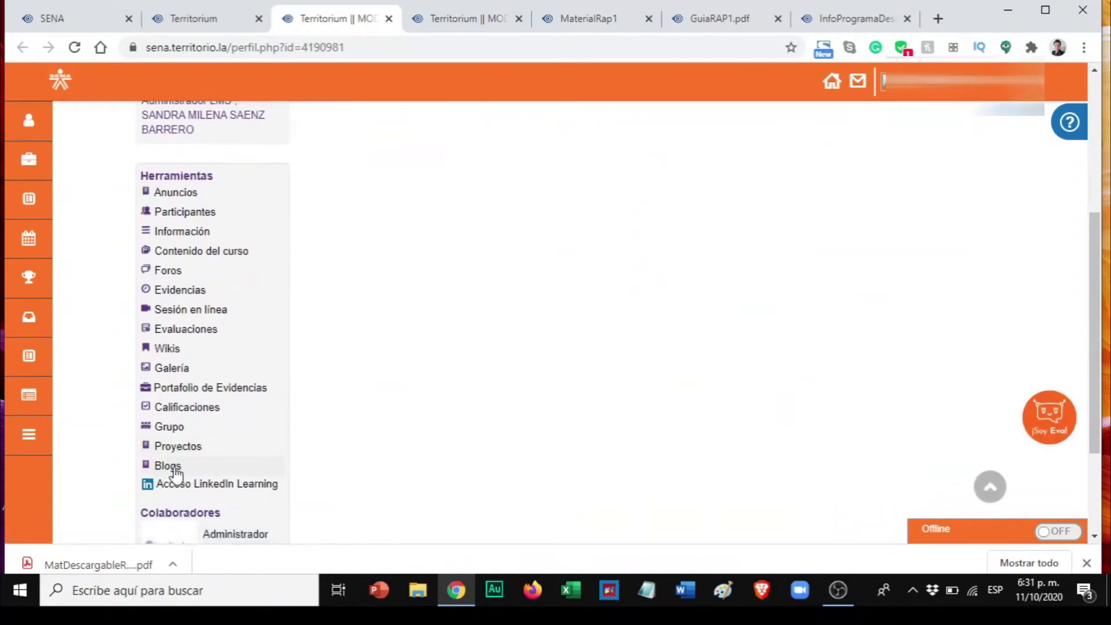
{"action": "left_click", "coordinate": [168, 465]}
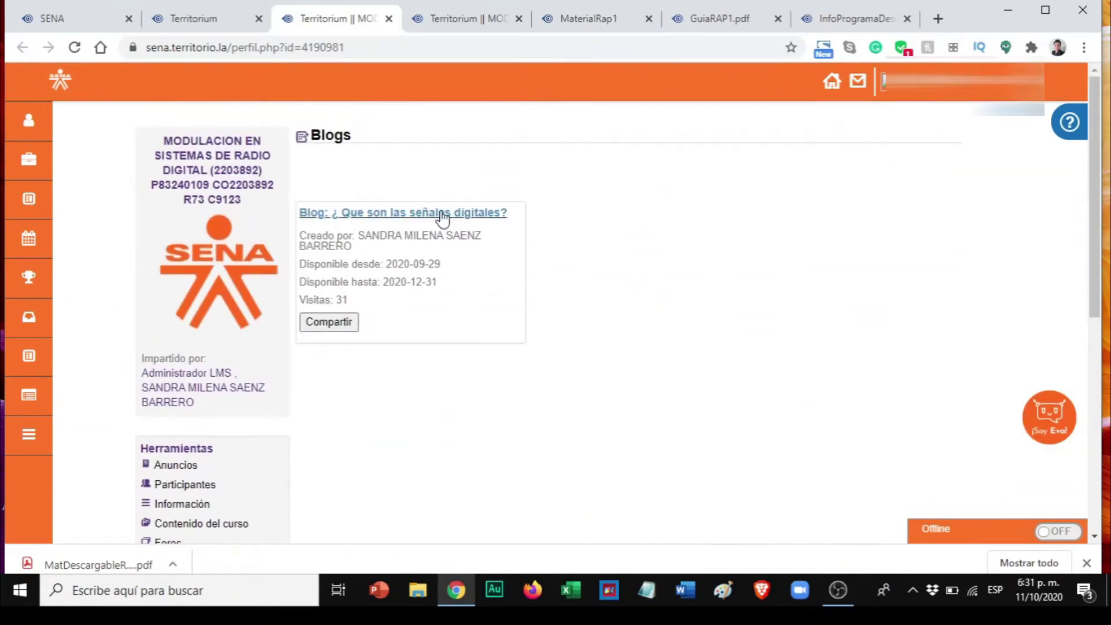
{"action": "left_click", "coordinate": [338, 328]}
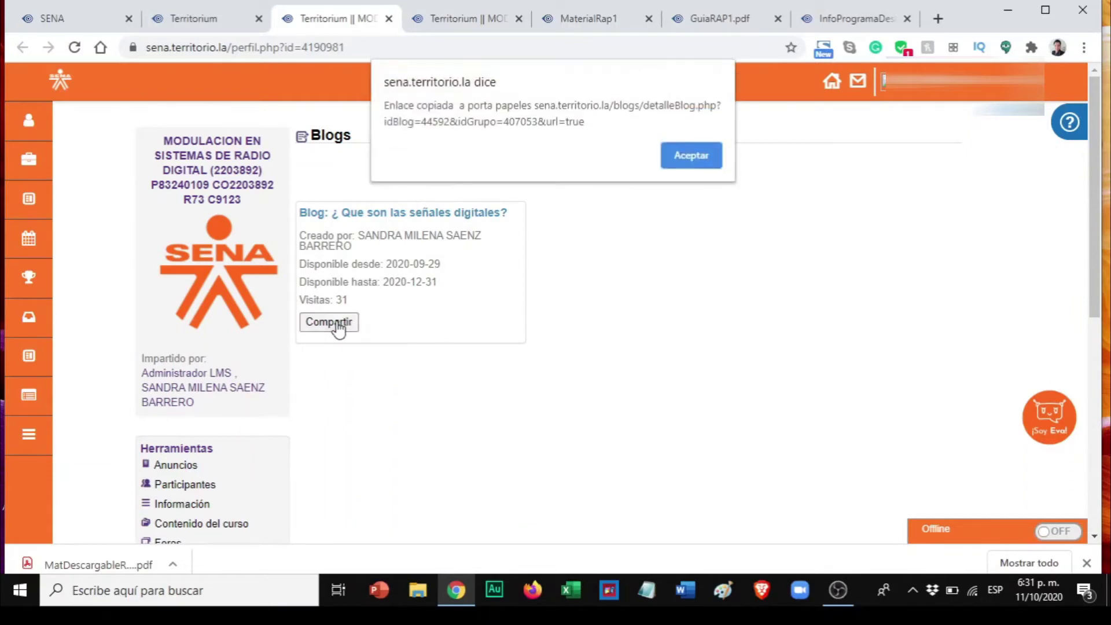
{"action": "left_click", "coordinate": [688, 156]}
{"action": "left_click", "coordinate": [470, 214]}
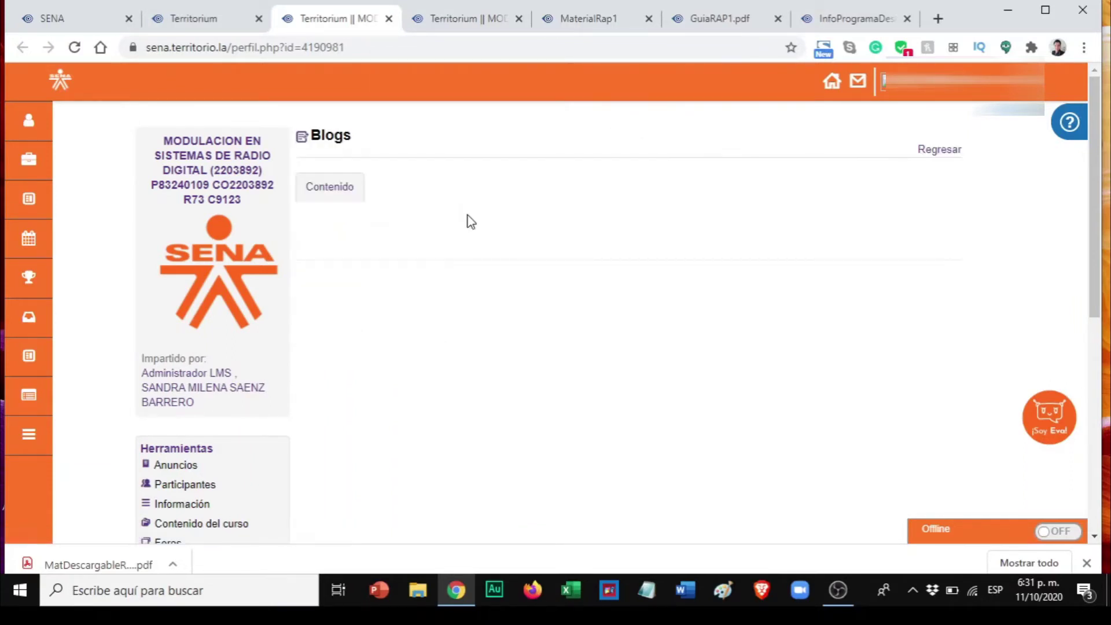
Scroll through the blog post and start writing a comment.
{"action": "scroll", "coordinate": [578, 254], "scroll_direction": "down", "scroll_amount": 3}
{"action": "scroll", "coordinate": [603, 263], "scroll_direction": "down", "scroll_amount": 2}
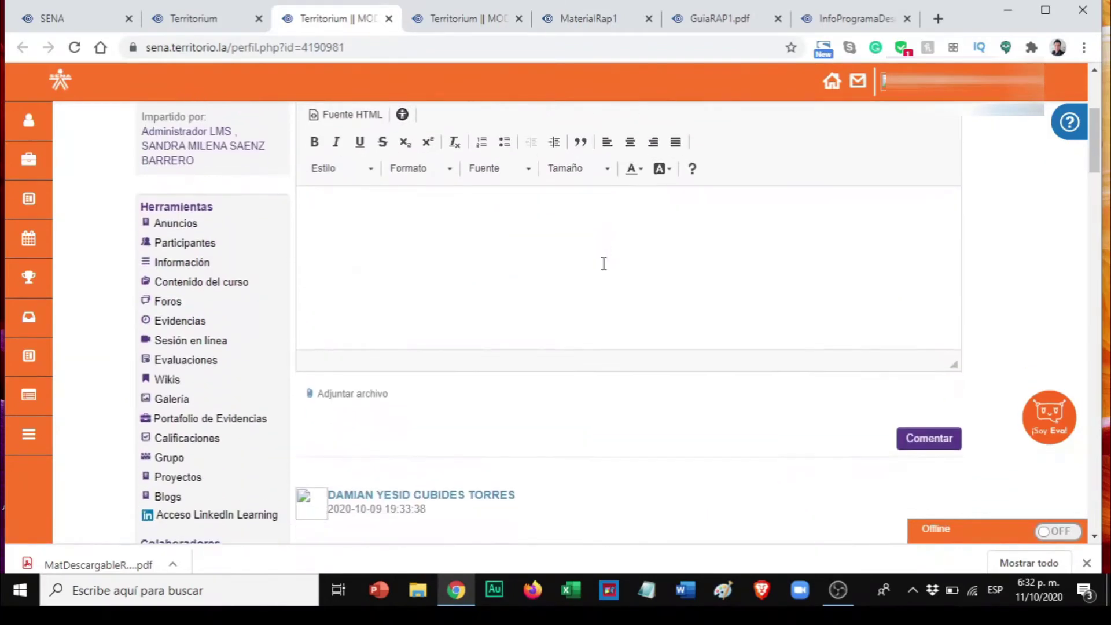
{"action": "scroll", "coordinate": [603, 264], "scroll_direction": "down", "scroll_amount": 3}
{"action": "scroll", "coordinate": [603, 263], "scroll_direction": "down", "scroll_amount": 3}
{"action": "scroll", "coordinate": [603, 263], "scroll_direction": "up", "scroll_amount": 4}
{"action": "scroll", "coordinate": [603, 263], "scroll_direction": "up", "scroll_amount": 2}
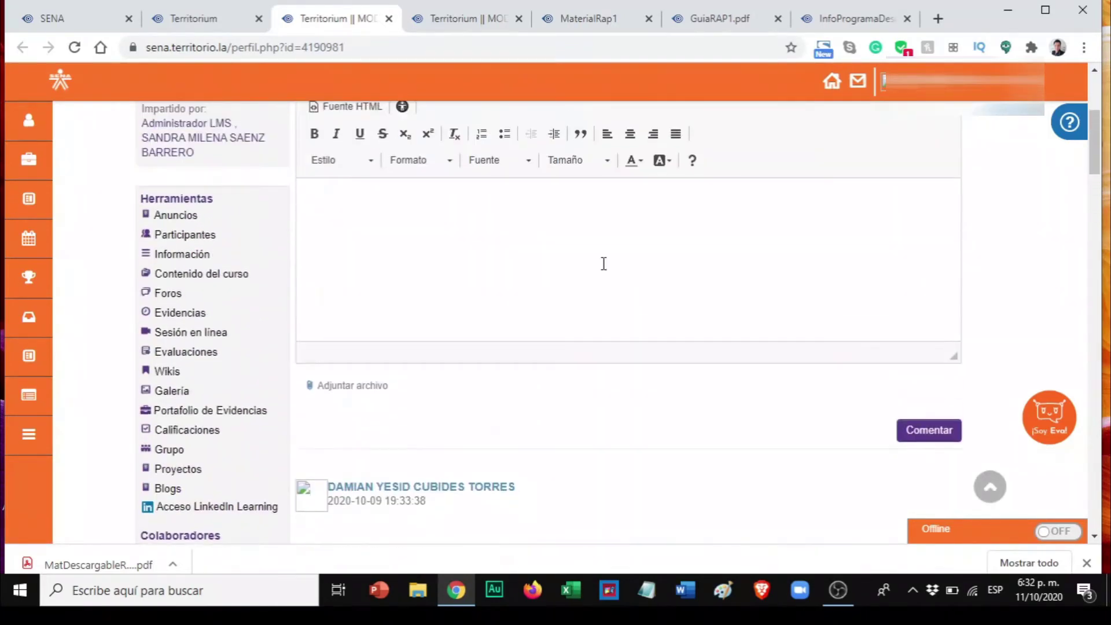
{"action": "scroll", "coordinate": [603, 264], "scroll_direction": "up", "scroll_amount": 2}
{"action": "left_click", "coordinate": [397, 328]}
{"action": "type", "text": "hdnxnxgnxgj"}
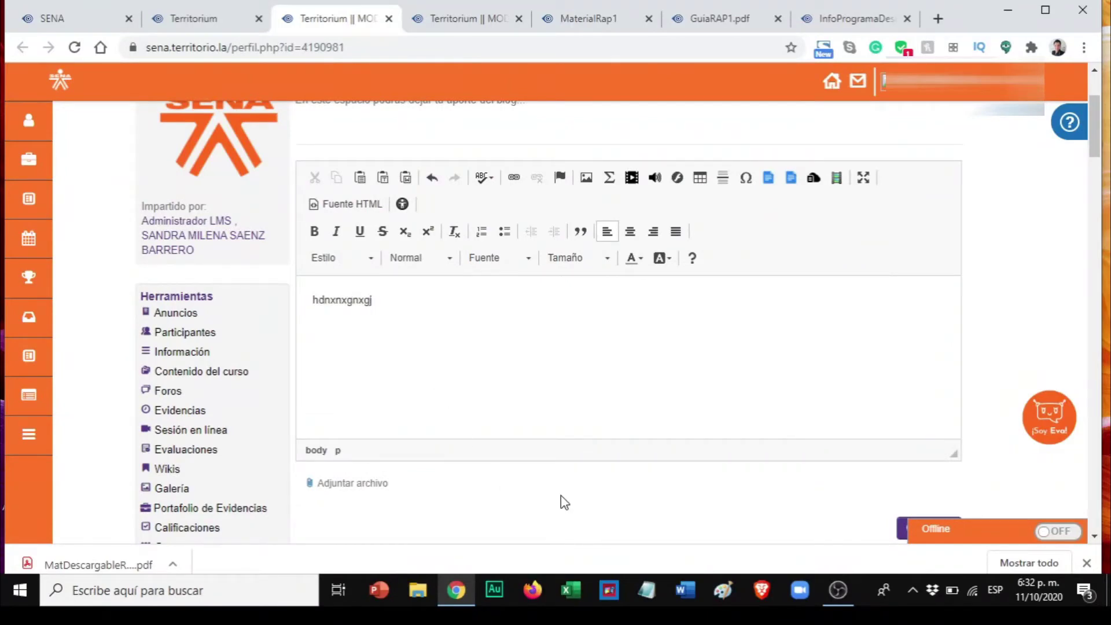
Review the blog comments, then return to the course content tab.
{"action": "scroll", "coordinate": [560, 497], "scroll_direction": "down", "scroll_amount": 1}
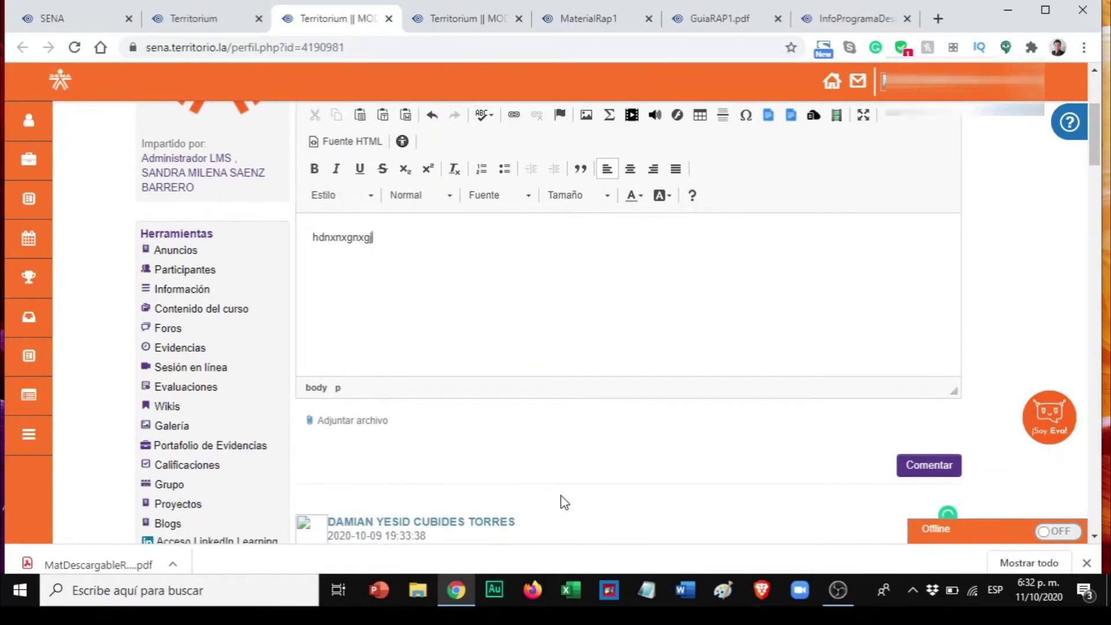
{"action": "scroll", "coordinate": [560, 497], "scroll_direction": "down", "scroll_amount": 1}
{"action": "scroll", "coordinate": [560, 496], "scroll_direction": "down", "scroll_amount": 2}
{"action": "scroll", "coordinate": [561, 495], "scroll_direction": "down", "scroll_amount": 2}
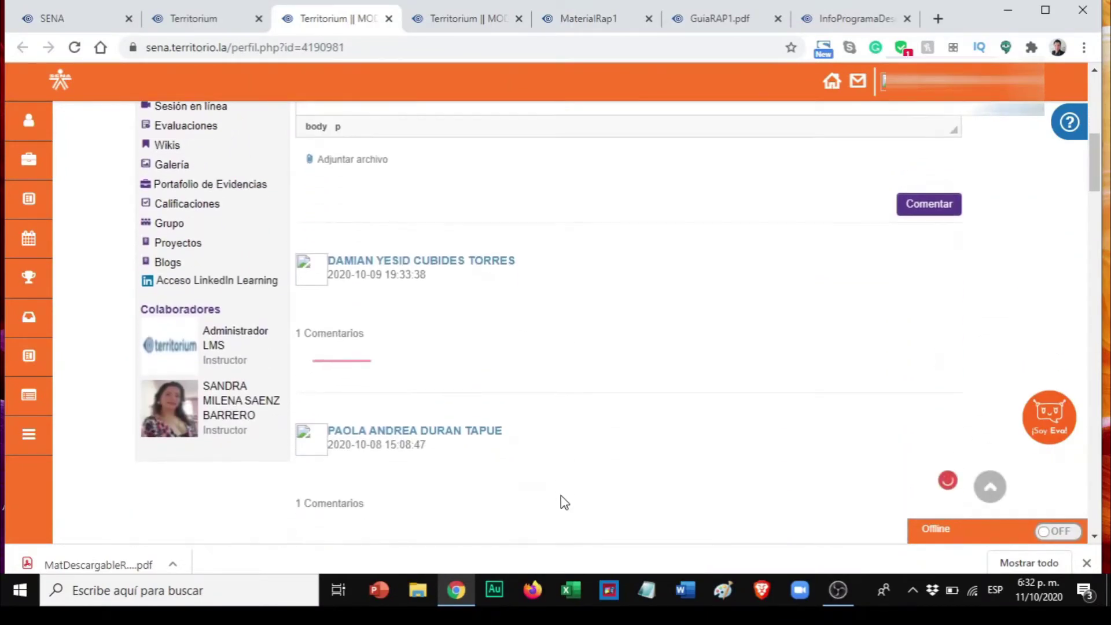
{"action": "scroll", "coordinate": [560, 495], "scroll_direction": "down", "scroll_amount": 3}
{"action": "scroll", "coordinate": [560, 496], "scroll_direction": "up", "scroll_amount": 1}
{"action": "scroll", "coordinate": [560, 495], "scroll_direction": "up", "scroll_amount": 4}
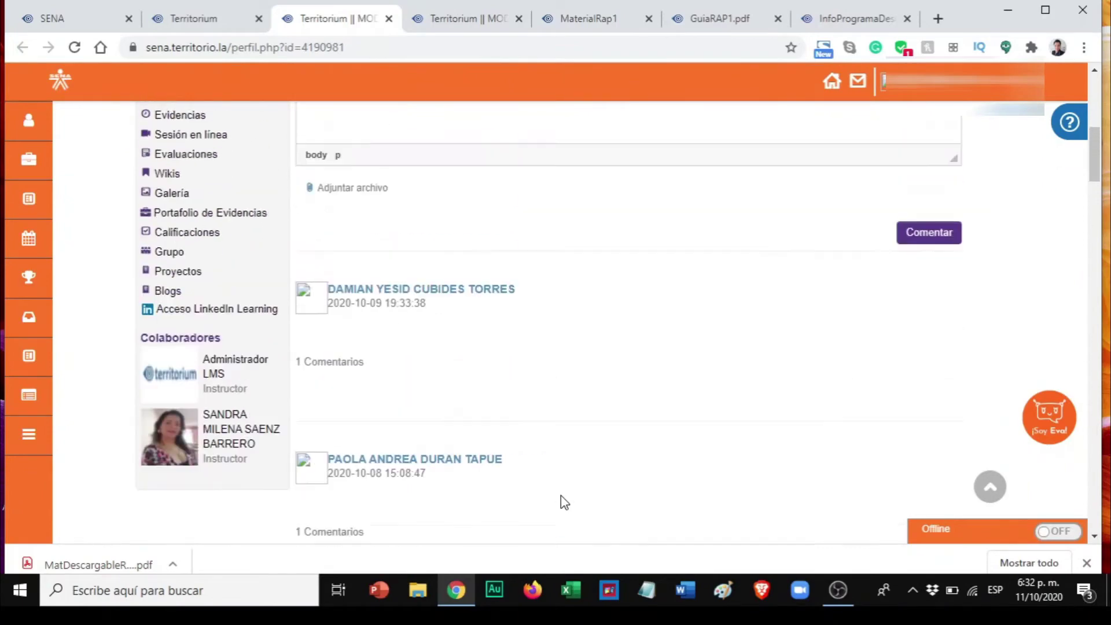
{"action": "scroll", "coordinate": [560, 495], "scroll_direction": "down", "scroll_amount": 3}
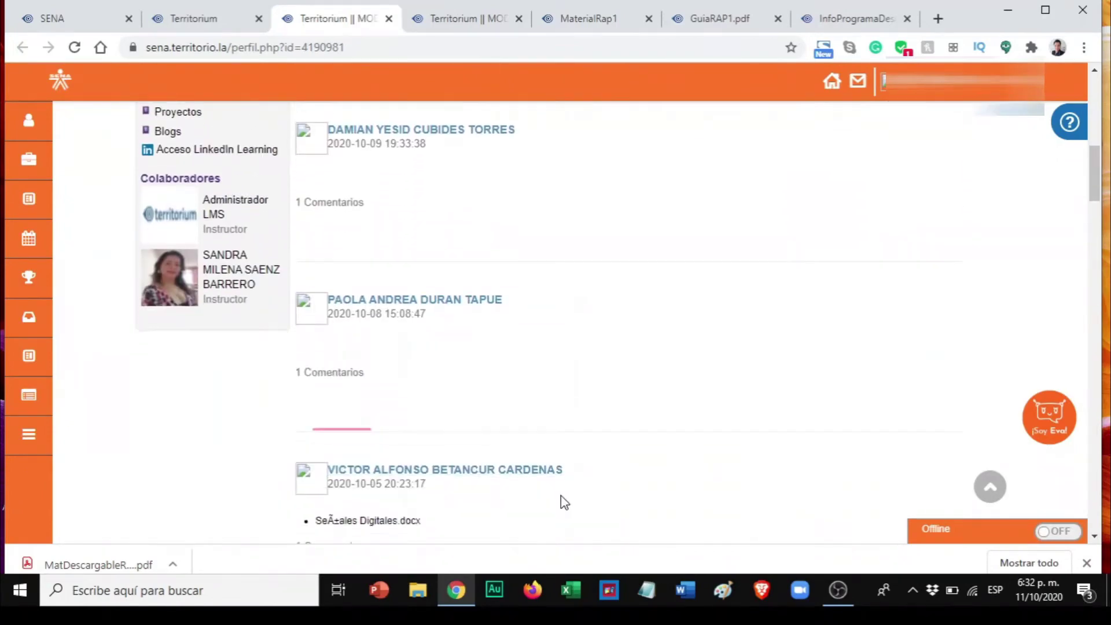
{"action": "scroll", "coordinate": [560, 495], "scroll_direction": "down", "scroll_amount": 3}
{"action": "scroll", "coordinate": [560, 495], "scroll_direction": "up", "scroll_amount": 6}
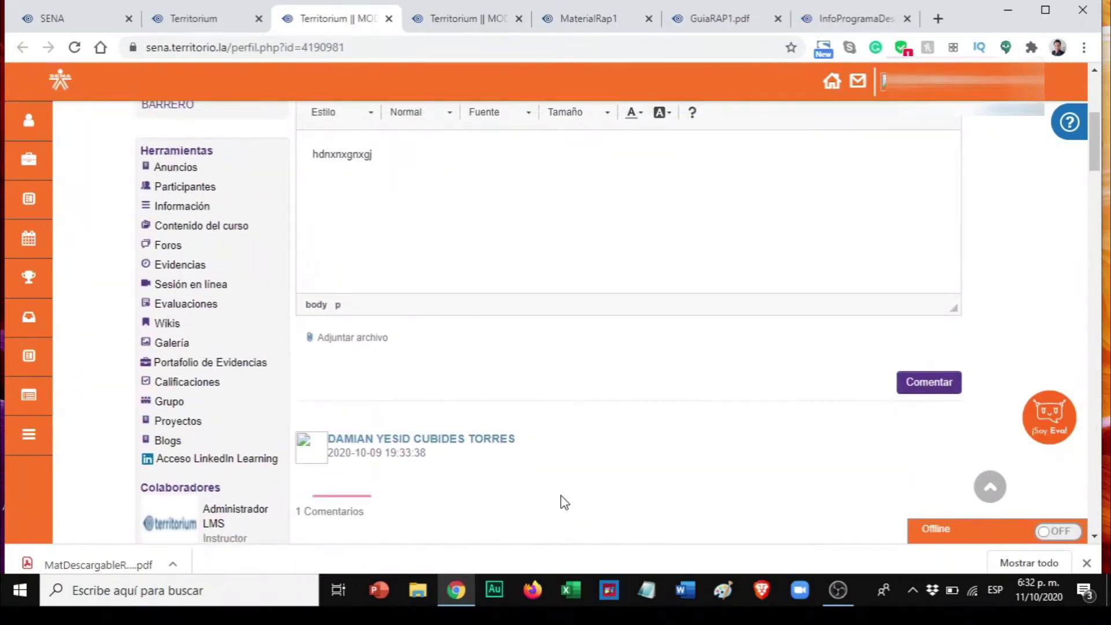
{"action": "left_click", "coordinate": [198, 22]}
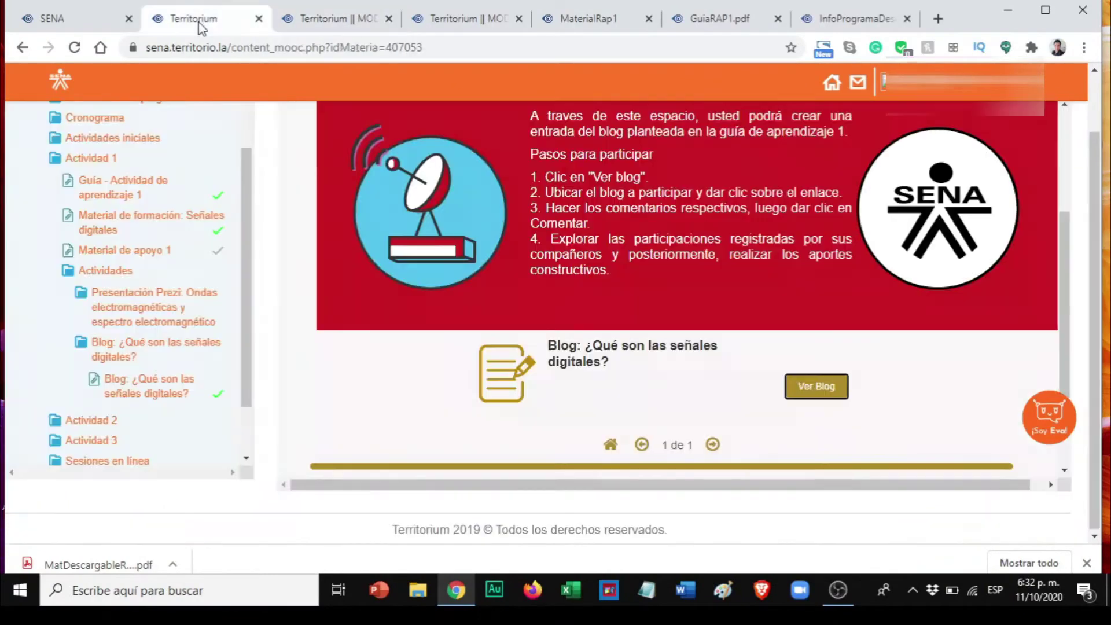
Collapse Actividad 1 and open the Actividad 2 training material page.
{"action": "scroll", "coordinate": [93, 271], "scroll_direction": "up", "scroll_amount": 3}
{"action": "left_click", "coordinate": [105, 282]}
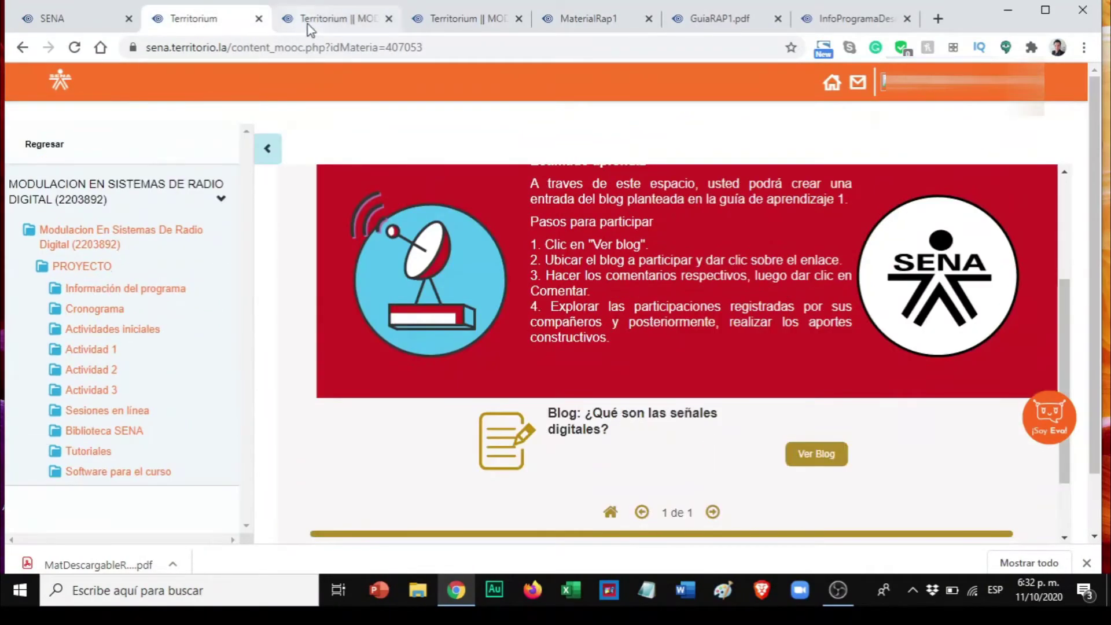
{"action": "left_click", "coordinate": [308, 24]}
{"action": "left_click", "coordinate": [191, 21]}
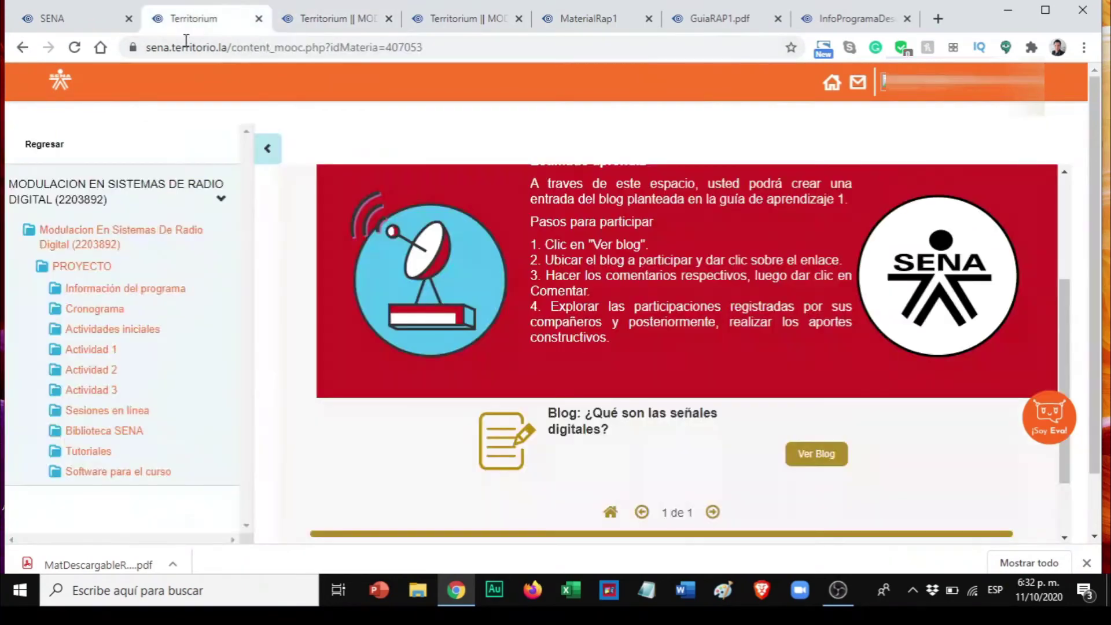
{"action": "left_click", "coordinate": [106, 373]}
{"action": "scroll", "coordinate": [109, 370], "scroll_direction": "down", "scroll_amount": 1}
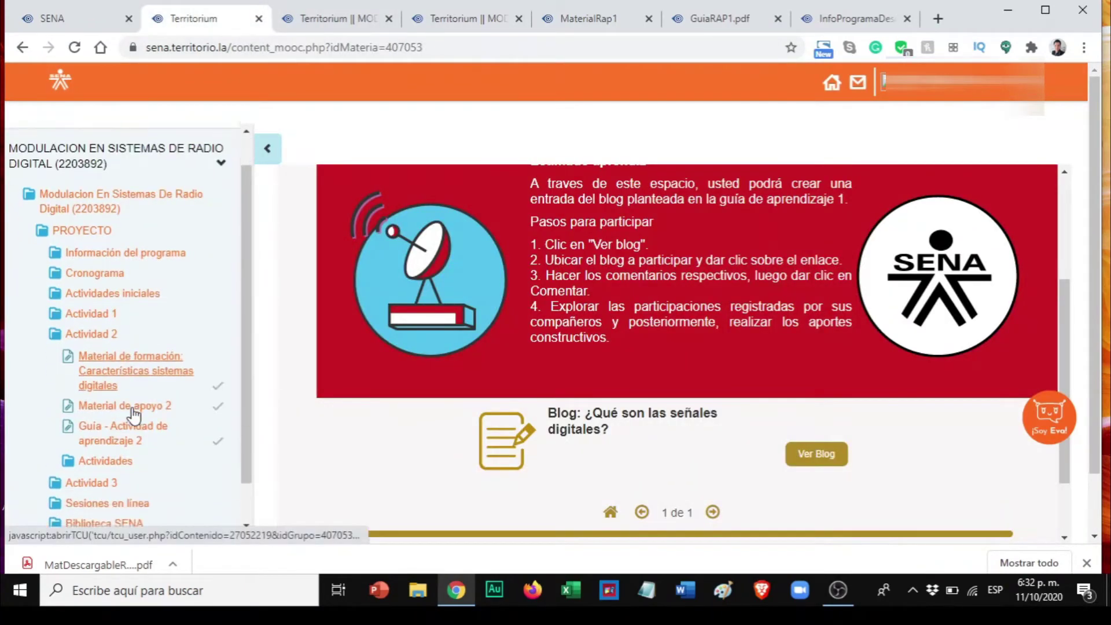
{"action": "left_click", "coordinate": [109, 359]}
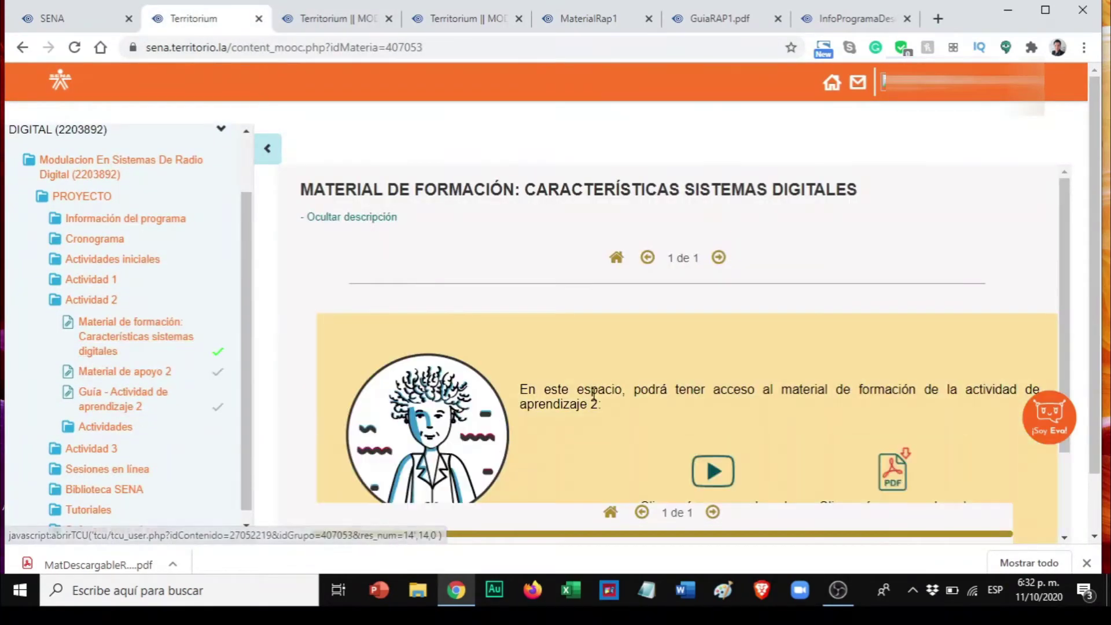
Open Ensayo: Técnicas de modulación FSK, ASK y PSK and launch its Ver Evidencia page.
{"action": "scroll", "coordinate": [596, 401], "scroll_direction": "down", "scroll_amount": 2}
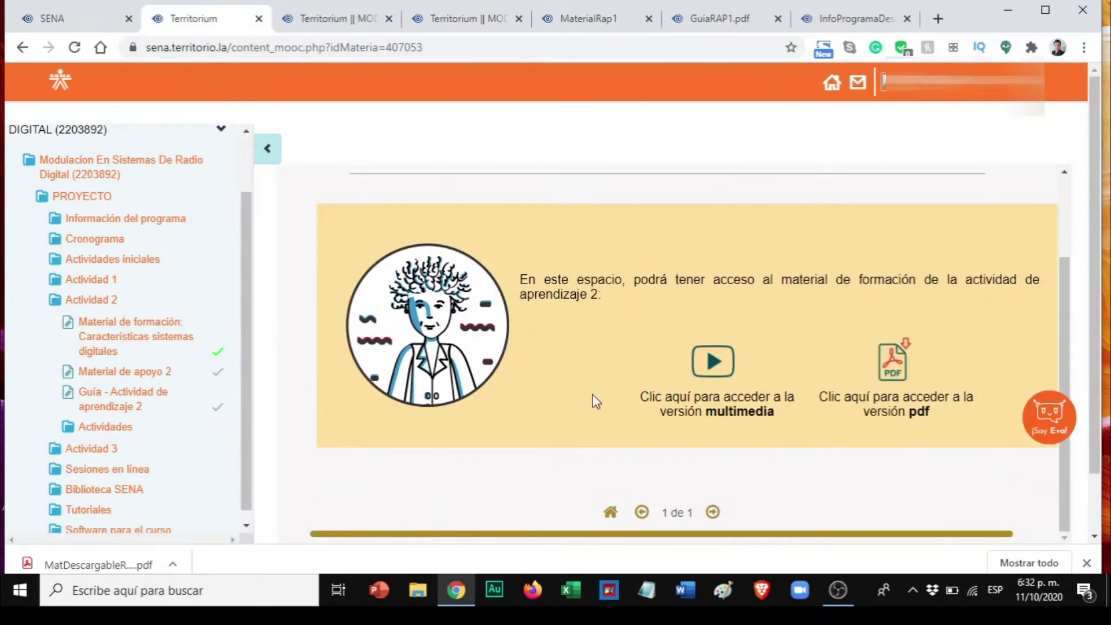
{"action": "left_click", "coordinate": [106, 428]}
{"action": "scroll", "coordinate": [107, 428], "scroll_direction": "down", "scroll_amount": 2}
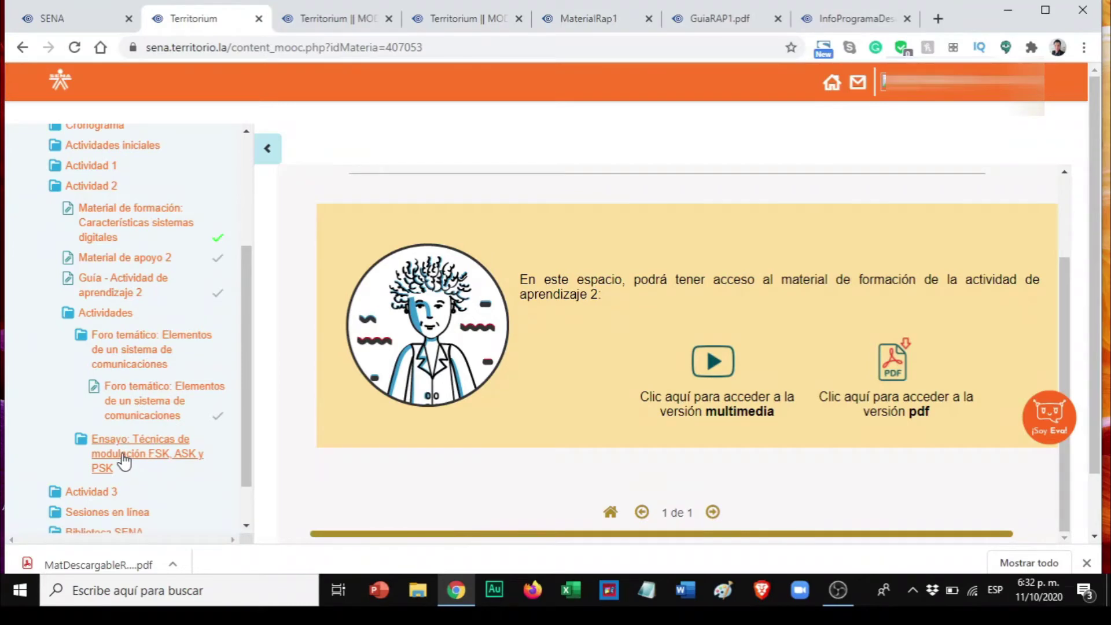
{"action": "left_click", "coordinate": [121, 462]}
{"action": "scroll", "coordinate": [119, 460], "scroll_direction": "down", "scroll_amount": 2}
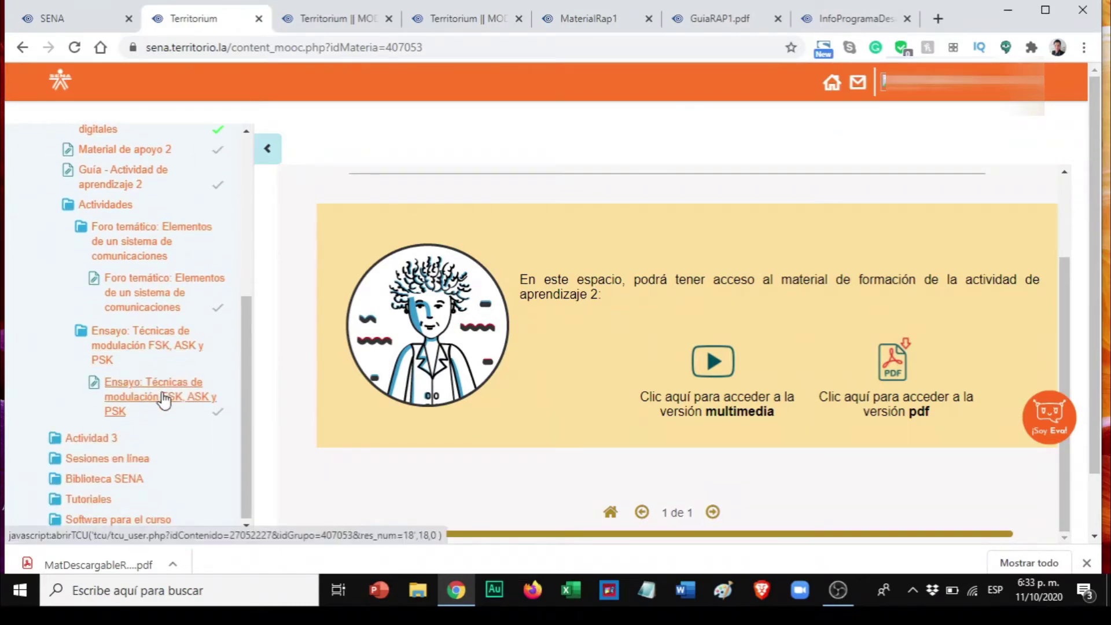
{"action": "left_click", "coordinate": [165, 399]}
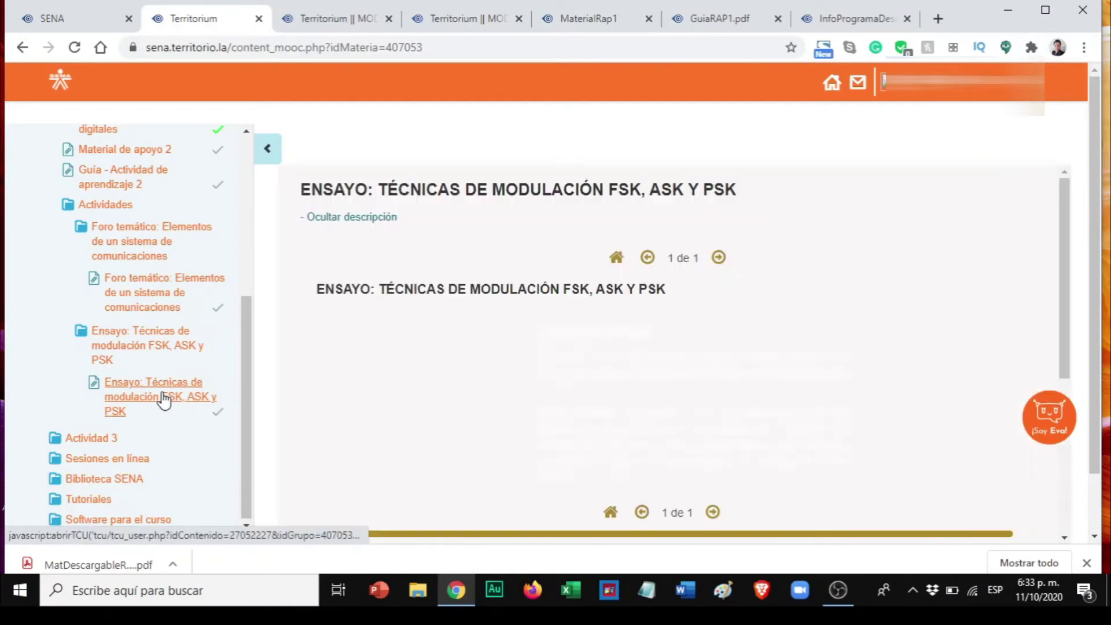
{"action": "scroll", "coordinate": [498, 356], "scroll_direction": "down", "scroll_amount": 2}
{"action": "scroll", "coordinate": [498, 356], "scroll_direction": "down", "scroll_amount": 2}
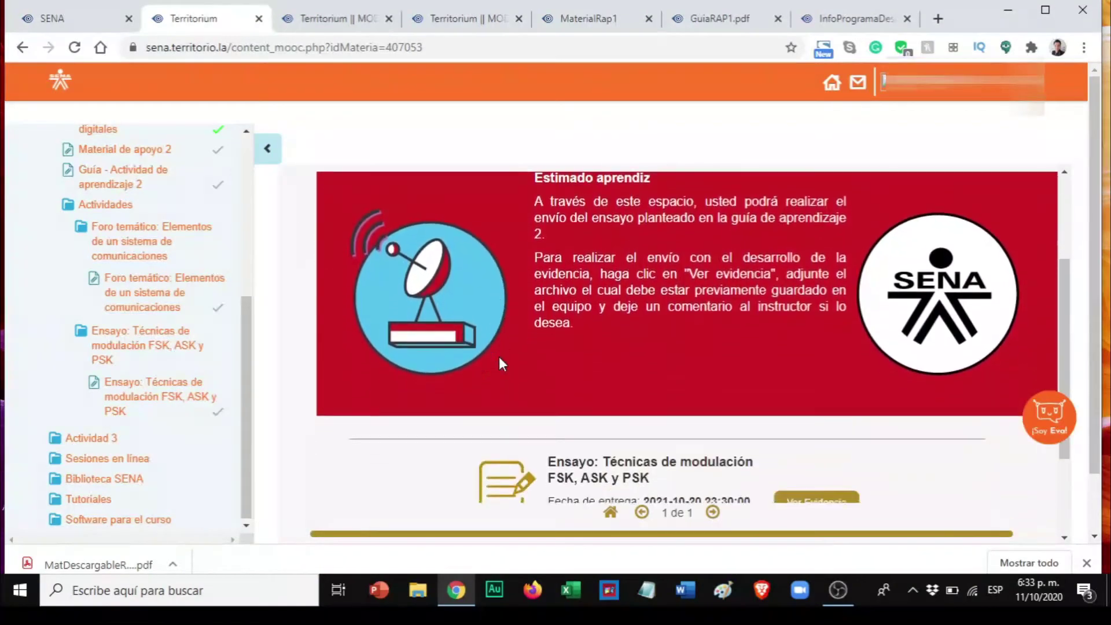
{"action": "left_click", "coordinate": [819, 409]}
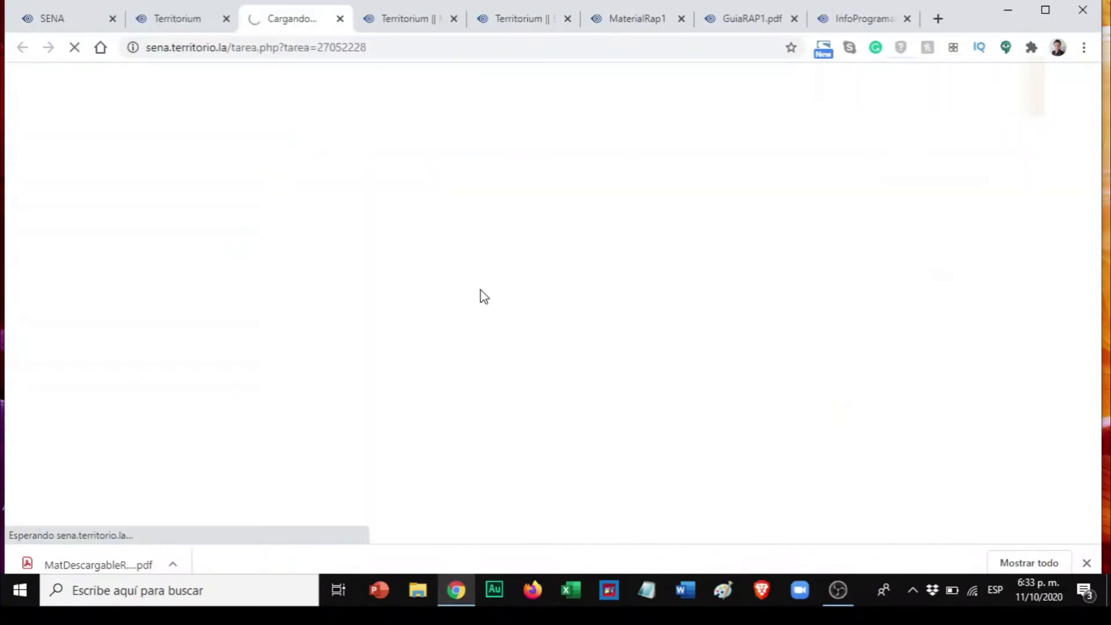
Write 'Hola profe, aqu' in the essay response and attach 72 casallas.pdf.
{"action": "scroll", "coordinate": [544, 370], "scroll_direction": "down", "scroll_amount": 4}
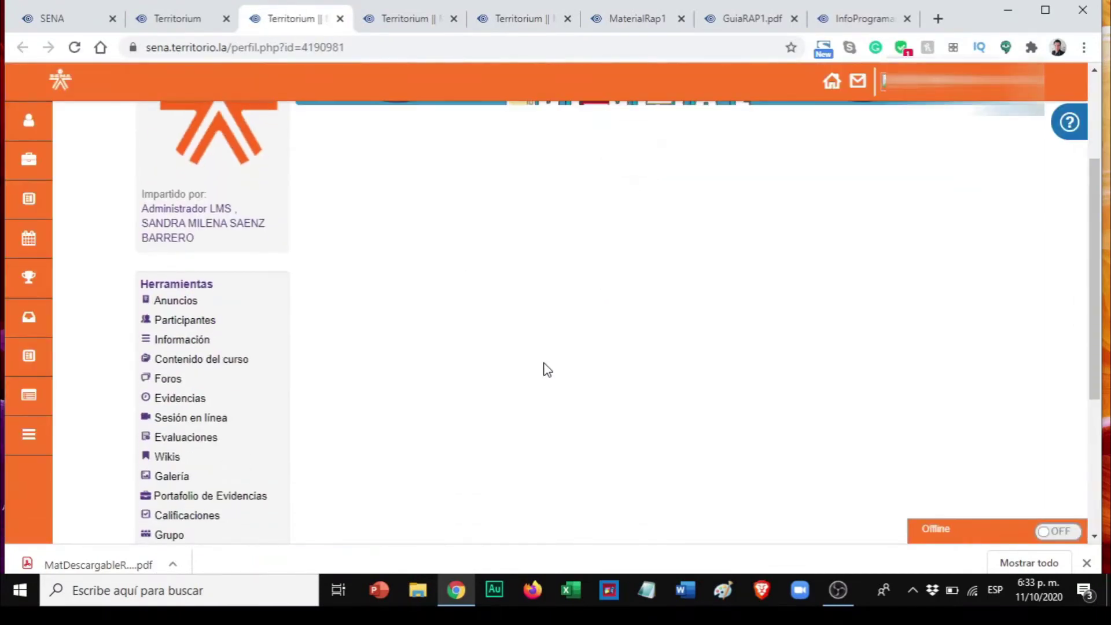
{"action": "scroll", "coordinate": [547, 369], "scroll_direction": "up", "scroll_amount": 2}
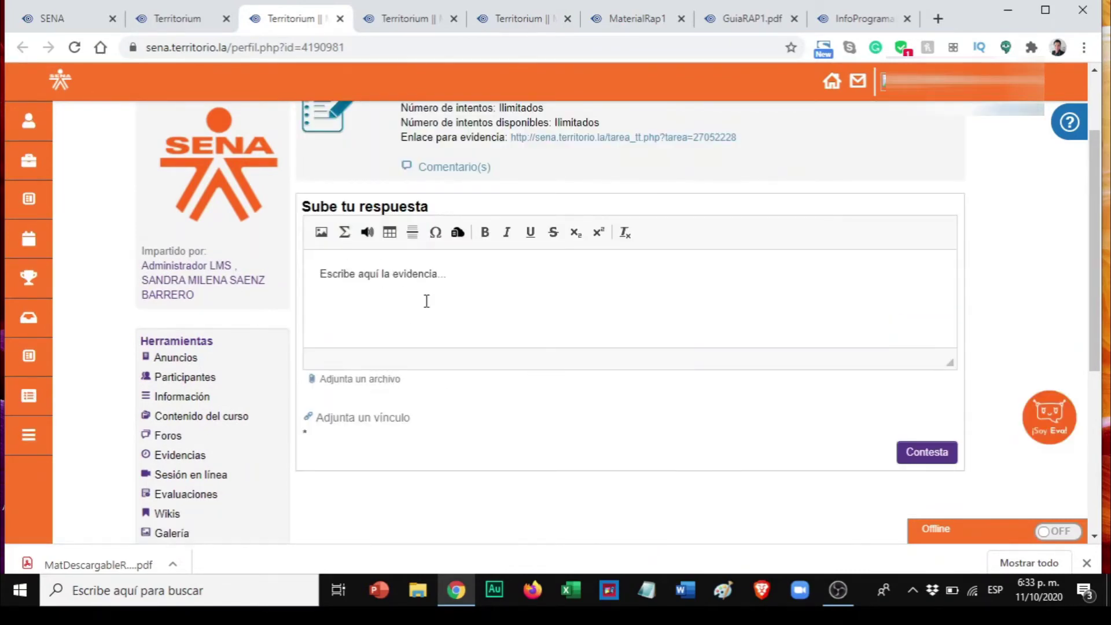
{"action": "left_click", "coordinate": [484, 274]}
{"action": "key", "text": "ctrl+a"}
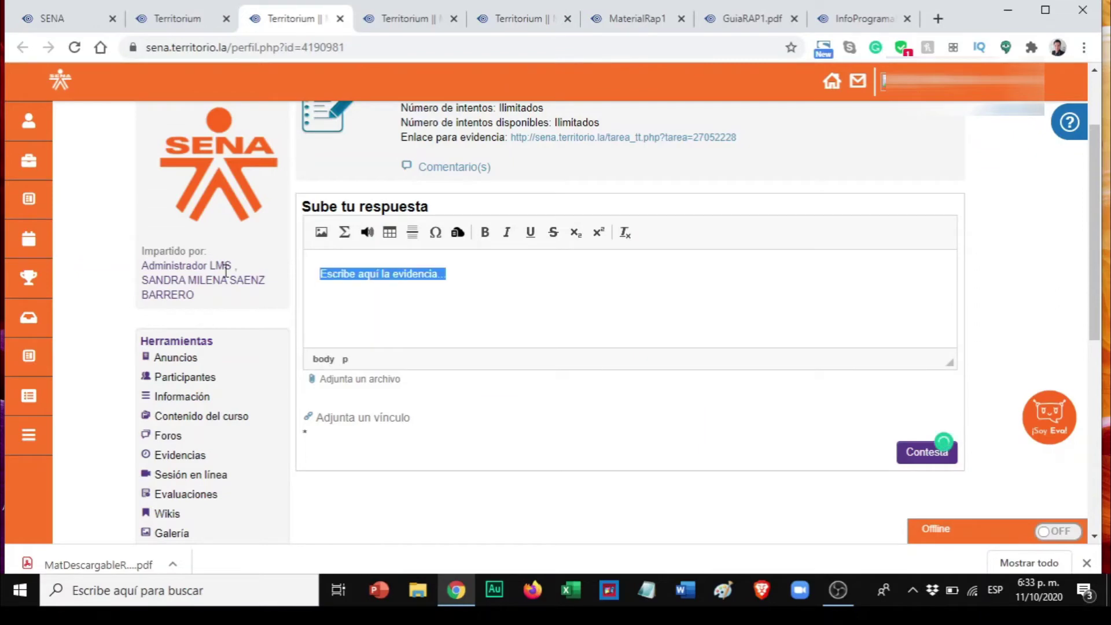
{"action": "type", "text": "Hola profe, aquí va"}
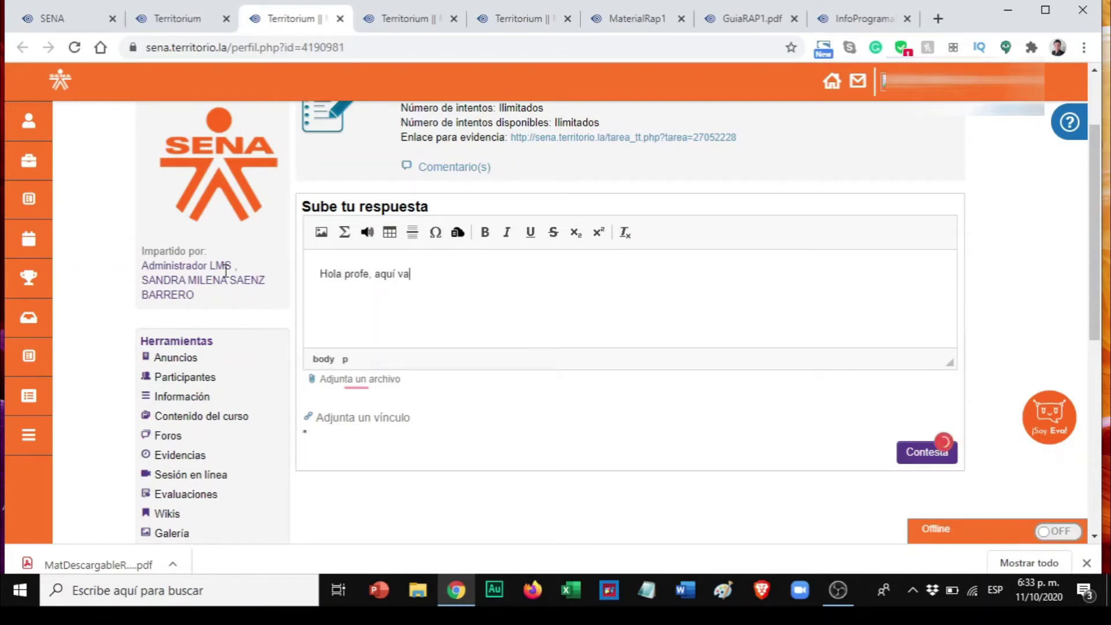
{"action": "left_click", "coordinate": [358, 379]}
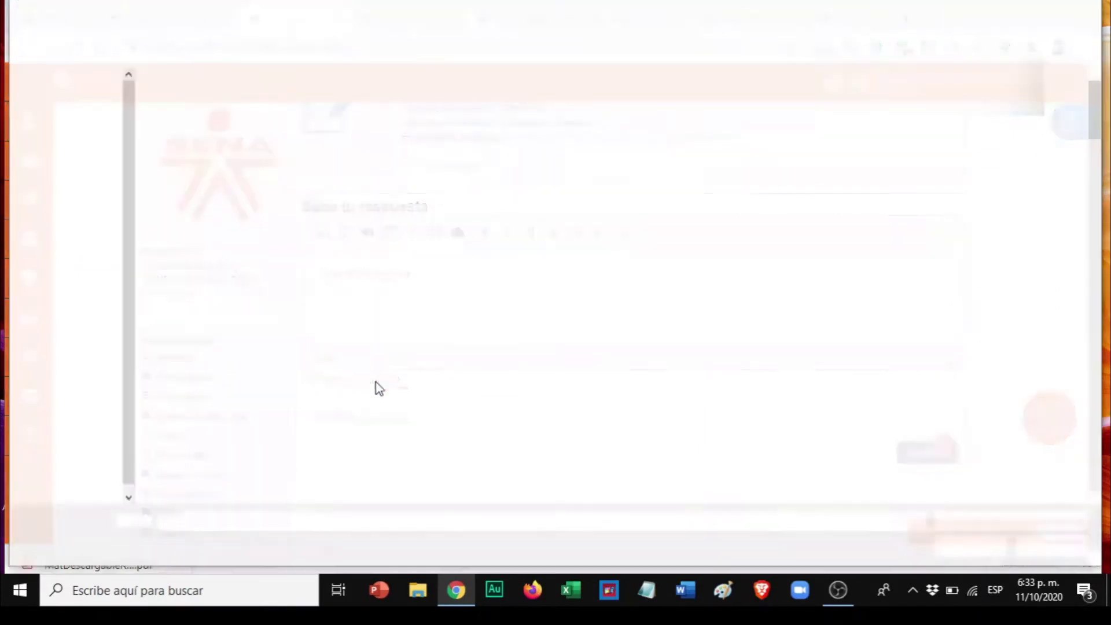
{"action": "double_click", "coordinate": [656, 250]}
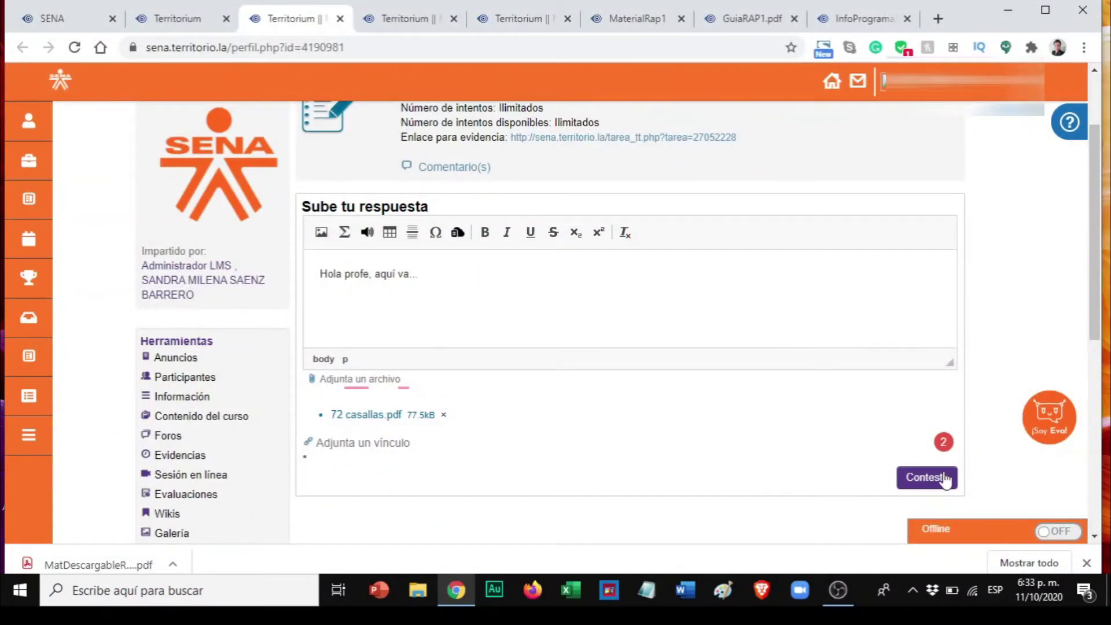
{"action": "left_click", "coordinate": [181, 22]}
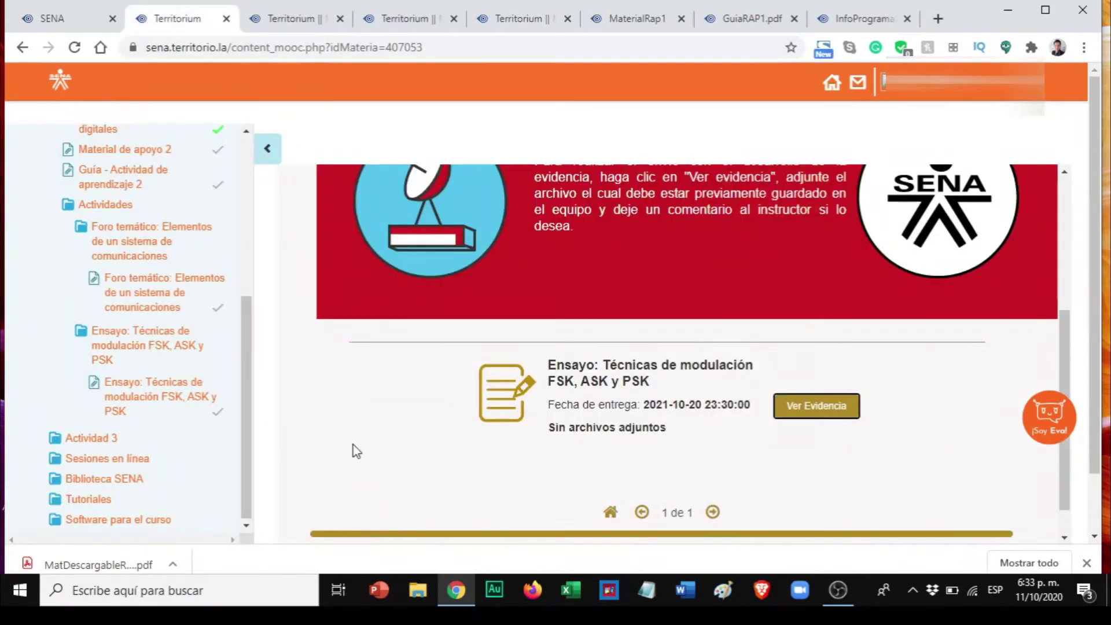
Open Conferencia WEB unidad 1 under Actividad 3 > Sesiones en línea and its Meet link in a new tab.
{"action": "left_click", "coordinate": [135, 444]}
{"action": "scroll", "coordinate": [115, 440], "scroll_direction": "down", "scroll_amount": 2}
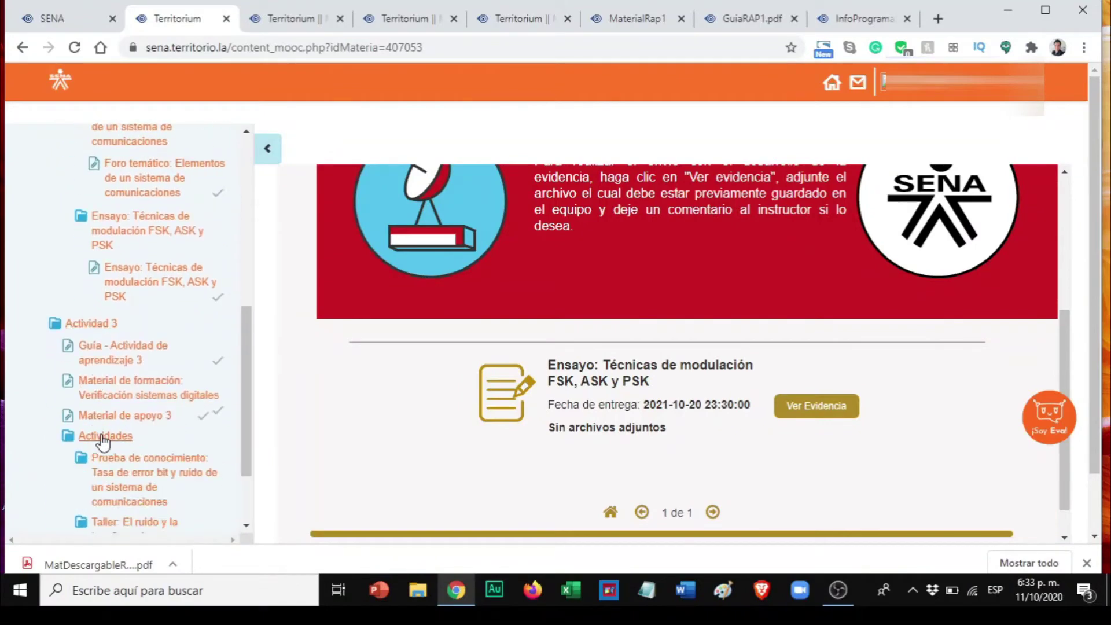
{"action": "scroll", "coordinate": [238, 429], "scroll_direction": "down", "scroll_amount": 2}
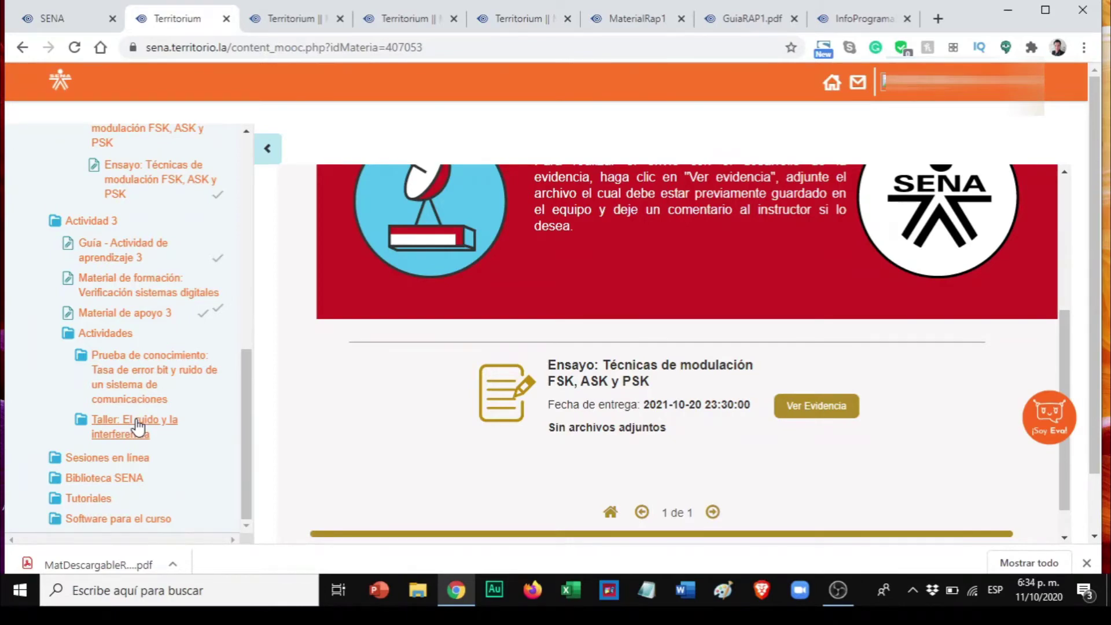
{"action": "left_click", "coordinate": [104, 457]}
{"action": "scroll", "coordinate": [129, 457], "scroll_direction": "down", "scroll_amount": 1}
{"action": "left_click", "coordinate": [159, 428]}
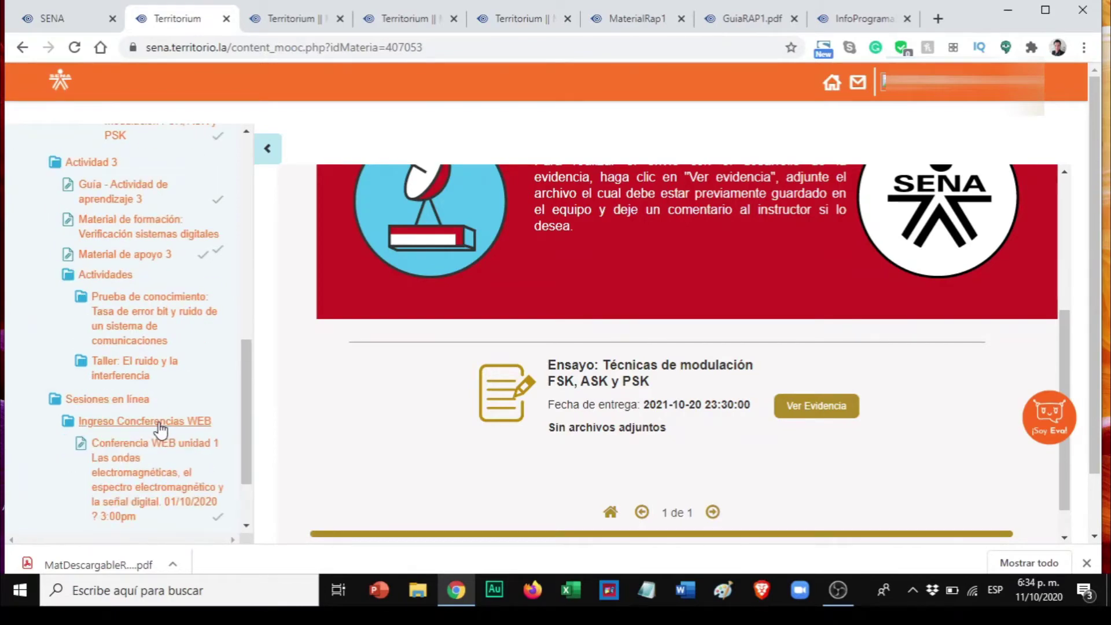
{"action": "left_click", "coordinate": [118, 461]}
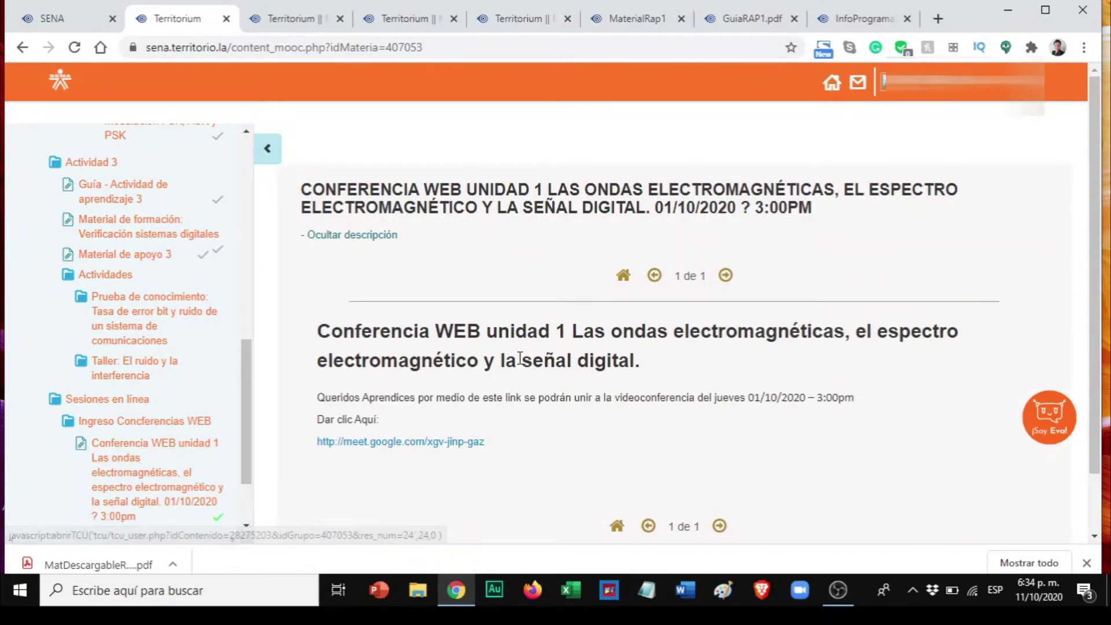
{"action": "scroll", "coordinate": [586, 350], "scroll_direction": "down", "scroll_amount": 1}
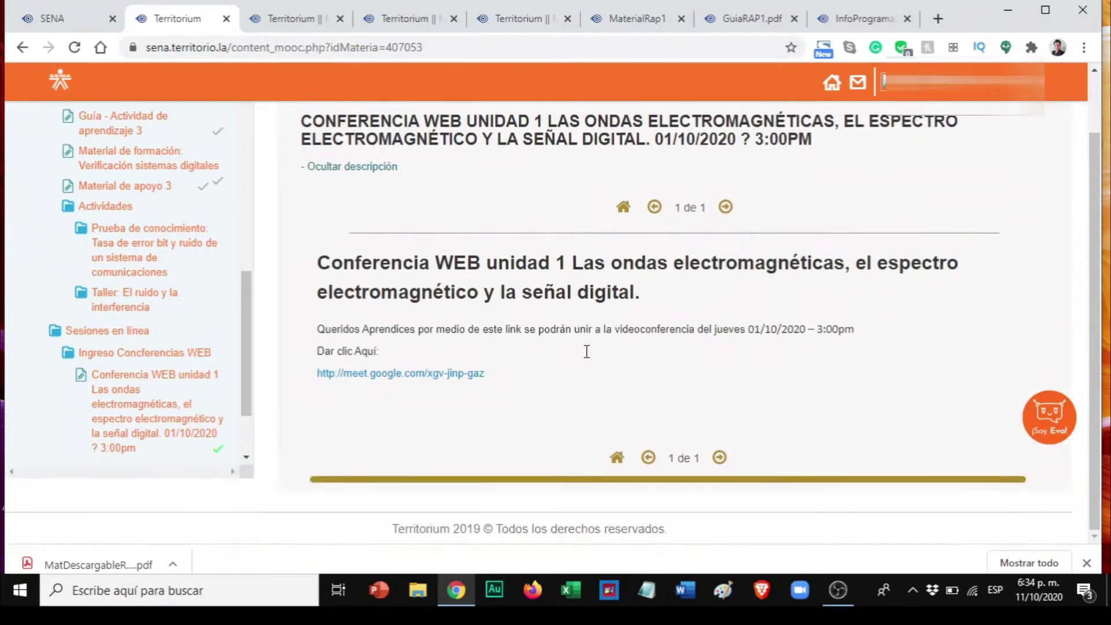
{"action": "right_click", "coordinate": [439, 375]}
{"action": "left_click", "coordinate": [467, 386]}
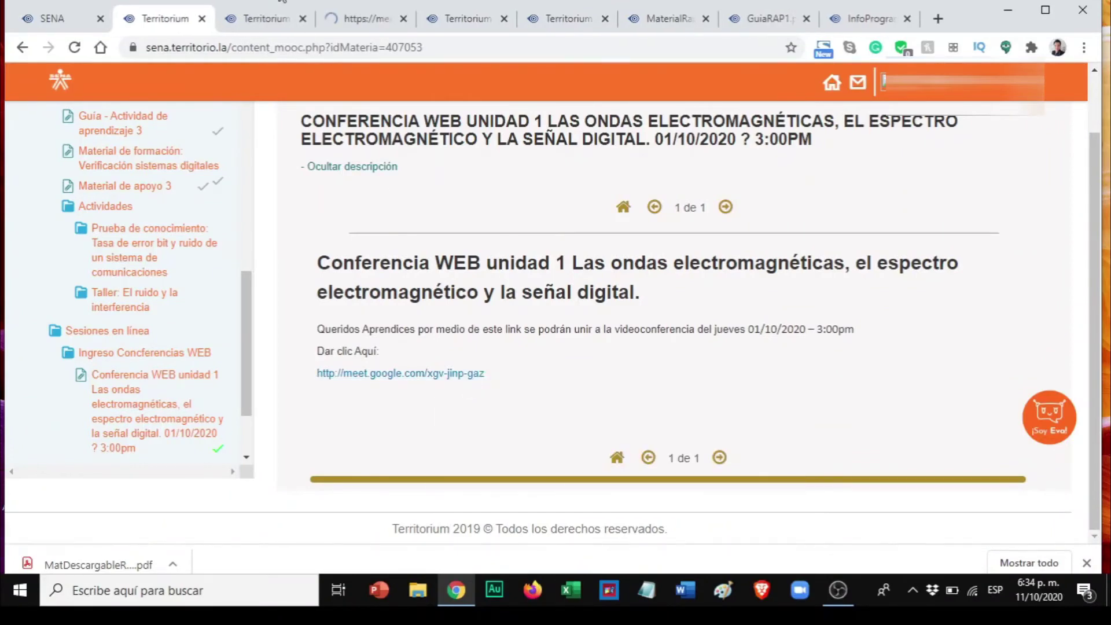
{"action": "left_click", "coordinate": [373, 19]}
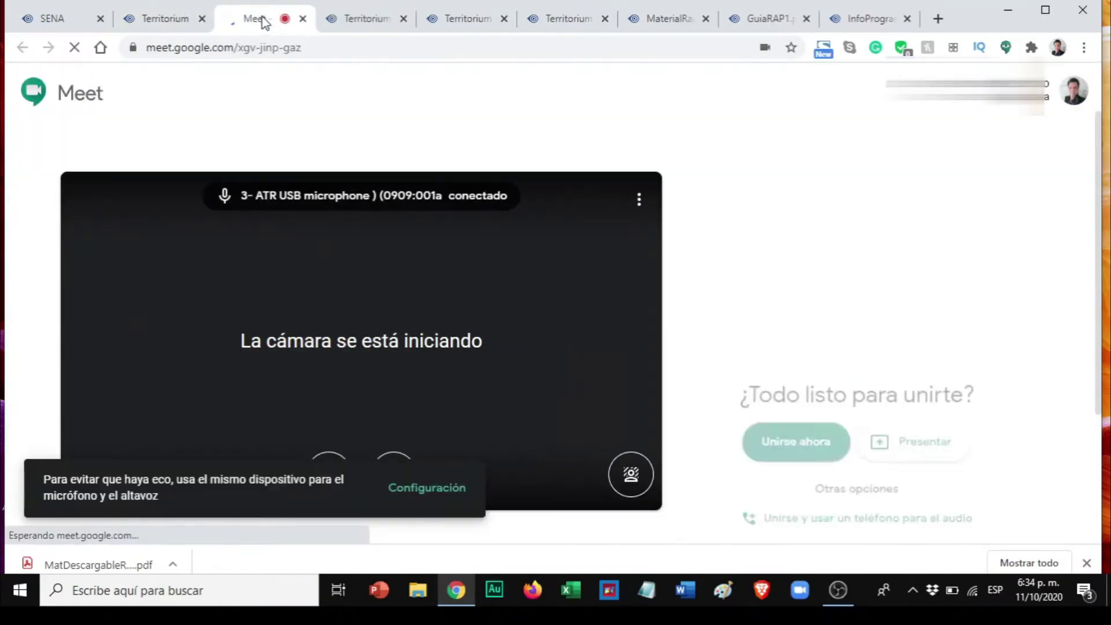
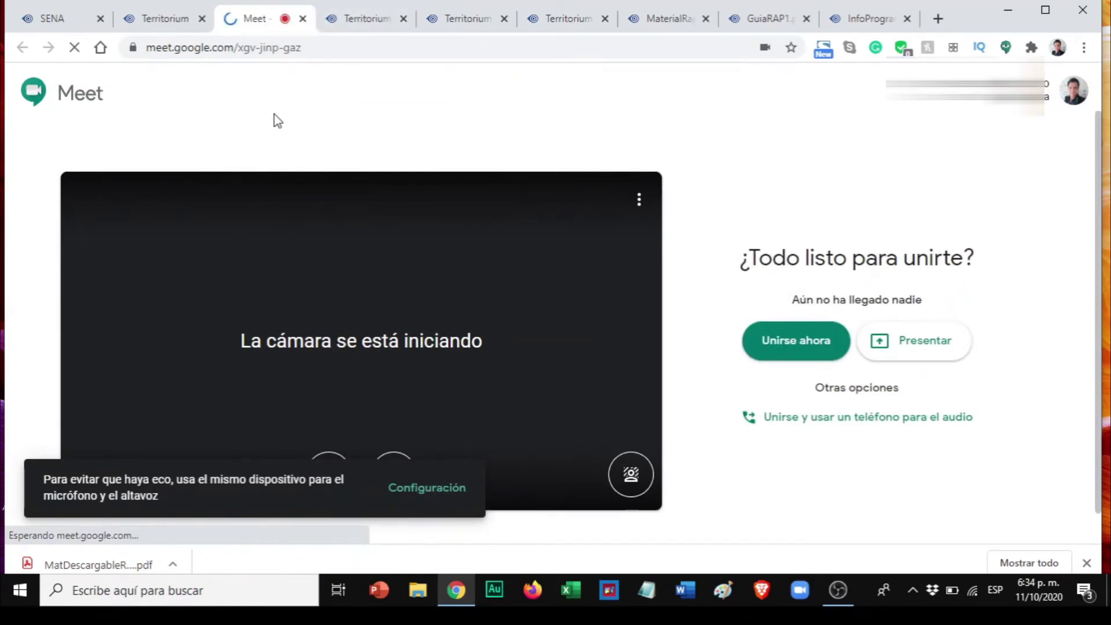
Close the Meet tab and open GRABACIONES WEB under Grabaciones Conferencias WEB.
{"action": "left_click", "coordinate": [302, 19]}
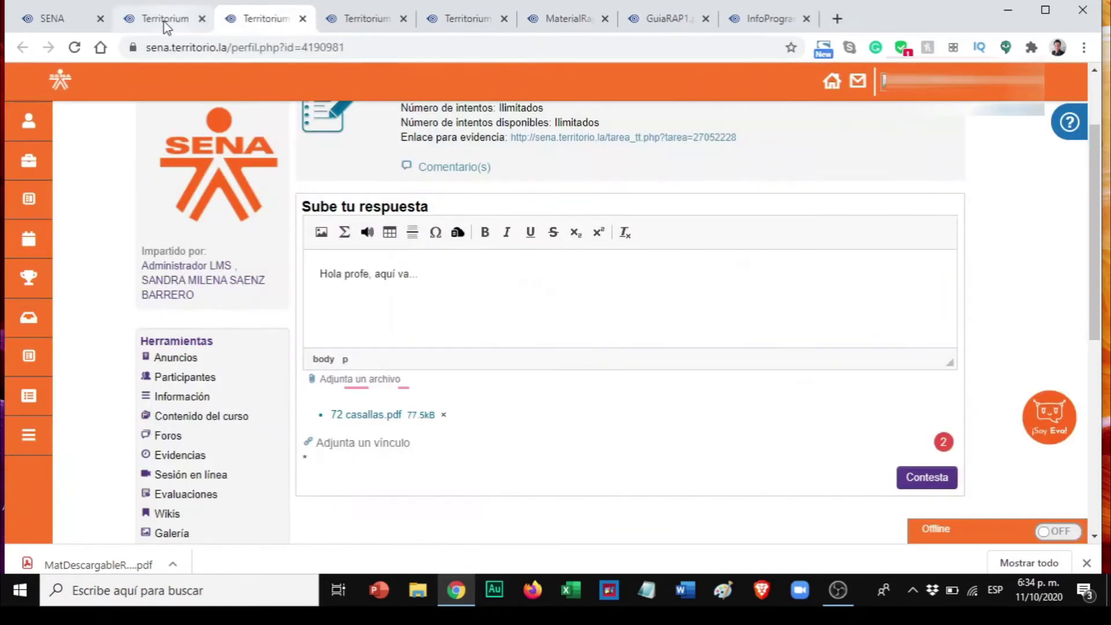
{"action": "scroll", "coordinate": [248, 364], "scroll_direction": "down", "scroll_amount": 2}
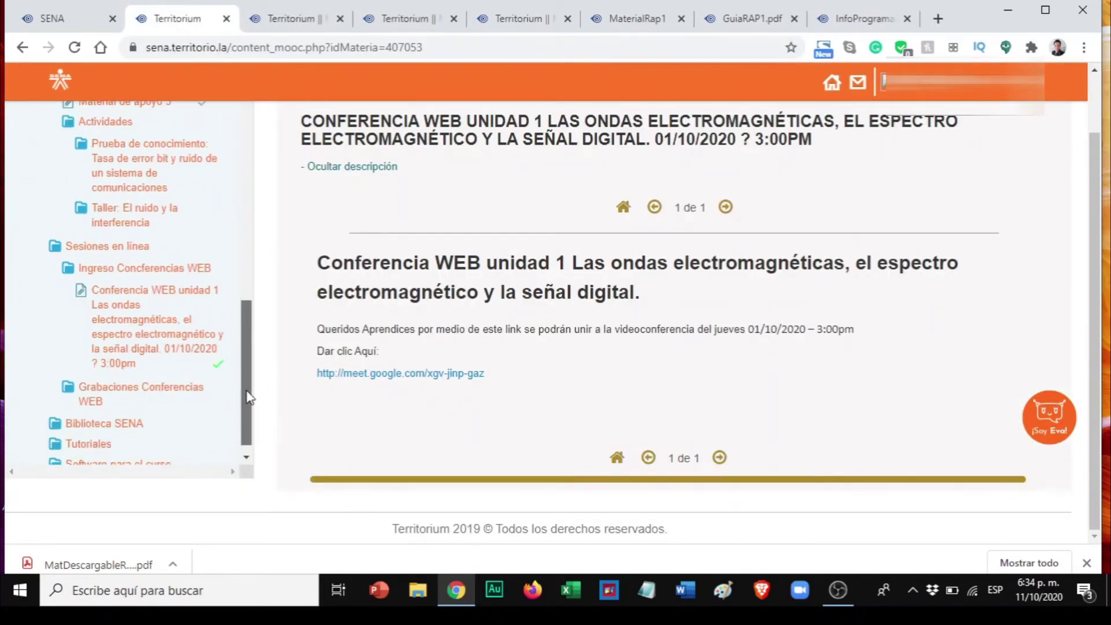
{"action": "left_click", "coordinate": [137, 382]}
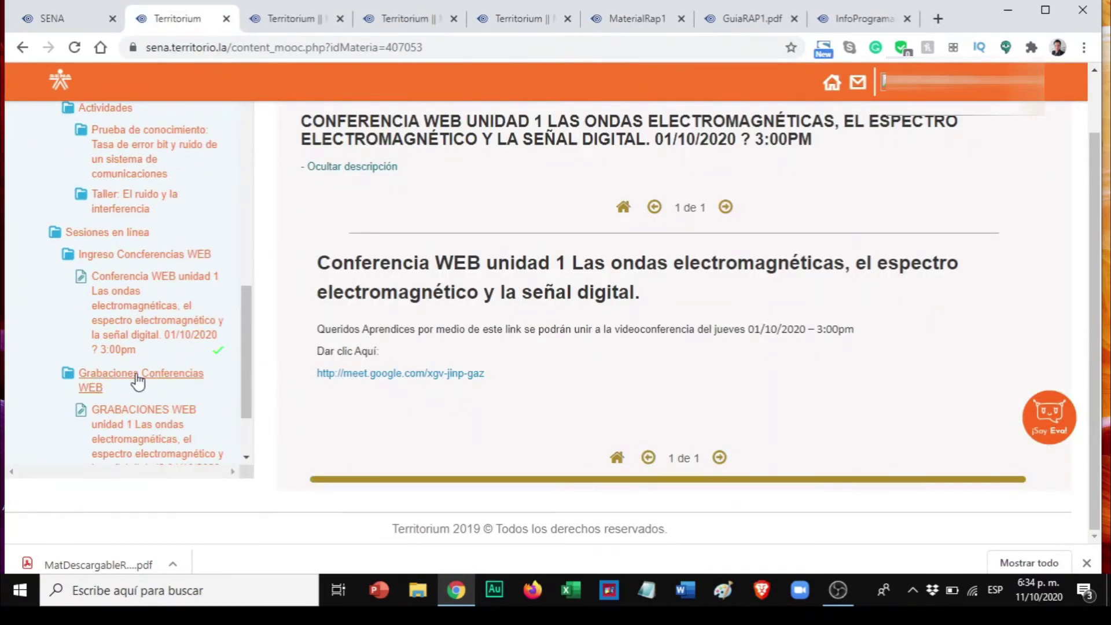
{"action": "left_click", "coordinate": [145, 431]}
Open the Unidad 1 recording's VER AQUÍ Drive link in a new tab and switch to it.
{"action": "scroll", "coordinate": [511, 360], "scroll_direction": "down", "scroll_amount": 4}
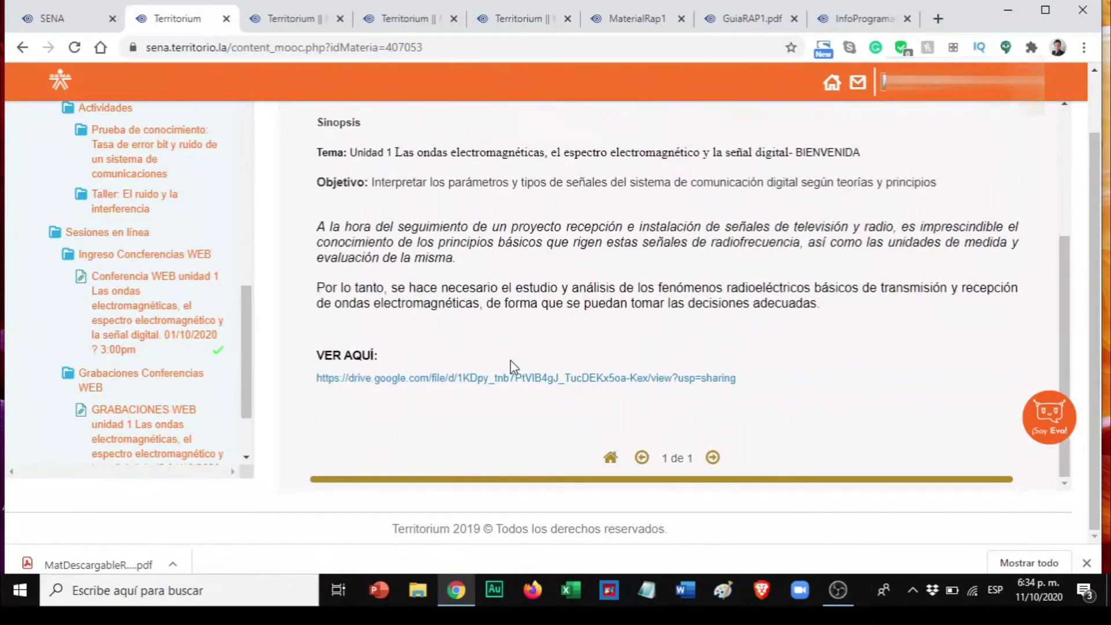
{"action": "right_click", "coordinate": [477, 379]}
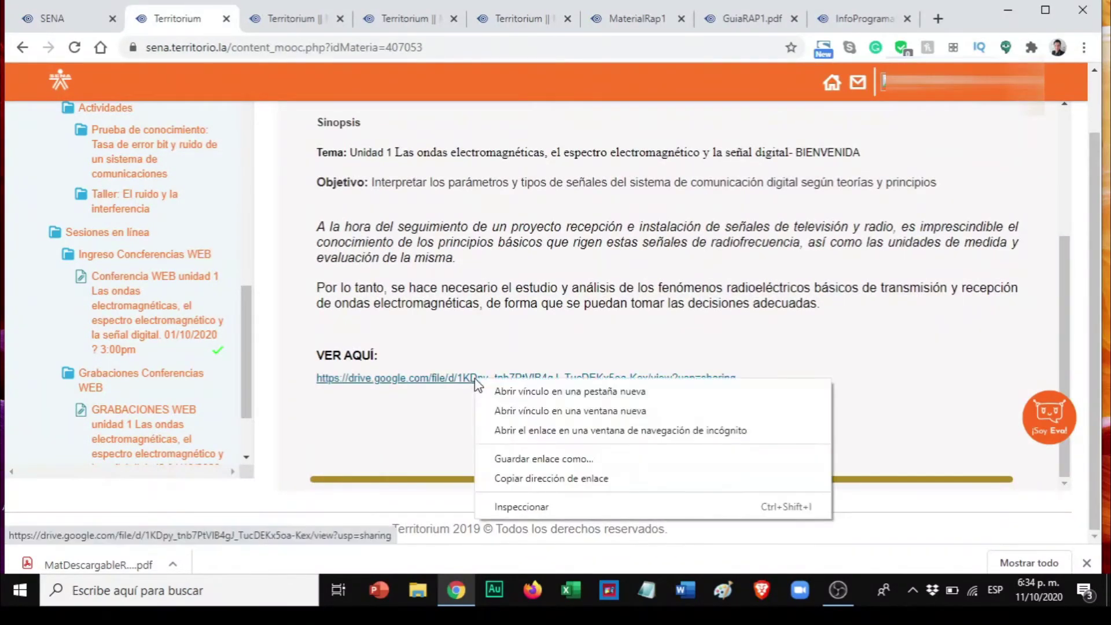
{"action": "left_click", "coordinate": [507, 393]}
{"action": "left_click", "coordinate": [360, 20]}
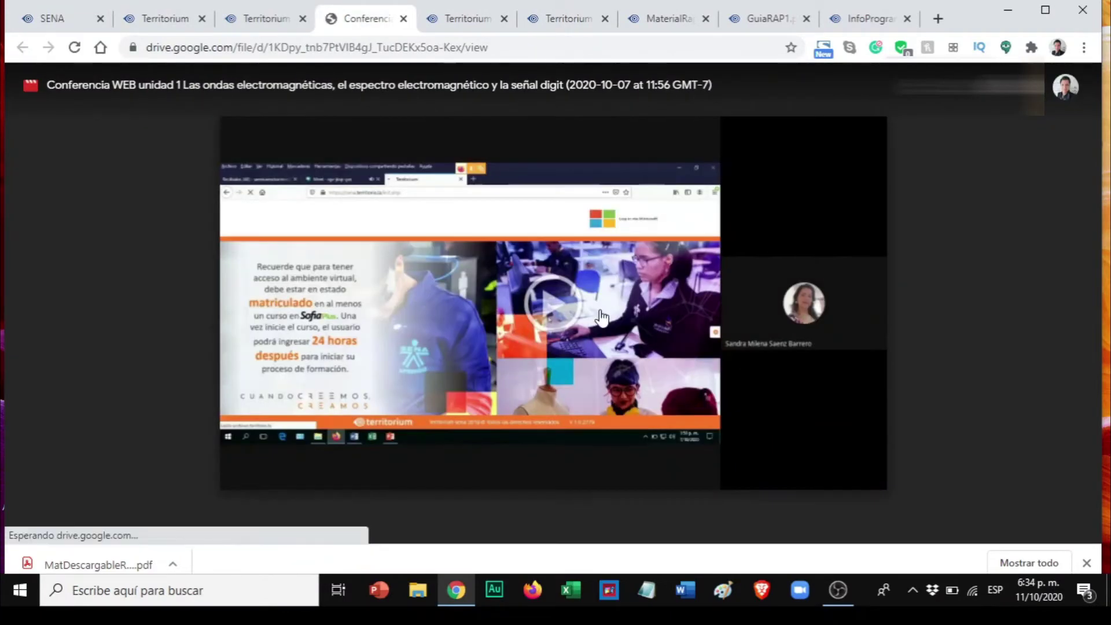
Play the 21:19 Unidad 1 recording, skip ahead to about 6:55, then close its tab.
{"action": "left_click", "coordinate": [559, 304]}
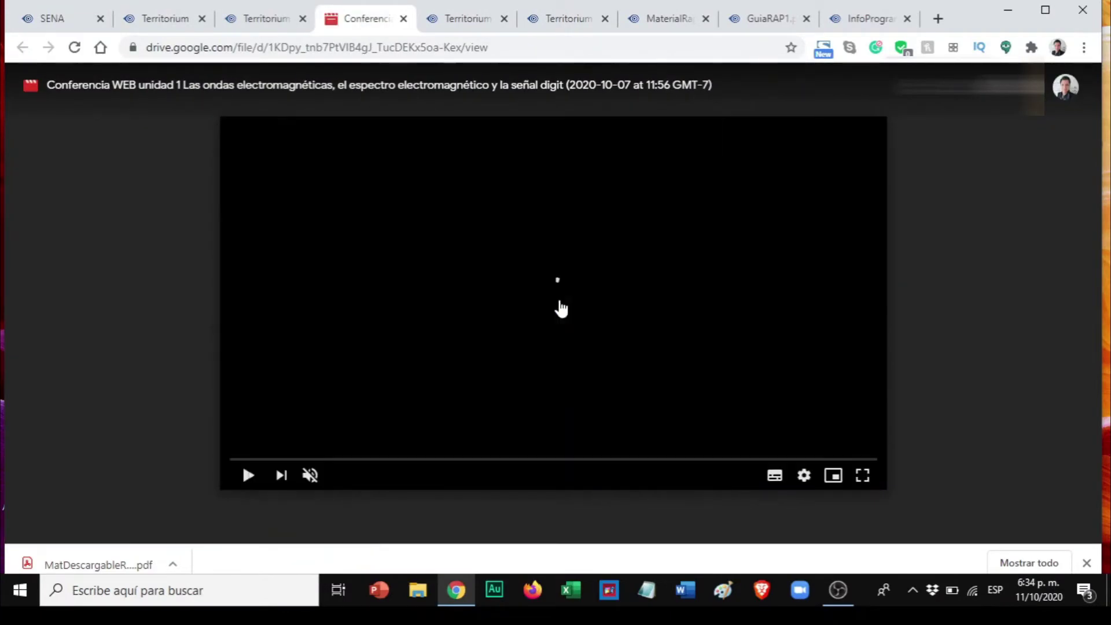
{"action": "left_click", "coordinate": [265, 460]}
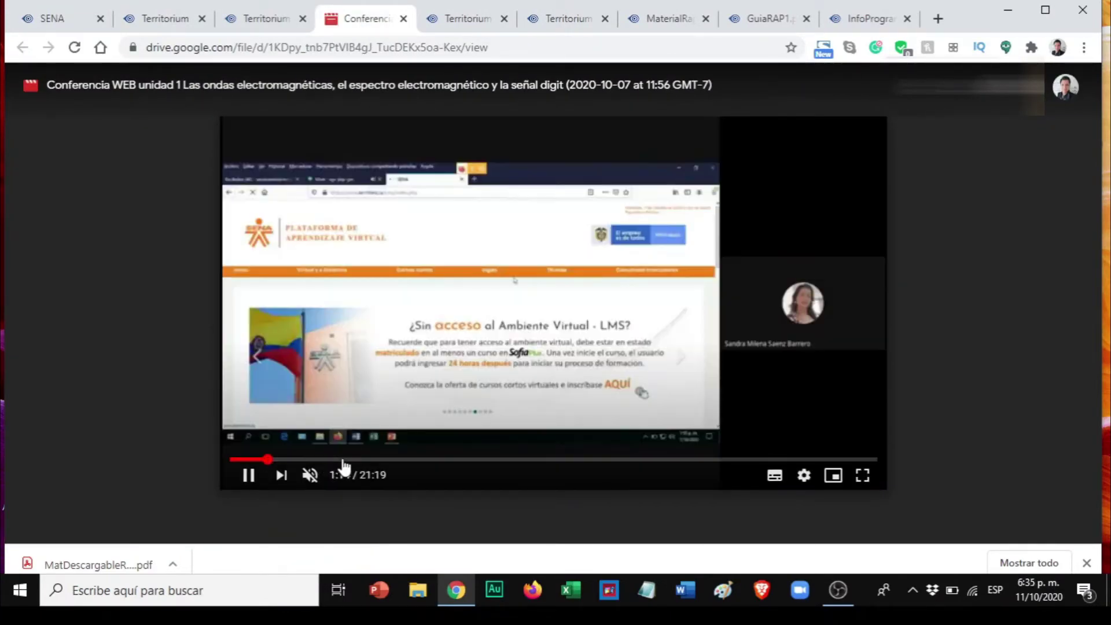
{"action": "left_click", "coordinate": [342, 460]}
{"action": "left_click", "coordinate": [440, 460]}
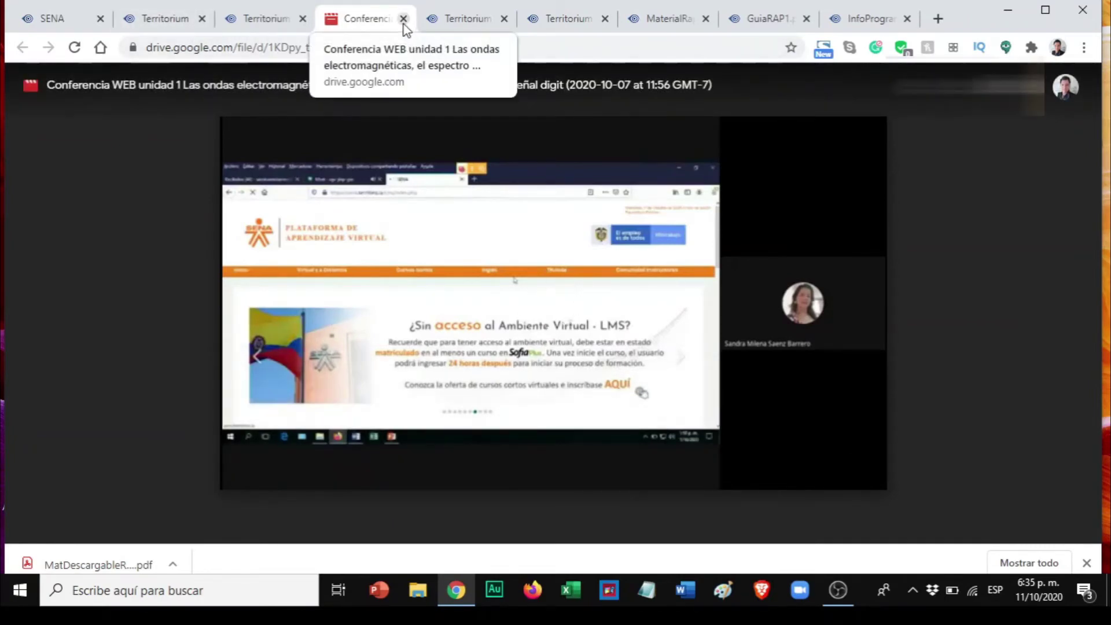
{"action": "left_click", "coordinate": [403, 22]}
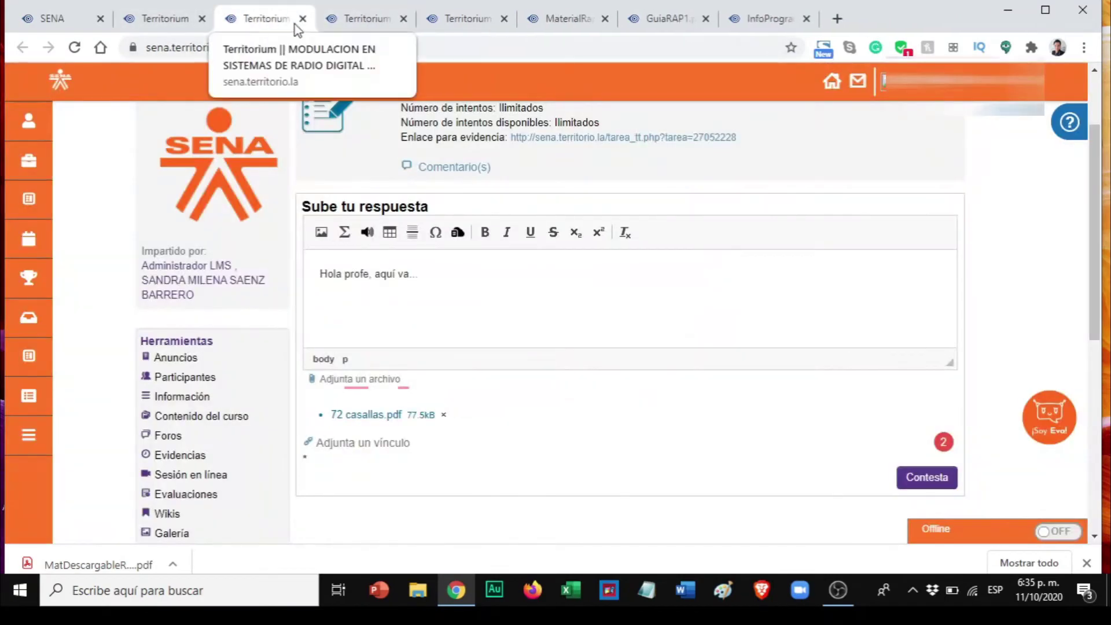
Close the assignment tab and expand the Biblioteca SENA folder in the course sidebar.
{"action": "left_click", "coordinate": [302, 19]}
{"action": "scroll", "coordinate": [147, 289], "scroll_direction": "down", "scroll_amount": 3}
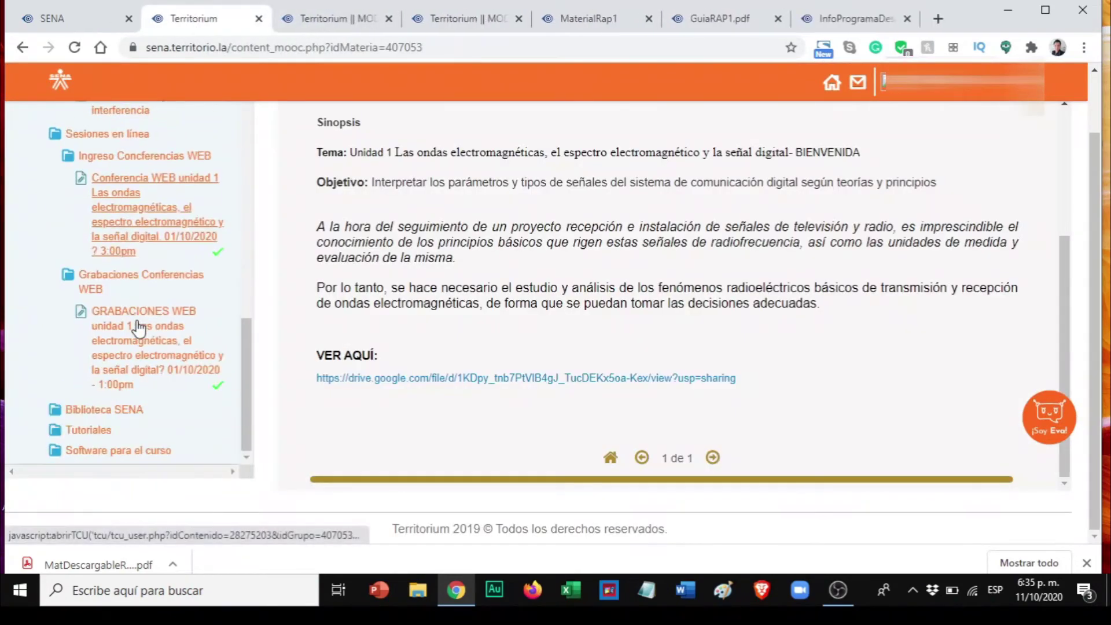
{"action": "left_click", "coordinate": [101, 409]}
{"action": "scroll", "coordinate": [110, 408], "scroll_direction": "down", "scroll_amount": 1}
{"action": "right_click", "coordinate": [129, 408]}
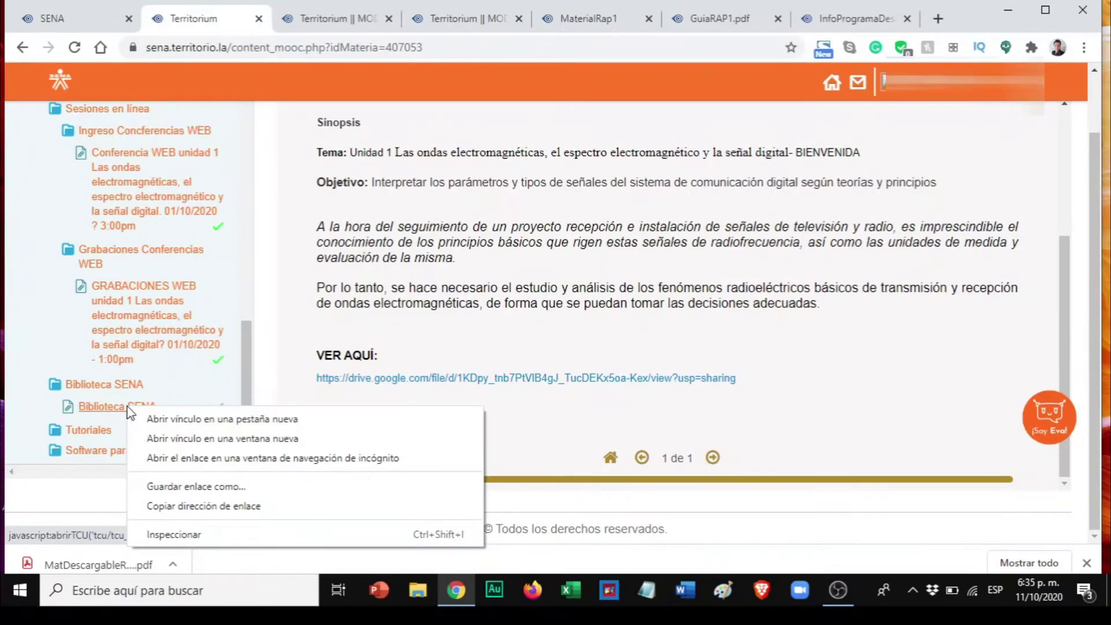
{"action": "left_click", "coordinate": [236, 367]}
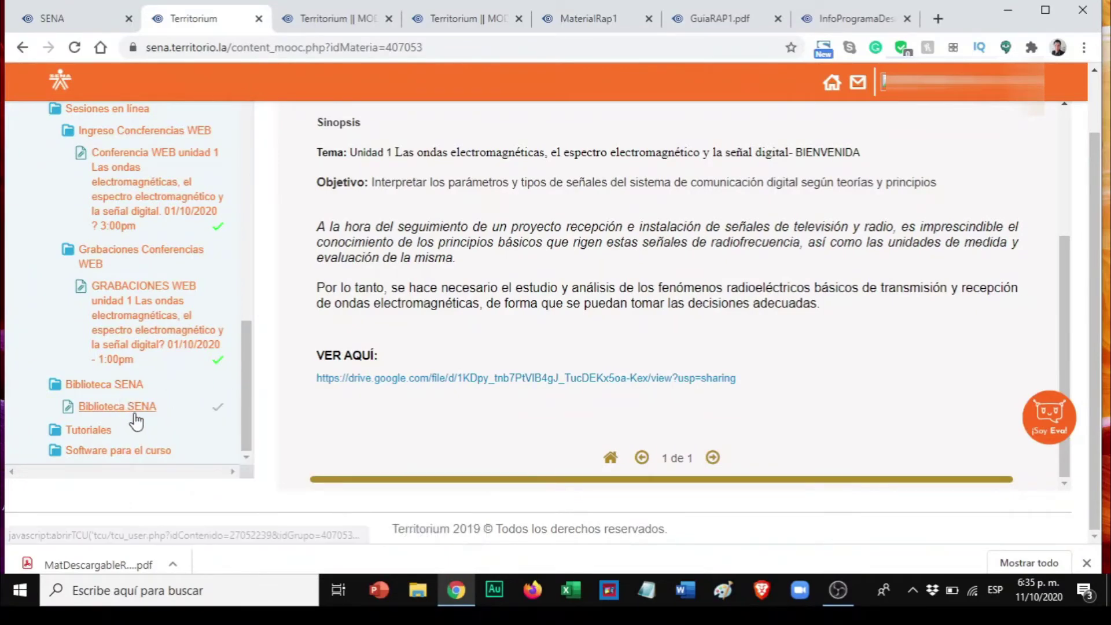
{"action": "right_click", "coordinate": [138, 412]}
{"action": "left_click", "coordinate": [146, 423]}
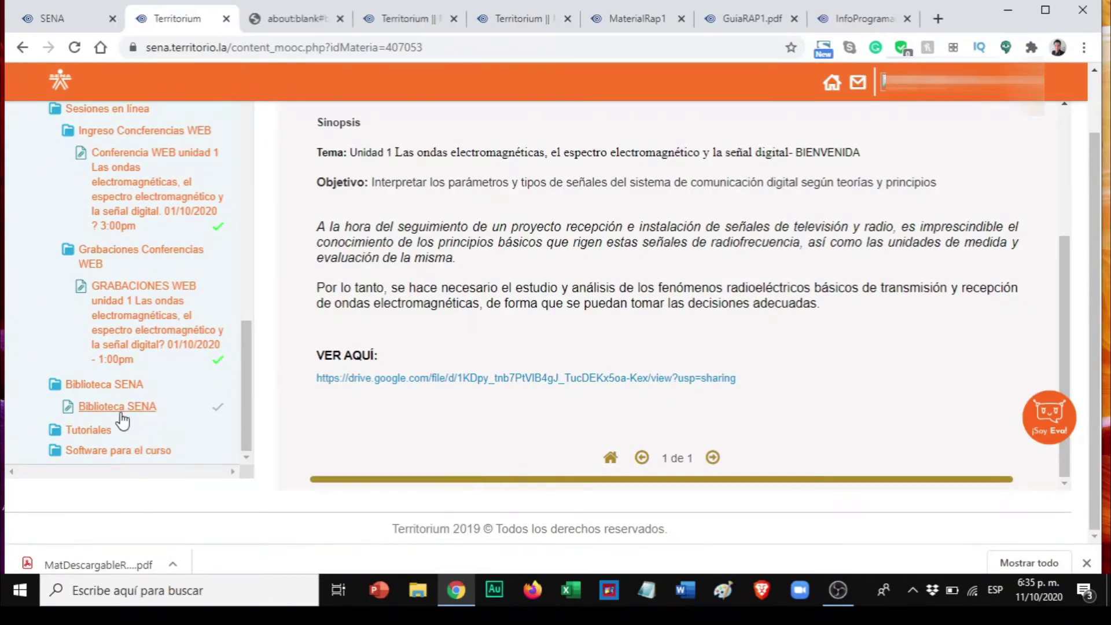
Open the Biblioteca SENA page and launch the SENA library website from its access link.
{"action": "left_click", "coordinate": [118, 409]}
{"action": "scroll", "coordinate": [609, 323], "scroll_direction": "down", "scroll_amount": 2}
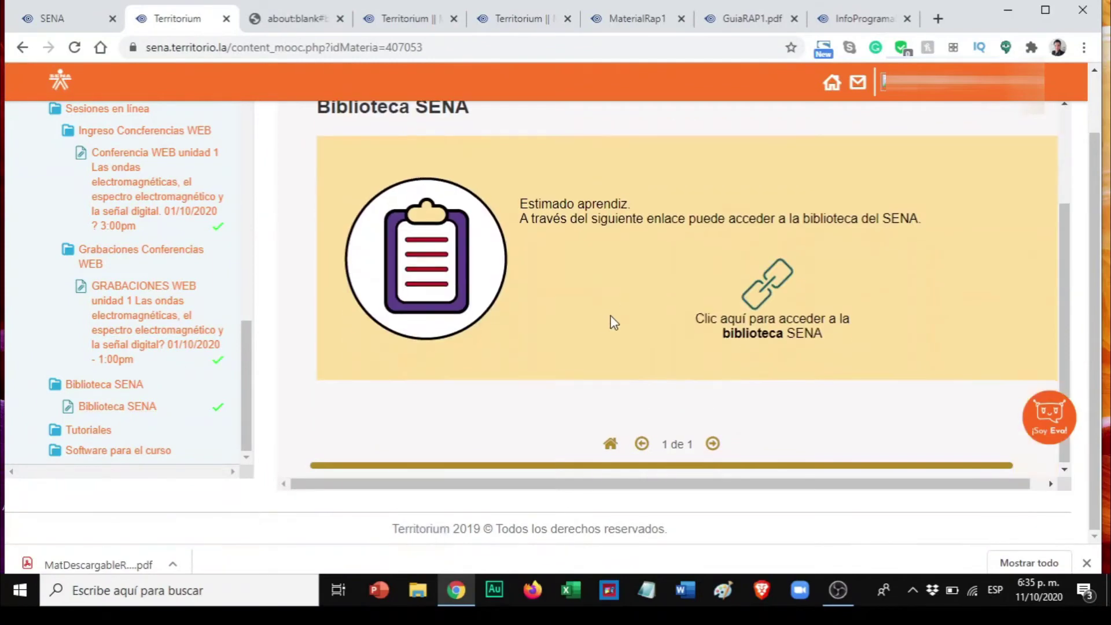
{"action": "right_click", "coordinate": [774, 323]}
{"action": "left_click", "coordinate": [754, 328]}
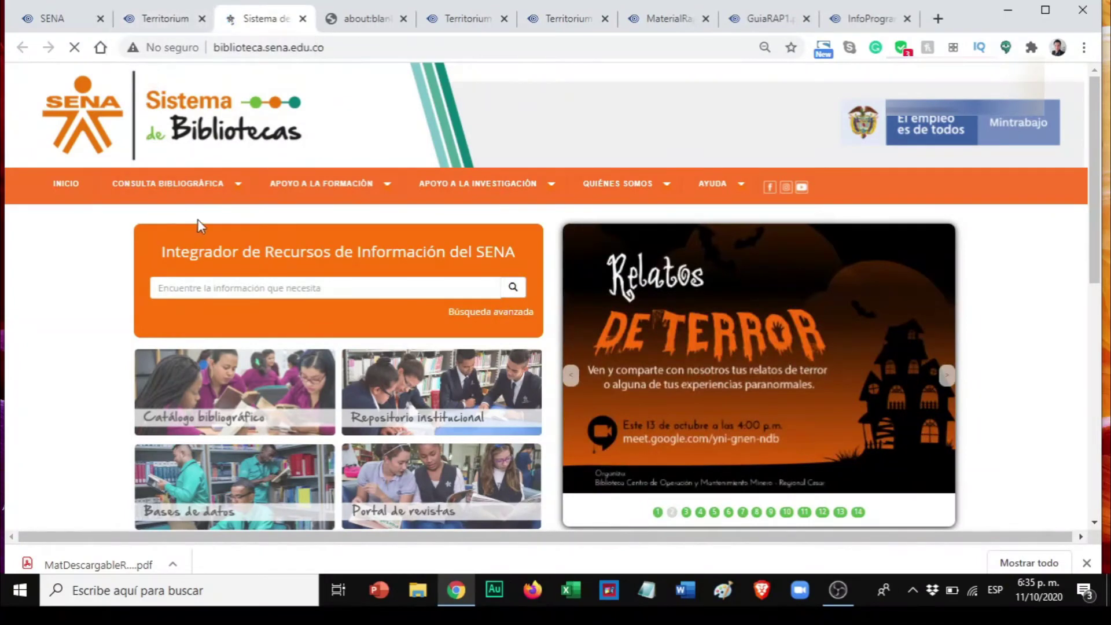
Open Consulta bibliográfica and the Catálogo Bibliográfico's Búsqueda avanzada form in a new tab.
{"action": "left_click", "coordinate": [236, 189]}
{"action": "mouse_move", "coordinate": [167, 183]}
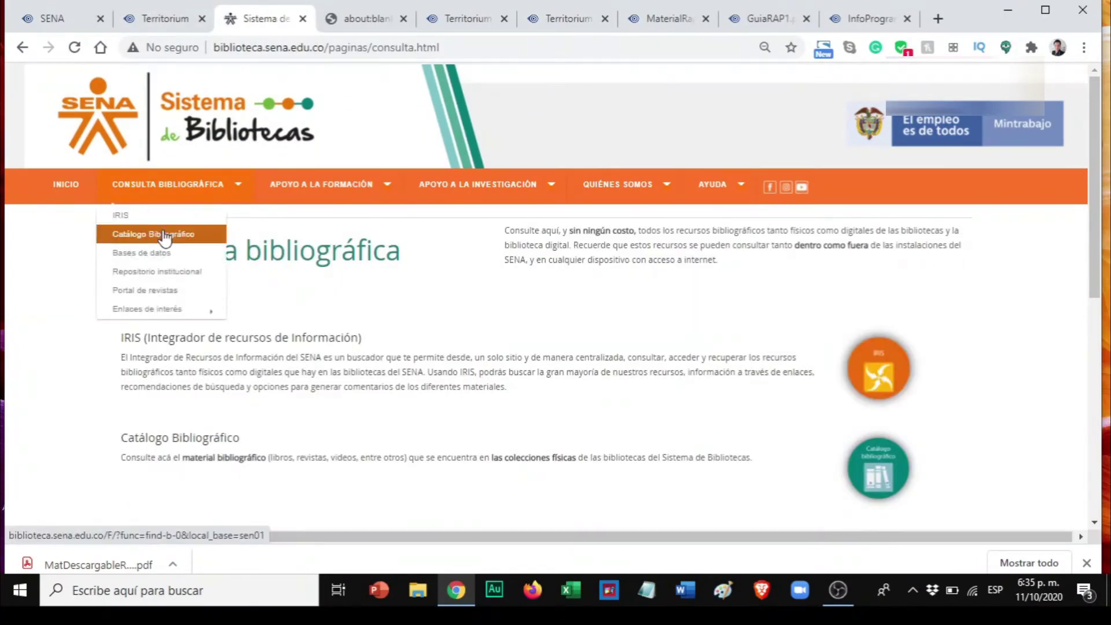
{"action": "scroll", "coordinate": [783, 380], "scroll_direction": "down", "scroll_amount": 3}
{"action": "left_click", "coordinate": [882, 340]}
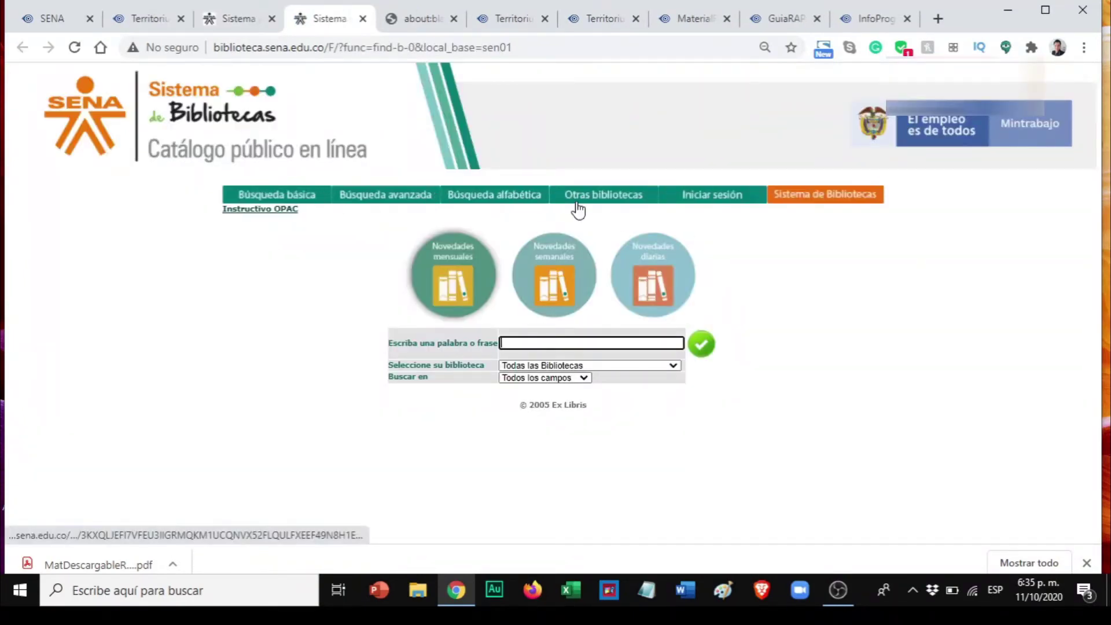
{"action": "left_click", "coordinate": [373, 196]}
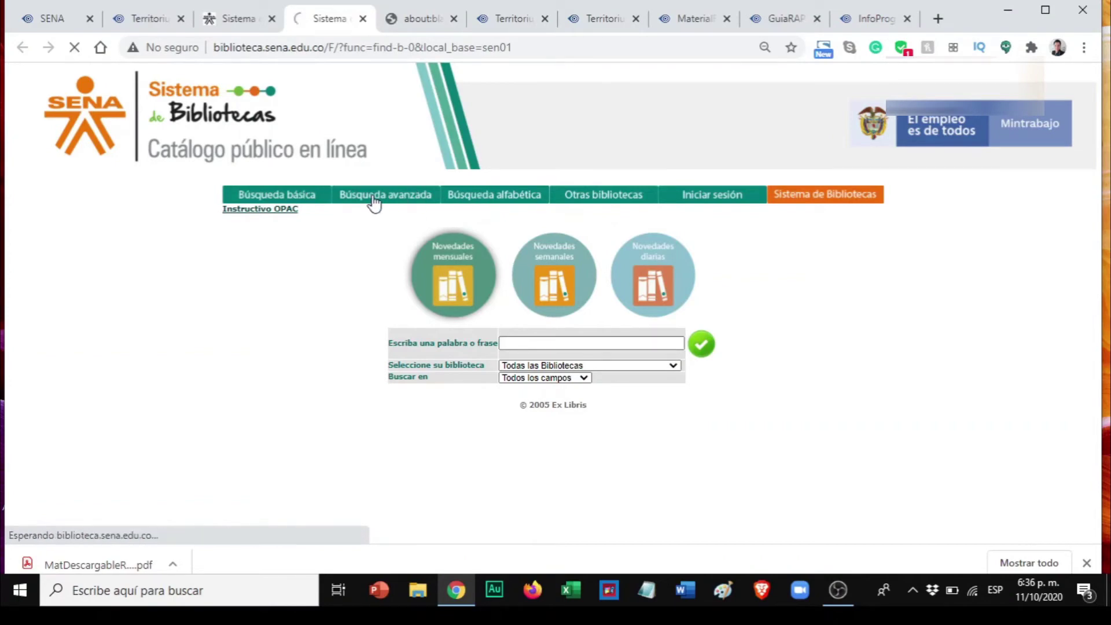
{"action": "scroll", "coordinate": [422, 378], "scroll_direction": "down", "scroll_amount": 2}
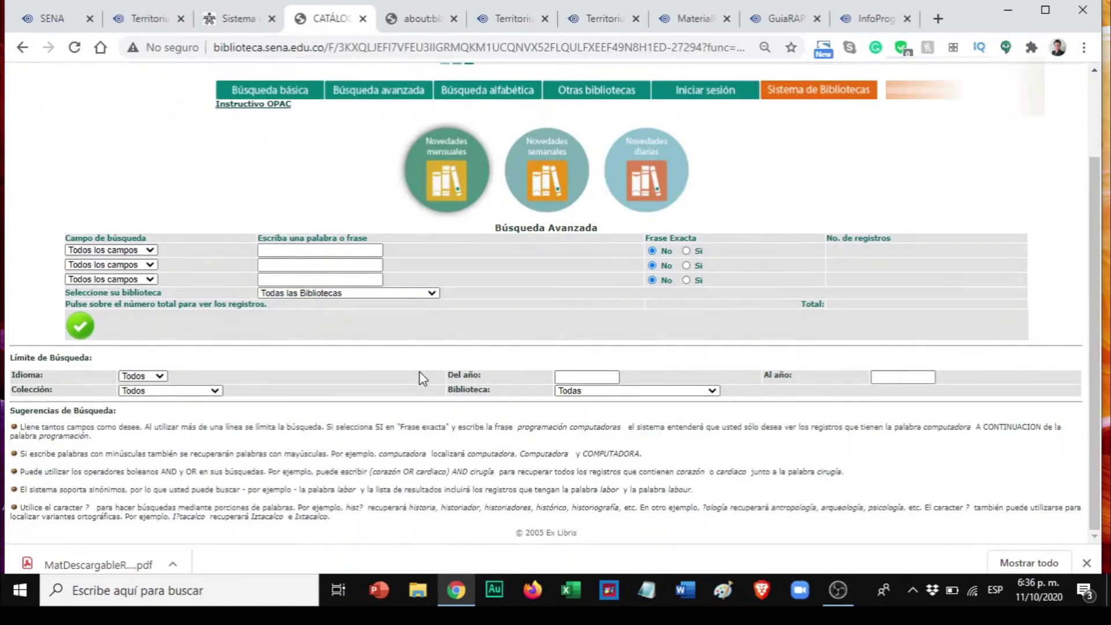
{"action": "scroll", "coordinate": [423, 378], "scroll_direction": "up", "scroll_amount": 2}
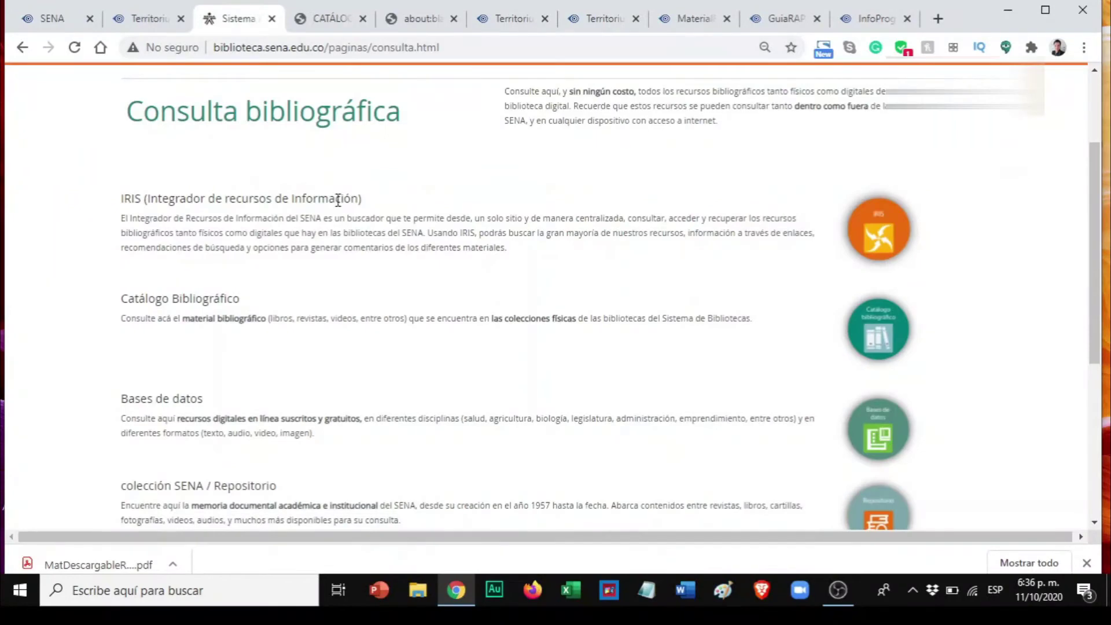
{"action": "scroll", "coordinate": [338, 199], "scroll_direction": "up", "scroll_amount": 3}
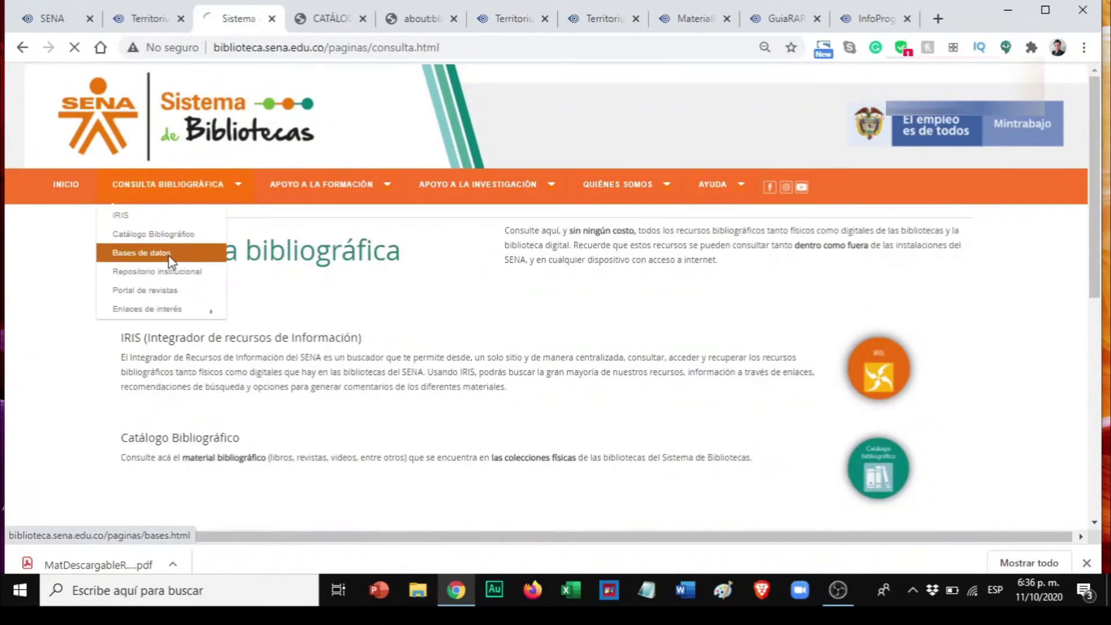
Scroll down through the Bases de datos suscritas list and back up to its top.
{"action": "scroll", "coordinate": [441, 387], "scroll_direction": "down", "scroll_amount": 4}
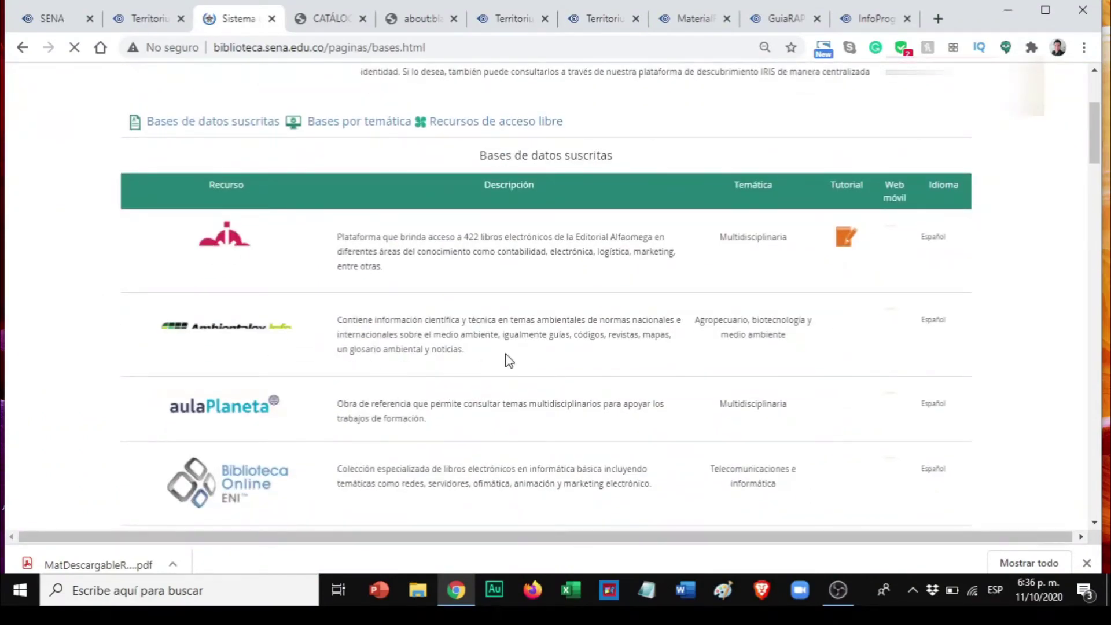
{"action": "scroll", "coordinate": [508, 360], "scroll_direction": "down", "scroll_amount": 4}
{"action": "scroll", "coordinate": [508, 360], "scroll_direction": "down", "scroll_amount": 1}
{"action": "scroll", "coordinate": [508, 360], "scroll_direction": "down", "scroll_amount": 2}
{"action": "scroll", "coordinate": [507, 359], "scroll_direction": "down", "scroll_amount": 3}
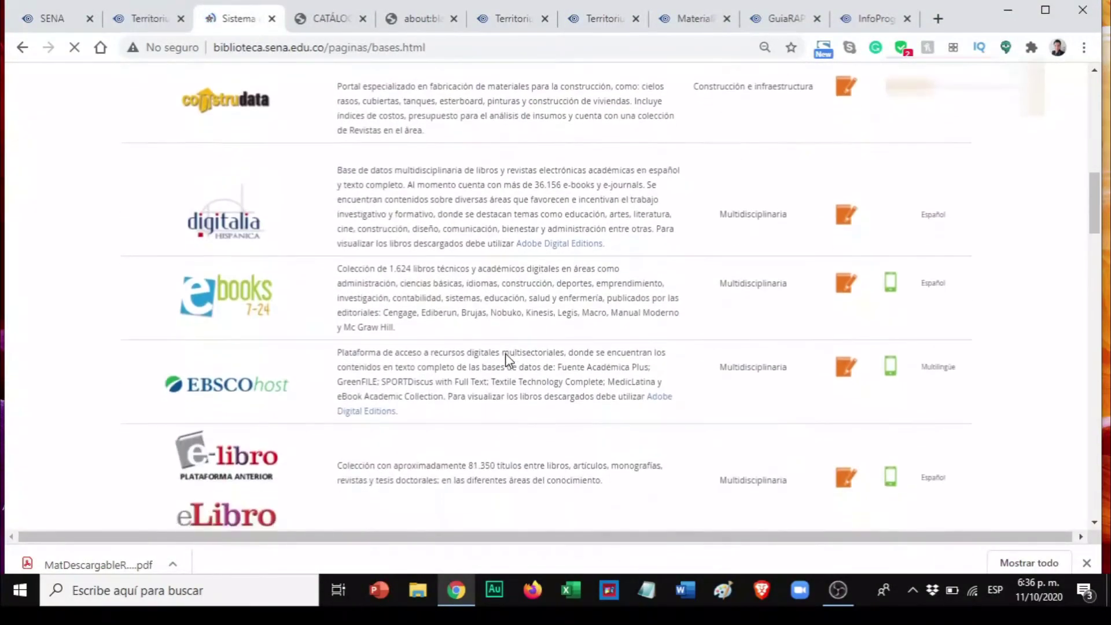
{"action": "scroll", "coordinate": [507, 360], "scroll_direction": "down", "scroll_amount": 5}
{"action": "scroll", "coordinate": [507, 360], "scroll_direction": "down", "scroll_amount": 5}
{"action": "scroll", "coordinate": [507, 360], "scroll_direction": "down", "scroll_amount": 5}
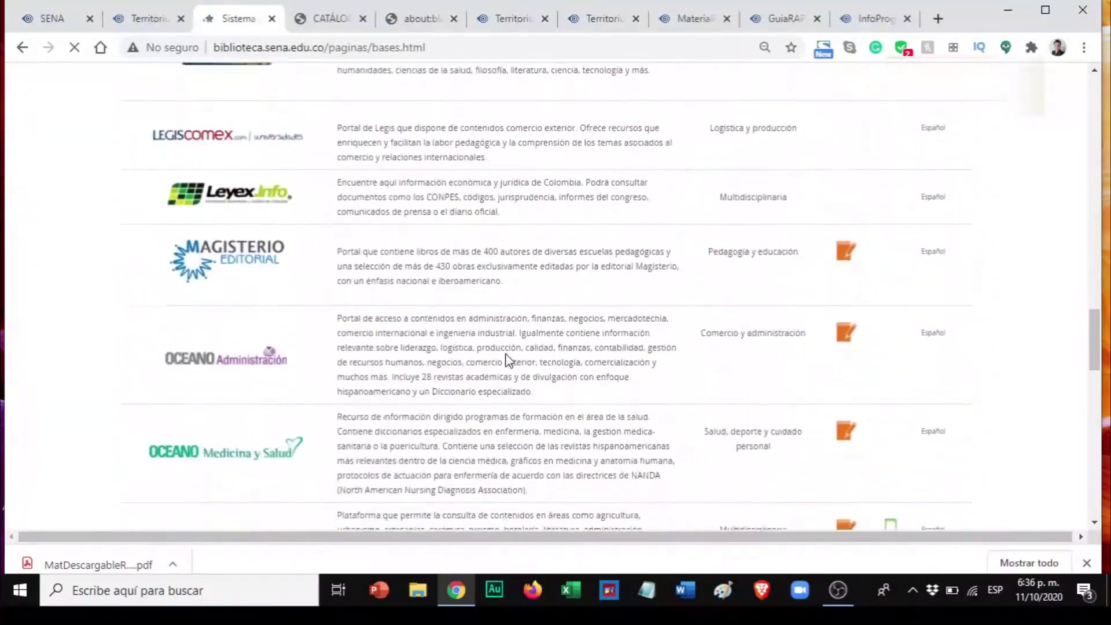
{"action": "scroll", "coordinate": [508, 360], "scroll_direction": "down", "scroll_amount": 3}
{"action": "scroll", "coordinate": [508, 360], "scroll_direction": "down", "scroll_amount": 2}
{"action": "scroll", "coordinate": [508, 360], "scroll_direction": "down", "scroll_amount": 5}
{"action": "scroll", "coordinate": [508, 360], "scroll_direction": "down", "scroll_amount": 3}
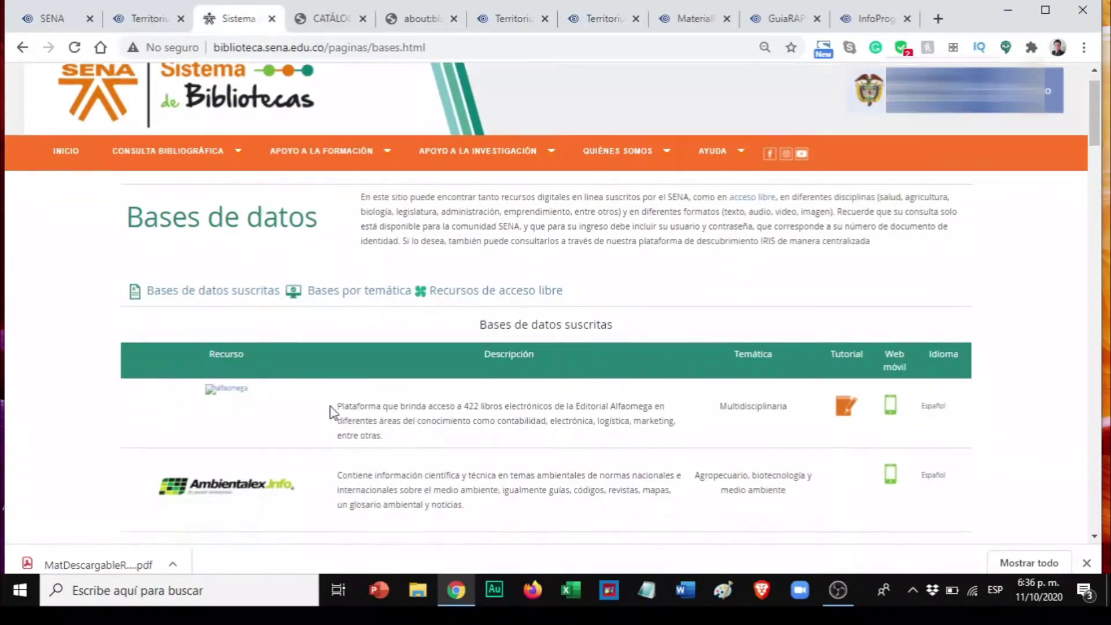
{"action": "scroll", "coordinate": [331, 409], "scroll_direction": "down", "scroll_amount": 5}
{"action": "scroll", "coordinate": [331, 408], "scroll_direction": "down", "scroll_amount": 5}
{"action": "scroll", "coordinate": [331, 409], "scroll_direction": "down", "scroll_amount": 5}
{"action": "scroll", "coordinate": [331, 409], "scroll_direction": "down", "scroll_amount": 5}
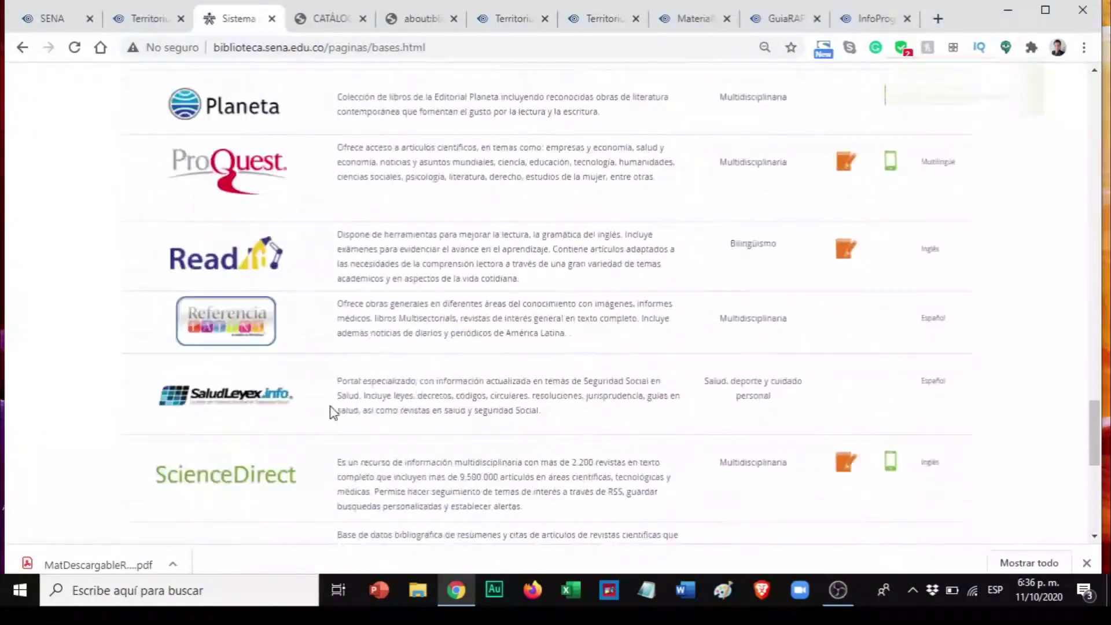
{"action": "scroll", "coordinate": [331, 407], "scroll_direction": "down", "scroll_amount": 5}
{"action": "scroll", "coordinate": [331, 407], "scroll_direction": "up", "scroll_amount": 2}
{"action": "scroll", "coordinate": [331, 408], "scroll_direction": "up", "scroll_amount": 3}
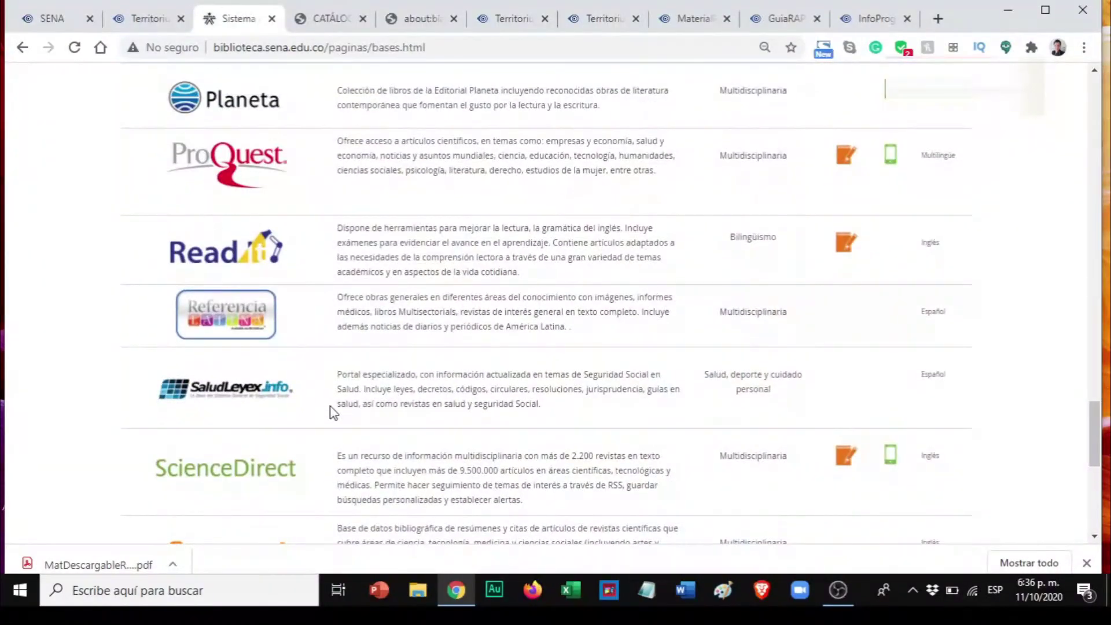
{"action": "scroll", "coordinate": [331, 407], "scroll_direction": "up", "scroll_amount": 4}
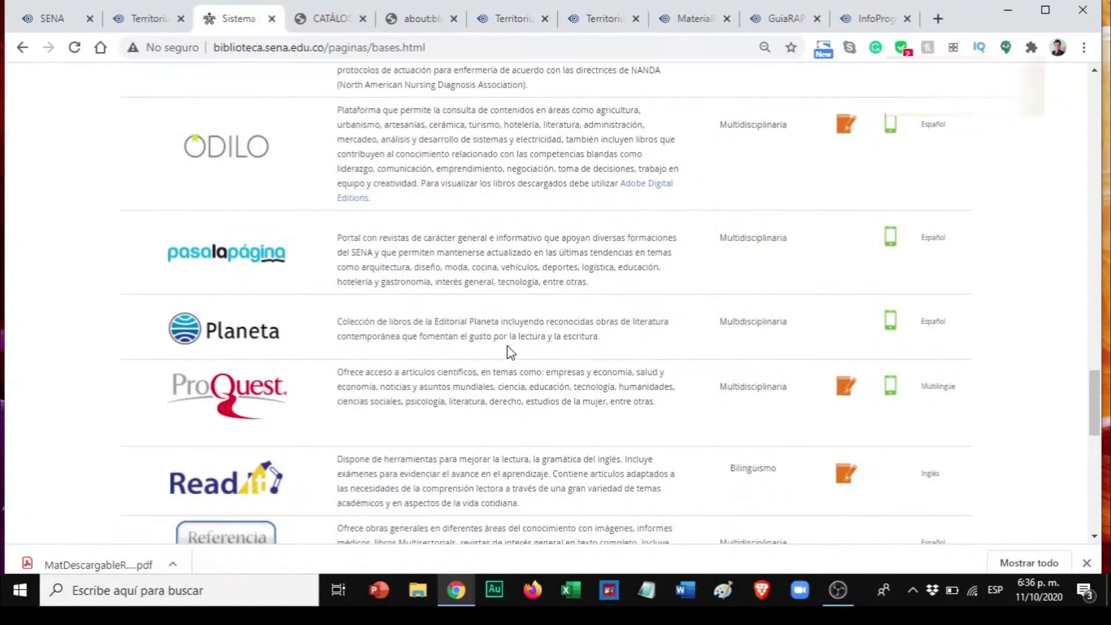
{"action": "scroll", "coordinate": [510, 352], "scroll_direction": "up", "scroll_amount": 2}
{"action": "scroll", "coordinate": [509, 347], "scroll_direction": "up", "scroll_amount": 1}
{"action": "scroll", "coordinate": [509, 346], "scroll_direction": "up", "scroll_amount": 1}
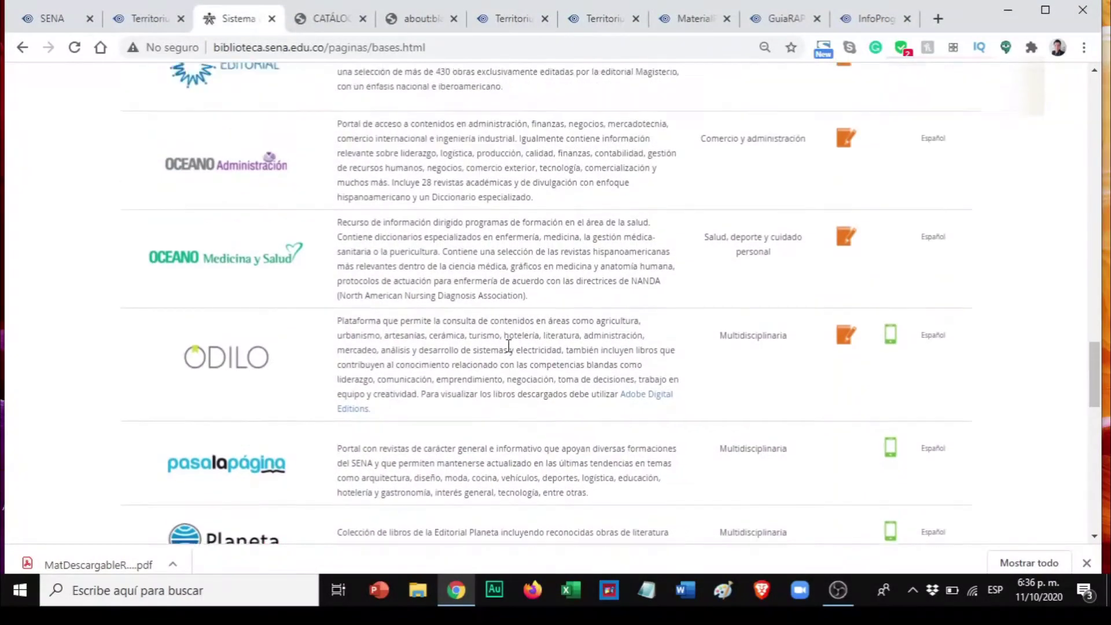
{"action": "scroll", "coordinate": [508, 346], "scroll_direction": "up", "scroll_amount": 4}
{"action": "scroll", "coordinate": [509, 346], "scroll_direction": "up", "scroll_amount": 2}
{"action": "scroll", "coordinate": [508, 346], "scroll_direction": "up", "scroll_amount": 4}
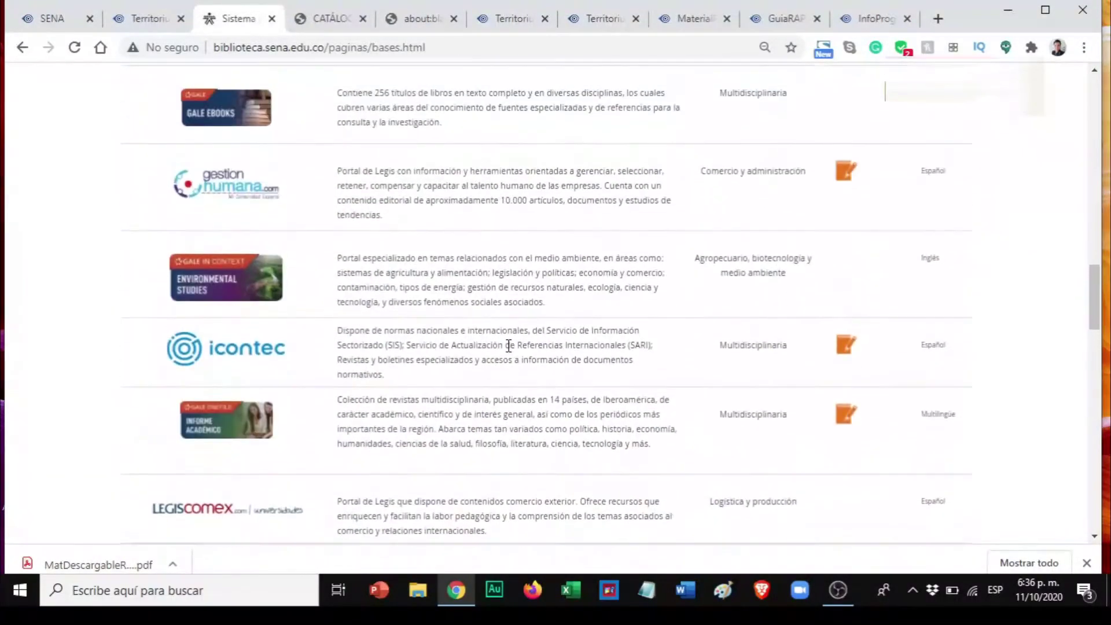
{"action": "scroll", "coordinate": [509, 346], "scroll_direction": "up", "scroll_amount": 2}
{"action": "scroll", "coordinate": [508, 347], "scroll_direction": "up", "scroll_amount": 1}
{"action": "scroll", "coordinate": [509, 350], "scroll_direction": "up", "scroll_amount": 5}
{"action": "scroll", "coordinate": [510, 351], "scroll_direction": "up", "scroll_amount": 1}
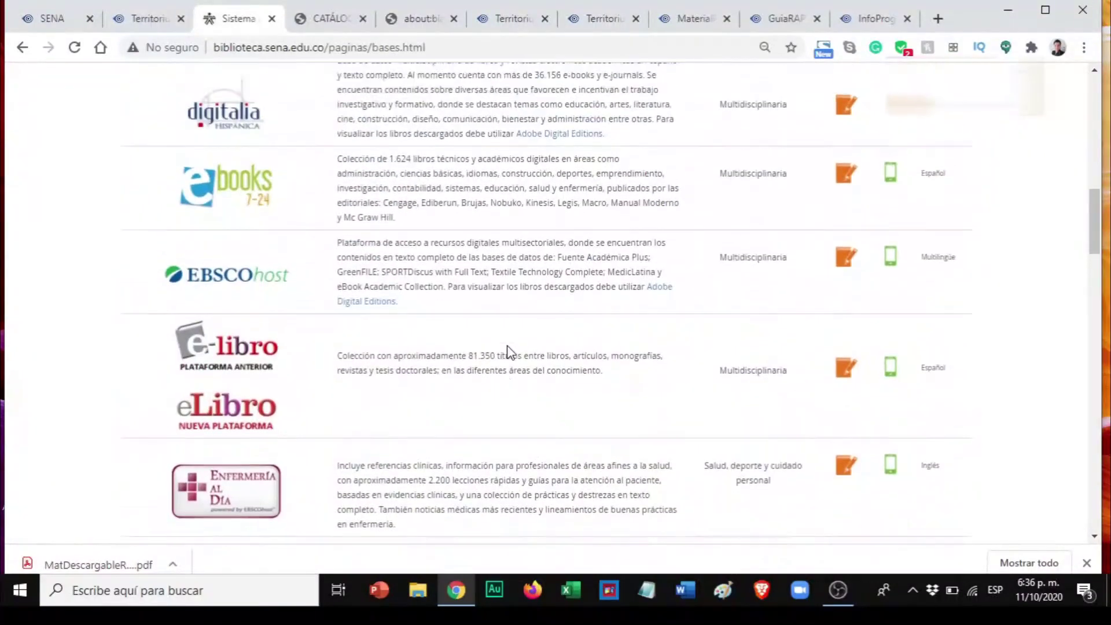
{"action": "scroll", "coordinate": [510, 352], "scroll_direction": "up", "scroll_amount": 5}
{"action": "scroll", "coordinate": [510, 351], "scroll_direction": "up", "scroll_amount": 3}
{"action": "scroll", "coordinate": [510, 351], "scroll_direction": "up", "scroll_amount": 3}
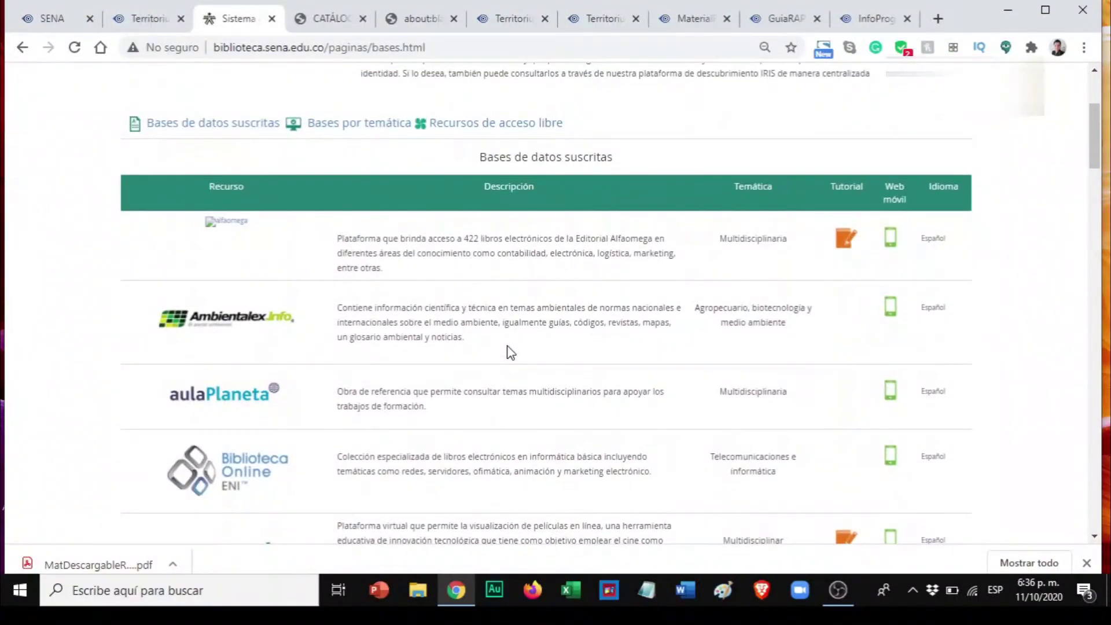
{"action": "scroll", "coordinate": [510, 352], "scroll_direction": "down", "scroll_amount": 1}
Return to Territorium and view the Software para el desarrollo del curso page.
{"action": "left_click", "coordinate": [157, 18]}
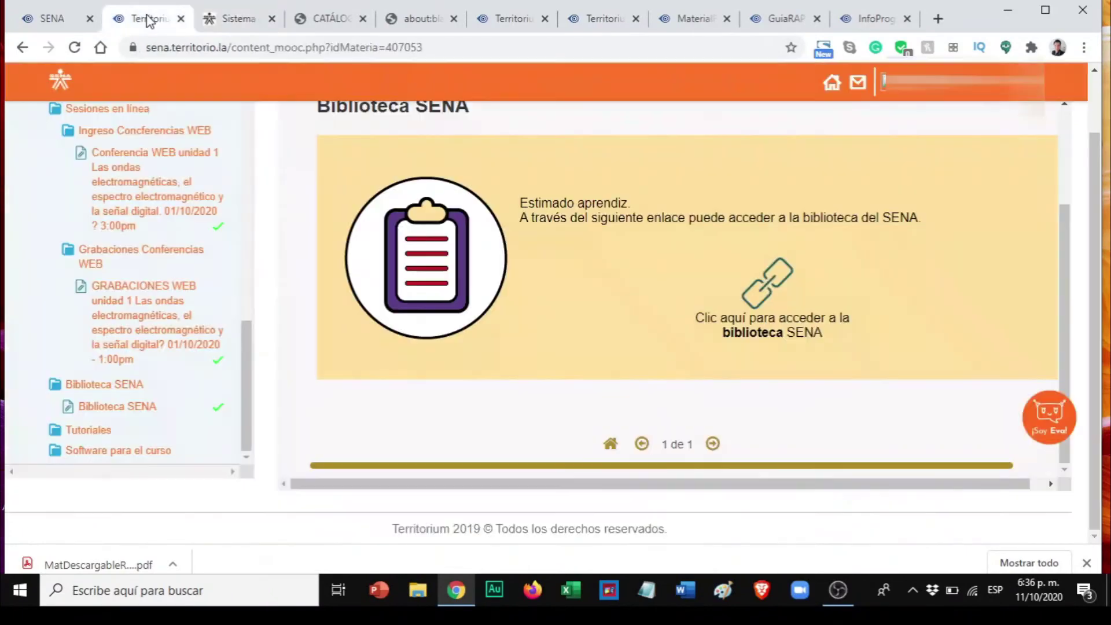
{"action": "scroll", "coordinate": [96, 440], "scroll_direction": "down", "scroll_amount": 2}
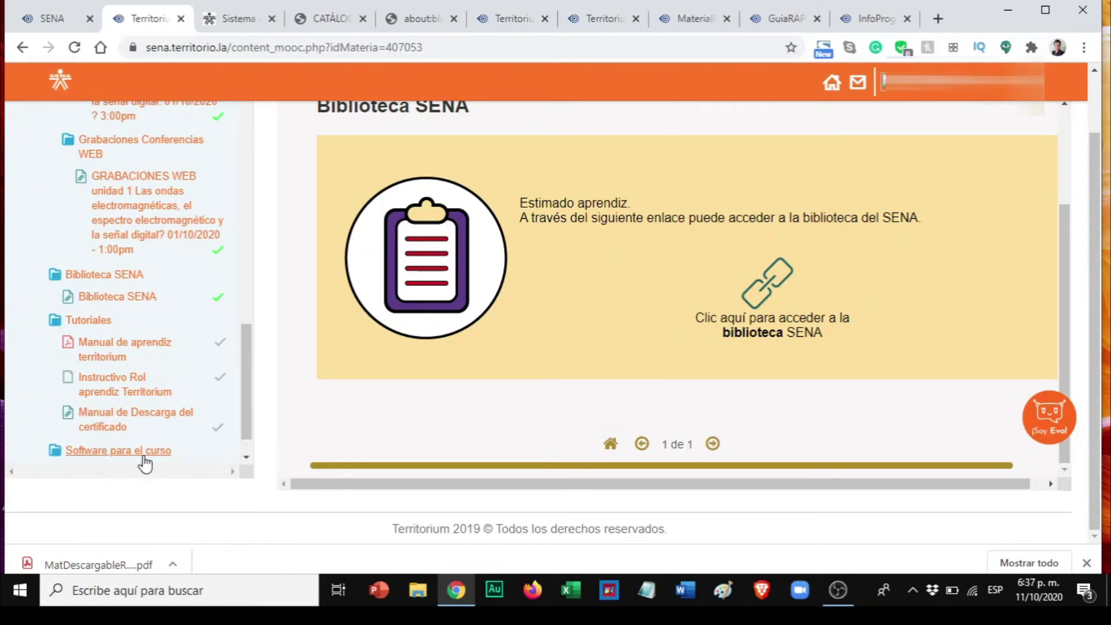
{"action": "scroll", "coordinate": [145, 463], "scroll_direction": "down", "scroll_amount": 1}
{"action": "left_click", "coordinate": [112, 447]}
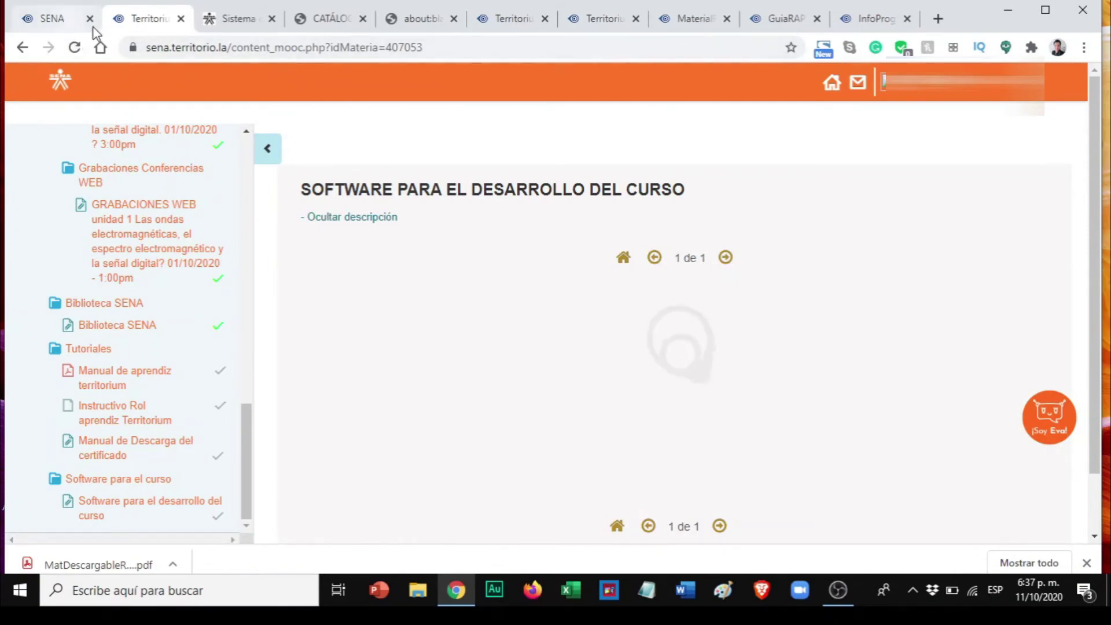
Go to the Territorium home page and open the MODULACION EN SISTEMAS DE RADIO DIGITAL course.
{"action": "left_click", "coordinate": [55, 82]}
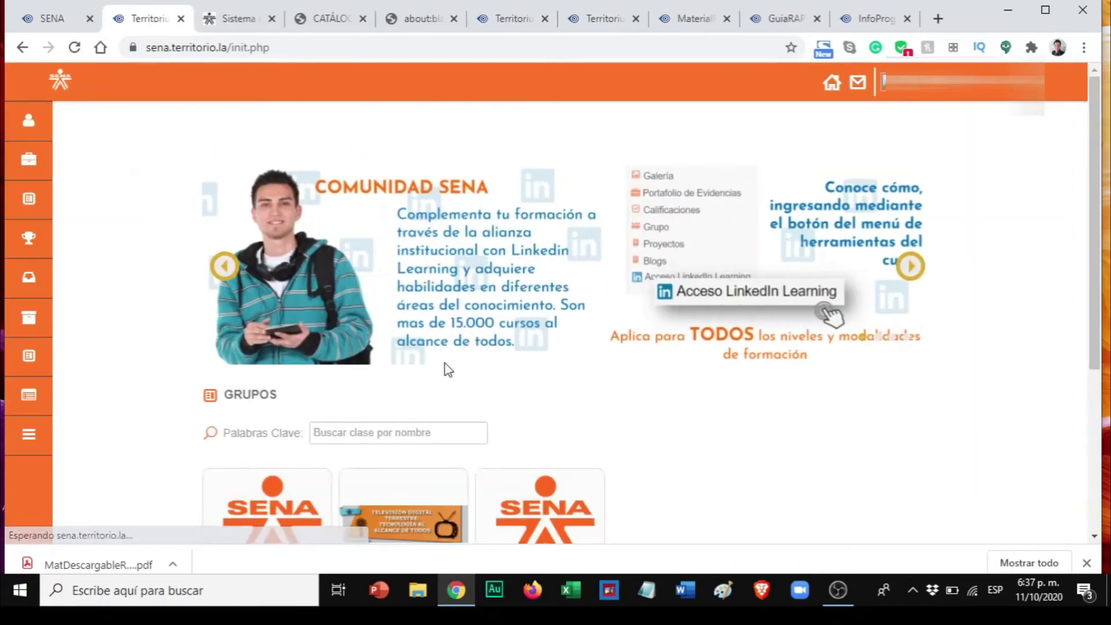
{"action": "scroll", "coordinate": [446, 365], "scroll_direction": "down", "scroll_amount": 3}
{"action": "left_click", "coordinate": [265, 391]}
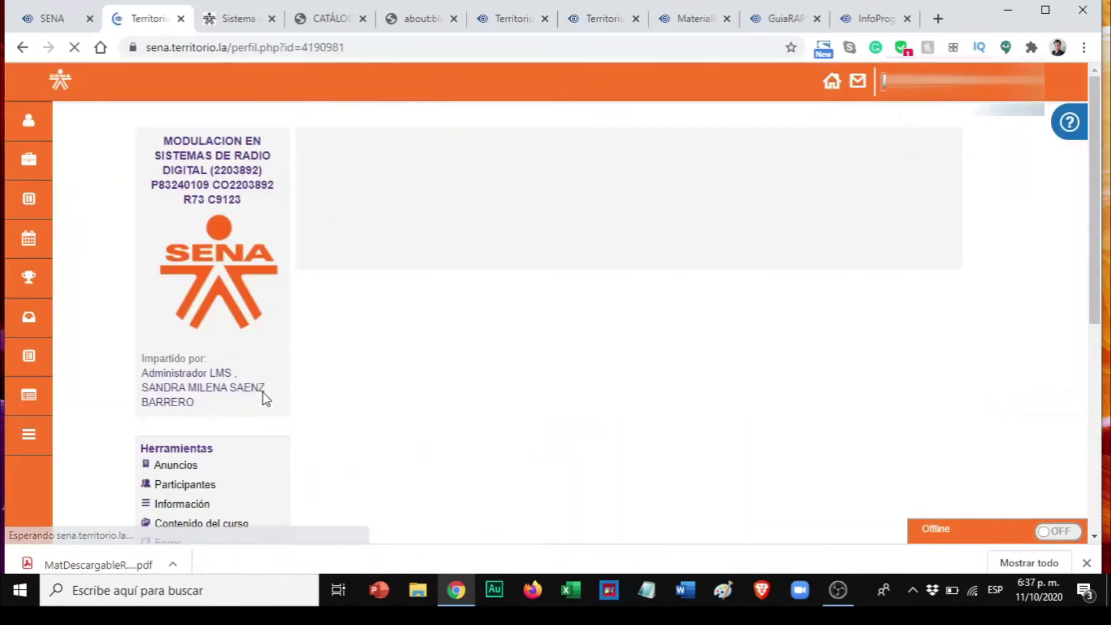
Open the Radio Digital course's Portafolio de Evidencias, showing its three evidences.
{"action": "scroll", "coordinate": [189, 368], "scroll_direction": "down", "scroll_amount": 3}
{"action": "scroll", "coordinate": [189, 405], "scroll_direction": "up", "scroll_amount": 4}
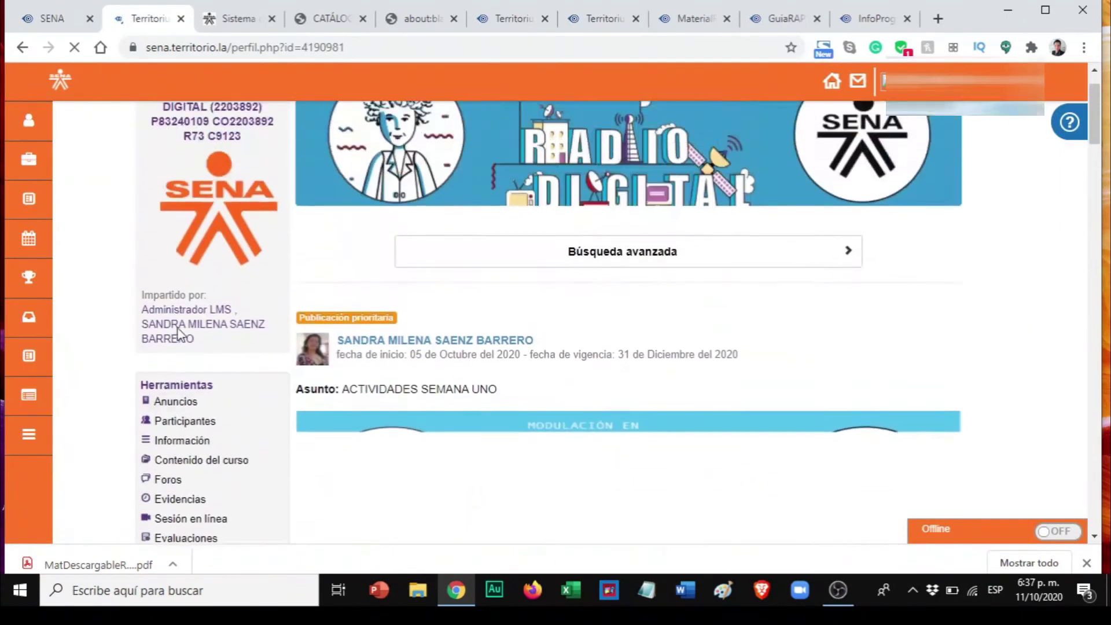
{"action": "scroll", "coordinate": [189, 428], "scroll_direction": "down", "scroll_amount": 4}
{"action": "scroll", "coordinate": [189, 429], "scroll_direction": "down", "scroll_amount": 2}
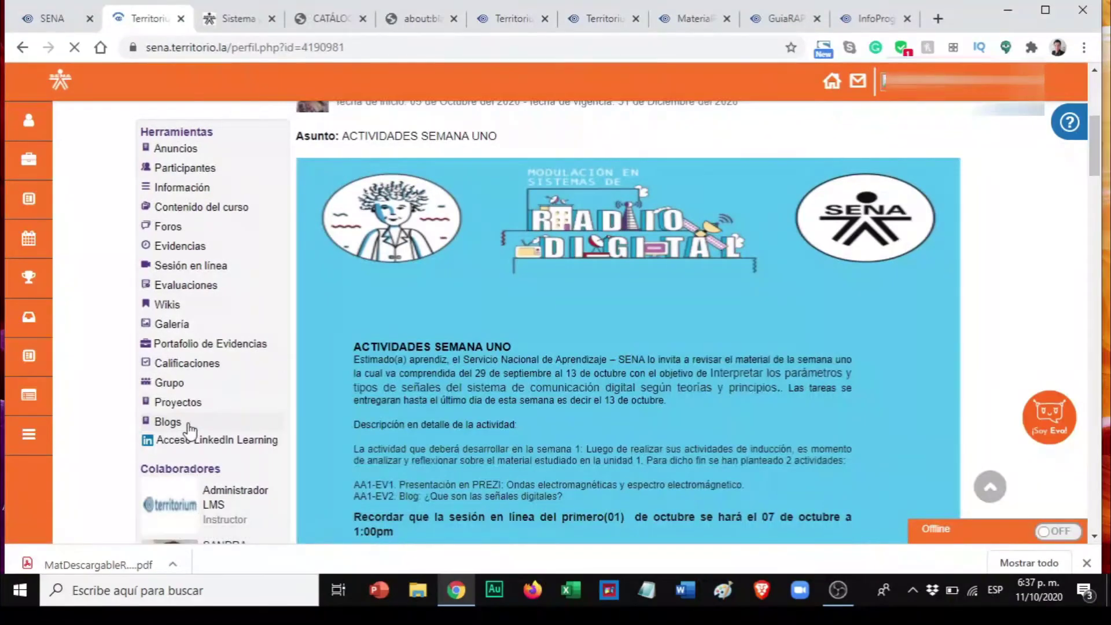
{"action": "scroll", "coordinate": [636, 336], "scroll_direction": "up", "scroll_amount": 3}
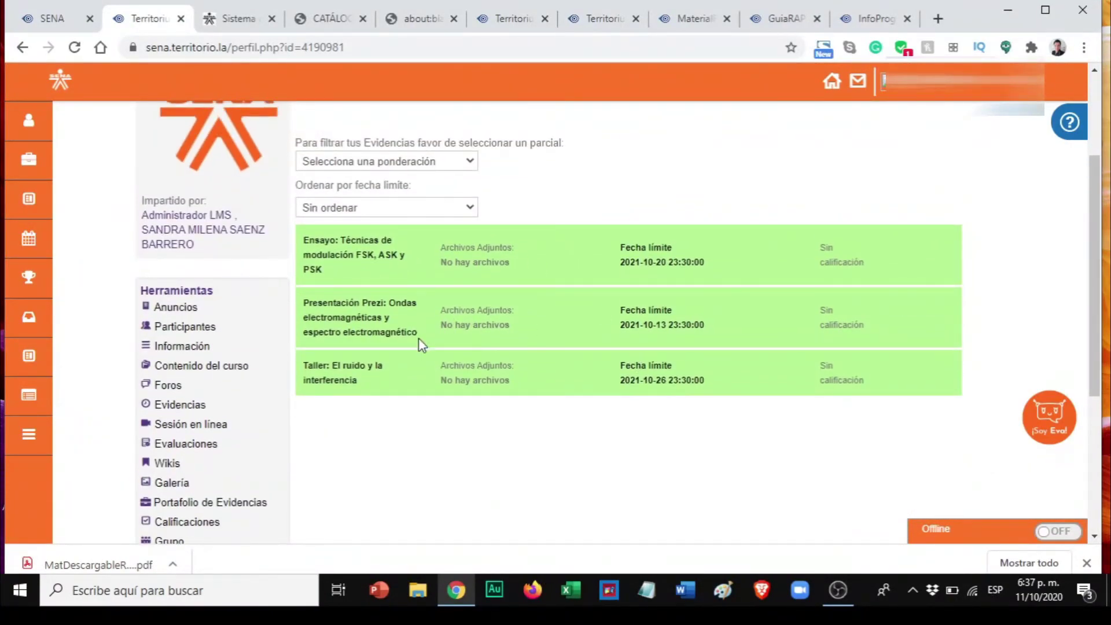
{"action": "scroll", "coordinate": [465, 403], "scroll_direction": "down", "scroll_amount": 1}
{"action": "scroll", "coordinate": [417, 414], "scroll_direction": "down", "scroll_amount": 1}
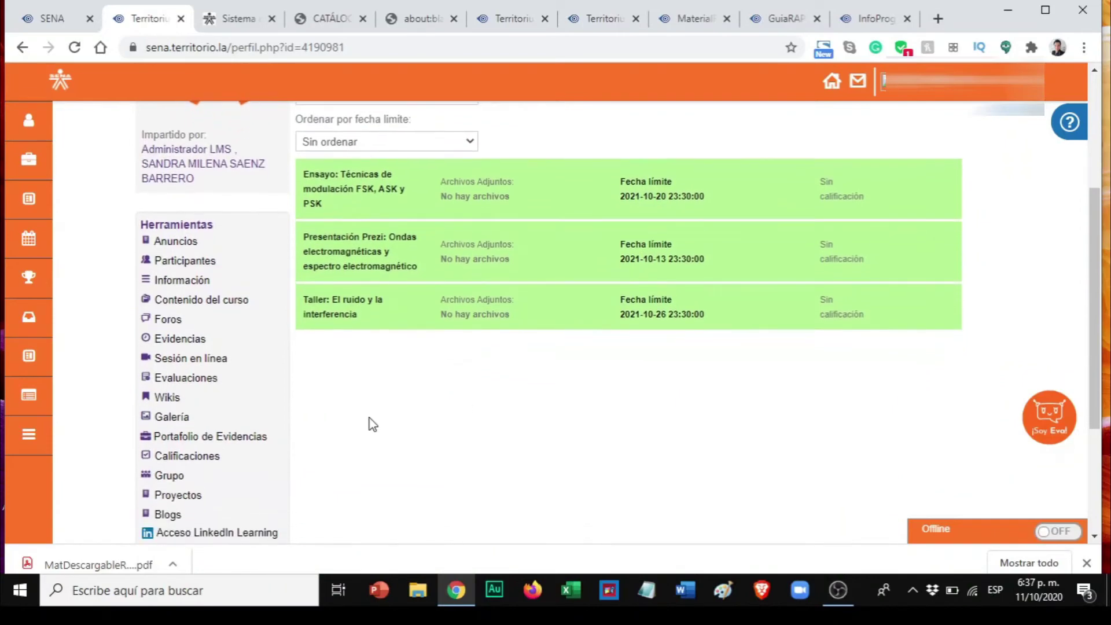
{"action": "left_click", "coordinate": [247, 439]}
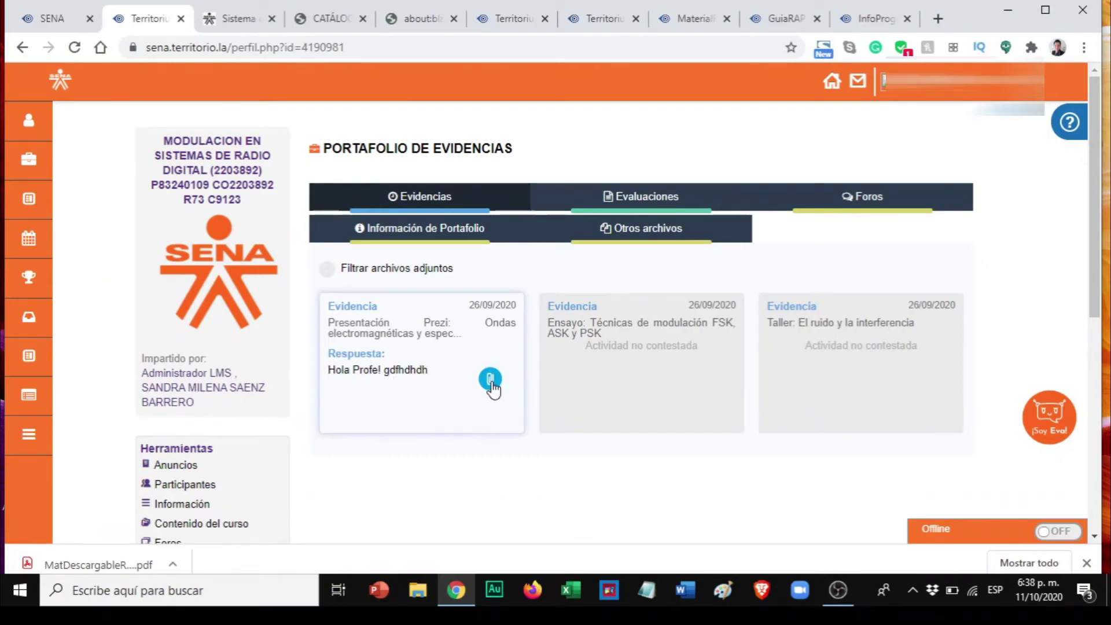
Open the Prezi evidence detail and scroll down to its 17nAcceleratingntrends.pdf attachment.
{"action": "left_click", "coordinate": [447, 341]}
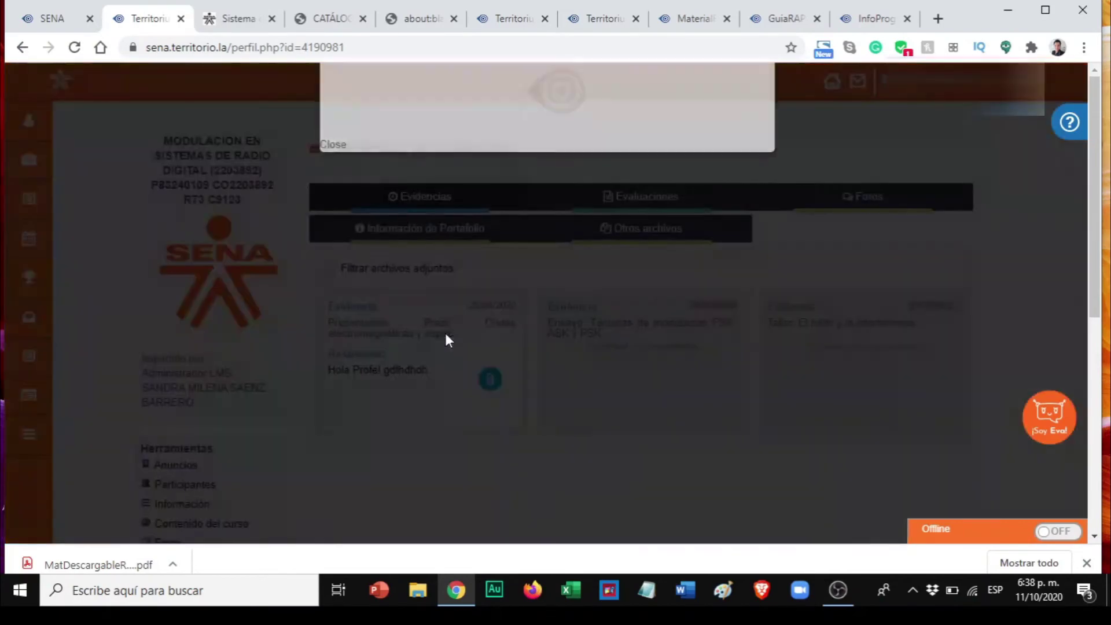
{"action": "scroll", "coordinate": [719, 355], "scroll_direction": "down", "scroll_amount": 2}
{"action": "scroll", "coordinate": [718, 355], "scroll_direction": "down", "scroll_amount": 3}
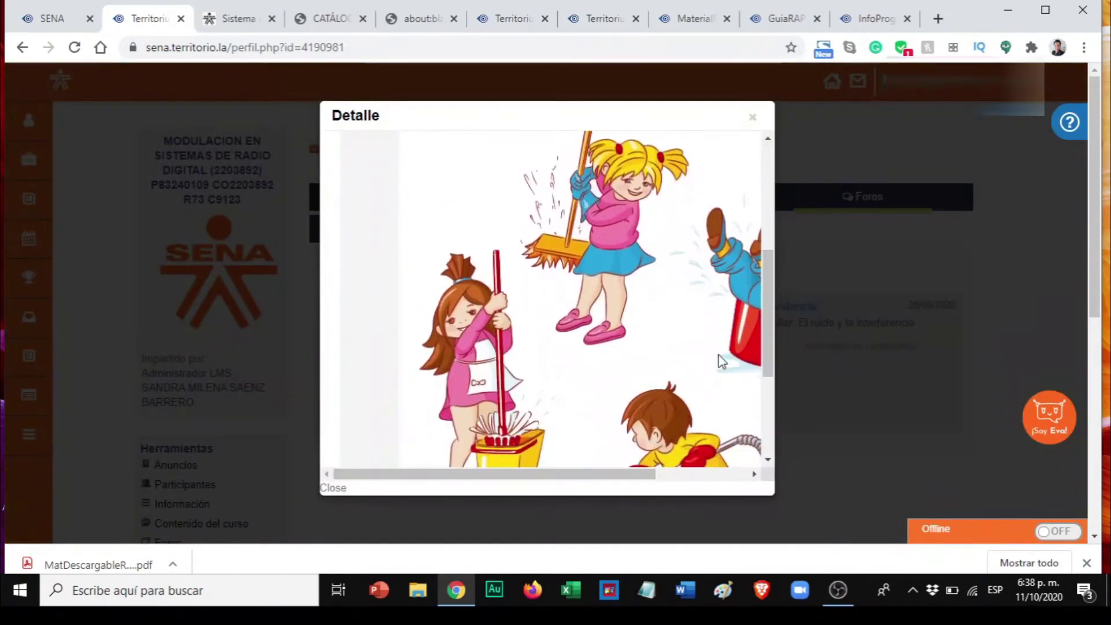
{"action": "scroll", "coordinate": [718, 356], "scroll_direction": "down", "scroll_amount": 3}
{"action": "scroll", "coordinate": [605, 421], "scroll_direction": "down", "scroll_amount": 3}
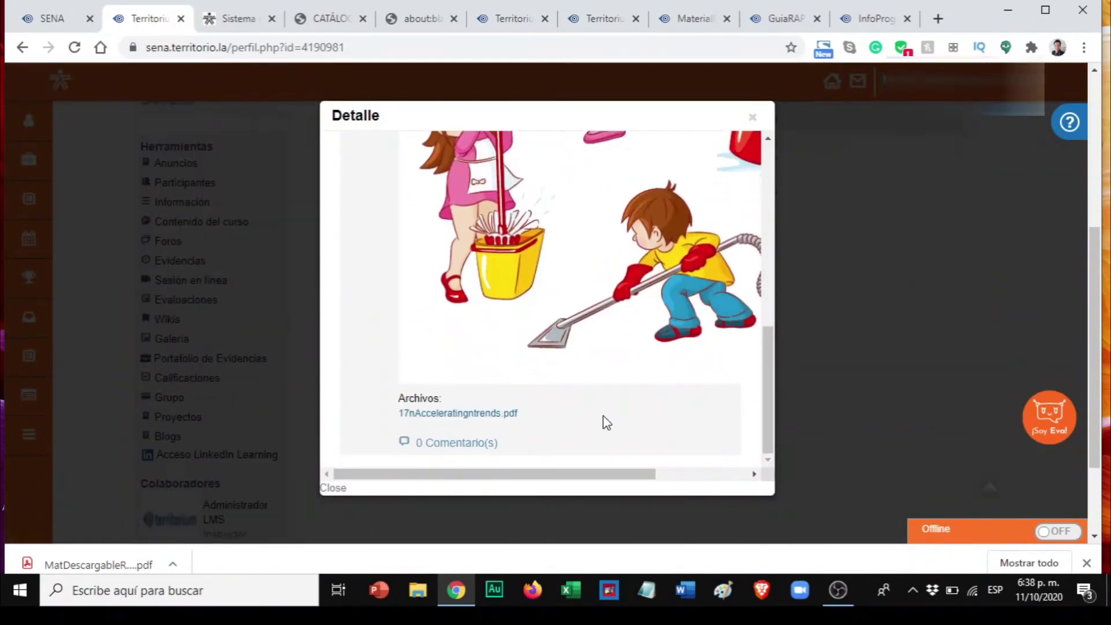
{"action": "scroll", "coordinate": [584, 376], "scroll_direction": "up", "scroll_amount": 3}
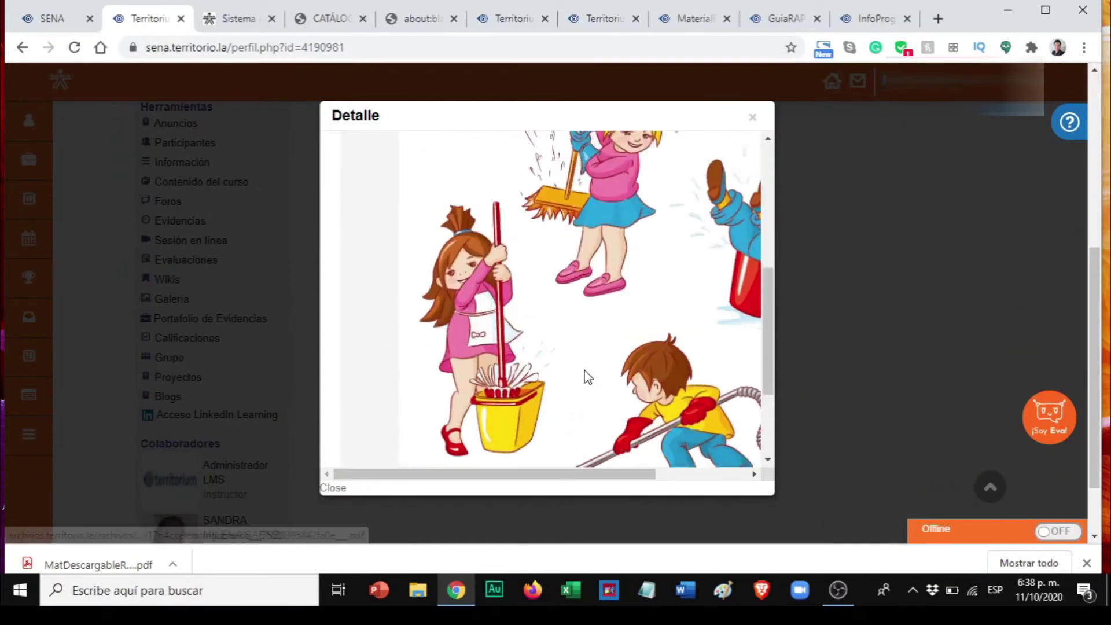
{"action": "scroll", "coordinate": [585, 377], "scroll_direction": "up", "scroll_amount": 5}
{"action": "scroll", "coordinate": [585, 377], "scroll_direction": "up", "scroll_amount": 3}
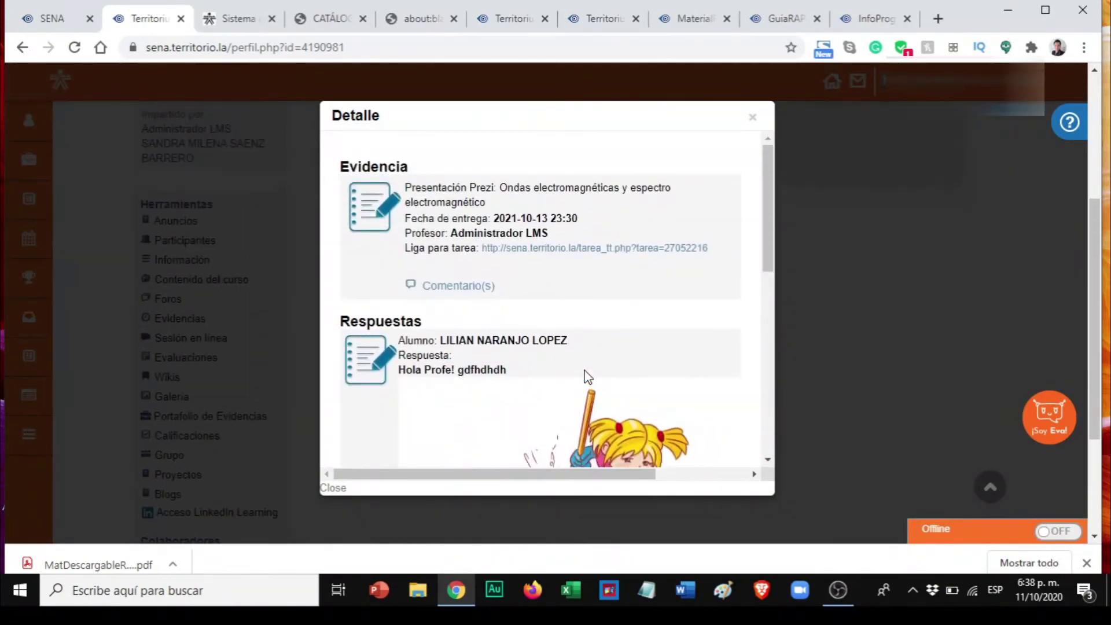
{"action": "scroll", "coordinate": [585, 376], "scroll_direction": "down", "scroll_amount": 5}
{"action": "scroll", "coordinate": [585, 377], "scroll_direction": "down", "scroll_amount": 3}
{"action": "scroll", "coordinate": [722, 483], "scroll_direction": "right", "scroll_amount": 3}
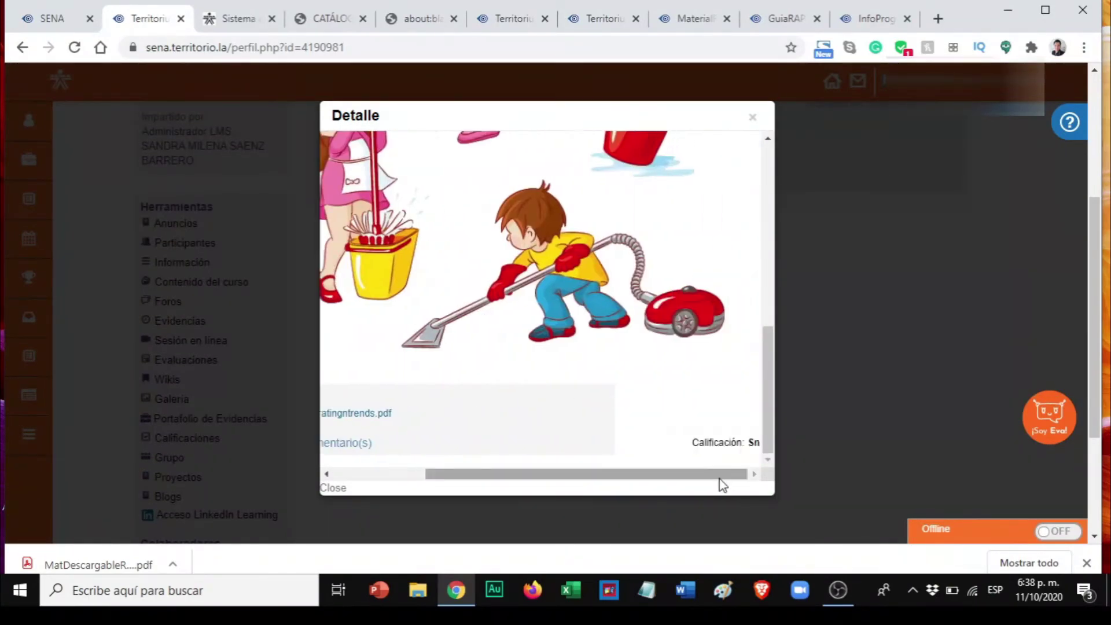
Scroll back up, select the submitted answer text, and close the evidence detail.
{"action": "left_click_drag", "start_coordinate": [688, 474], "coordinate": [463, 471]}
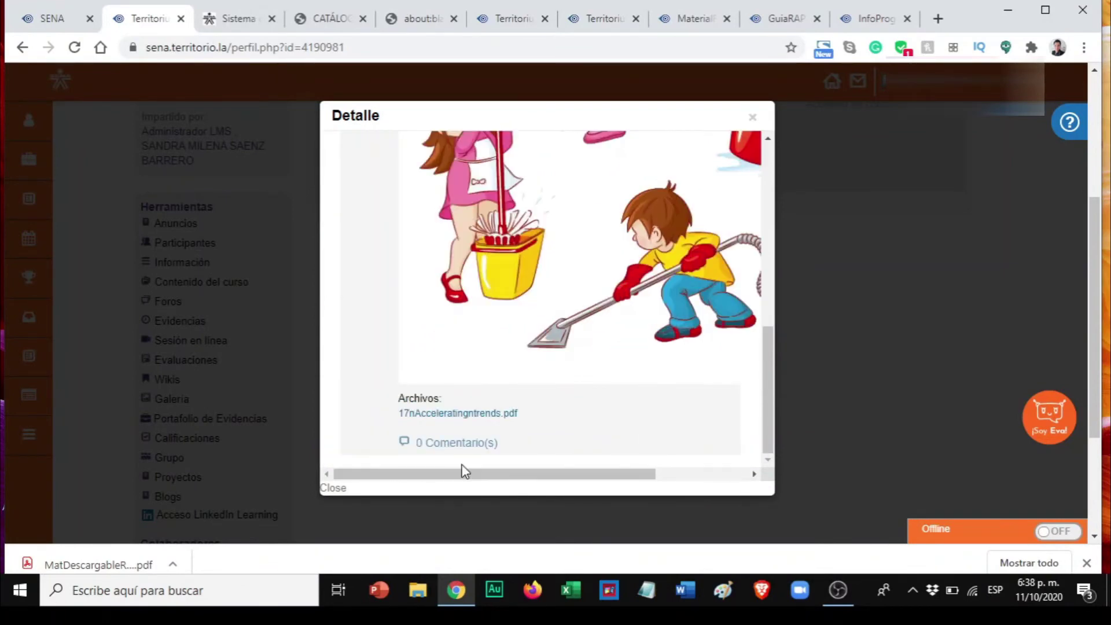
{"action": "scroll", "coordinate": [547, 382], "scroll_direction": "up", "scroll_amount": 8}
{"action": "scroll", "coordinate": [533, 373], "scroll_direction": "up", "scroll_amount": 1}
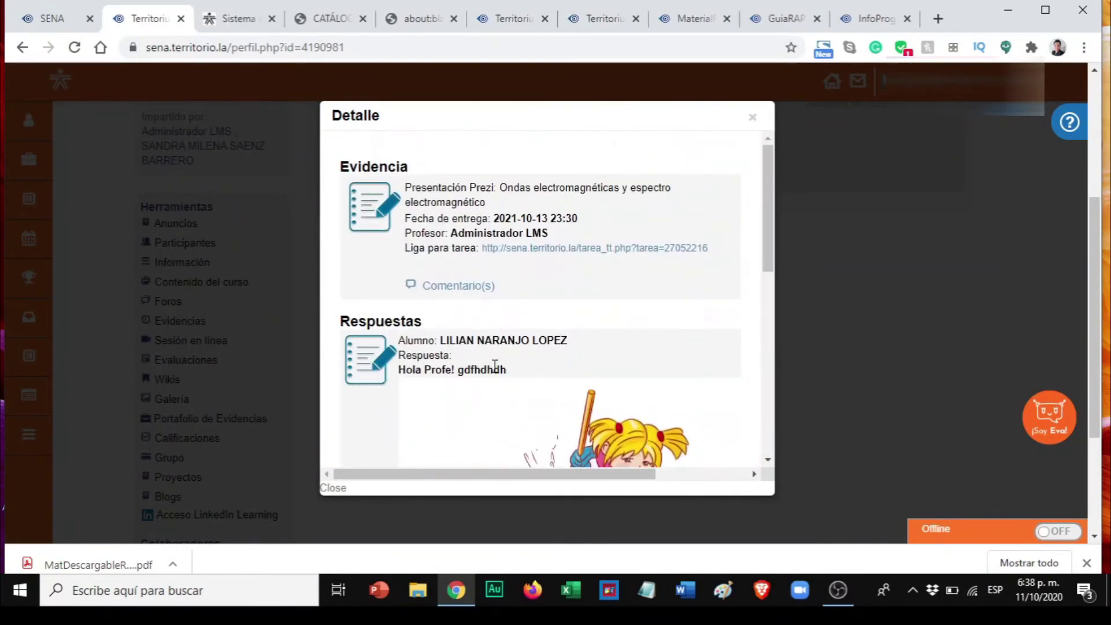
{"action": "triple_click", "coordinate": [495, 369]}
{"action": "left_click", "coordinate": [752, 117]}
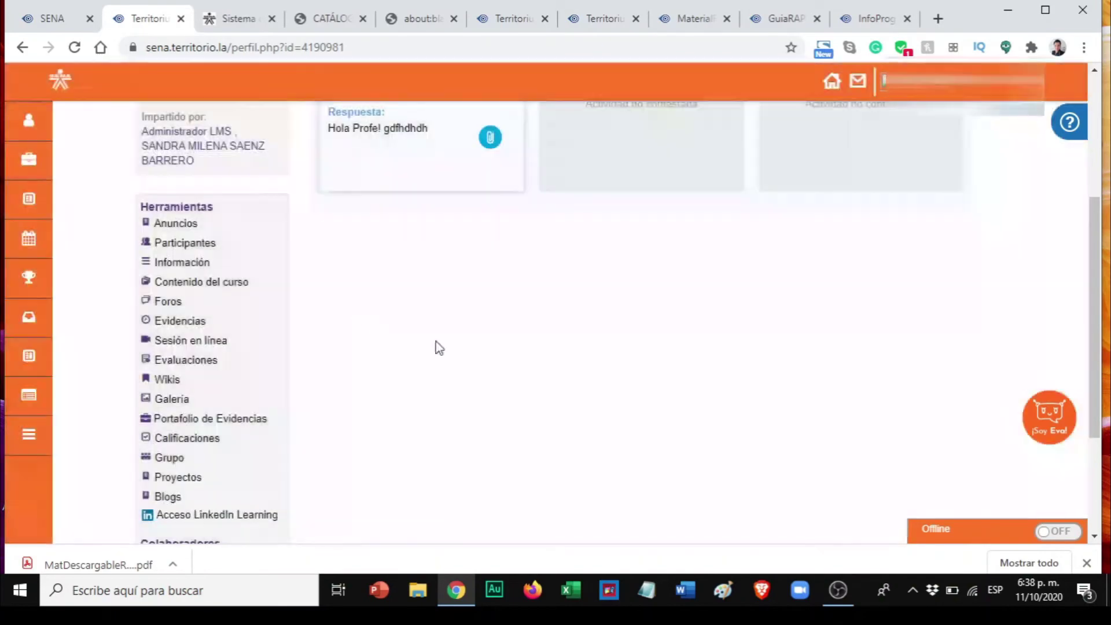
{"action": "scroll", "coordinate": [243, 416], "scroll_direction": "down", "scroll_amount": 1}
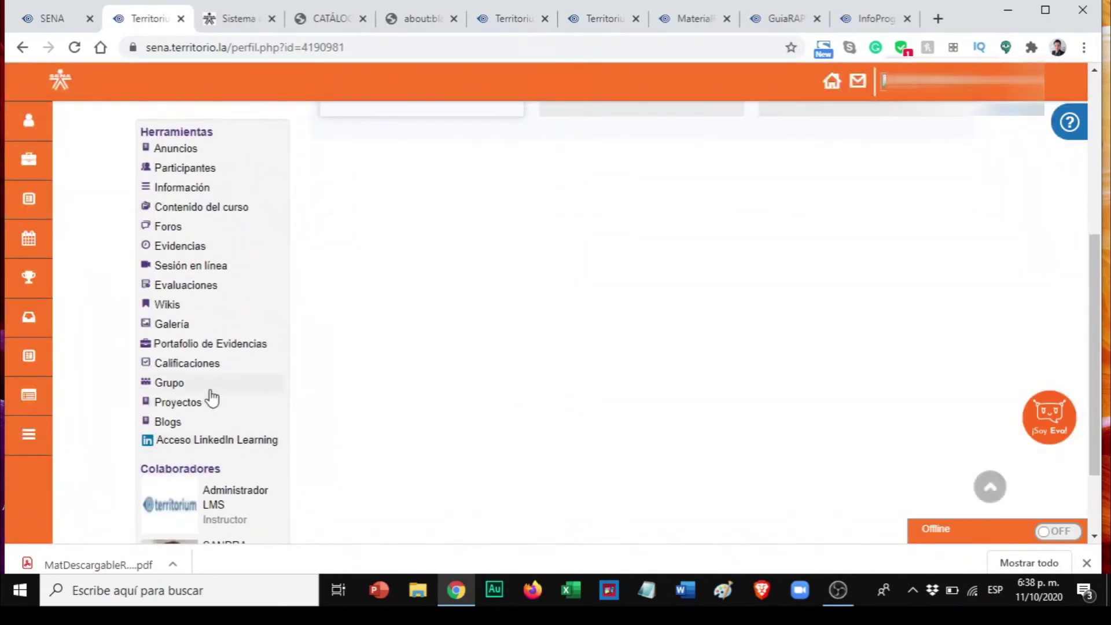
Open the course grades and check the A1EV1 PRESENTACION PREZI pending-grading detail.
{"action": "left_click", "coordinate": [195, 370]}
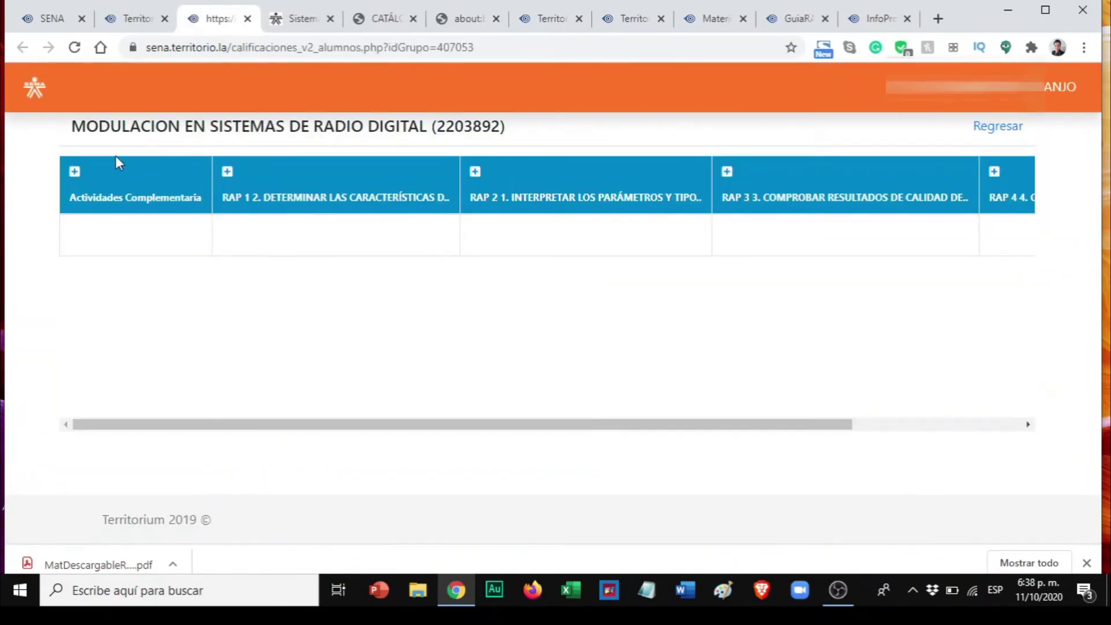
{"action": "left_click", "coordinate": [74, 173]}
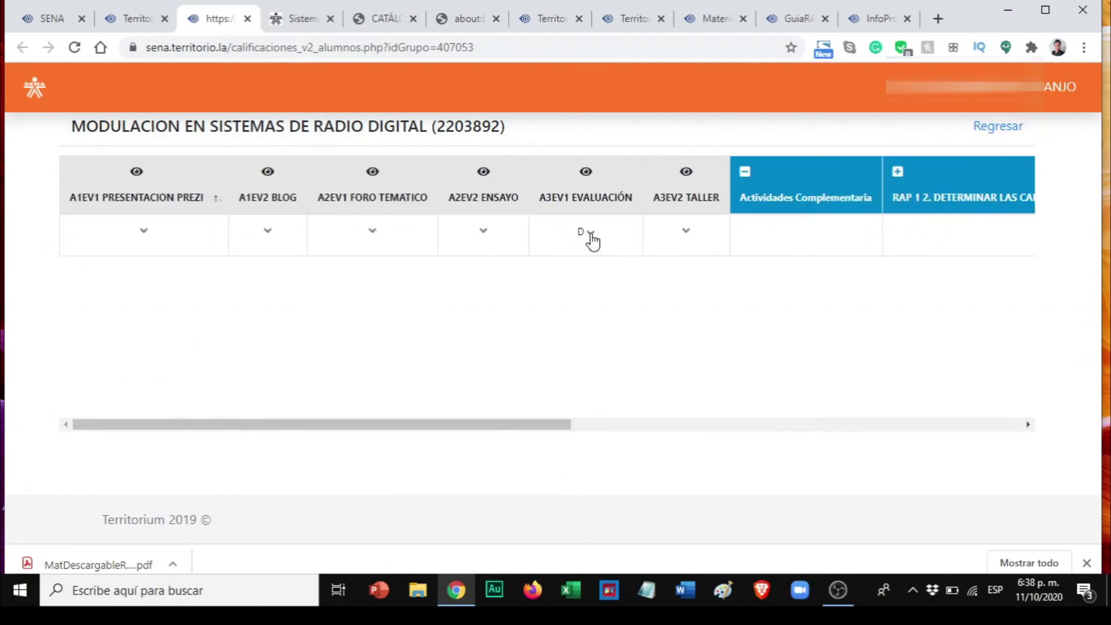
{"action": "left_click", "coordinate": [145, 234]}
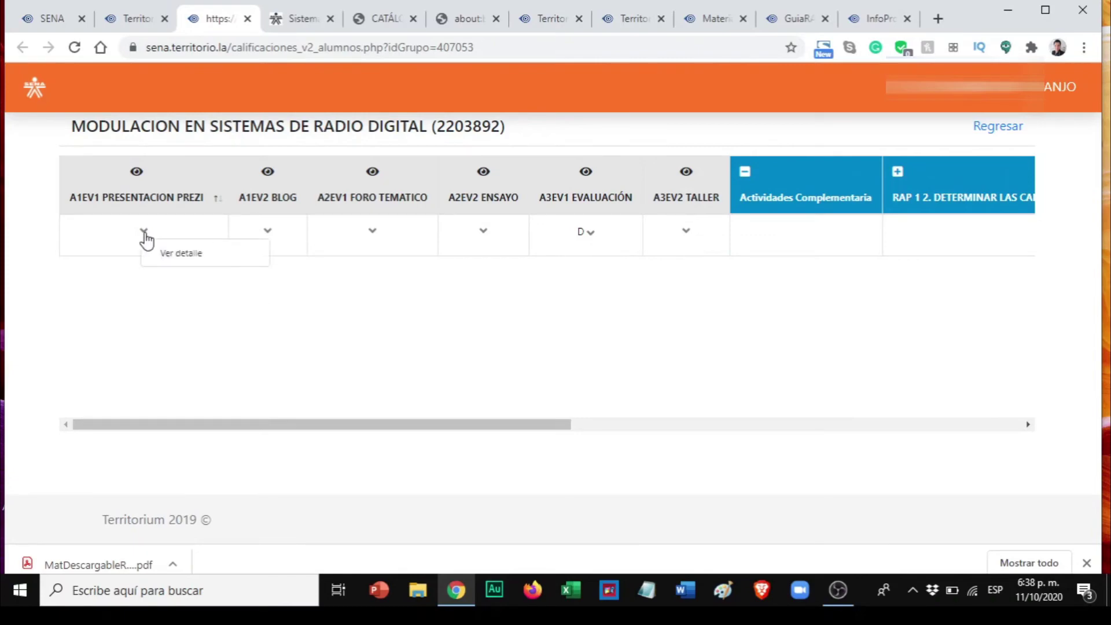
{"action": "left_click", "coordinate": [174, 258]}
{"action": "left_click", "coordinate": [572, 177]}
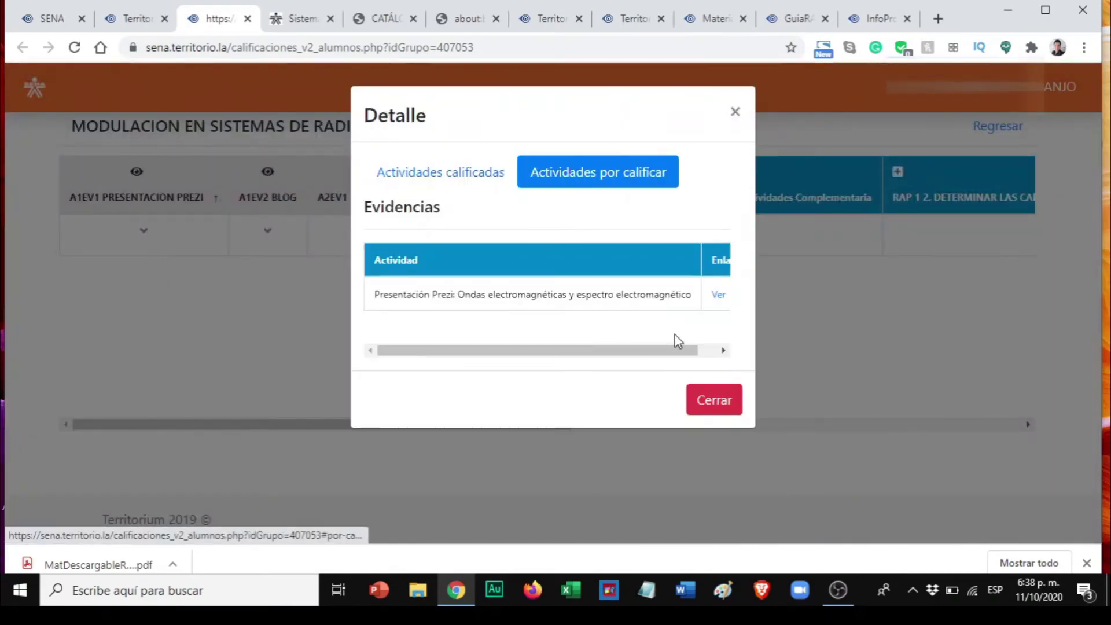
{"action": "left_click_drag", "start_coordinate": [706, 350], "coordinate": [748, 53]}
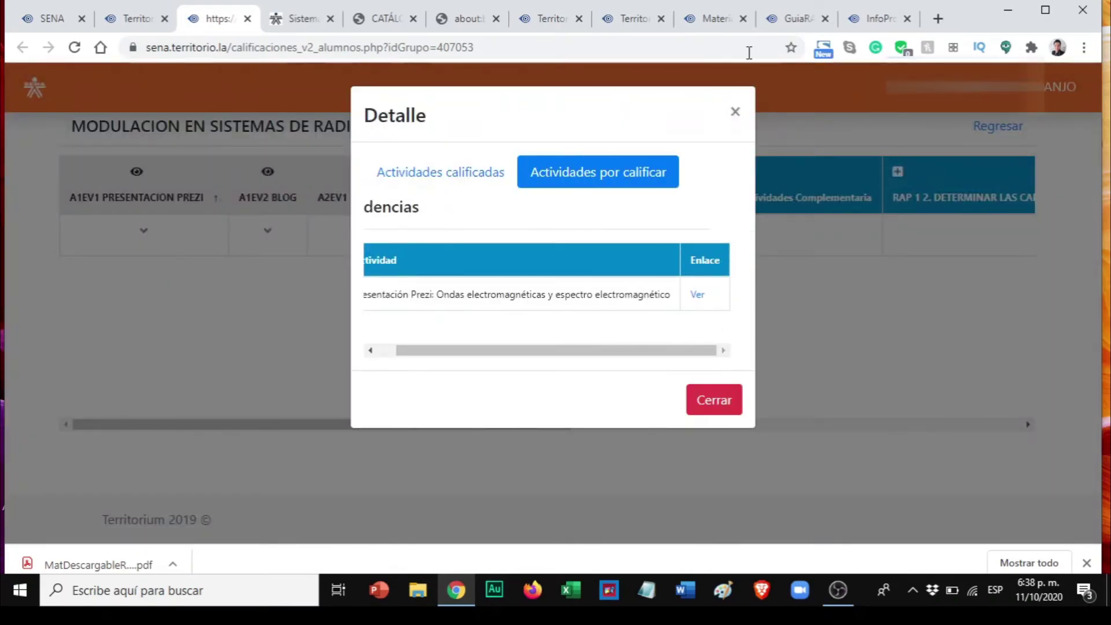
{"action": "left_click", "coordinate": [735, 113]}
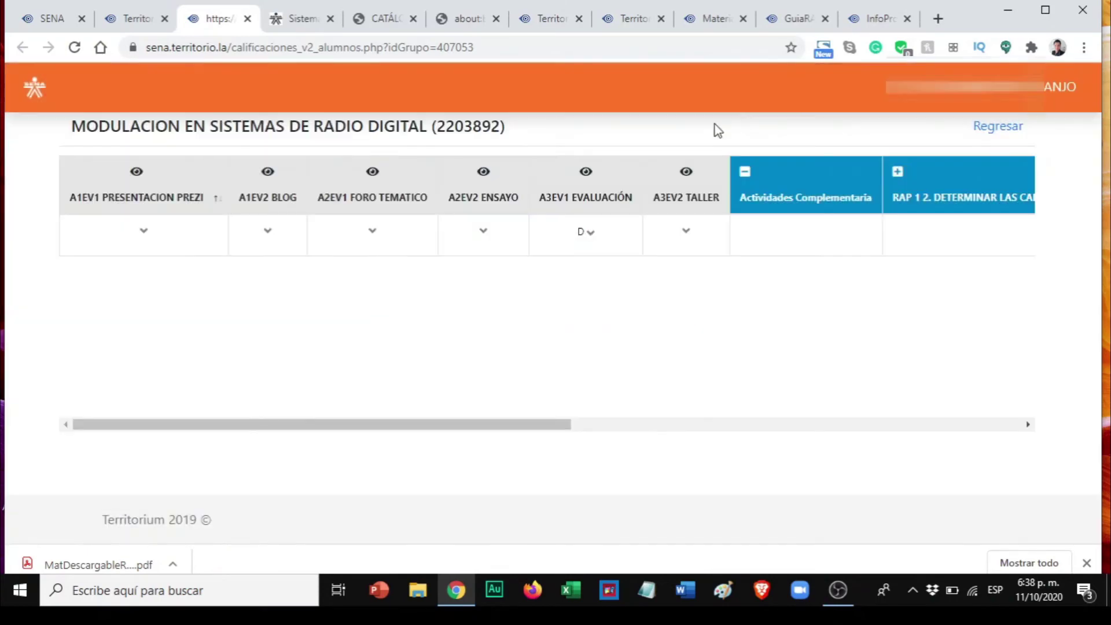
Check the A2EV1 FORO TEMATICO grade's activities awaiting grading.
{"action": "left_click", "coordinate": [373, 234]}
{"action": "left_click", "coordinate": [418, 260]}
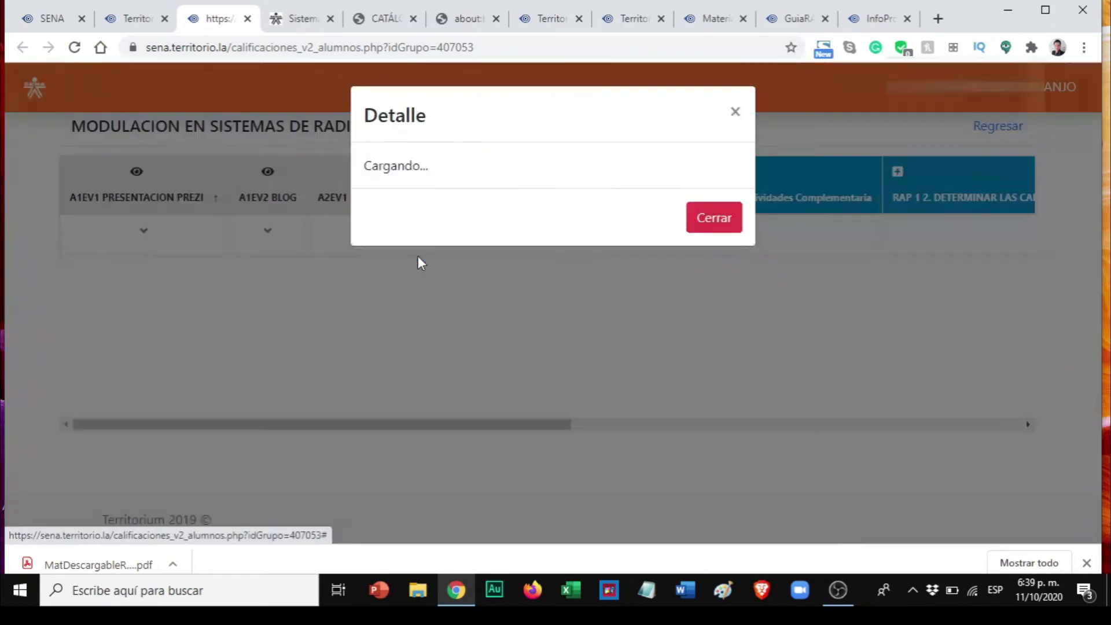
{"action": "left_click", "coordinate": [607, 172]}
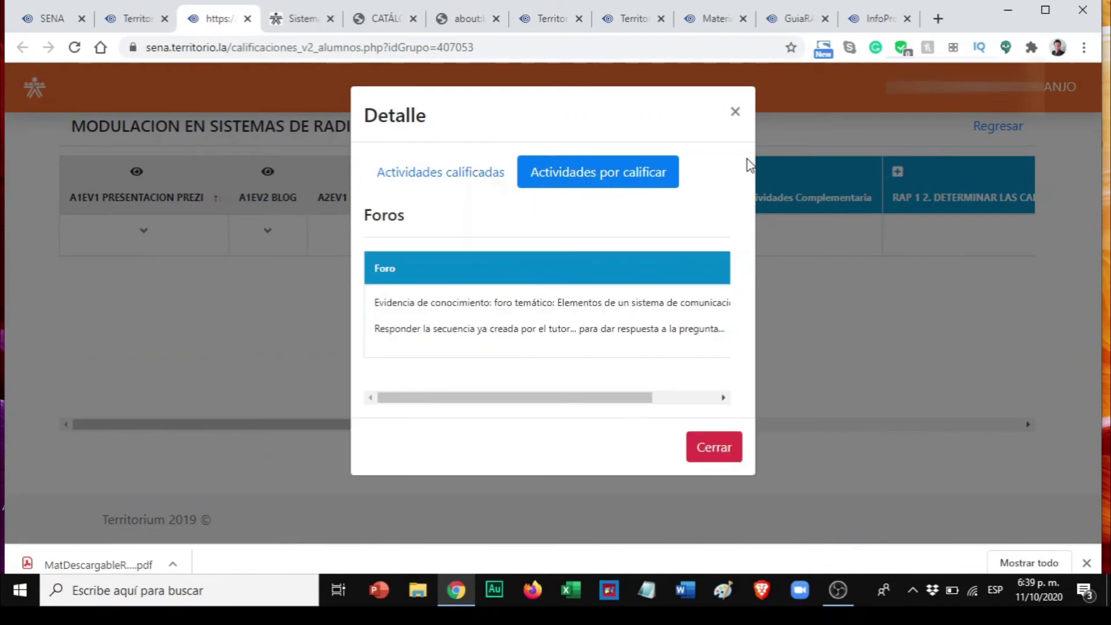
{"action": "left_click", "coordinate": [736, 112]}
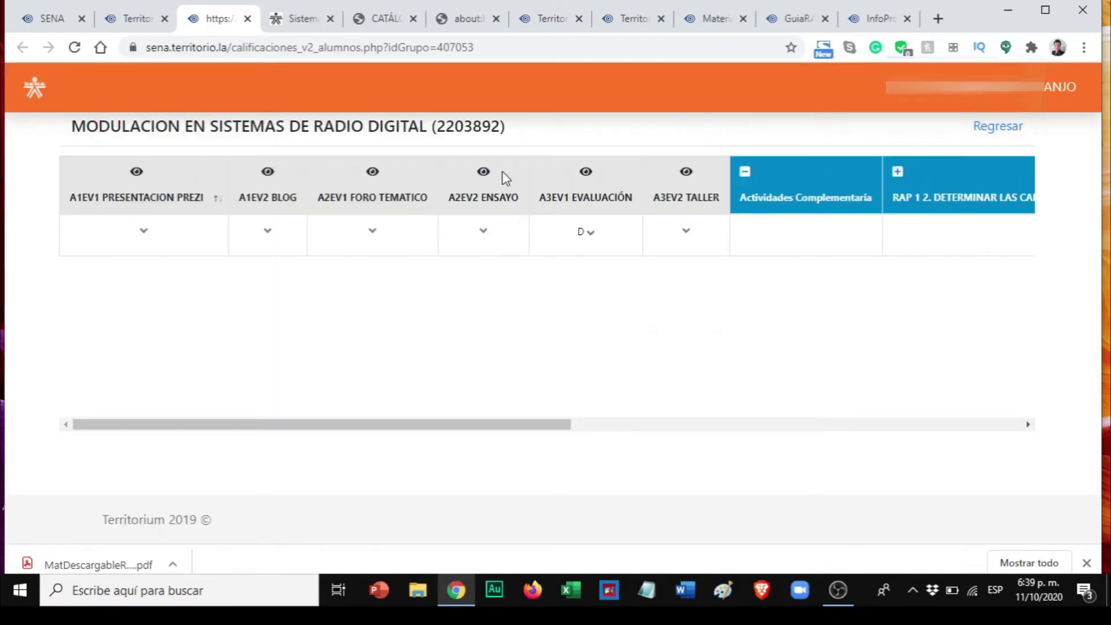
Review the A2EV2 ENSAYO graded and pending lists, then return to the Modulación course tab.
{"action": "left_click", "coordinate": [483, 231]}
{"action": "left_click", "coordinate": [529, 259]}
{"action": "left_click", "coordinate": [591, 180]}
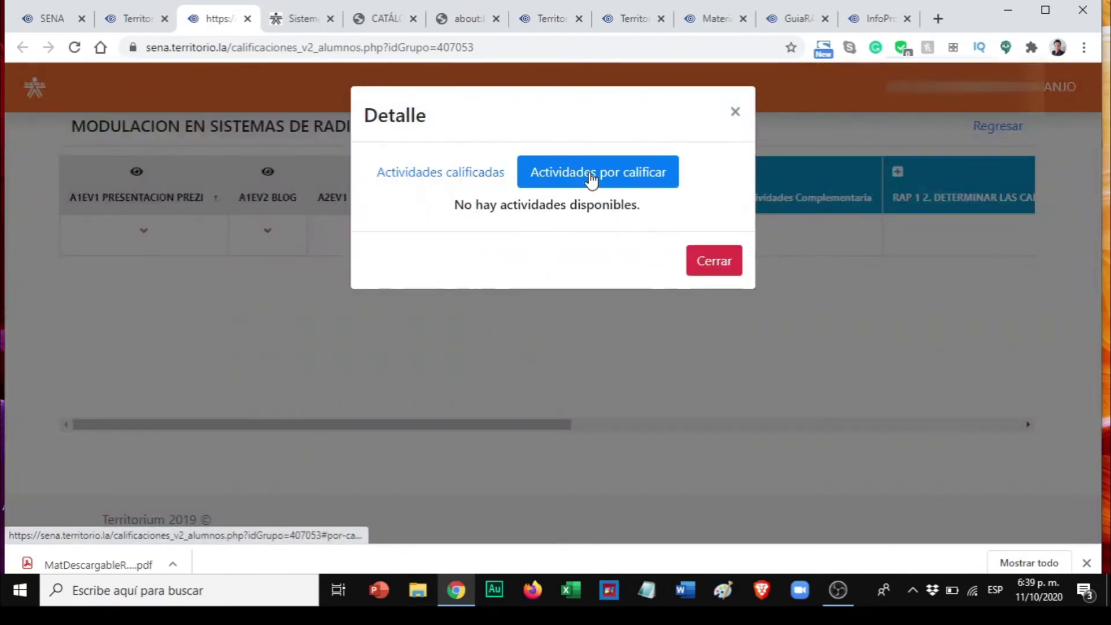
{"action": "left_click", "coordinate": [471, 174]}
{"action": "left_click", "coordinate": [555, 176]}
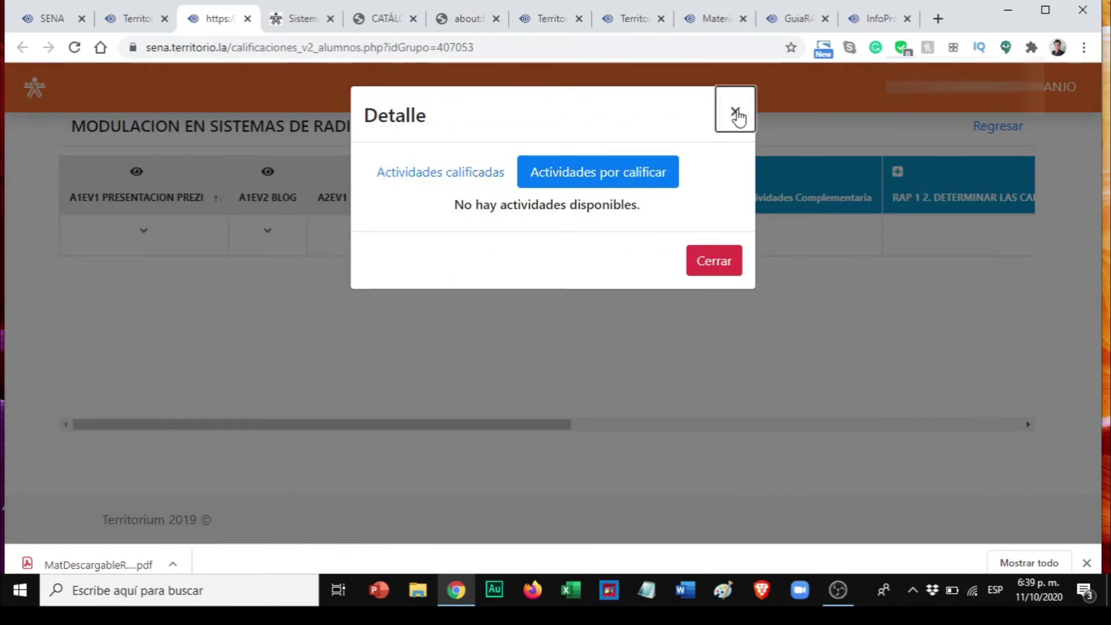
{"action": "left_click", "coordinate": [734, 113]}
{"action": "left_click", "coordinate": [132, 19]}
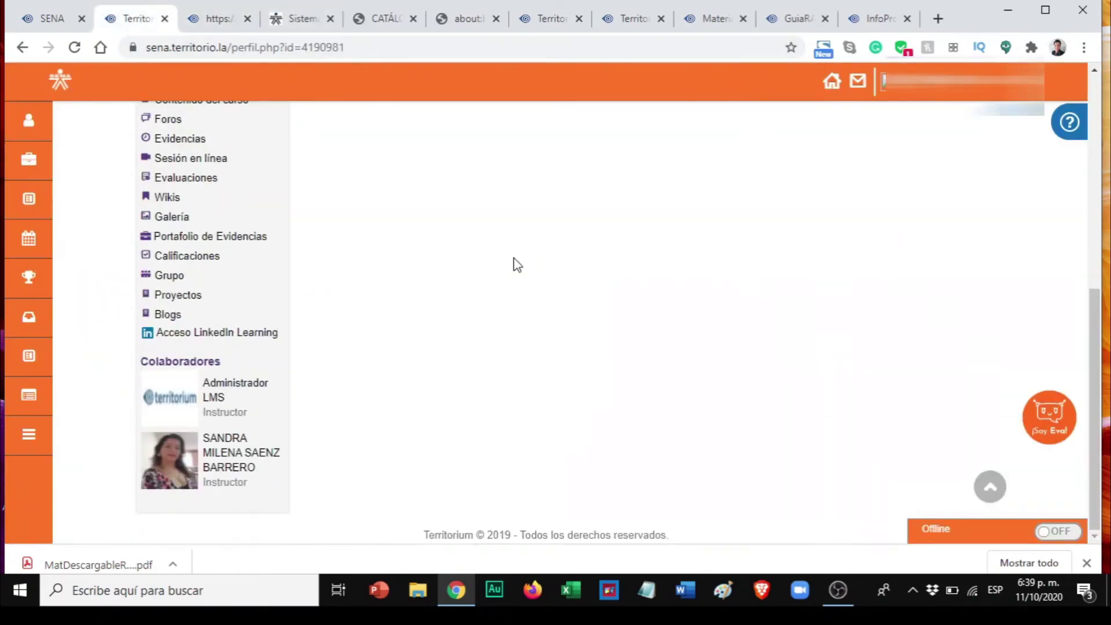
From the Territorium home page, open the Televisión Digital Terrestre course and browse it.
{"action": "scroll", "coordinate": [516, 264], "scroll_direction": "up", "scroll_amount": 7}
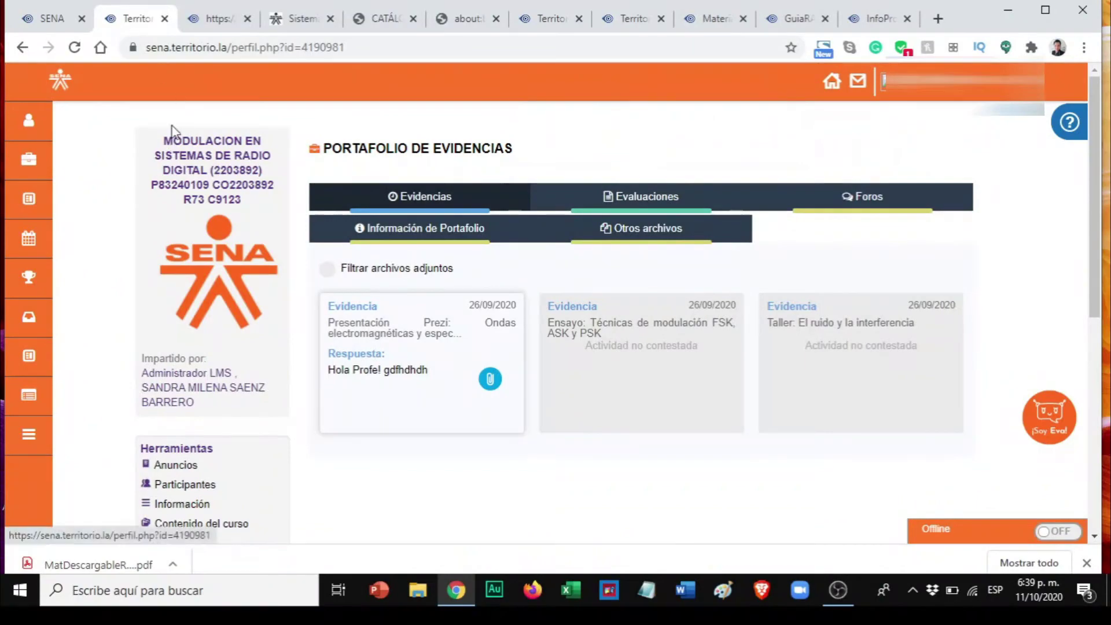
{"action": "left_click", "coordinate": [60, 78]}
{"action": "scroll", "coordinate": [168, 293], "scroll_direction": "down", "scroll_amount": 4}
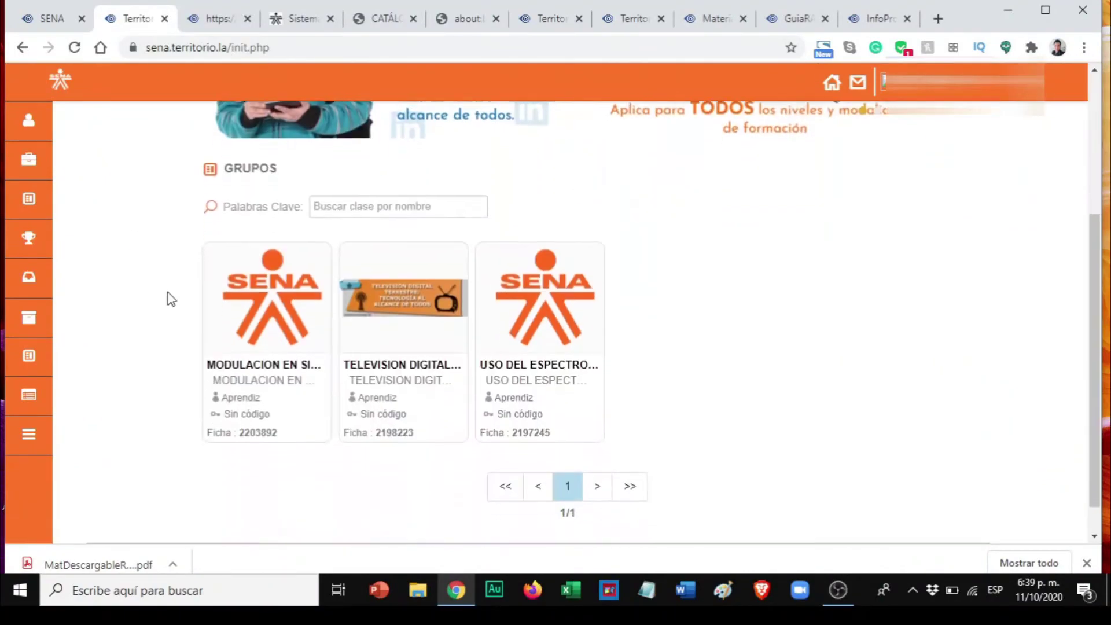
{"action": "left_click", "coordinate": [402, 366]}
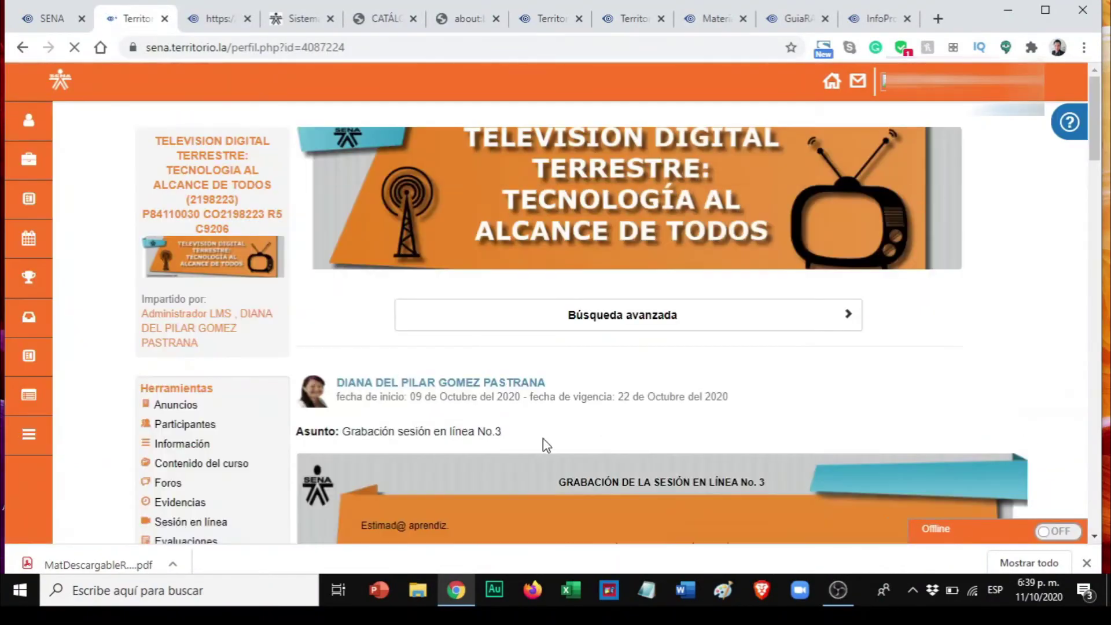
{"action": "scroll", "coordinate": [542, 438], "scroll_direction": "down", "scroll_amount": 5}
{"action": "scroll", "coordinate": [543, 438], "scroll_direction": "down", "scroll_amount": 5}
{"action": "scroll", "coordinate": [543, 438], "scroll_direction": "down", "scroll_amount": 5}
{"action": "scroll", "coordinate": [542, 439], "scroll_direction": "down", "scroll_amount": 5}
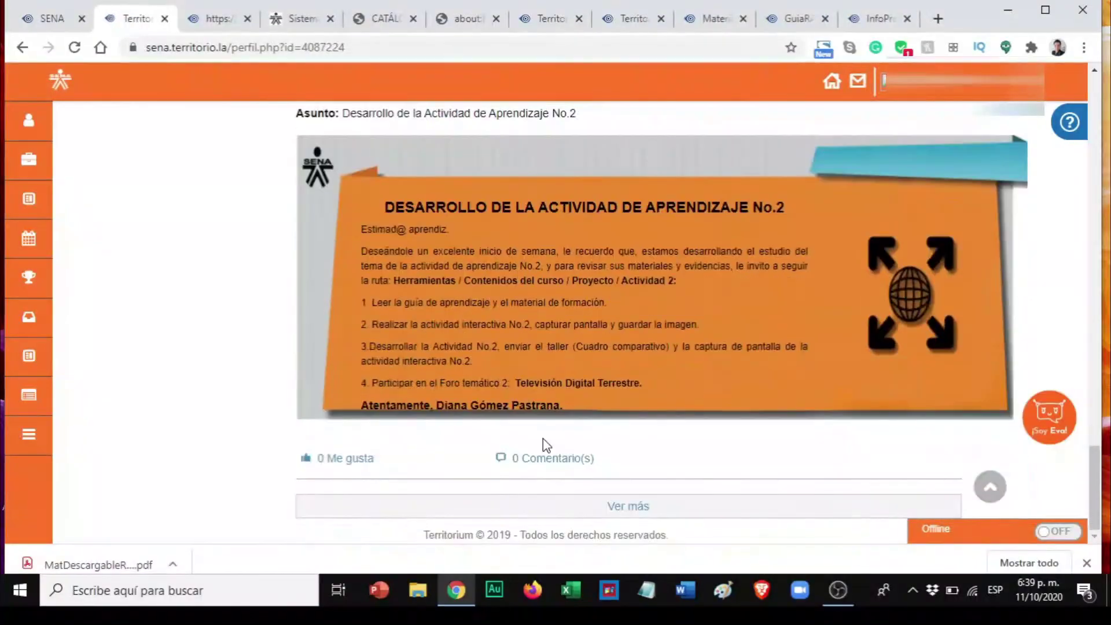
{"action": "scroll", "coordinate": [543, 439], "scroll_direction": "up", "scroll_amount": 5}
{"action": "scroll", "coordinate": [542, 439], "scroll_direction": "up", "scroll_amount": 5}
{"action": "scroll", "coordinate": [543, 438], "scroll_direction": "up", "scroll_amount": 5}
{"action": "scroll", "coordinate": [543, 438], "scroll_direction": "up", "scroll_amount": 2}
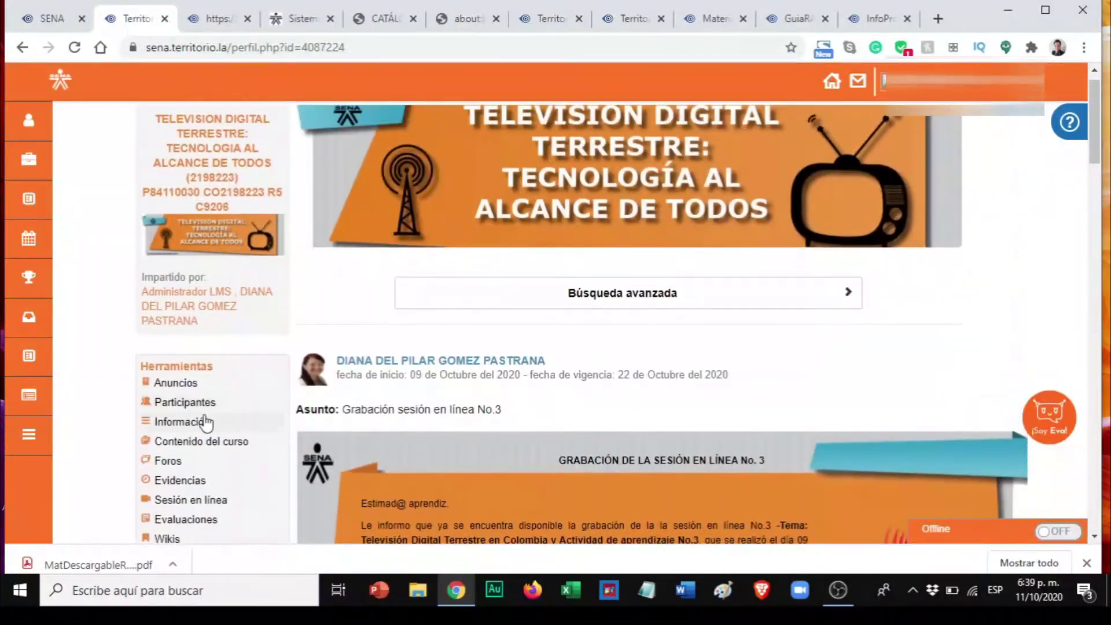
Browse the course's five forums, including Foro Social and Foro de dudas e inquietudes.
{"action": "left_click", "coordinate": [178, 461]}
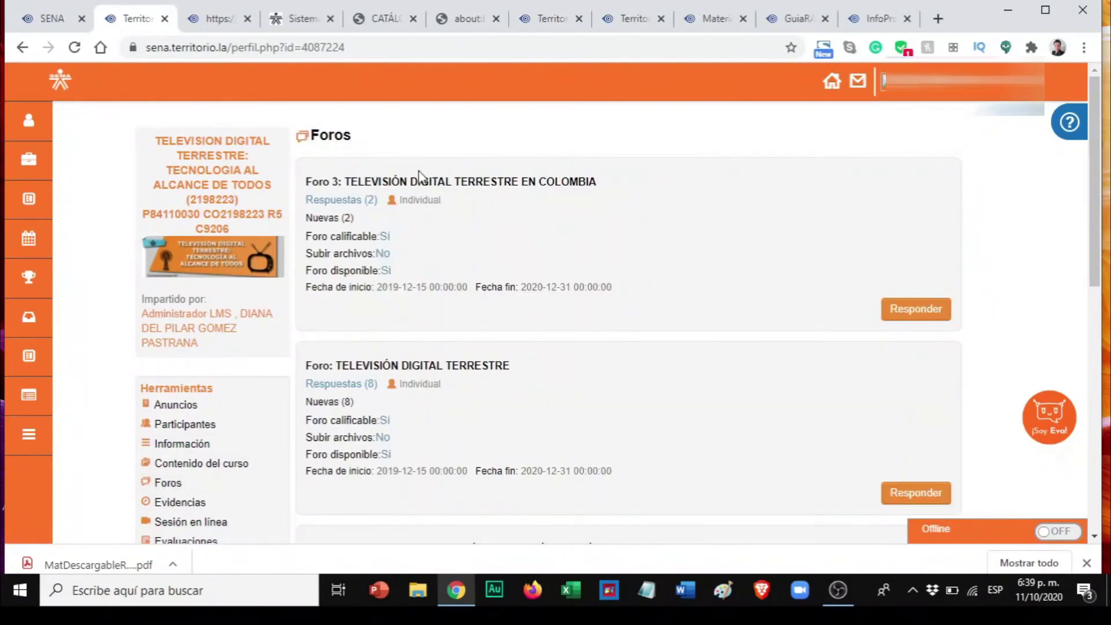
{"action": "scroll", "coordinate": [674, 323], "scroll_direction": "down", "scroll_amount": 2}
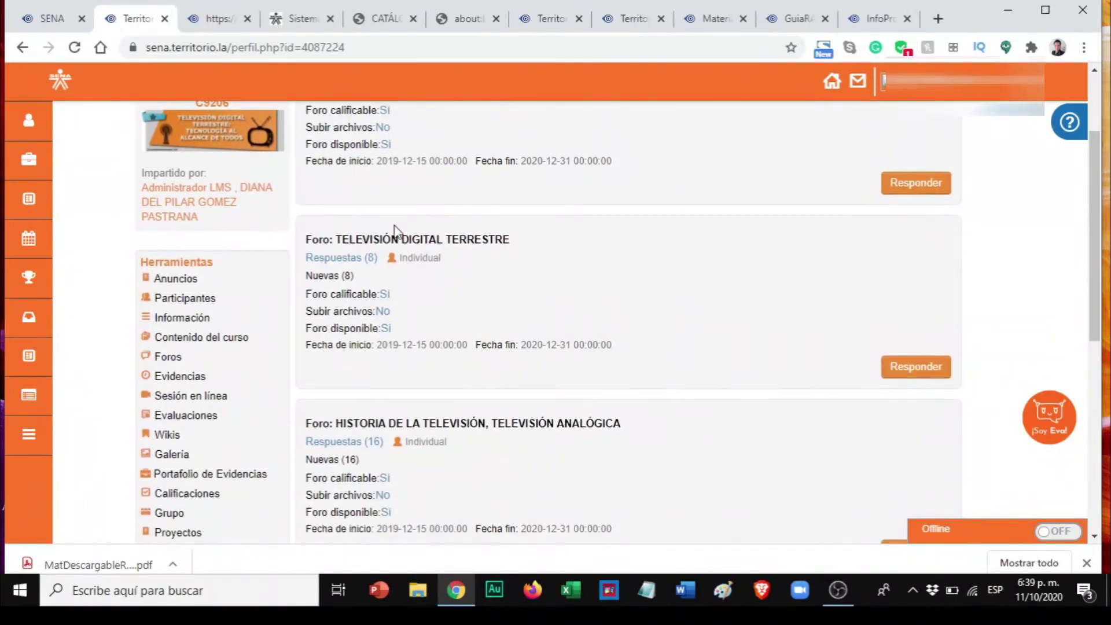
{"action": "scroll", "coordinate": [576, 251], "scroll_direction": "down", "scroll_amount": 3}
{"action": "scroll", "coordinate": [577, 250], "scroll_direction": "up", "scroll_amount": 3}
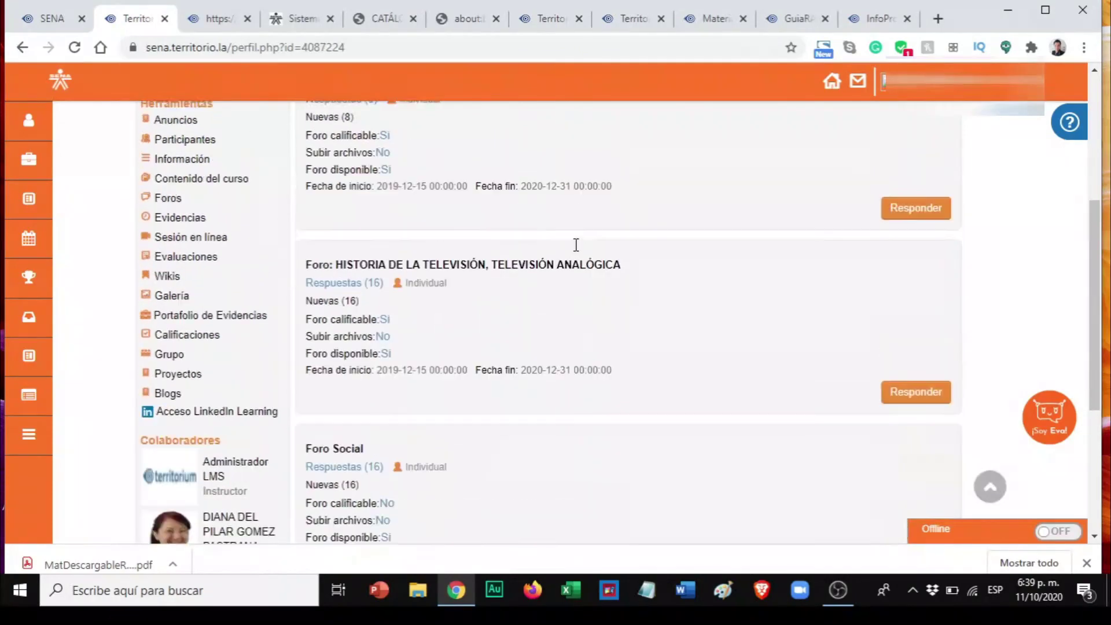
{"action": "scroll", "coordinate": [577, 251], "scroll_direction": "up", "scroll_amount": 2}
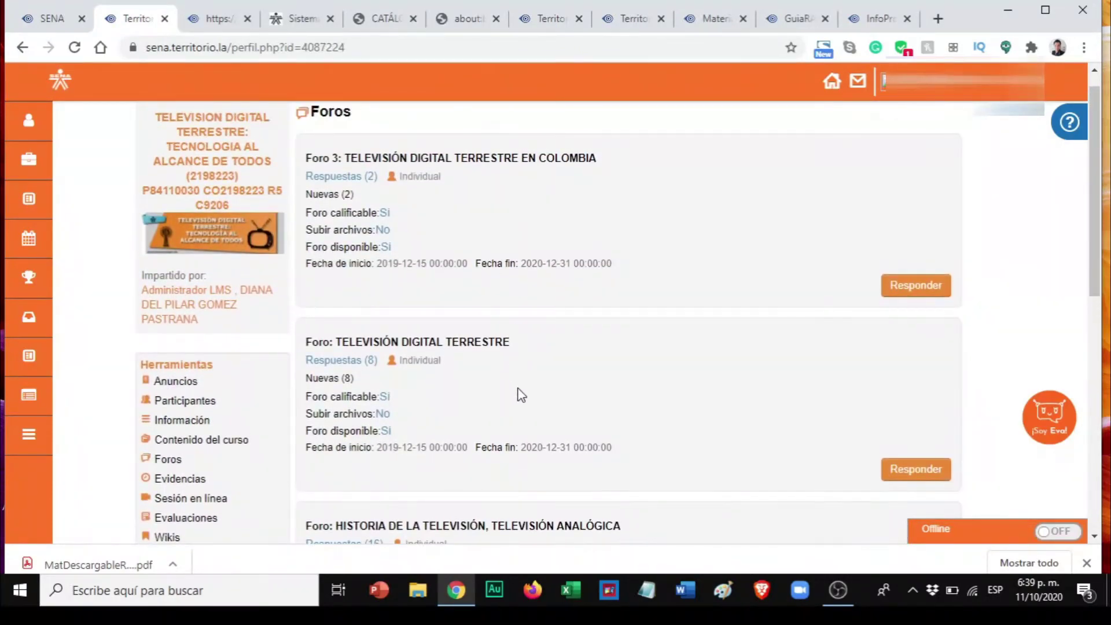
{"action": "scroll", "coordinate": [560, 475], "scroll_direction": "down", "scroll_amount": 2}
{"action": "scroll", "coordinate": [560, 474], "scroll_direction": "down", "scroll_amount": 5}
{"action": "scroll", "coordinate": [560, 474], "scroll_direction": "down", "scroll_amount": 4}
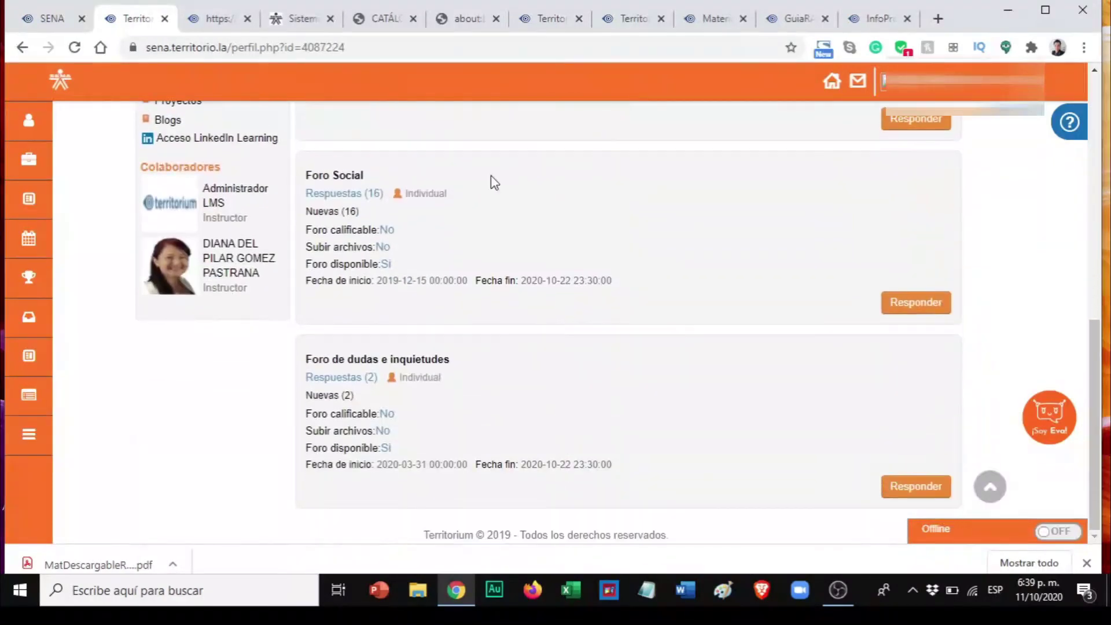
{"action": "scroll", "coordinate": [571, 432], "scroll_direction": "up", "scroll_amount": 4}
{"action": "scroll", "coordinate": [571, 432], "scroll_direction": "up", "scroll_amount": 2}
Visit the course's Sesión en línea page, then its Portafolio de Evidencias.
{"action": "scroll", "coordinate": [571, 432], "scroll_direction": "up", "scroll_amount": 1}
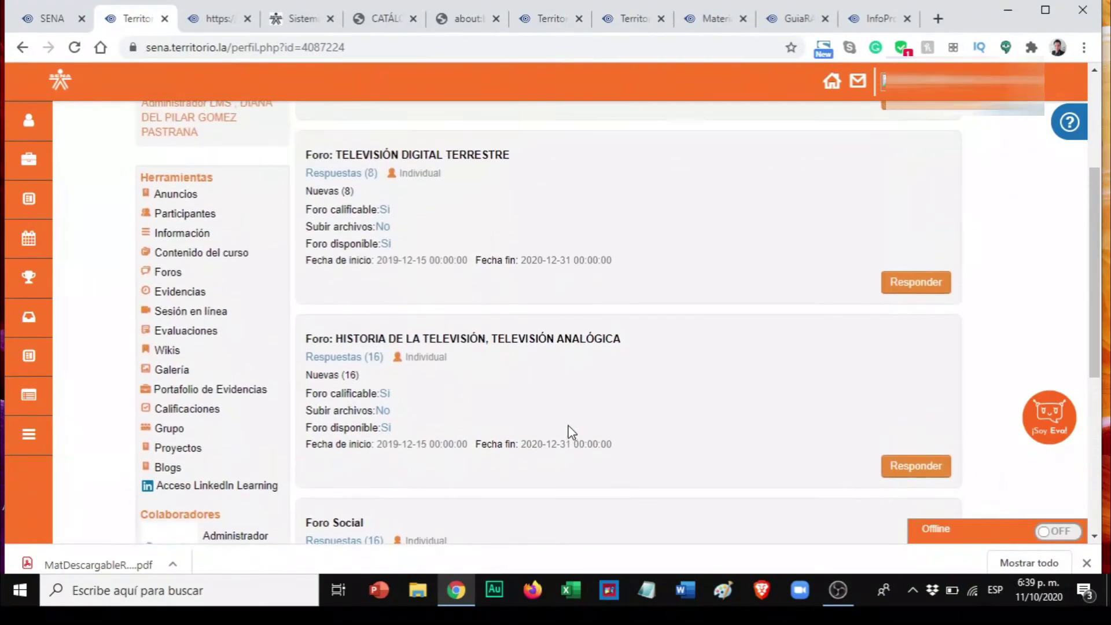
{"action": "left_click", "coordinate": [209, 312]}
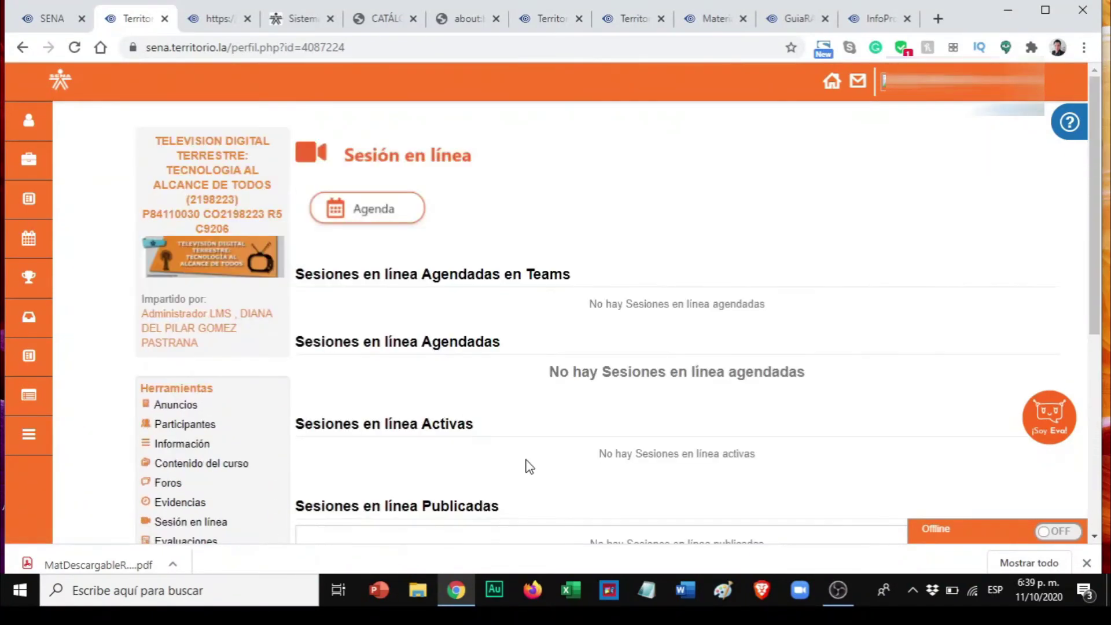
{"action": "scroll", "coordinate": [526, 464], "scroll_direction": "down", "scroll_amount": 3}
{"action": "scroll", "coordinate": [529, 466], "scroll_direction": "down", "scroll_amount": 1}
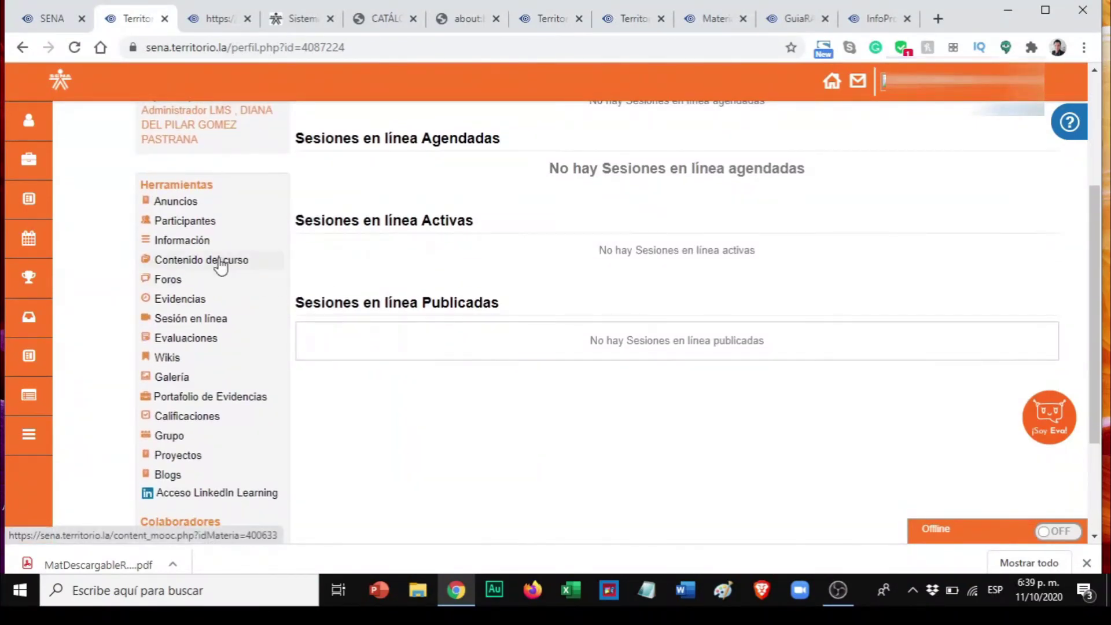
{"action": "left_click", "coordinate": [223, 396]}
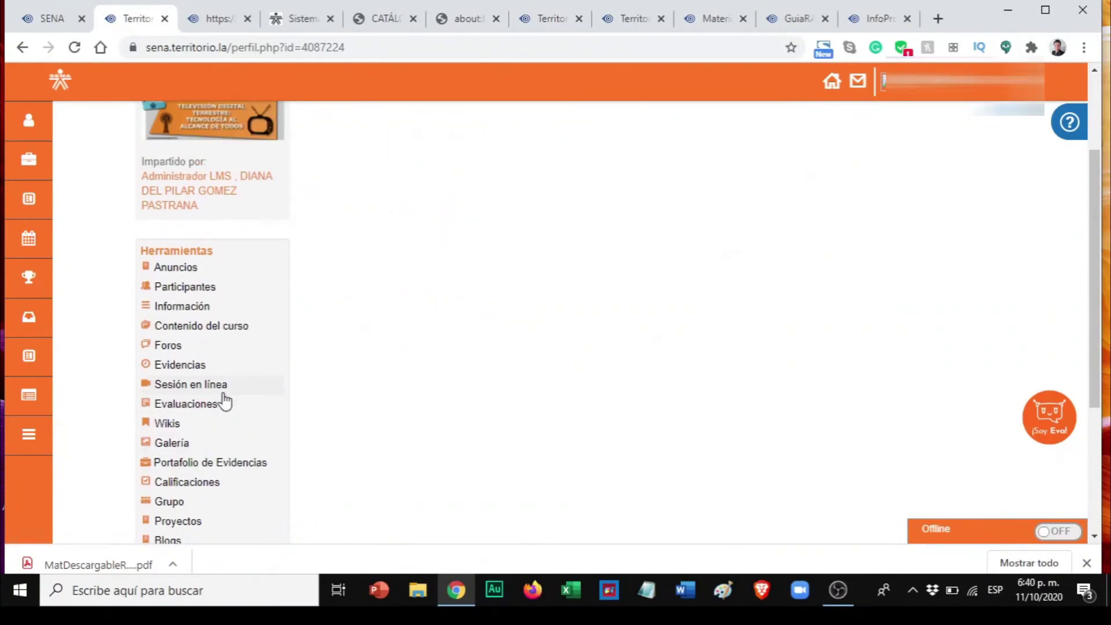
Open Calificaciones in a new tab and expand the Actividades Complementaria and RAP 1 column groups.
{"action": "scroll", "coordinate": [603, 449], "scroll_direction": "down", "scroll_amount": 2}
{"action": "scroll", "coordinate": [605, 448], "scroll_direction": "down", "scroll_amount": 1}
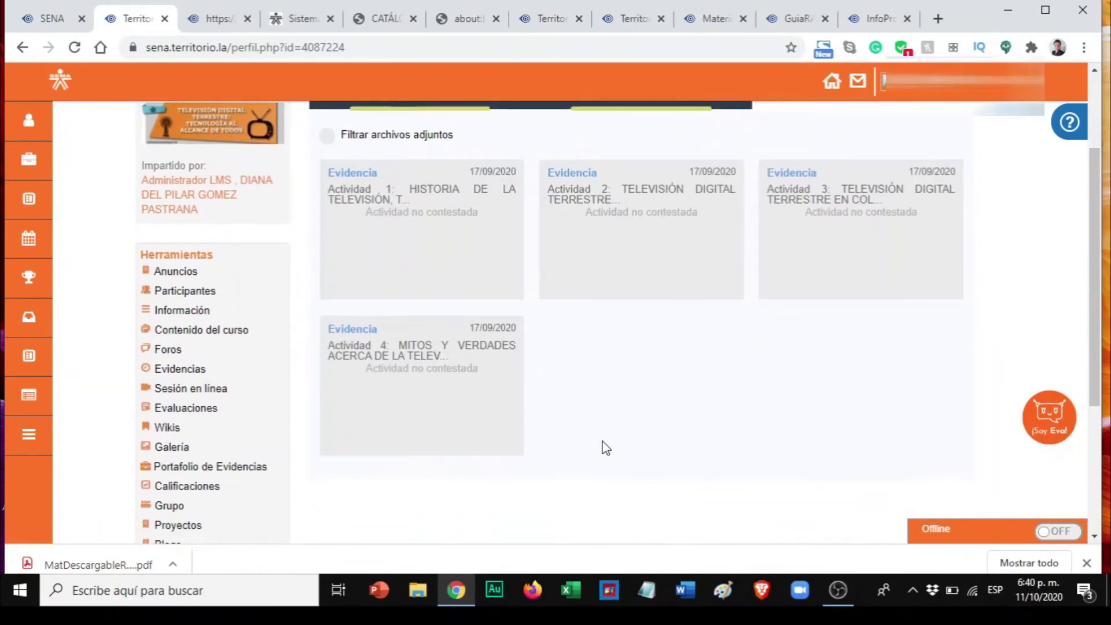
{"action": "scroll", "coordinate": [606, 448], "scroll_direction": "down", "scroll_amount": 1}
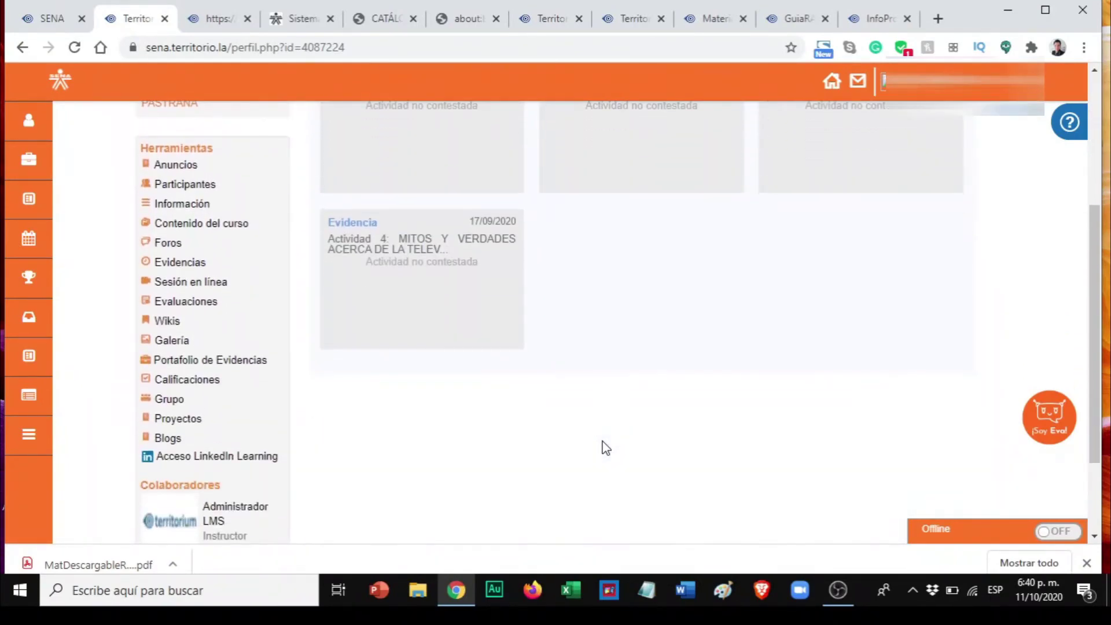
{"action": "left_click", "coordinate": [179, 383]}
{"action": "left_click", "coordinate": [75, 172]}
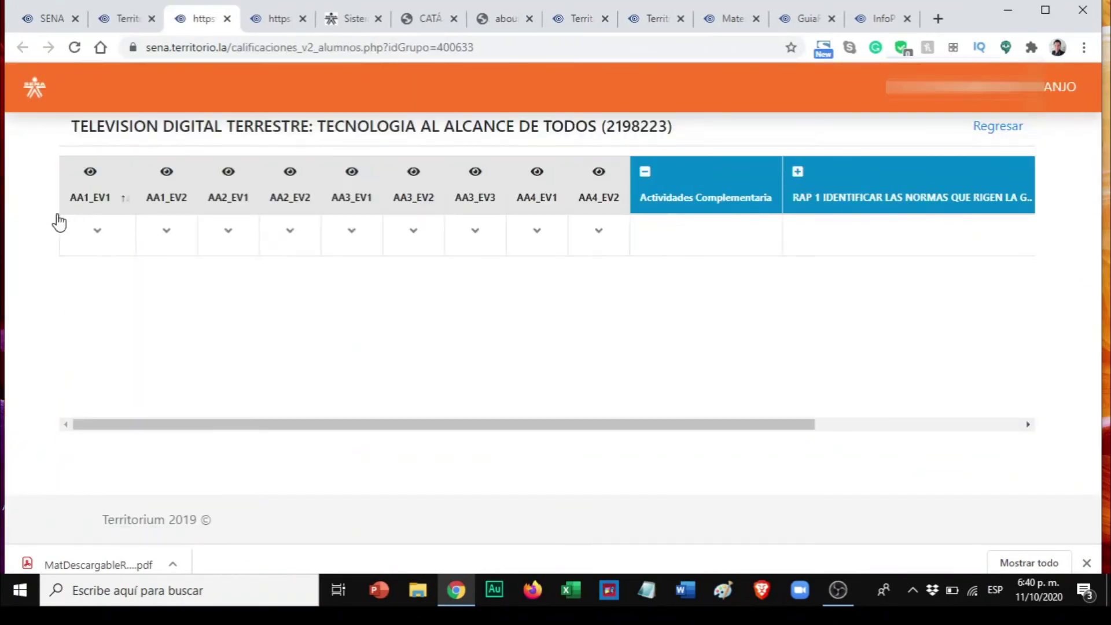
{"action": "left_click", "coordinate": [798, 172]}
In the course outline, expand PROYECTO, Información del programa, Diseño Curricular, Descripción, Reglas and Cronograma folders.
{"action": "left_click", "coordinate": [119, 26]}
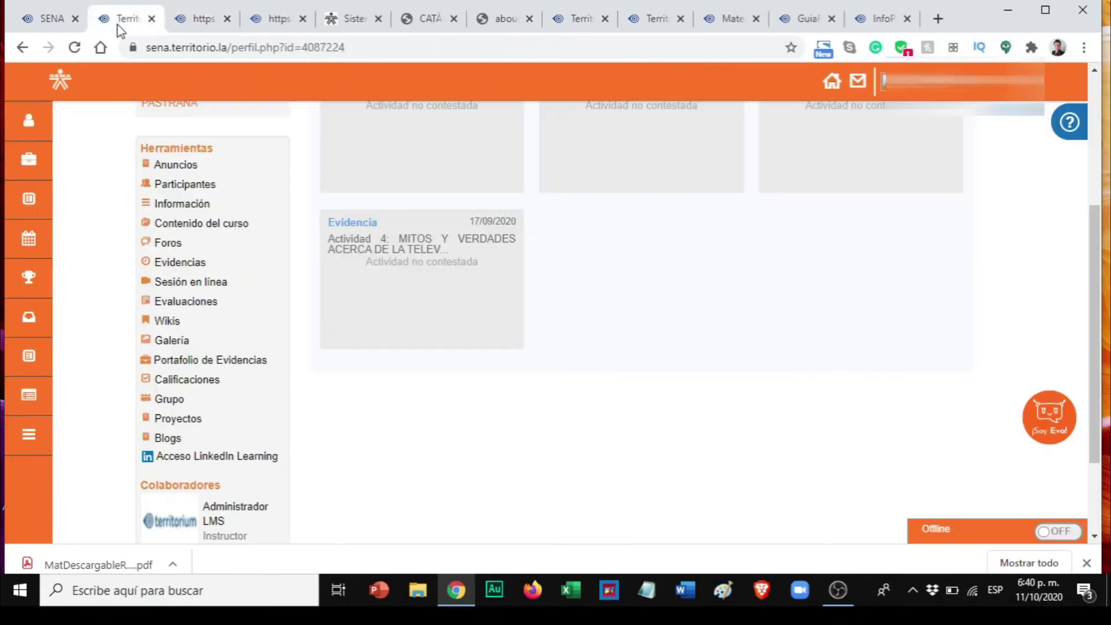
{"action": "left_click", "coordinate": [223, 224]}
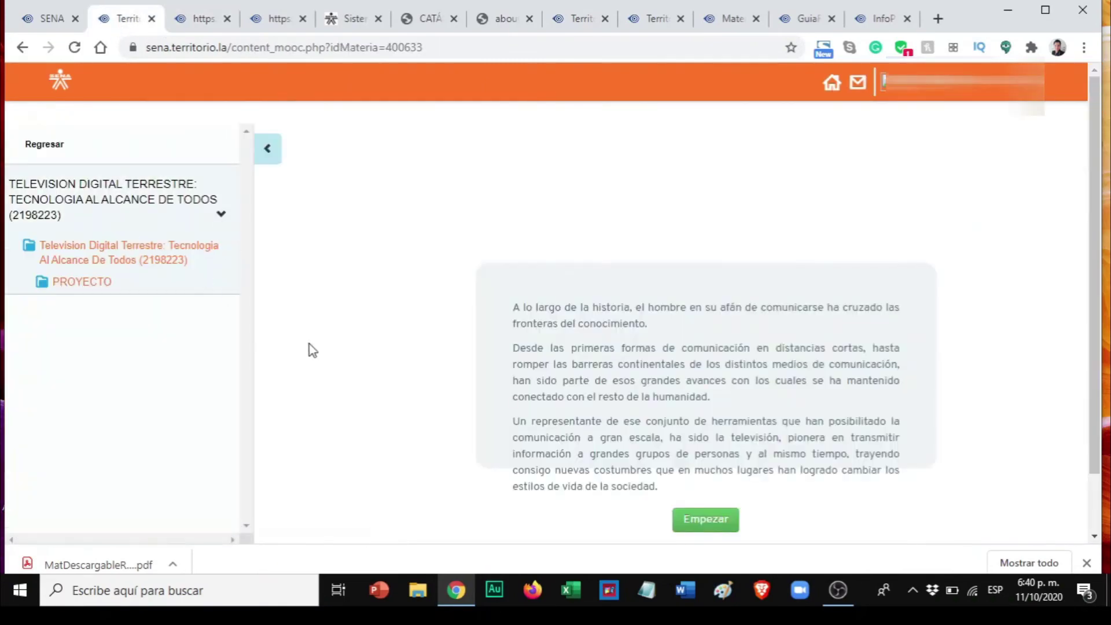
{"action": "left_click", "coordinate": [85, 290]}
{"action": "scroll", "coordinate": [190, 376], "scroll_direction": "down", "scroll_amount": 1}
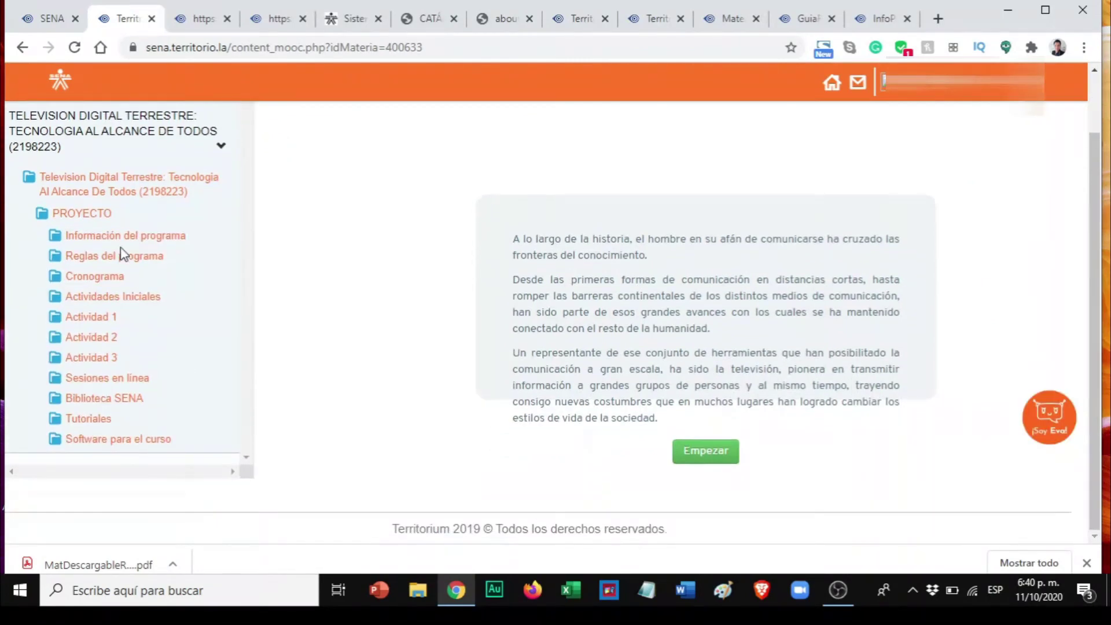
{"action": "left_click", "coordinate": [110, 238]}
{"action": "left_click", "coordinate": [130, 258]}
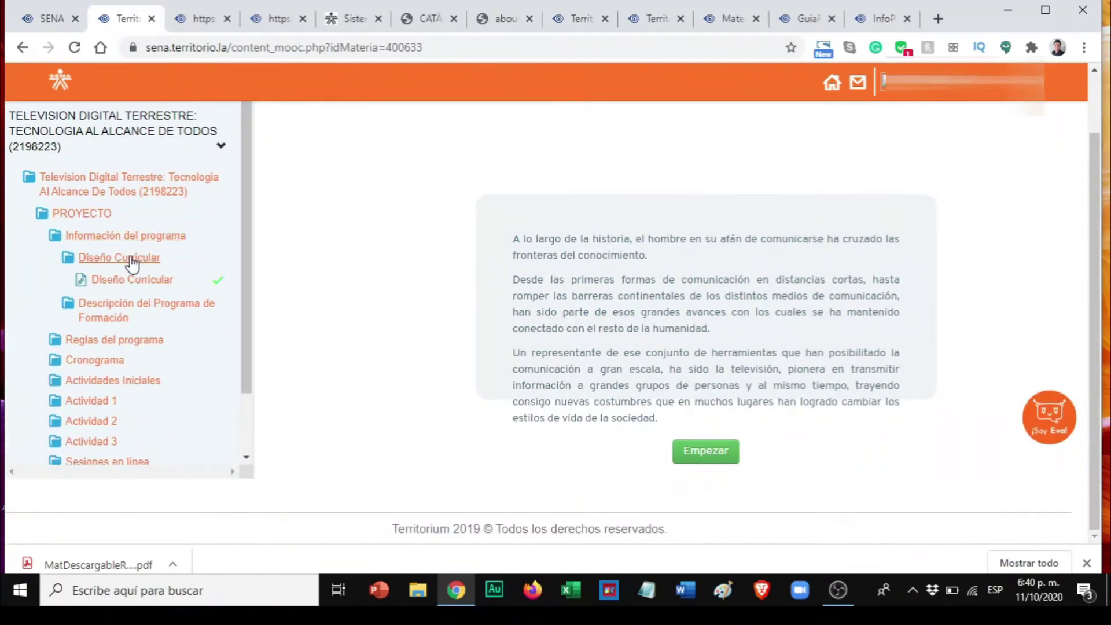
{"action": "left_click", "coordinate": [119, 319]}
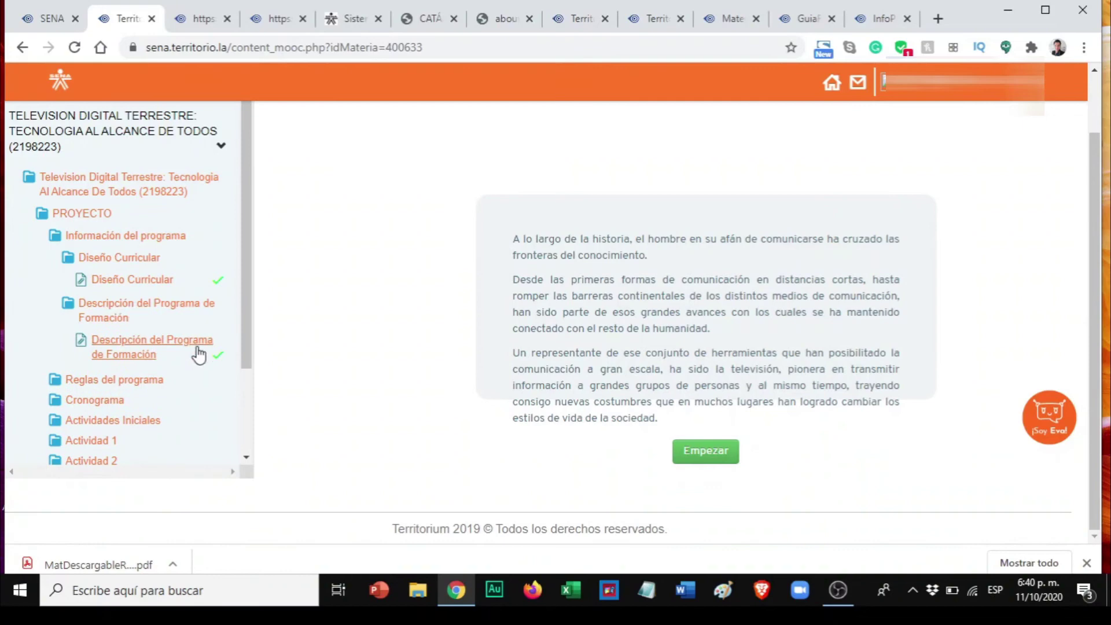
{"action": "left_click", "coordinate": [138, 382]}
{"action": "left_click", "coordinate": [110, 426]}
{"action": "scroll", "coordinate": [110, 429], "scroll_direction": "down", "scroll_amount": 3}
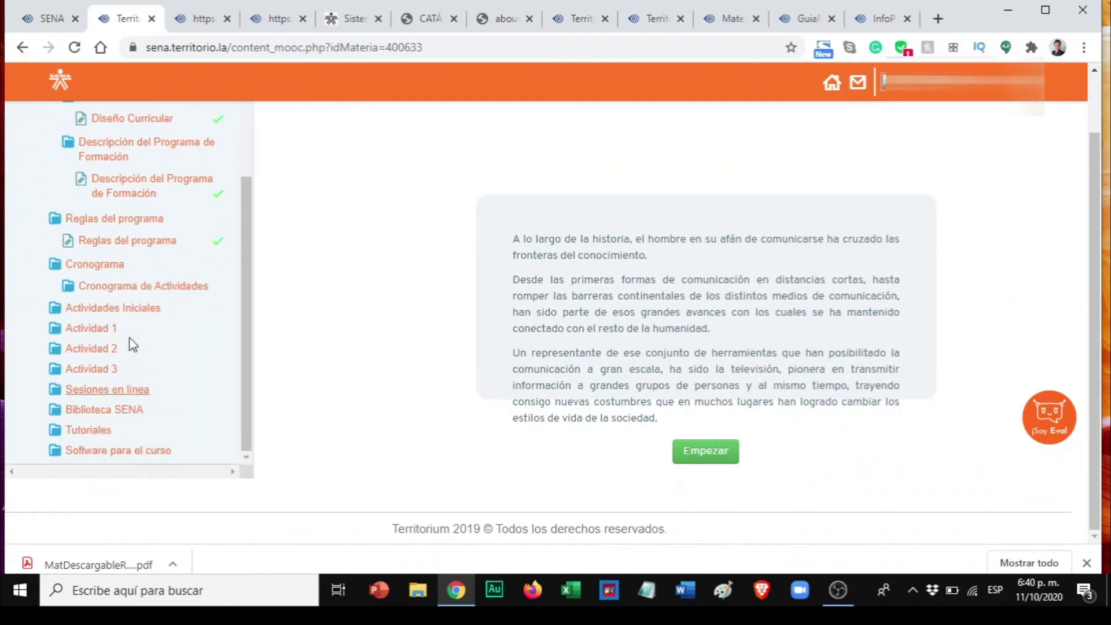
Expand Actividades Iniciales, Actividad 1 and Actividad Interactiva 1, and open the Actividad Interactiva 1 page.
{"action": "left_click", "coordinate": [136, 315]}
{"action": "scroll", "coordinate": [137, 317], "scroll_direction": "down", "scroll_amount": 1}
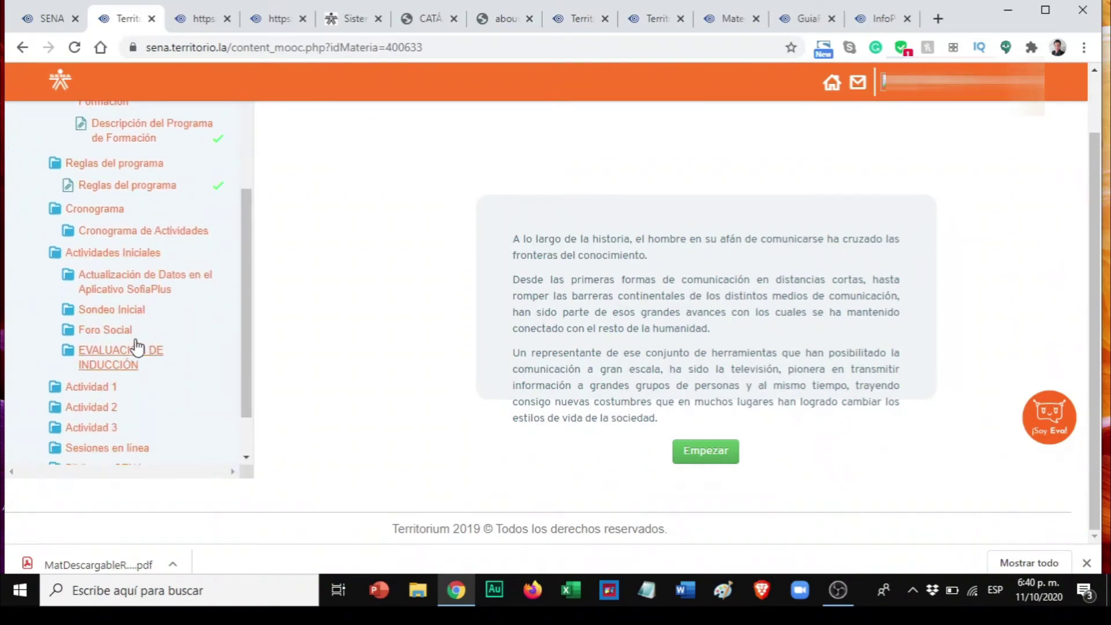
{"action": "scroll", "coordinate": [159, 330], "scroll_direction": "down", "scroll_amount": 1}
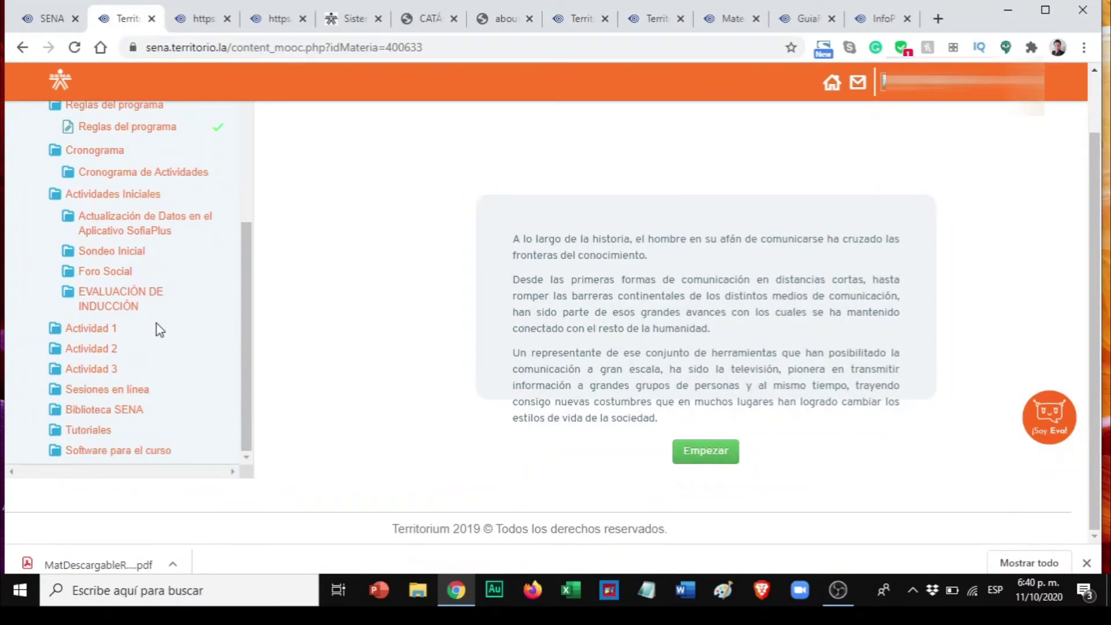
{"action": "left_click", "coordinate": [97, 328]}
{"action": "scroll", "coordinate": [186, 363], "scroll_direction": "down", "scroll_amount": 1}
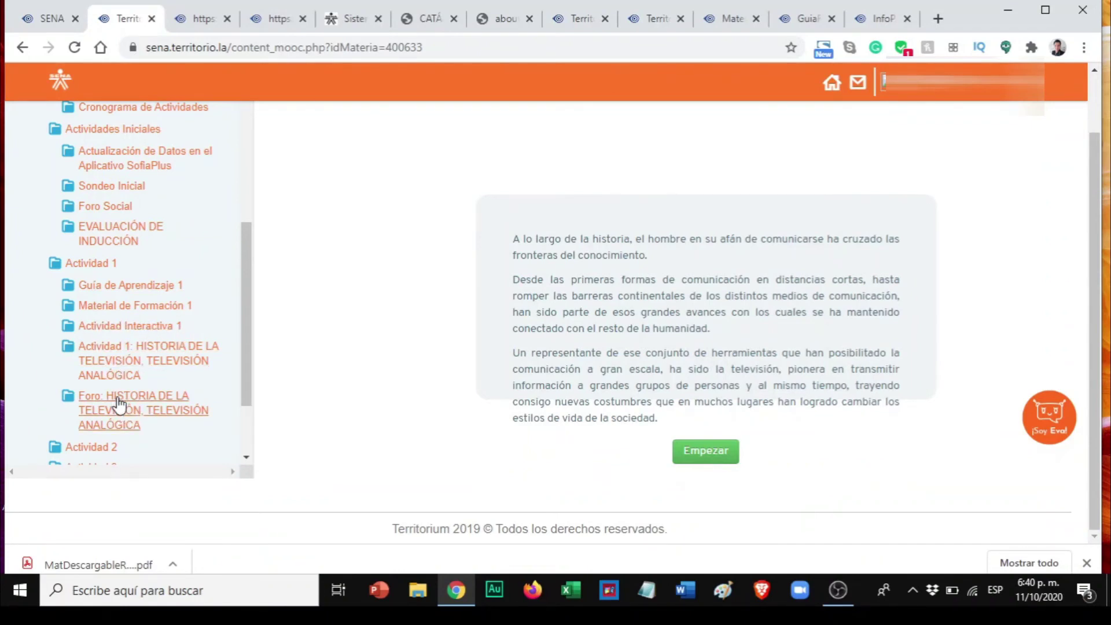
{"action": "left_click", "coordinate": [119, 327]}
{"action": "left_click", "coordinate": [141, 347]}
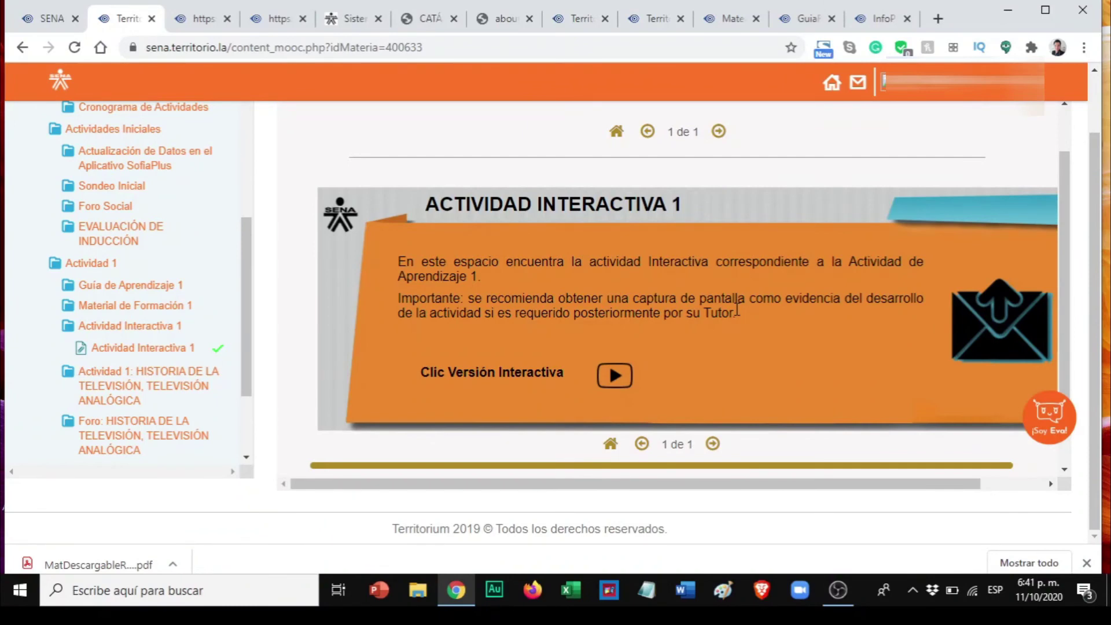
Launch the interactive version of the activity and allow Flash to run it.
{"action": "left_click", "coordinate": [613, 376]}
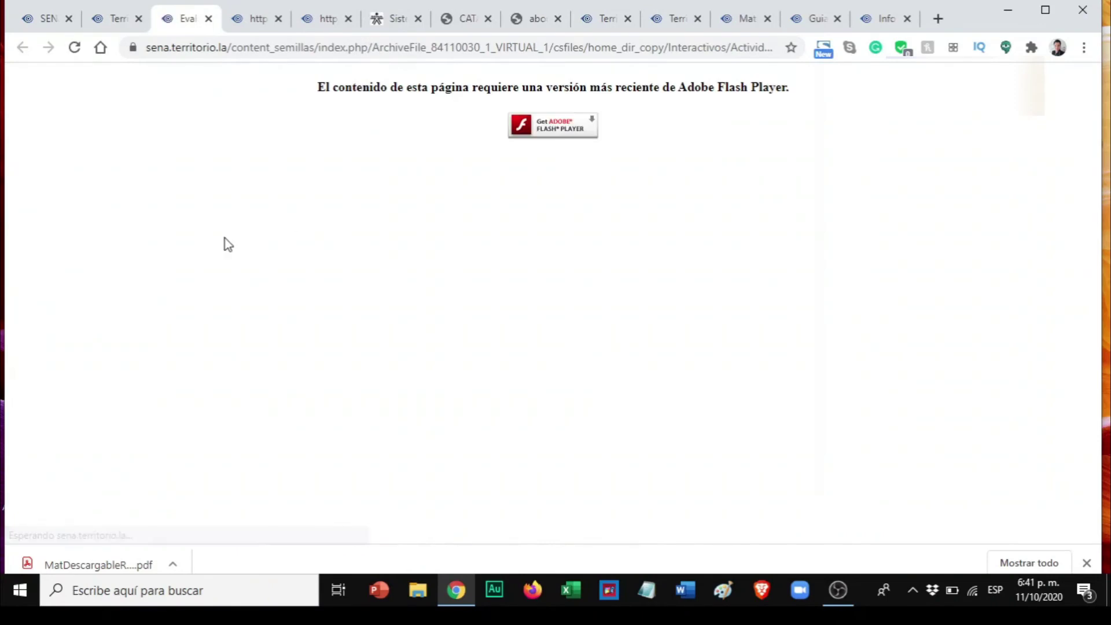
{"action": "left_click", "coordinate": [570, 126]}
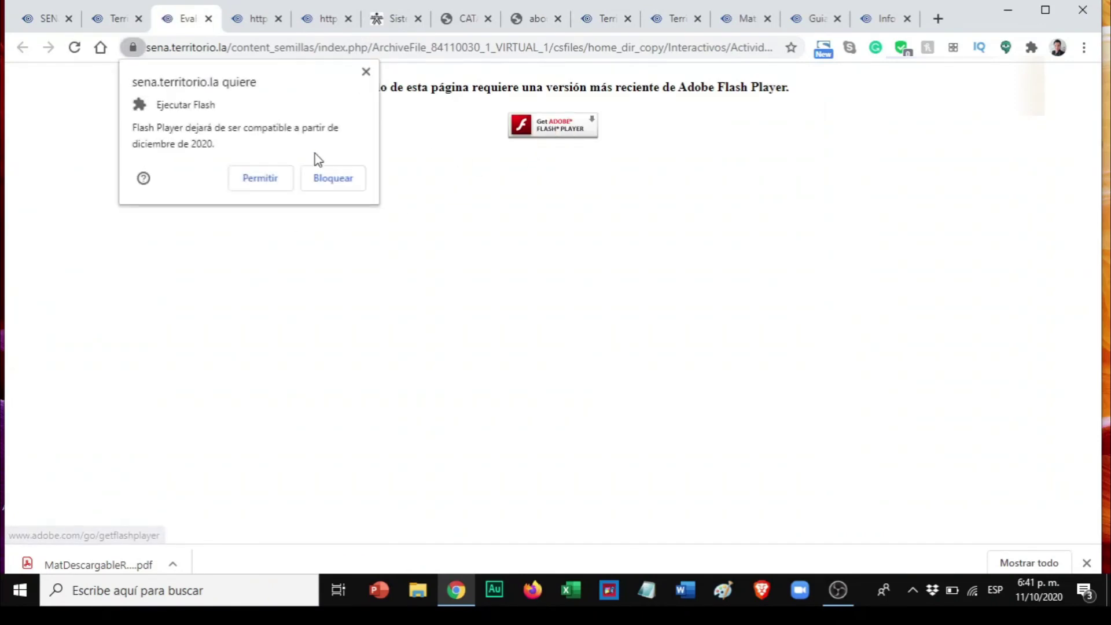
{"action": "left_click", "coordinate": [269, 177]}
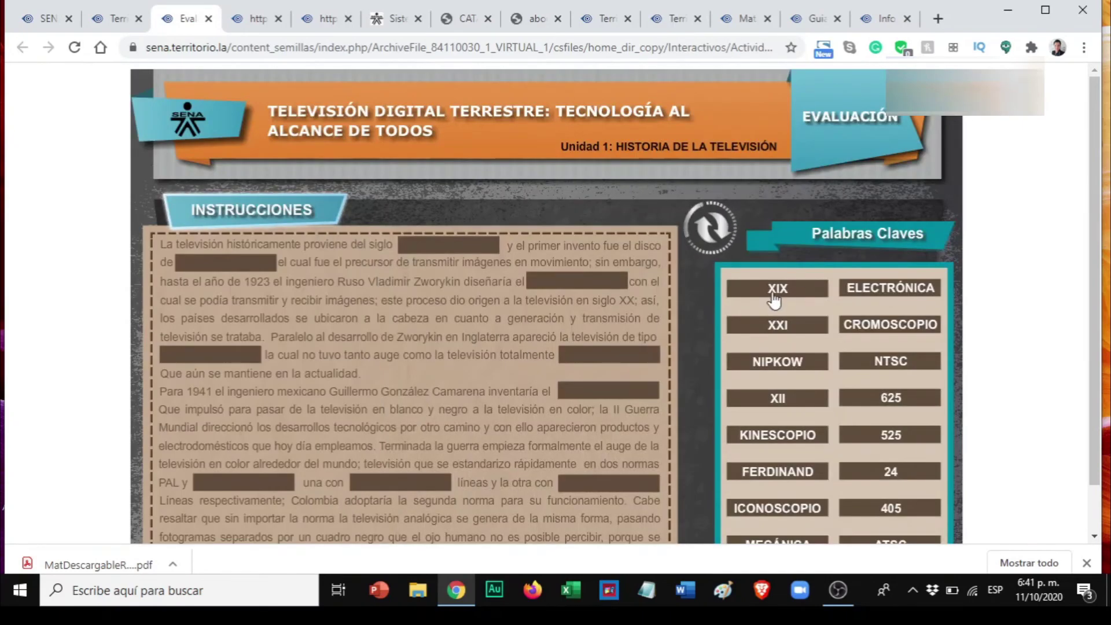
Drop XIX after 'siglo' and NIPKOW into their blanks, then bring Paint to the front.
{"action": "left_click_drag", "start_coordinate": [777, 290], "coordinate": [445, 247]}
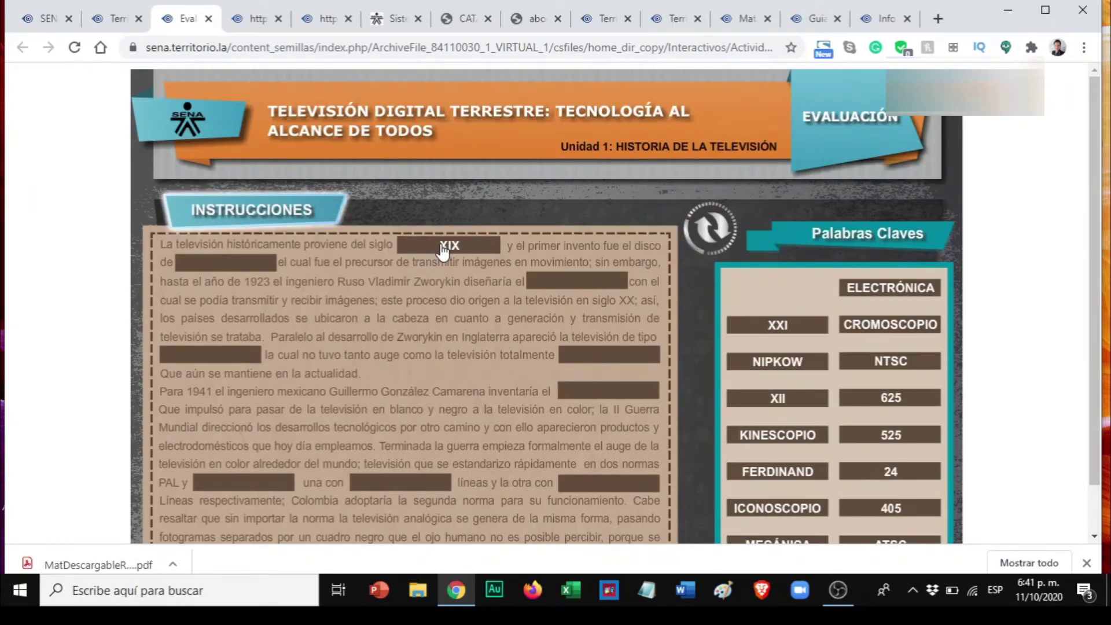
{"action": "left_click_drag", "start_coordinate": [778, 361], "coordinate": [608, 354]}
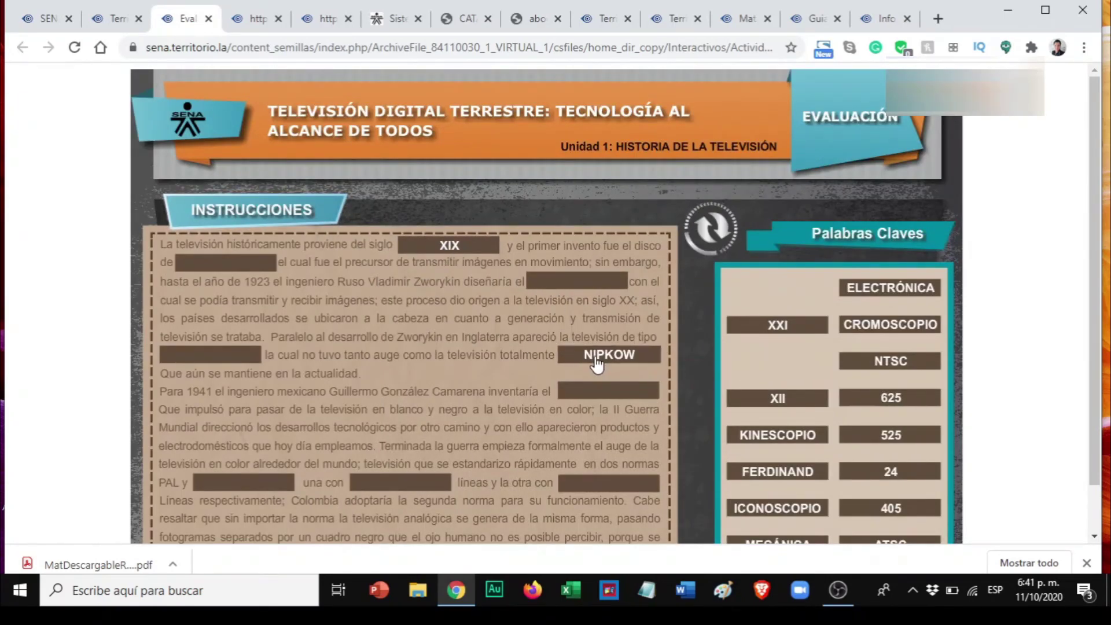
{"action": "scroll", "coordinate": [428, 359], "scroll_direction": "down", "scroll_amount": 1}
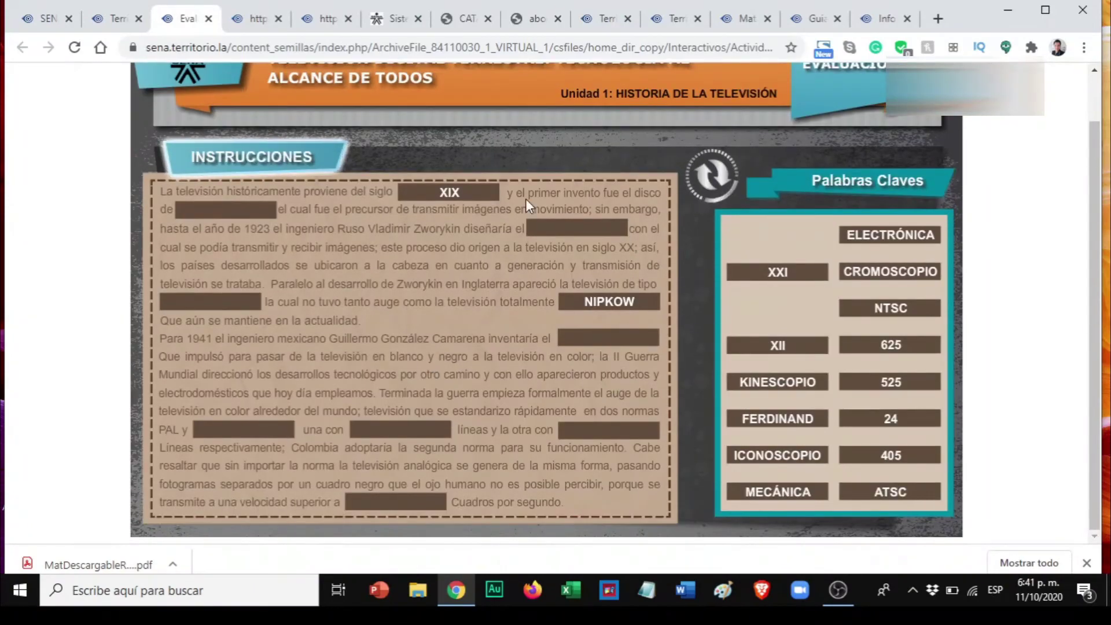
{"action": "scroll", "coordinate": [578, 253], "scroll_direction": "up", "scroll_amount": 1}
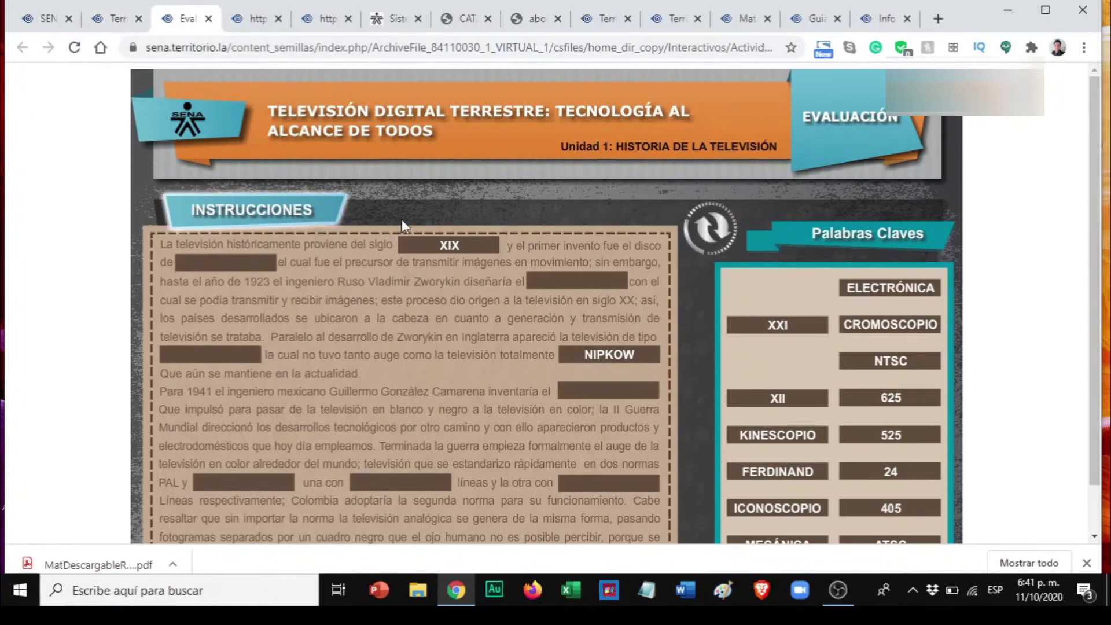
{"action": "left_click", "coordinate": [723, 590]}
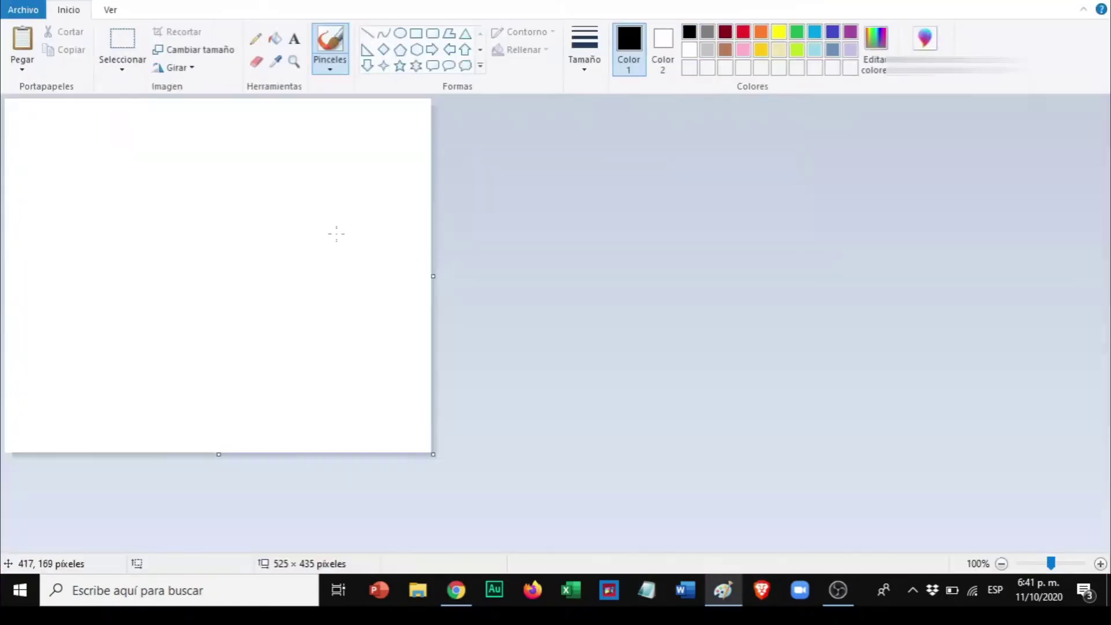
Paste the evaluation screenshot into Paint, save it as test.png on the Desktop, and close the evaluation tab.
{"action": "key", "text": "ctrl+v"}
{"action": "key", "text": "ctrl+g"}
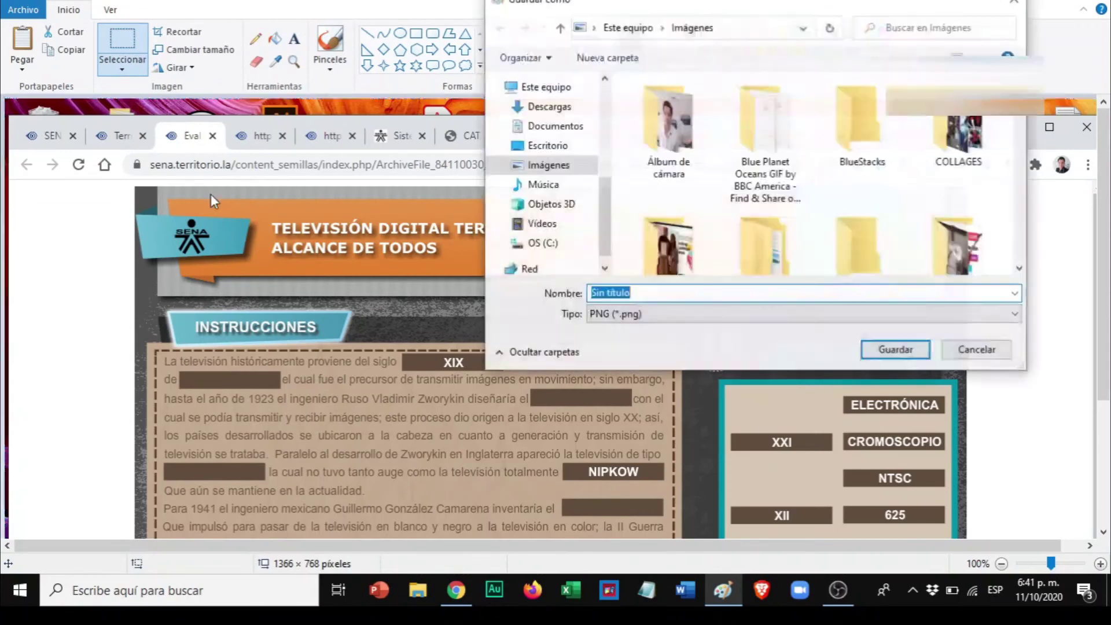
{"action": "left_click", "coordinate": [547, 145]}
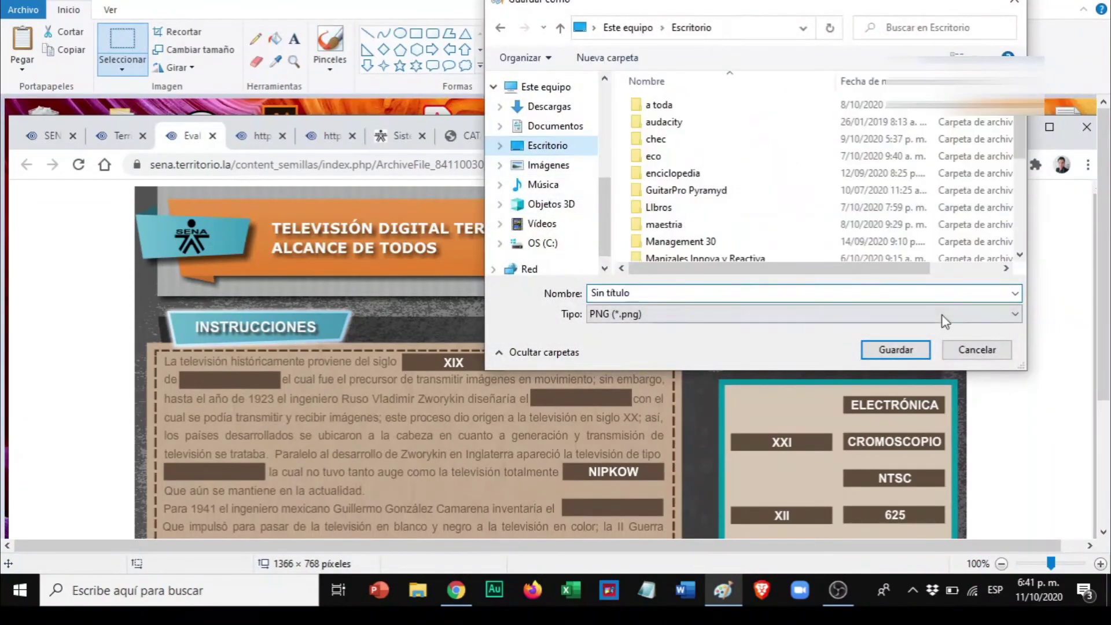
{"action": "triple_click", "coordinate": [845, 290]}
{"action": "type", "text": "test"}
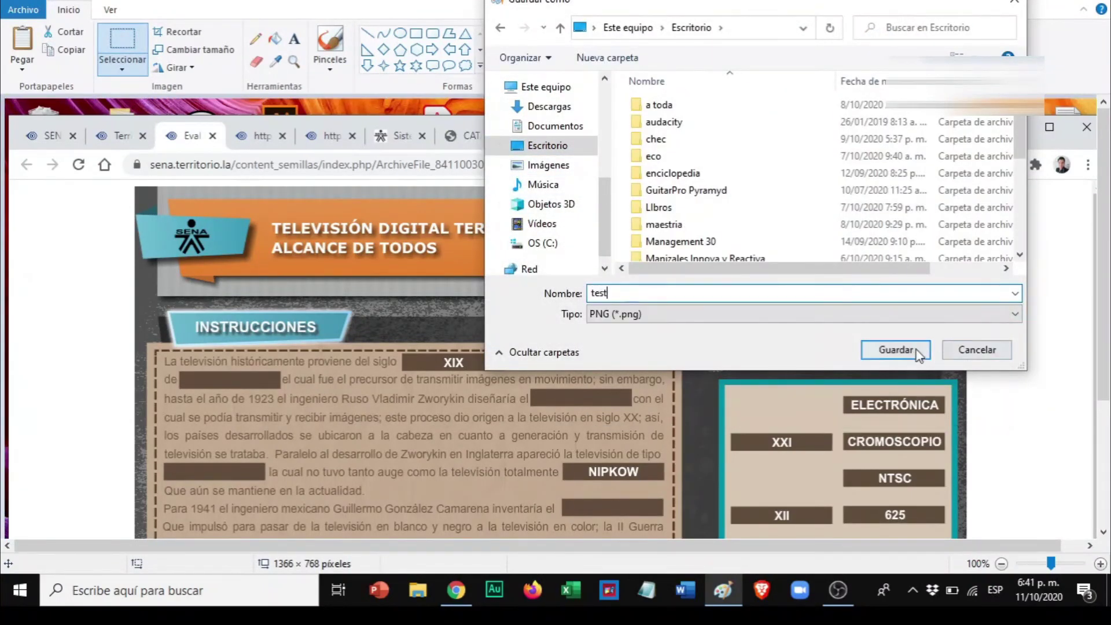
{"action": "left_click", "coordinate": [895, 349]}
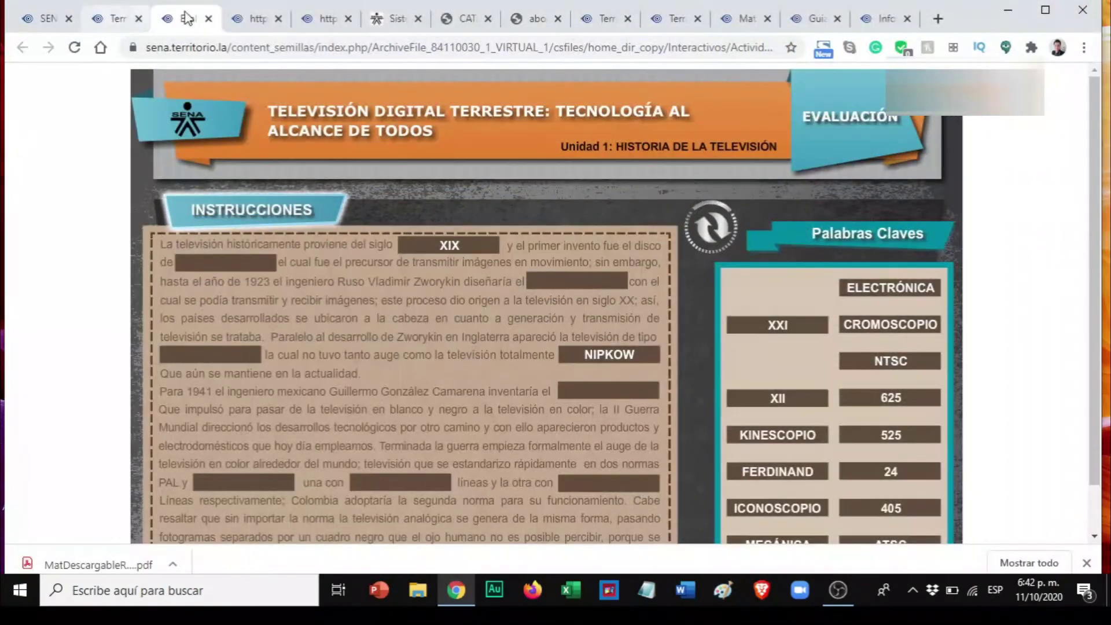
{"action": "key", "text": "ctrl+w"}
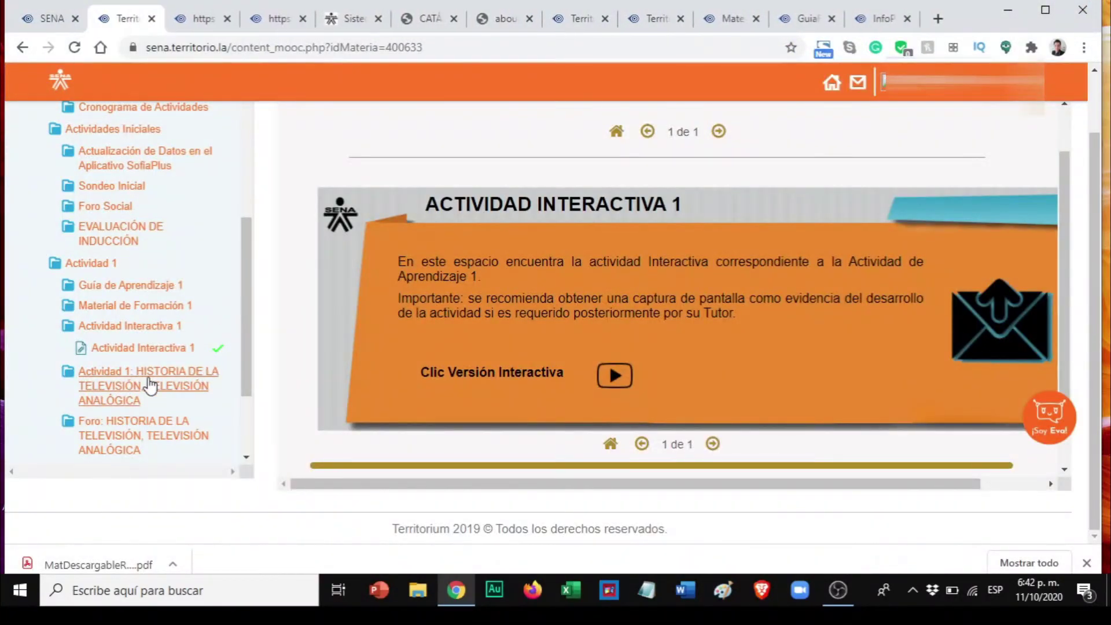
Open the Actividad 1: HISTORIA DE LA TELEVISIÓN assignment and follow its Ver Evidencia link.
{"action": "left_click", "coordinate": [149, 384]}
{"action": "left_click", "coordinate": [128, 449]}
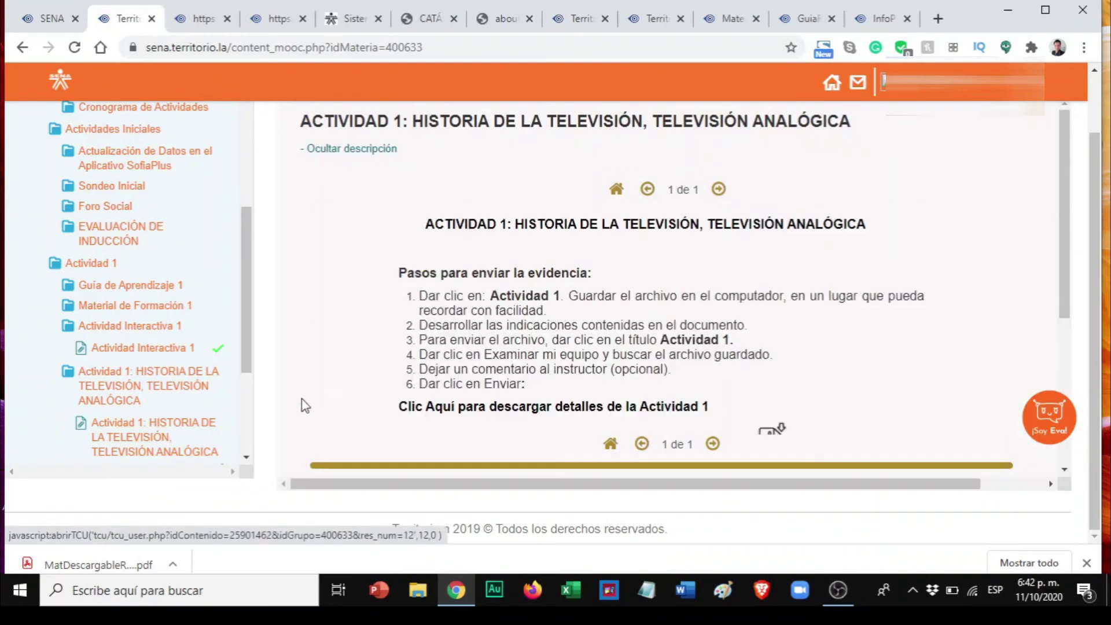
{"action": "scroll", "coordinate": [485, 331], "scroll_direction": "down", "scroll_amount": 2}
{"action": "scroll", "coordinate": [485, 336], "scroll_direction": "down", "scroll_amount": 2}
{"action": "scroll", "coordinate": [484, 338], "scroll_direction": "down", "scroll_amount": 1}
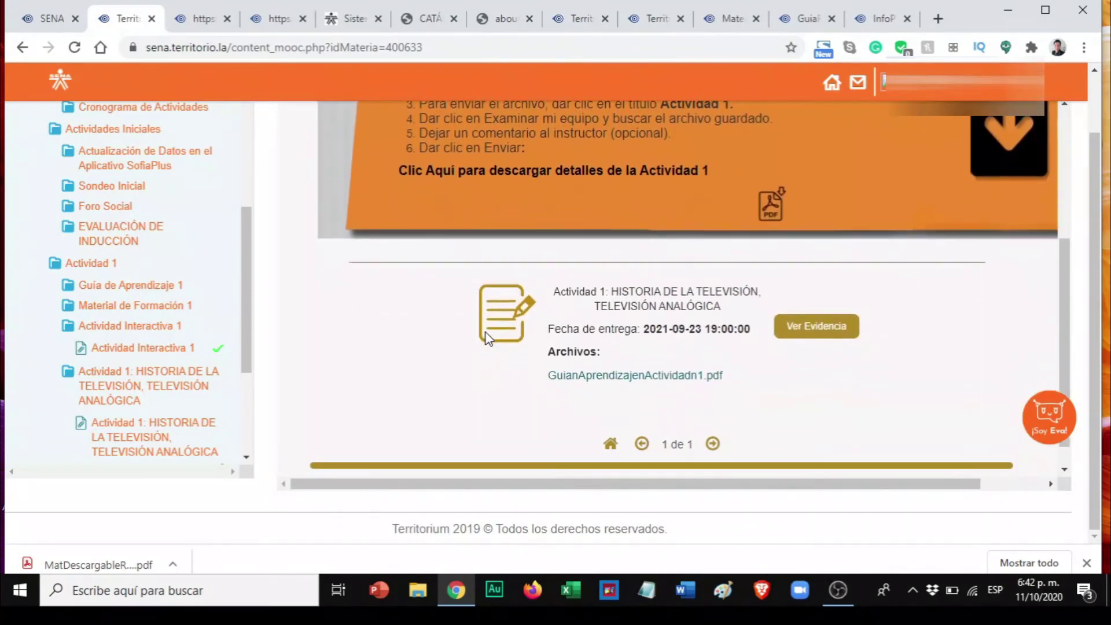
{"action": "left_click", "coordinate": [810, 328]}
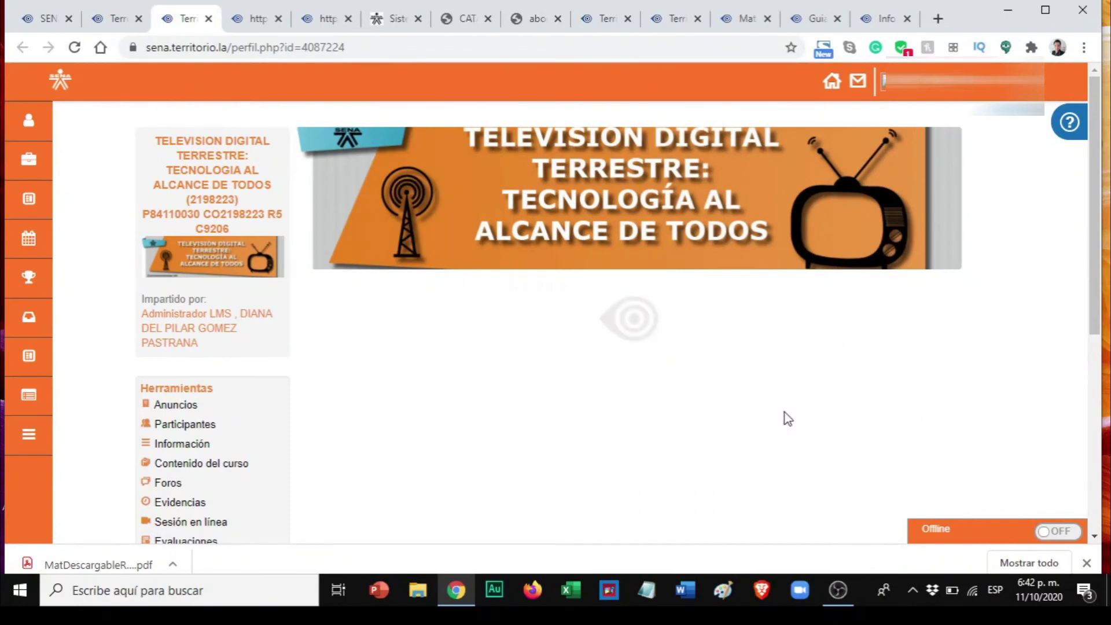
Upload the cartoon image file to the server and insert it into the Actividad 1 answer box.
{"action": "scroll", "coordinate": [786, 418], "scroll_direction": "down", "scroll_amount": 2}
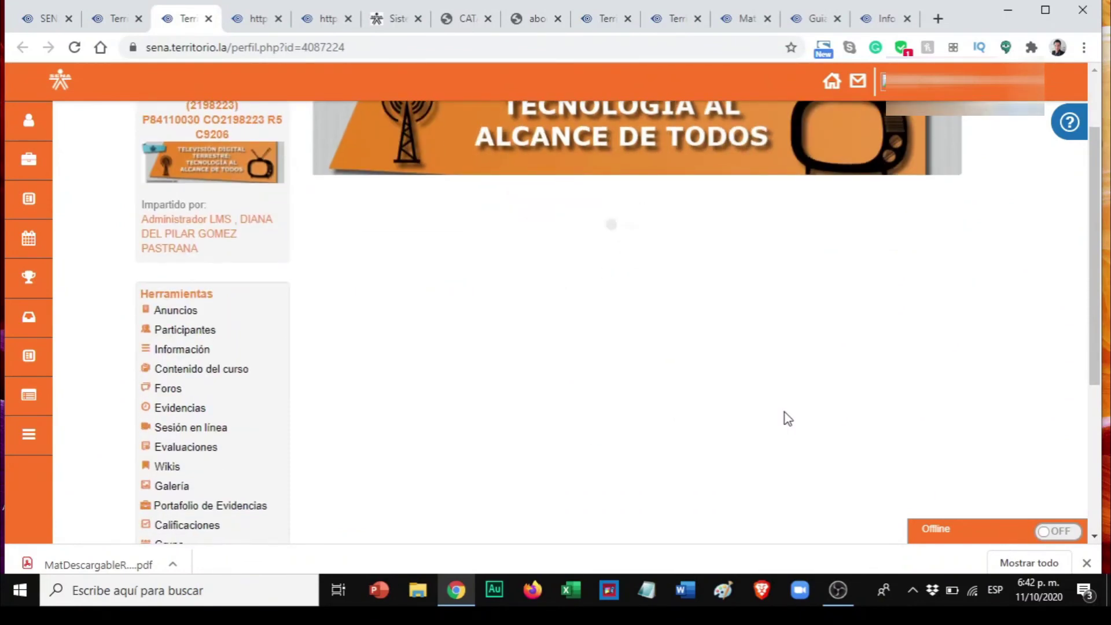
{"action": "scroll", "coordinate": [787, 418], "scroll_direction": "down", "scroll_amount": 1}
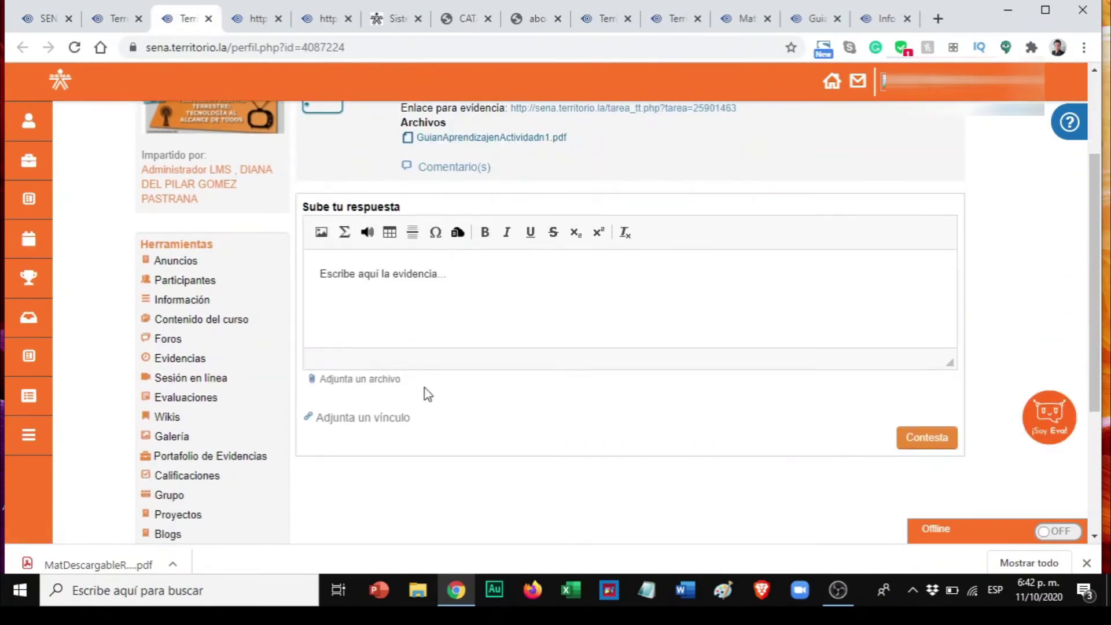
{"action": "left_click", "coordinate": [321, 232]}
{"action": "left_click", "coordinate": [506, 96]}
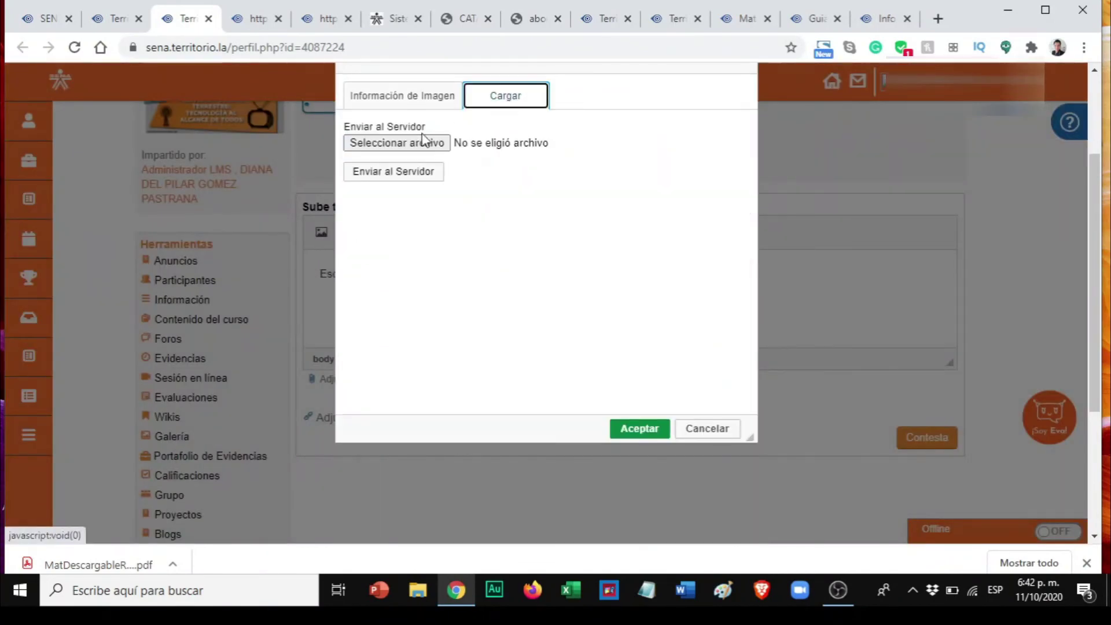
{"action": "left_click", "coordinate": [418, 143]}
{"action": "double_click", "coordinate": [191, 243]}
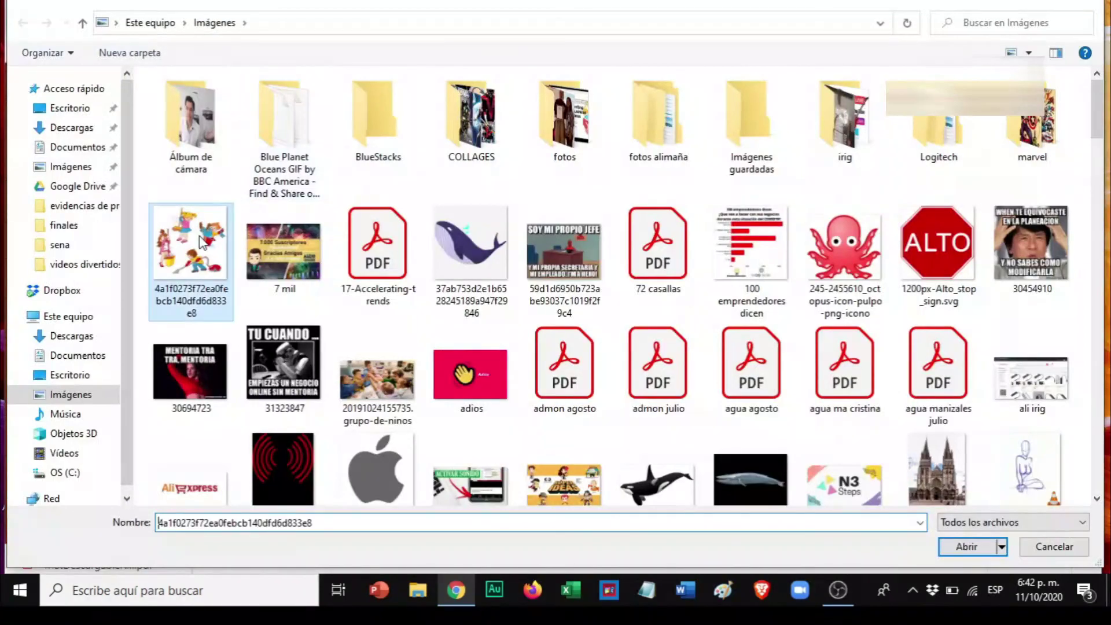
{"action": "left_click", "coordinate": [376, 173]}
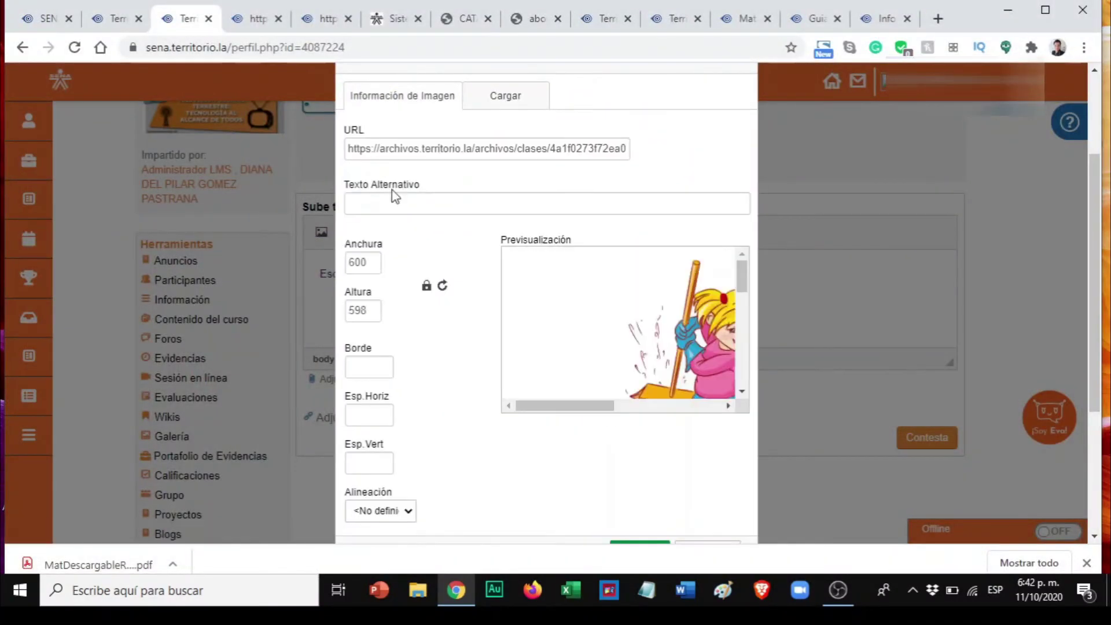
{"action": "scroll", "coordinate": [654, 537], "scroll_direction": "down", "scroll_amount": 2}
{"action": "left_click", "coordinate": [639, 440]}
{"action": "scroll", "coordinate": [578, 405], "scroll_direction": "up", "scroll_amount": 2}
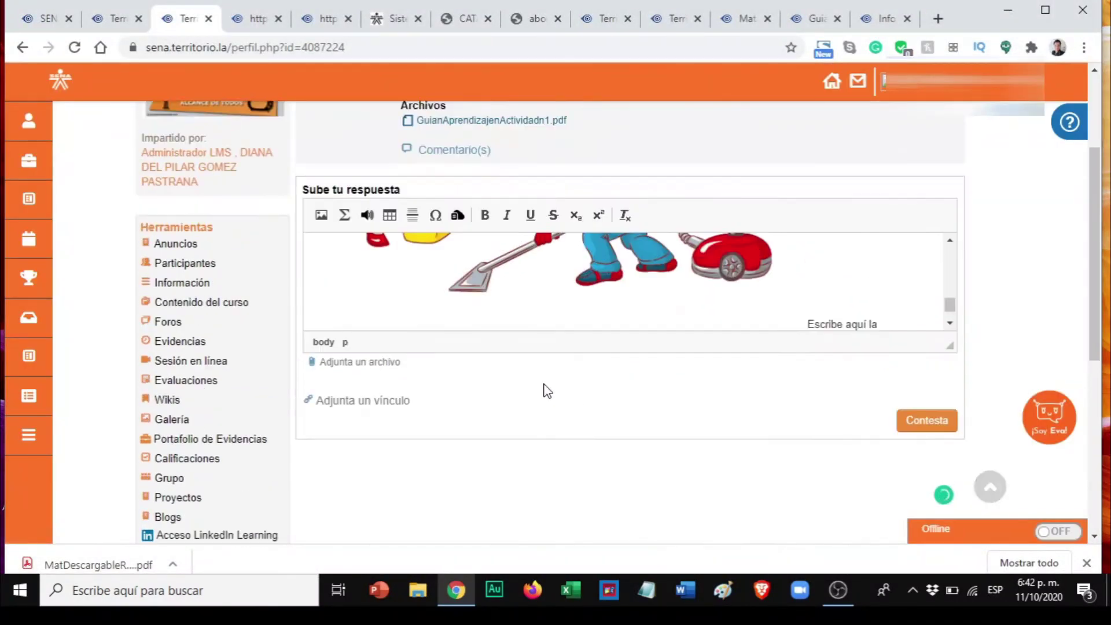
{"action": "left_click", "coordinate": [115, 18]}
{"action": "scroll", "coordinate": [125, 370], "scroll_direction": "down", "scroll_amount": 3}
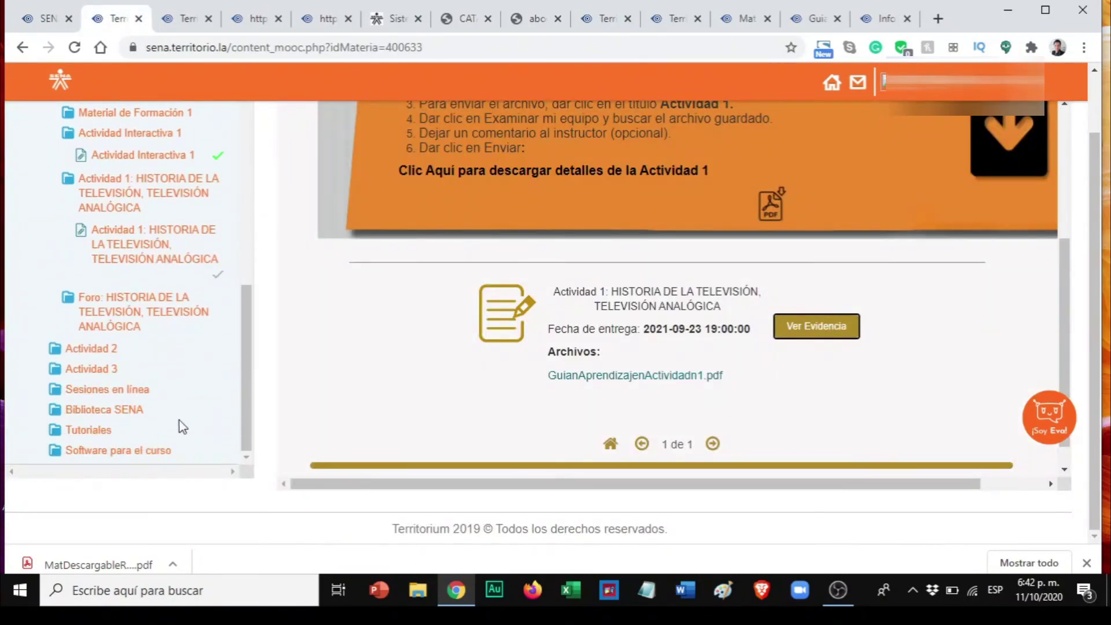
{"action": "left_click", "coordinate": [51, 18]}
{"action": "left_click", "coordinate": [116, 19]}
{"action": "left_click", "coordinate": [168, 21]}
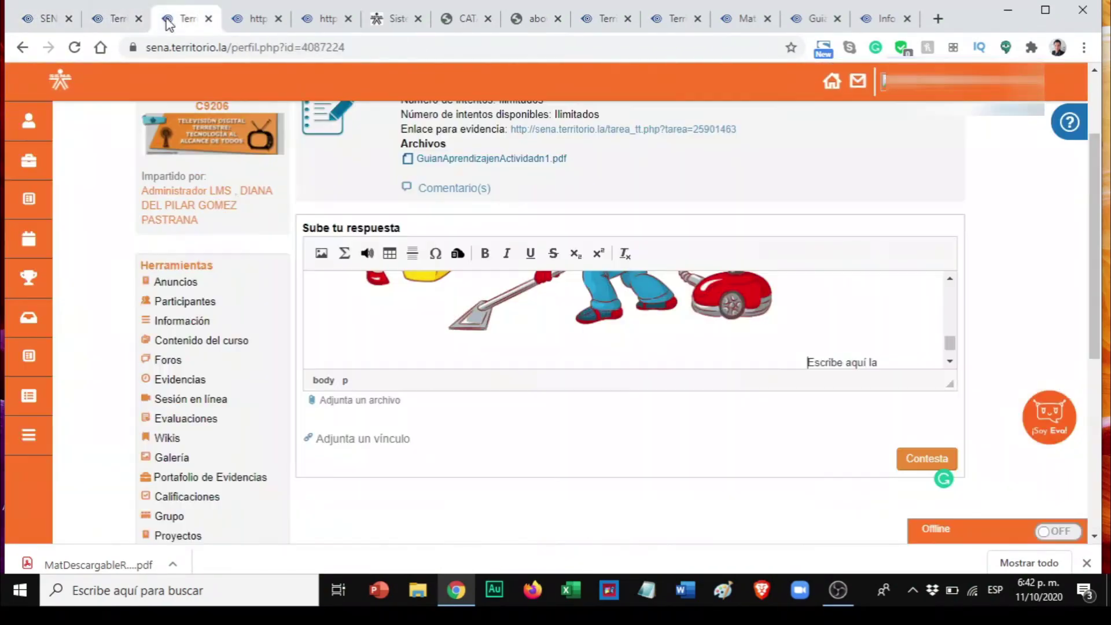
{"action": "left_click", "coordinate": [115, 19]}
{"action": "left_click", "coordinate": [48, 20]}
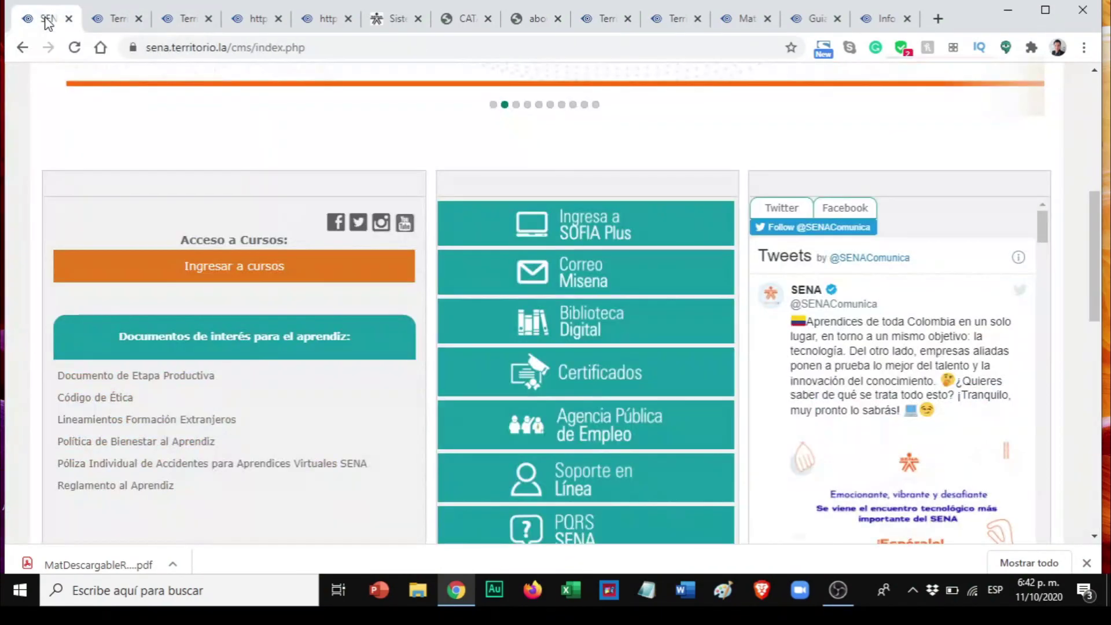
{"action": "left_click", "coordinate": [113, 20]}
{"action": "scroll", "coordinate": [255, 248], "scroll_direction": "up", "scroll_amount": 1}
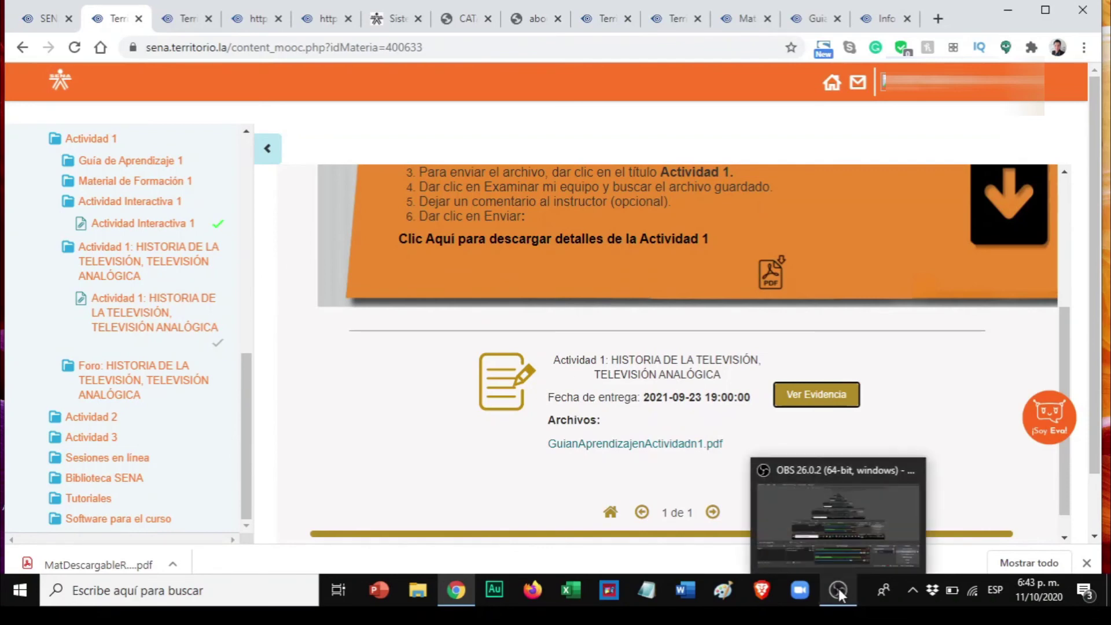
{"action": "mouse_move", "coordinate": [837, 590]}
{"action": "left_click", "coordinate": [186, 21]}
Open the Sofia Plus portal in a new tab, and return Territorium to its home page.
{"action": "left_click", "coordinate": [206, 39]}
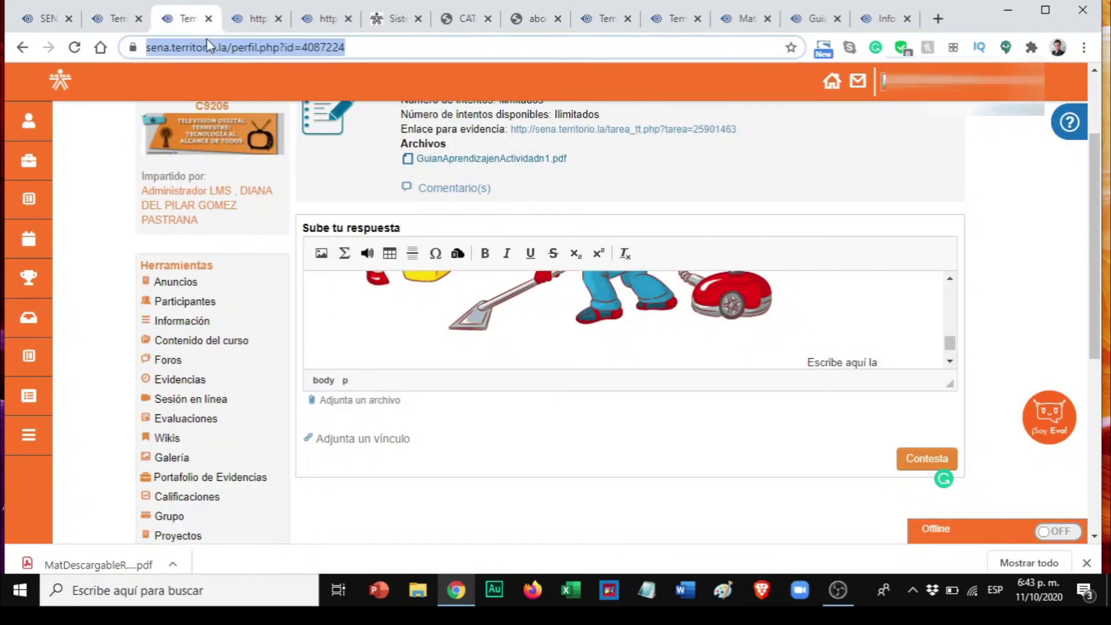
{"action": "type", "text": "senaso"}
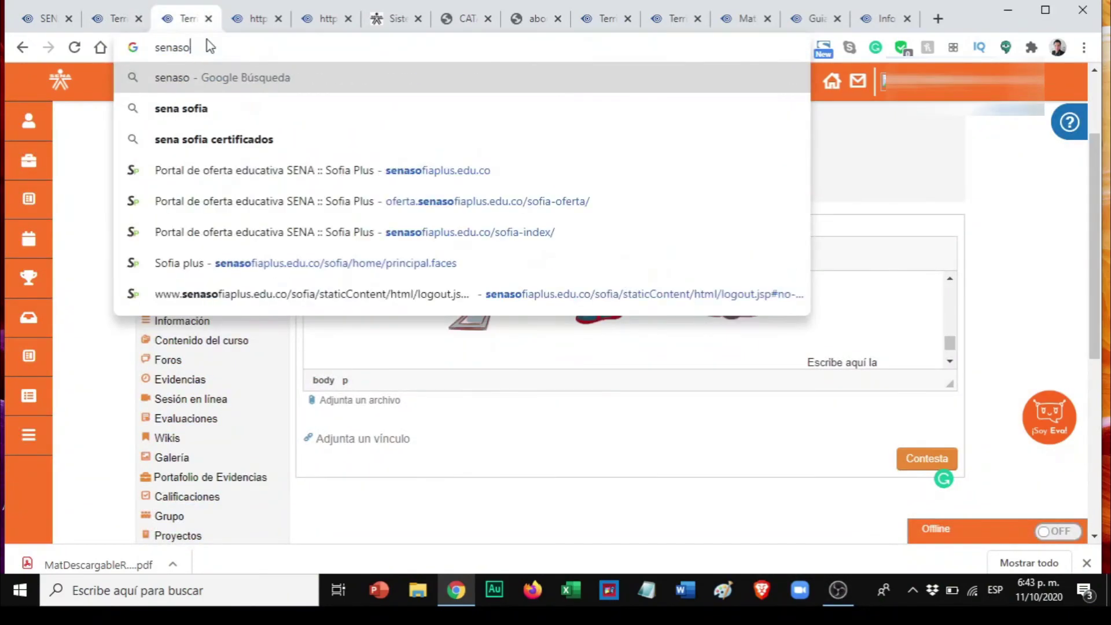
{"action": "key", "text": "Down"}
{"action": "key", "text": "Down"}
{"action": "key", "text": "Down"}
{"action": "key", "text": "Down"}
{"action": "key", "text": "Return"}
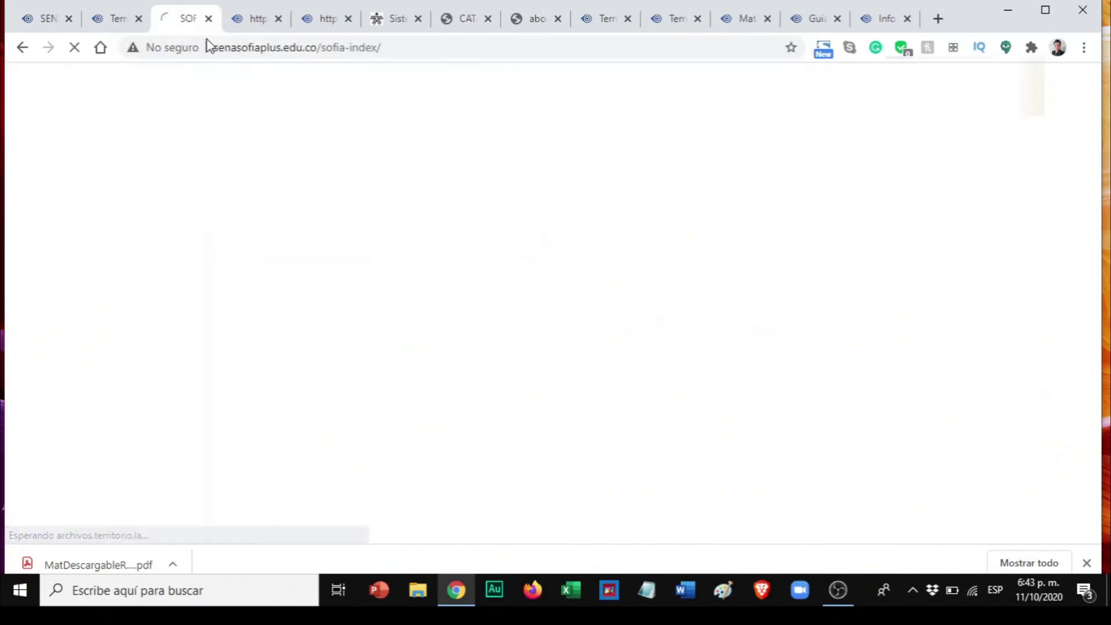
{"action": "left_click", "coordinate": [111, 17]}
{"action": "scroll", "coordinate": [403, 338], "scroll_direction": "up", "scroll_amount": 4}
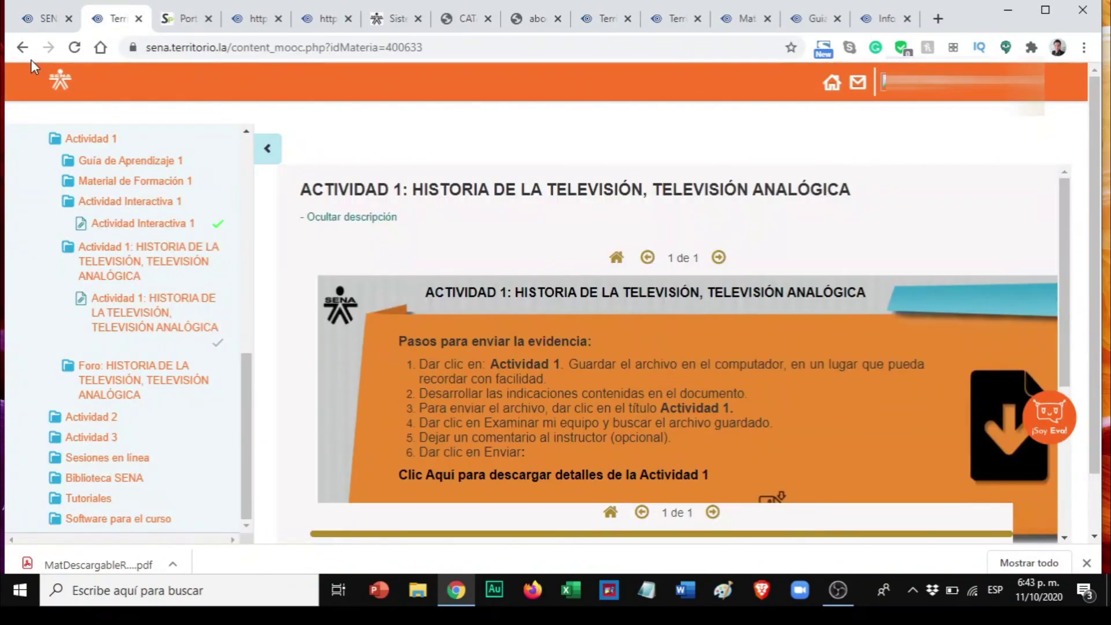
{"action": "left_click", "coordinate": [61, 80]}
{"action": "scroll", "coordinate": [191, 289], "scroll_direction": "down", "scroll_amount": 3}
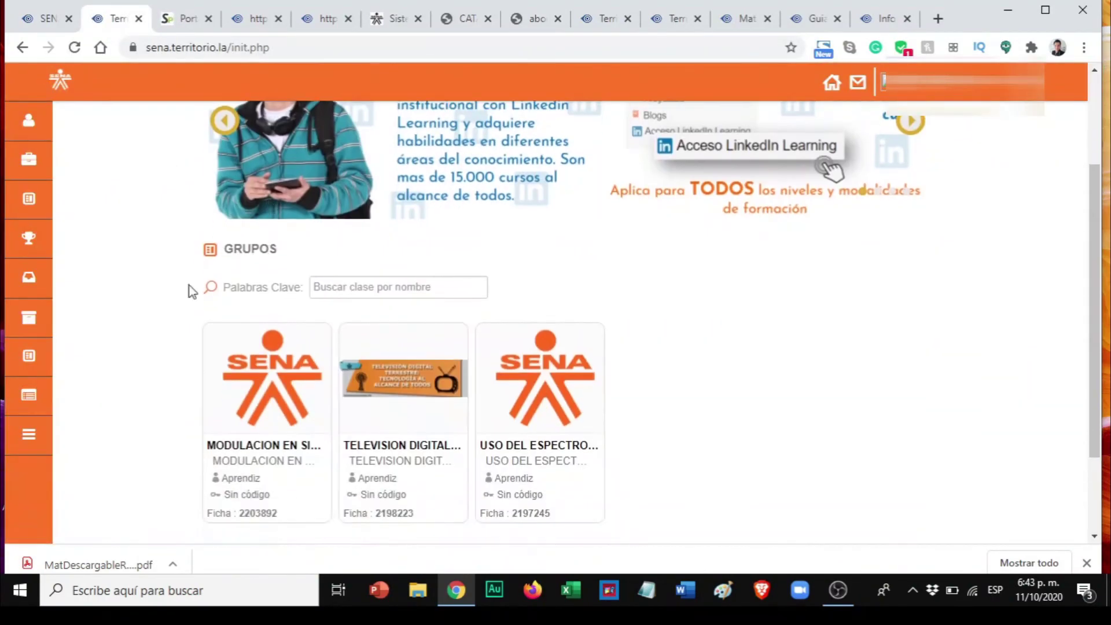
On Sofia Plus, close the promotional popup and submit the registered-user login form.
{"action": "left_click", "coordinate": [172, 20]}
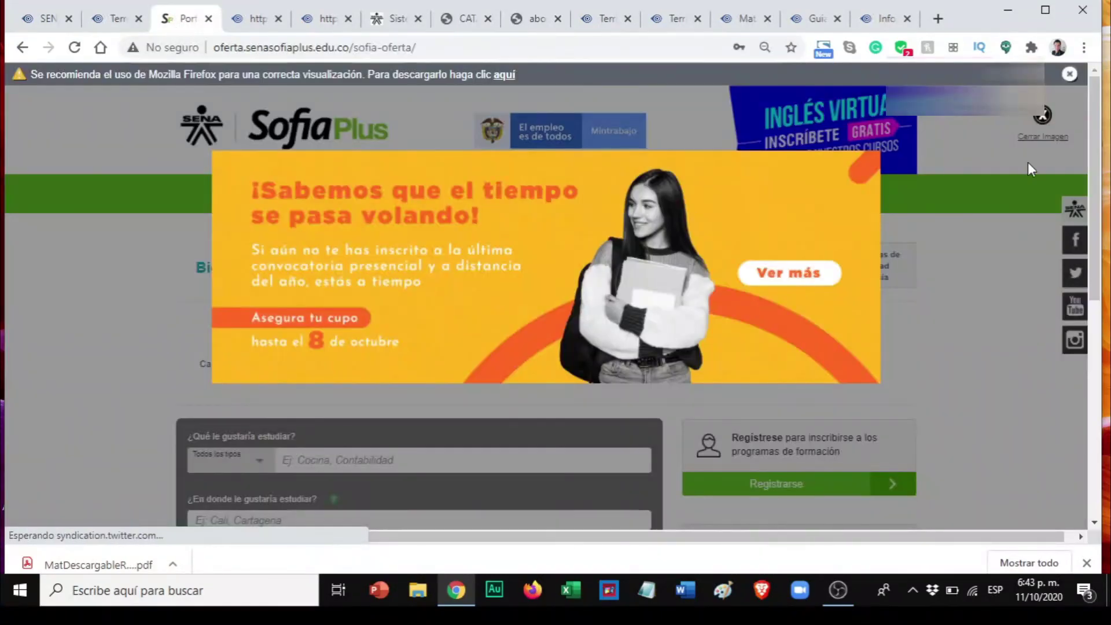
{"action": "left_click", "coordinate": [1042, 115]}
{"action": "scroll", "coordinate": [793, 289], "scroll_direction": "down", "scroll_amount": 3}
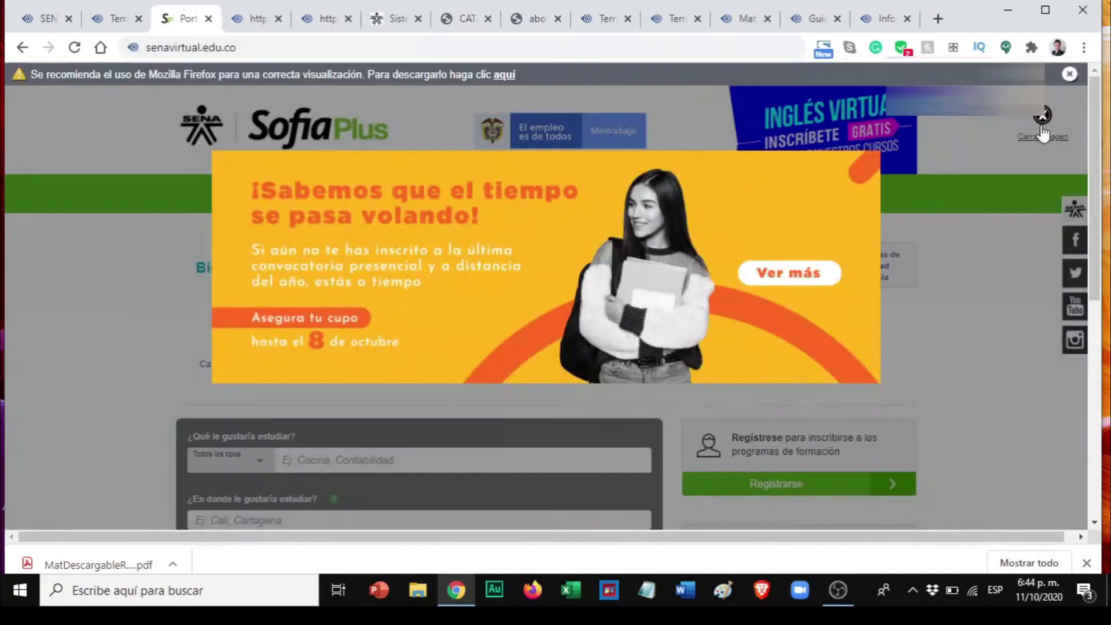
{"action": "left_click", "coordinate": [1042, 115]}
{"action": "scroll", "coordinate": [929, 353], "scroll_direction": "down", "scroll_amount": 5}
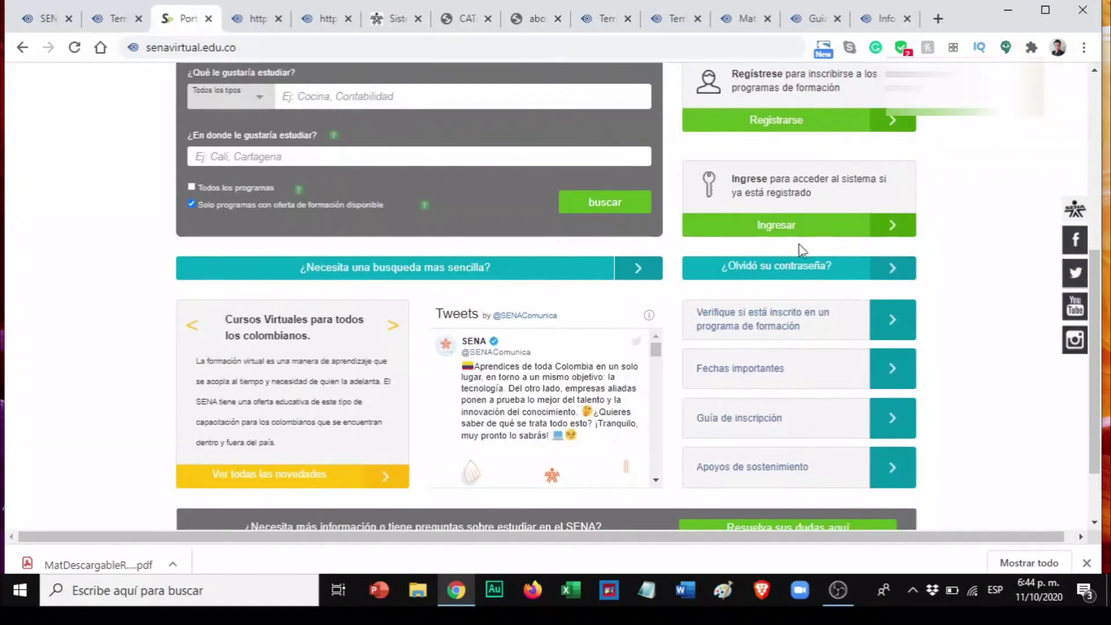
{"action": "left_click", "coordinate": [781, 226]}
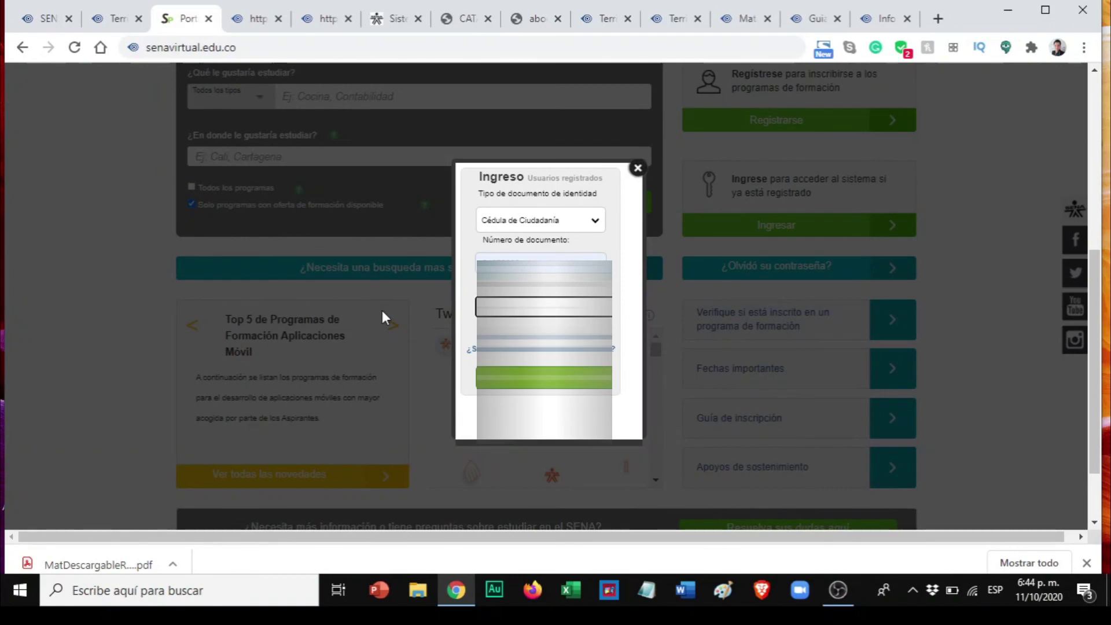
{"action": "key", "text": "Return"}
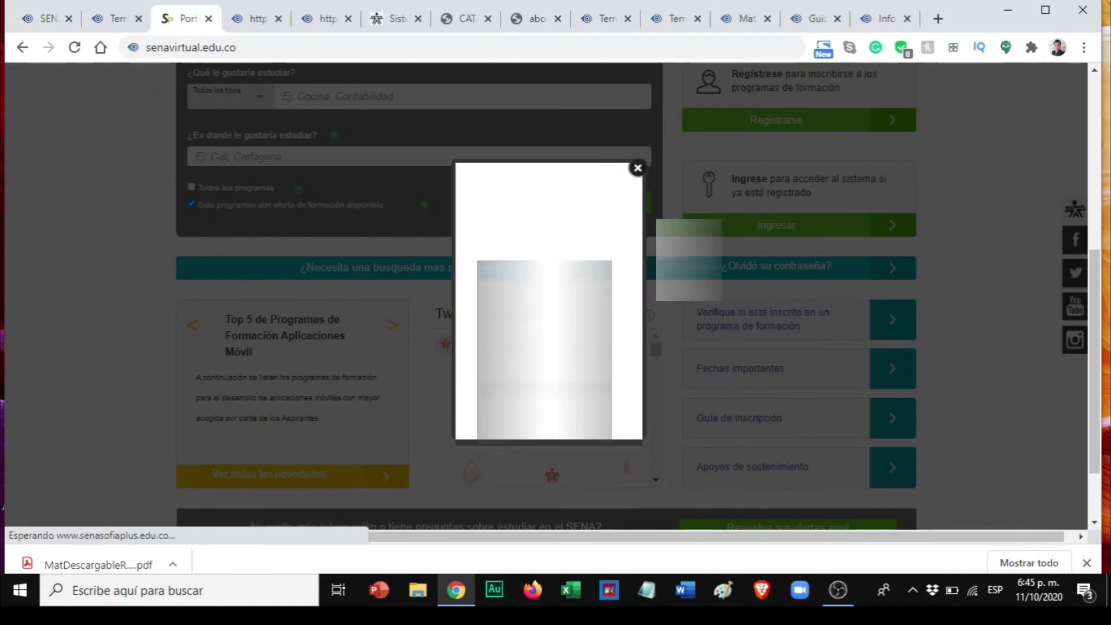
Dismiss the browser's password prompt and switch the role from Aspirante to Aprendiz.
{"action": "left_click", "coordinate": [653, 311]}
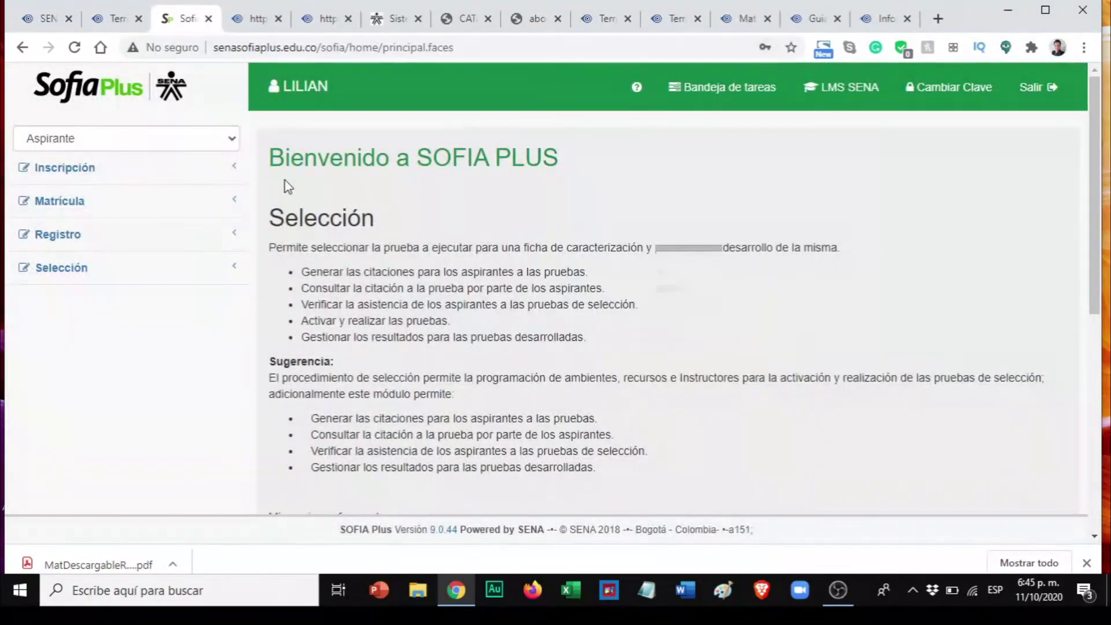
{"action": "left_click", "coordinate": [209, 140]}
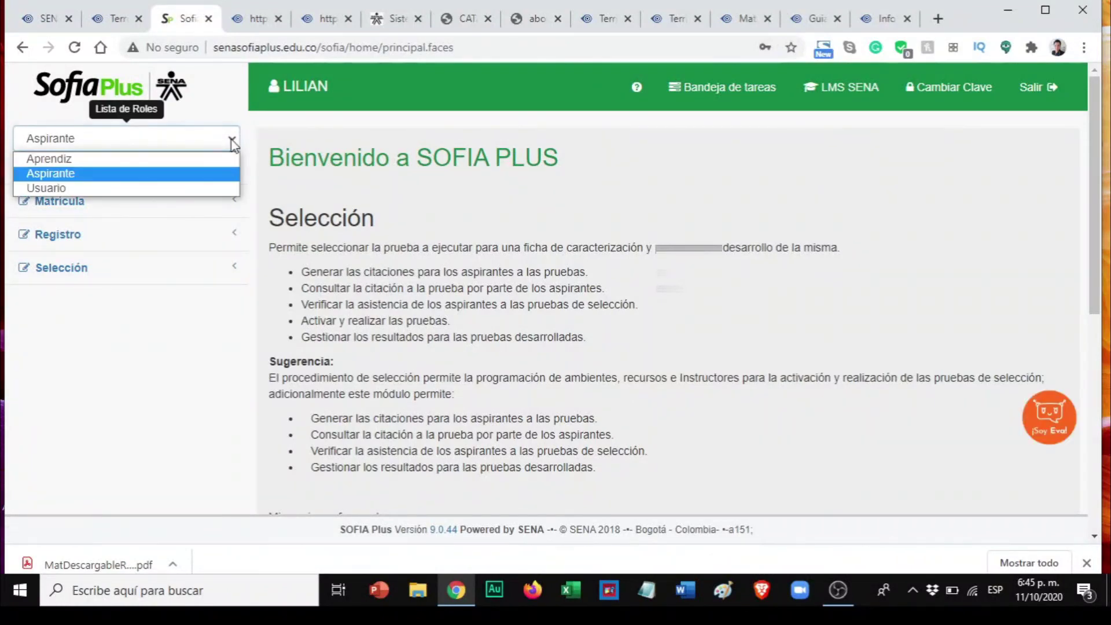
{"action": "left_click", "coordinate": [188, 156]}
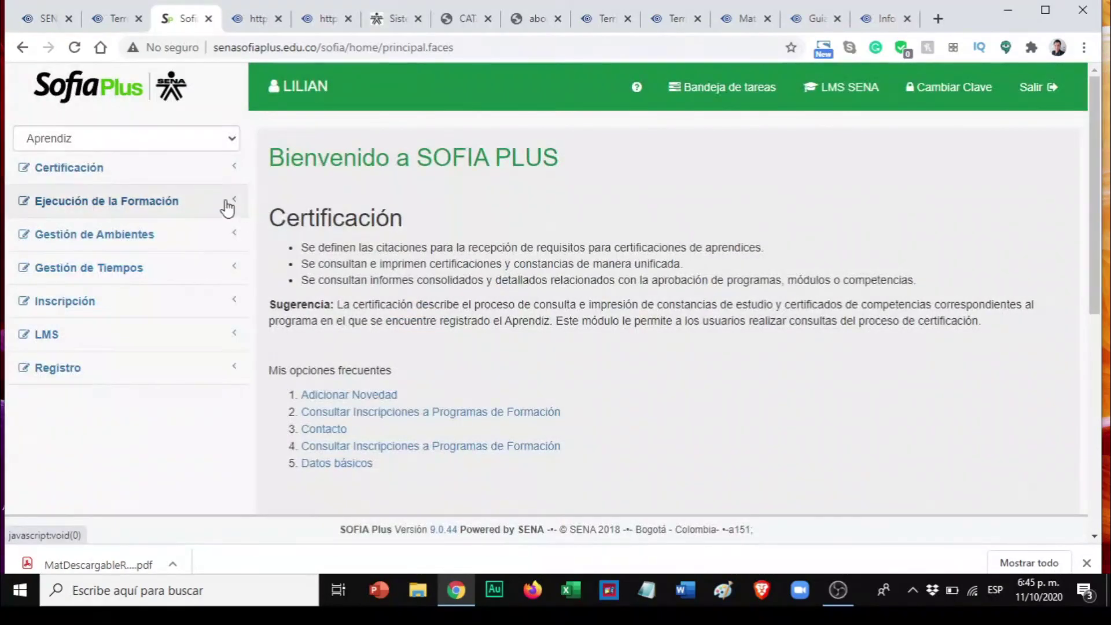
Expand Ejecución de la Formación > Desarrollar Ruta de Aprendizaje > Gestión de Novedades in the menu.
{"action": "left_click", "coordinate": [236, 204]}
{"action": "left_click", "coordinate": [128, 235]}
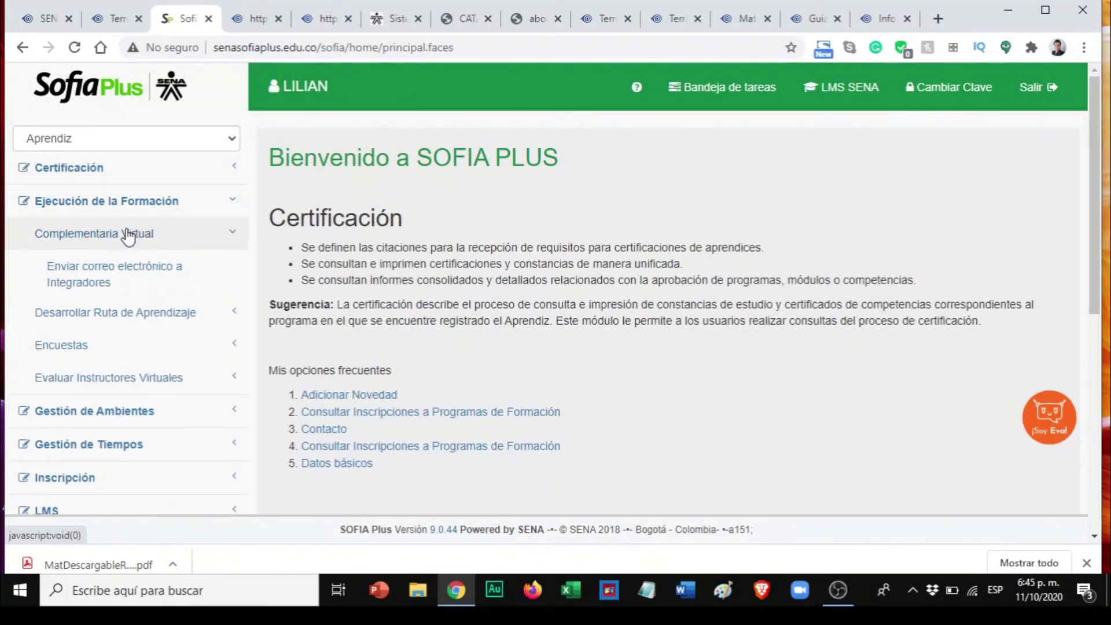
{"action": "left_click", "coordinate": [128, 235]}
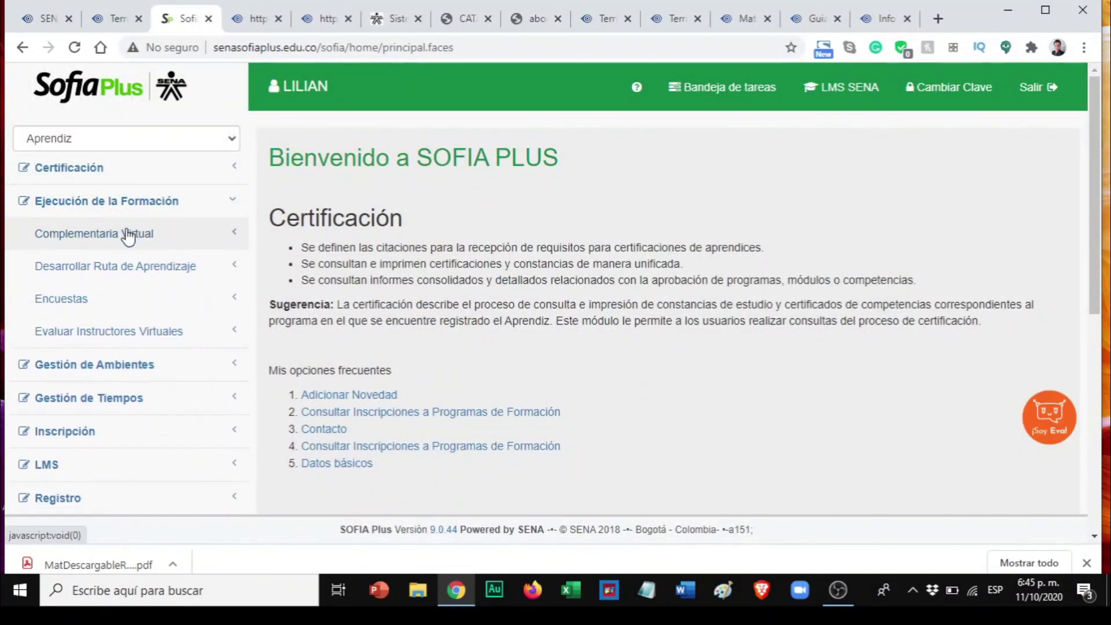
{"action": "left_click", "coordinate": [133, 264]}
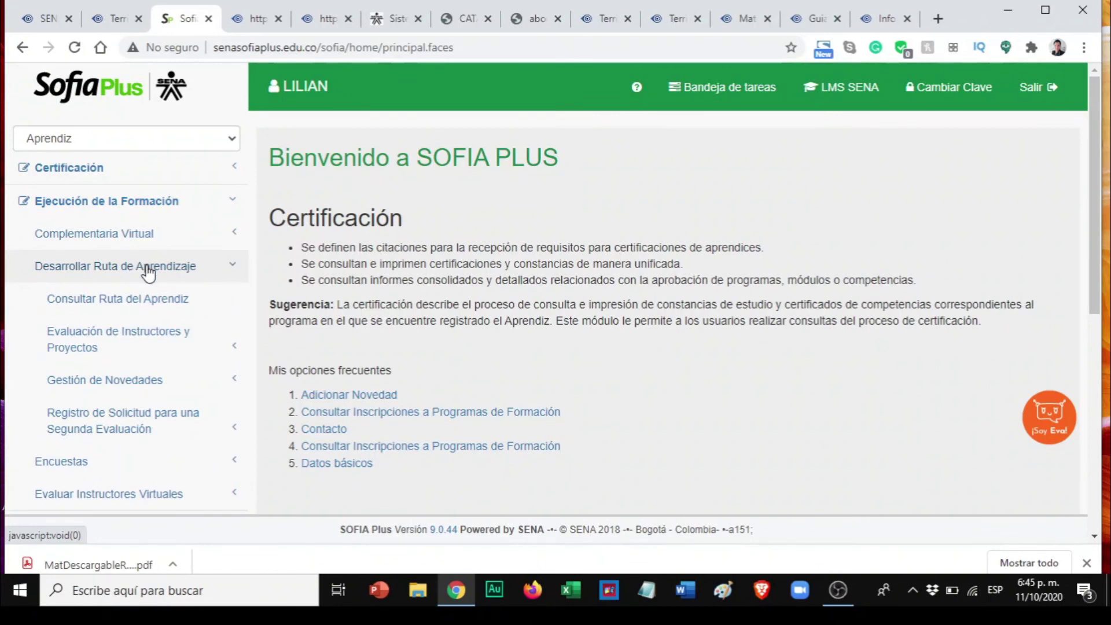
{"action": "left_click", "coordinate": [144, 380]}
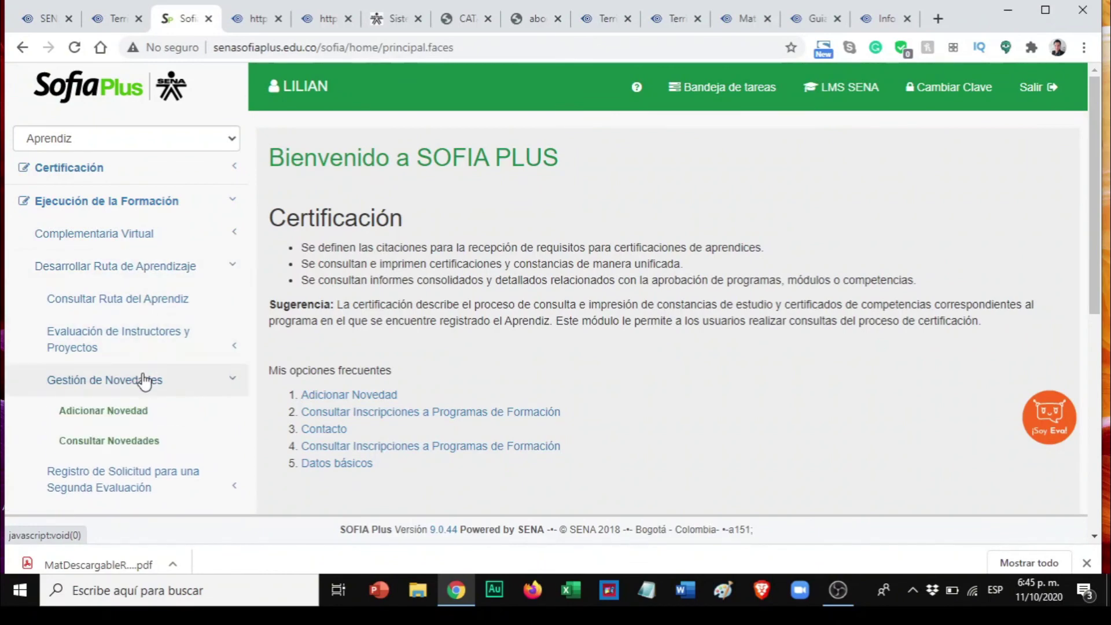
Start a new novedad, choose ficha 2203892 MODULACION EN SISTEMAS DE RADIO DIGITAL, and load its details.
{"action": "left_click", "coordinate": [134, 412]}
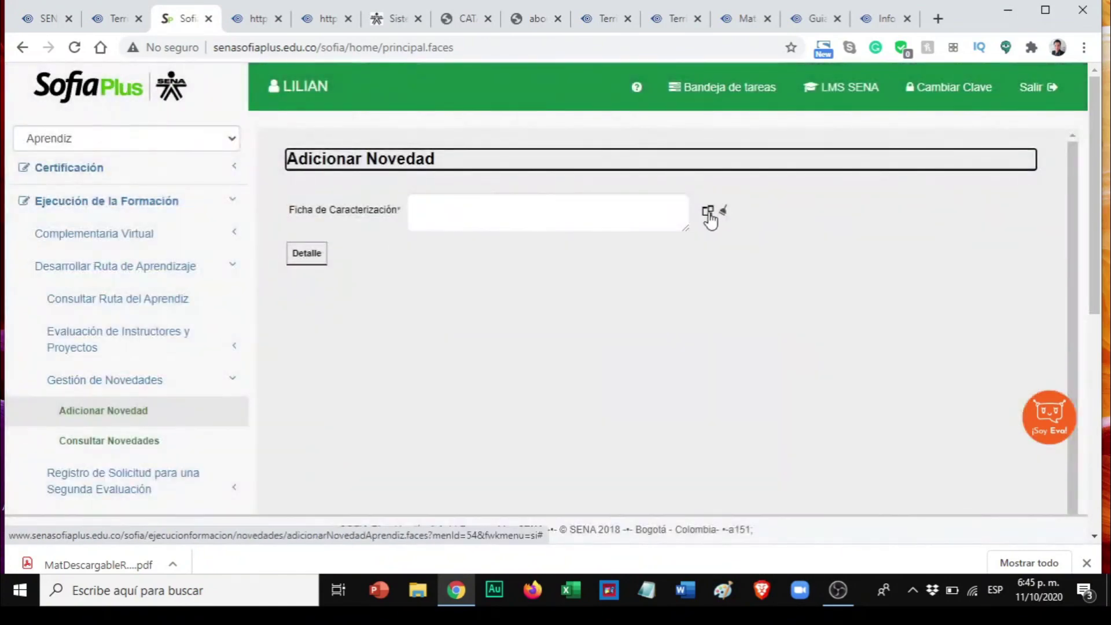
{"action": "left_click", "coordinate": [708, 213]}
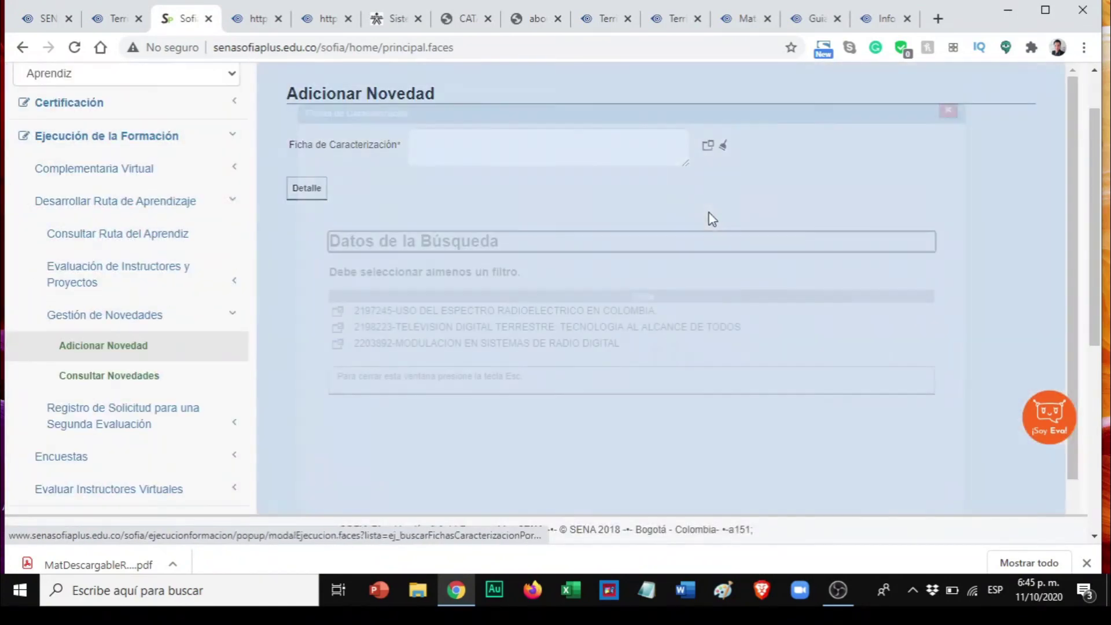
{"action": "left_click", "coordinate": [118, 19]}
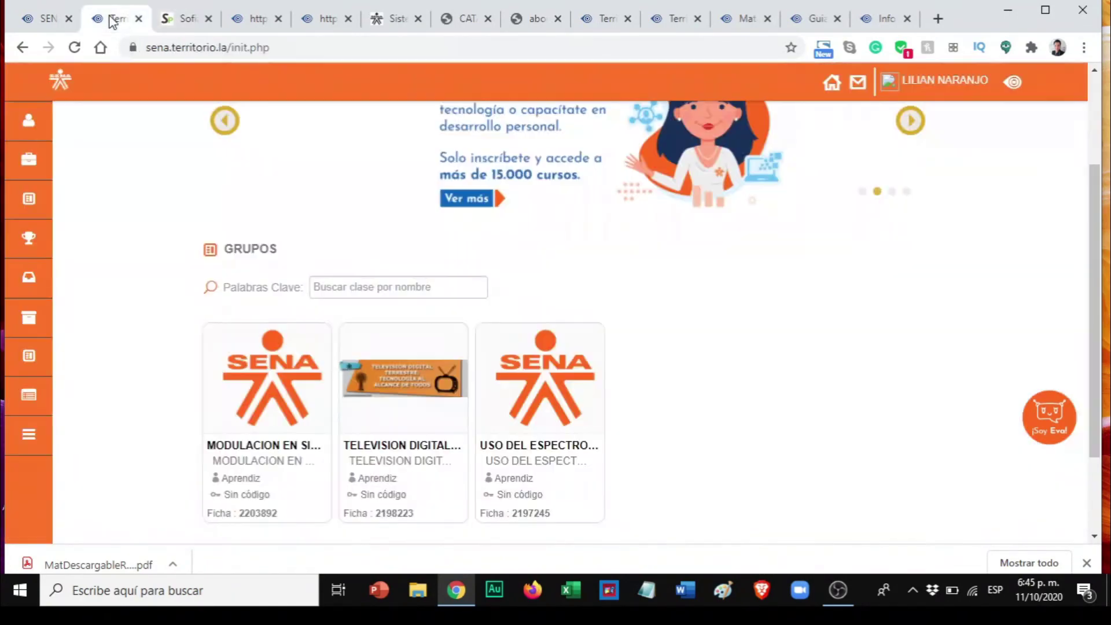
{"action": "left_click", "coordinate": [179, 20]}
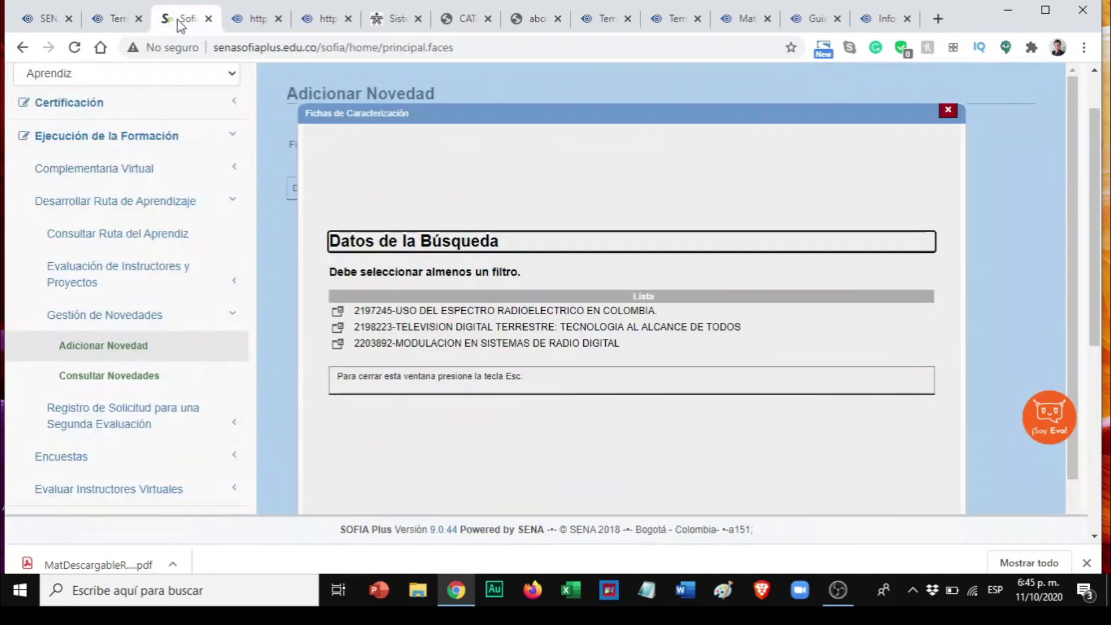
{"action": "left_click", "coordinate": [338, 344]}
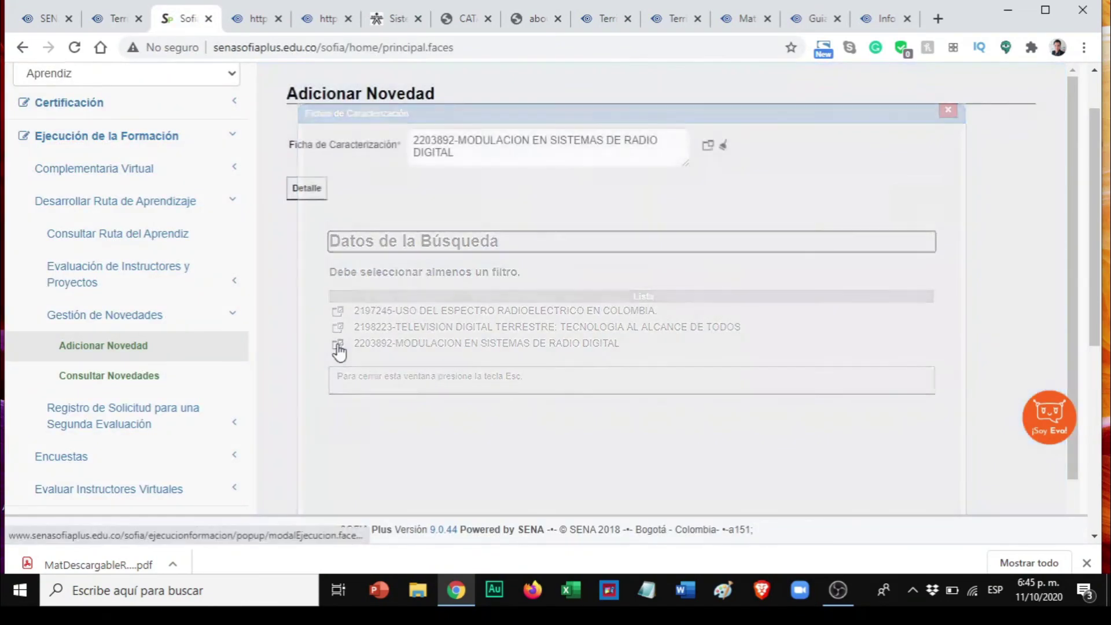
{"action": "left_click", "coordinate": [306, 190]}
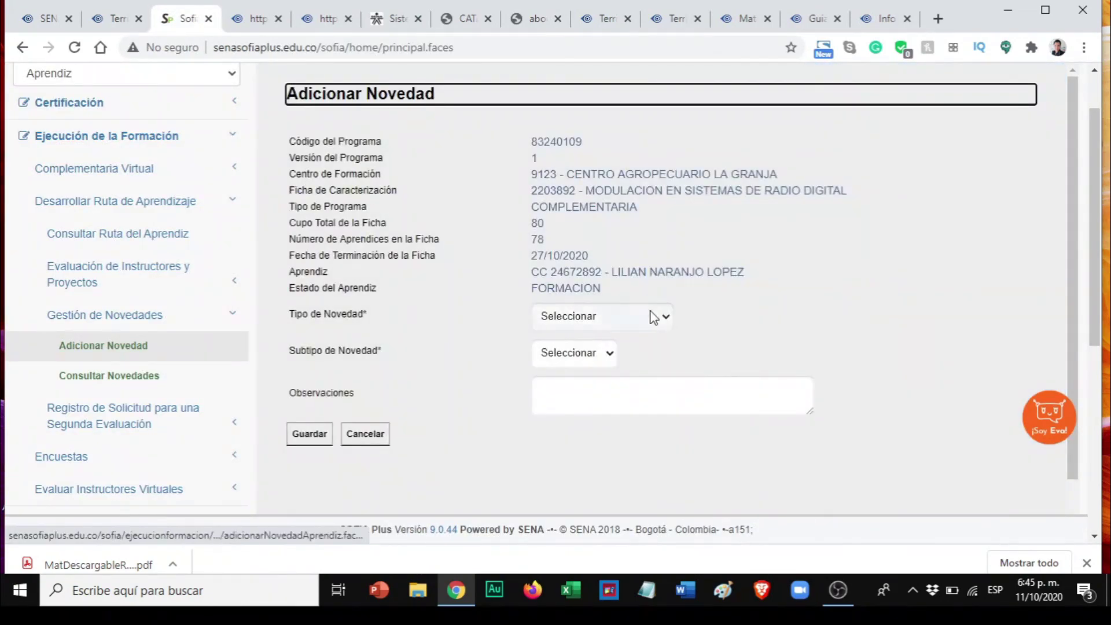
Set the novedad type to RETIRO VOLUNTARIO, subtype PROBLEMAS DE SALUD, PERSONALES O FAMILIARES.
{"action": "left_click", "coordinate": [663, 317]}
{"action": "left_click", "coordinate": [644, 349]}
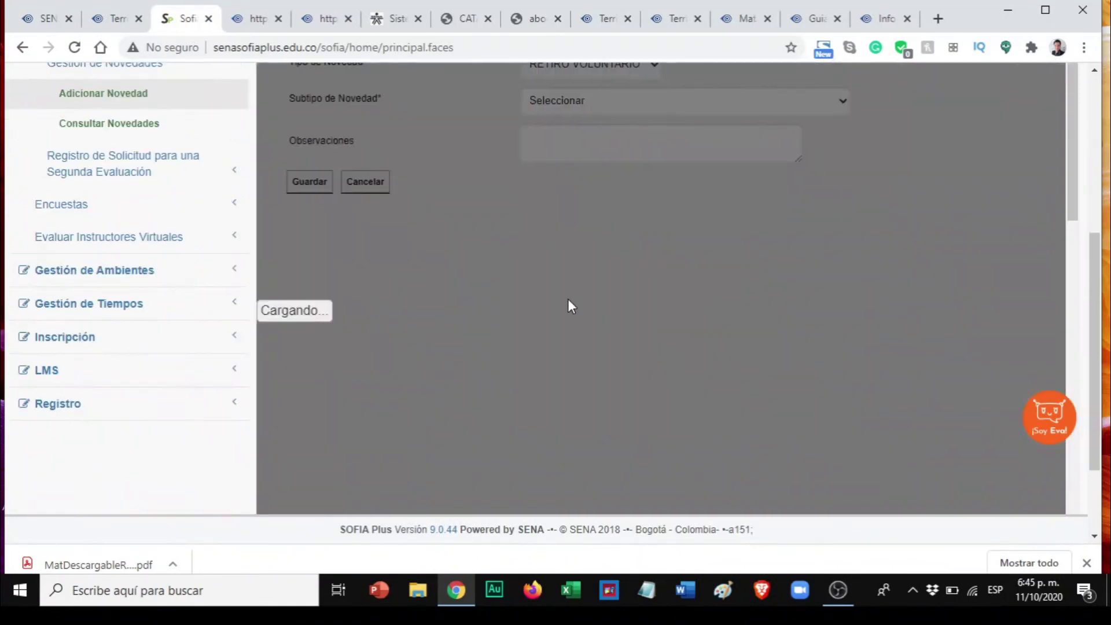
{"action": "left_click", "coordinate": [623, 116]}
{"action": "left_click", "coordinate": [635, 113]}
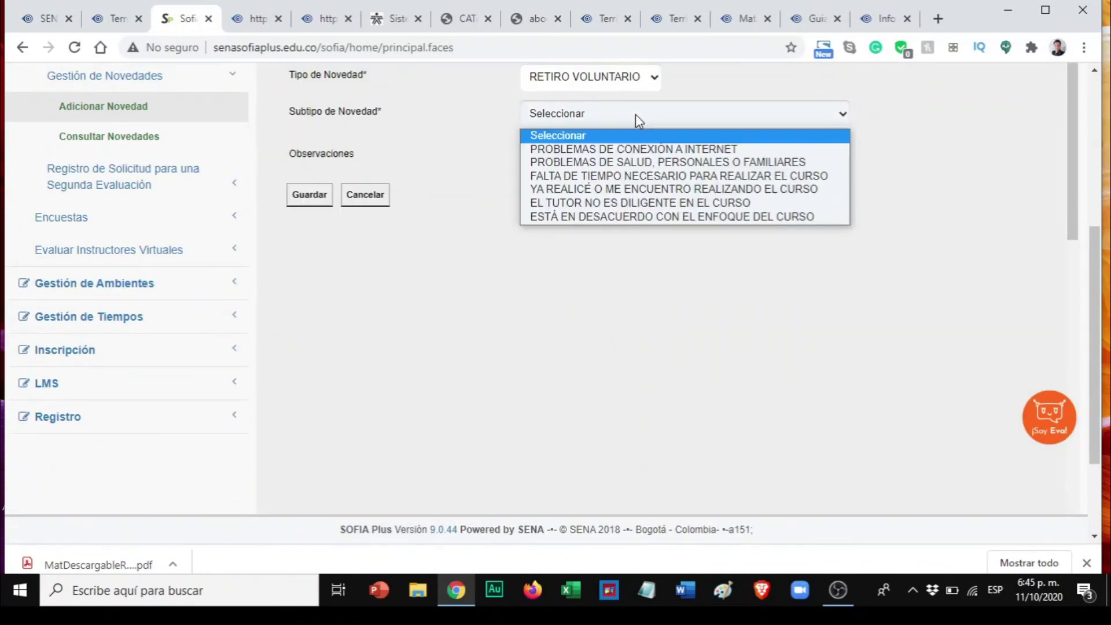
{"action": "left_click", "coordinate": [695, 164]}
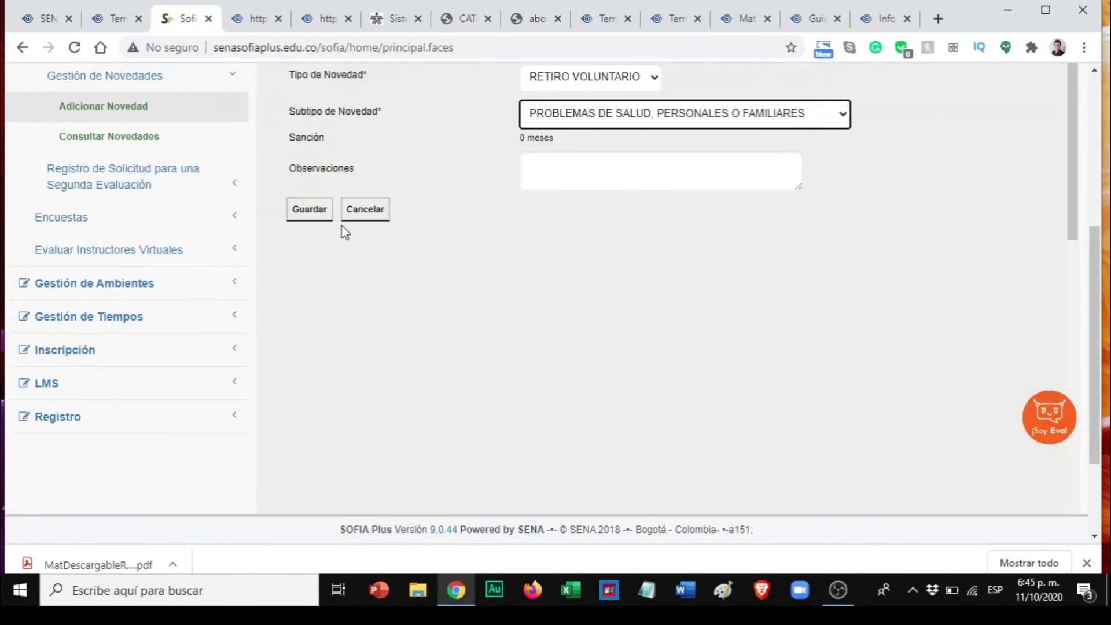
Save the RETIRO VOLUNTARIO novedad and check the 'Se ha creado la novedad exitosamente' message.
{"action": "left_click", "coordinate": [309, 210]}
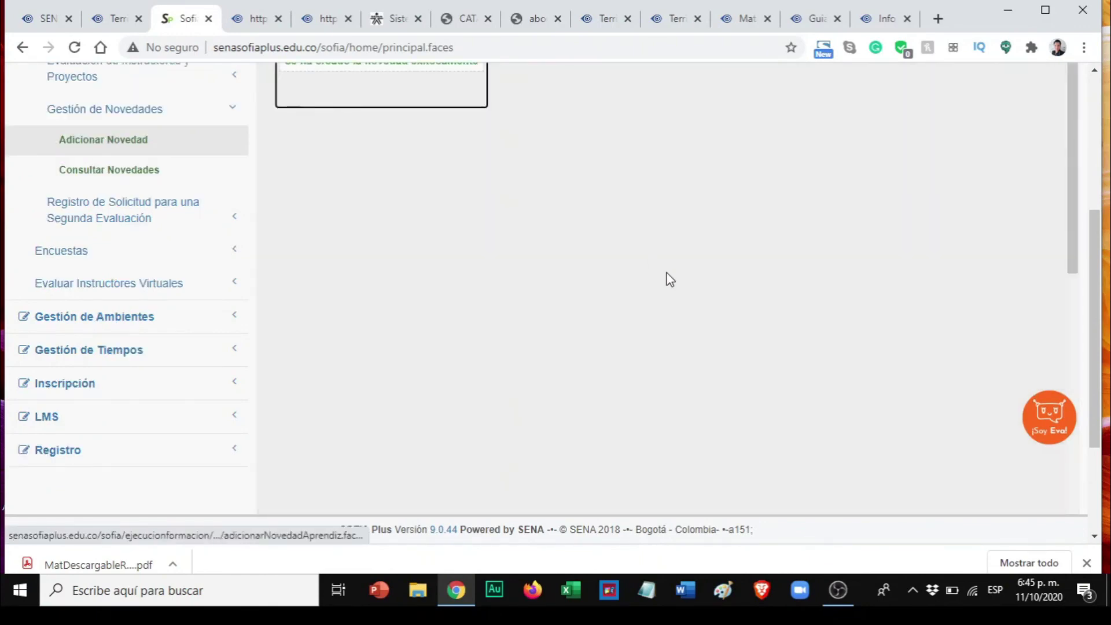
{"action": "scroll", "coordinate": [669, 280], "scroll_direction": "up", "scroll_amount": 3}
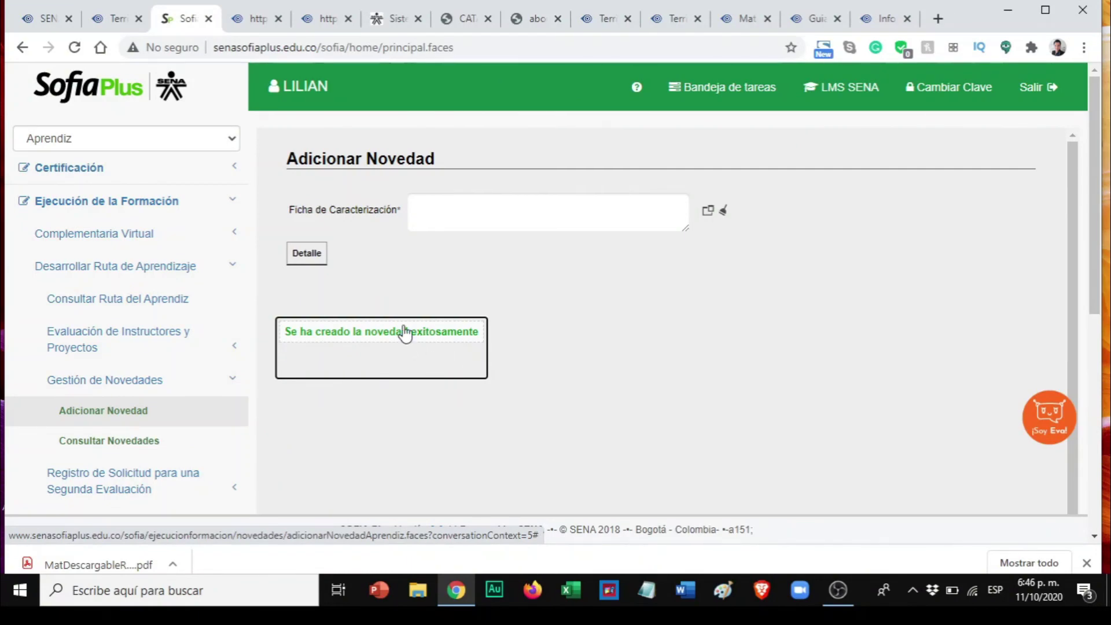
{"action": "left_click", "coordinate": [117, 17]}
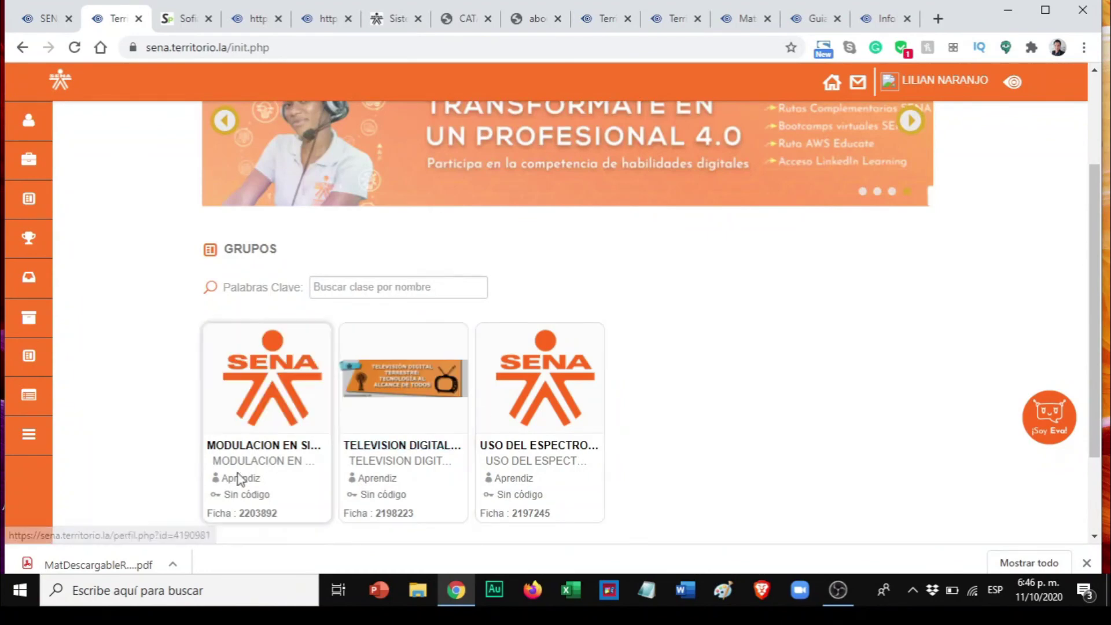
{"action": "left_click", "coordinate": [186, 20]}
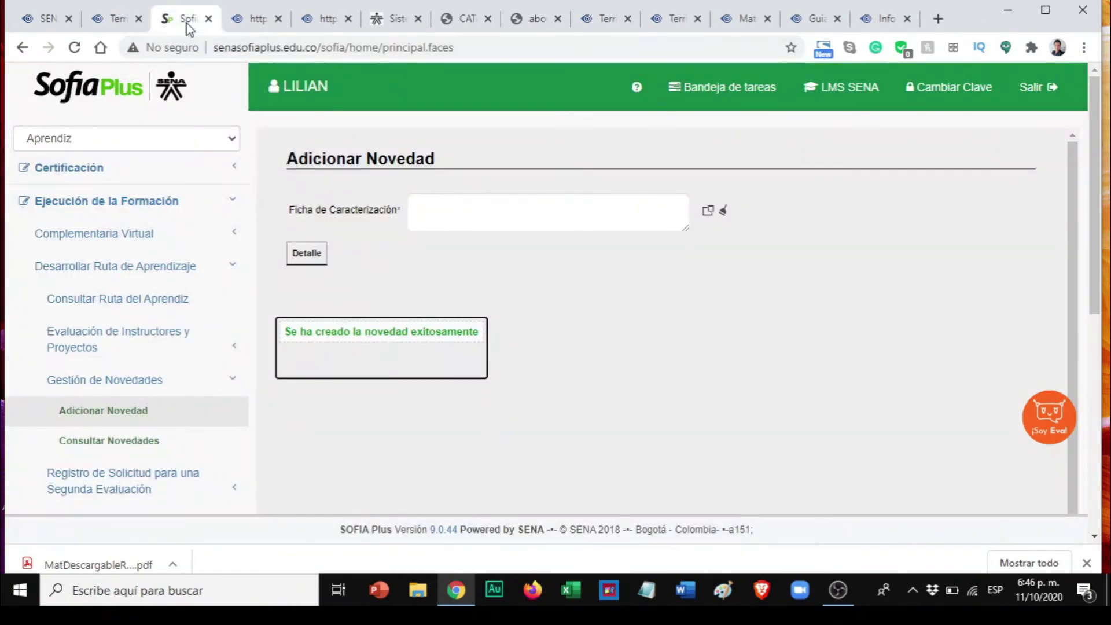